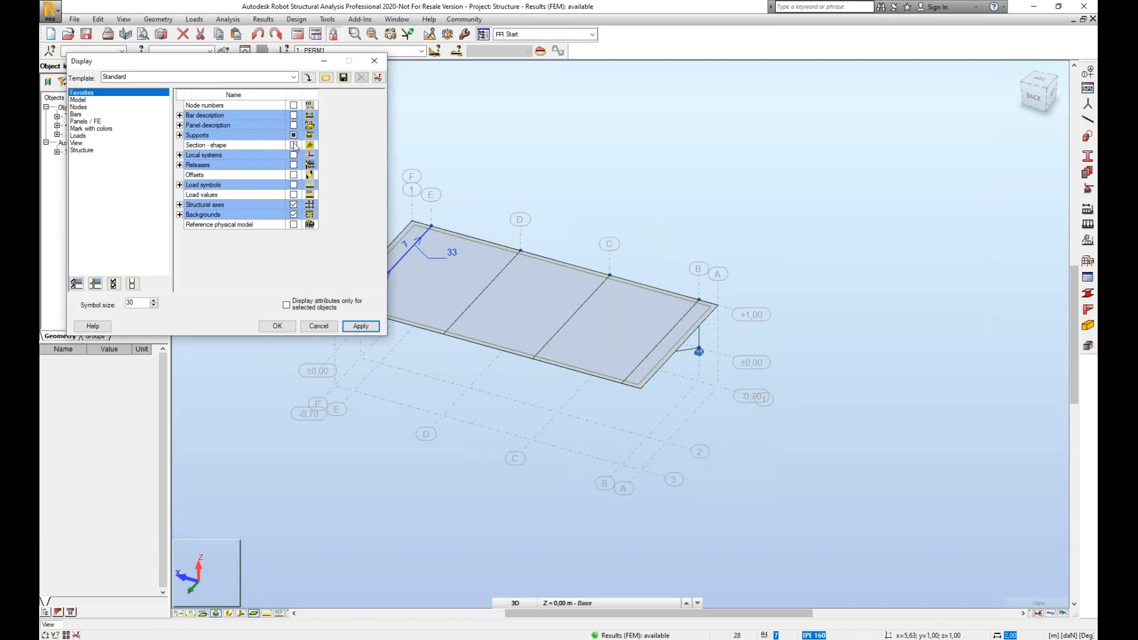
Turn off the display of panel contours, interior filling and finite elements in the model view.
{"action": "left_click", "coordinate": [97, 121]}
{"action": "left_click", "coordinate": [293, 126]}
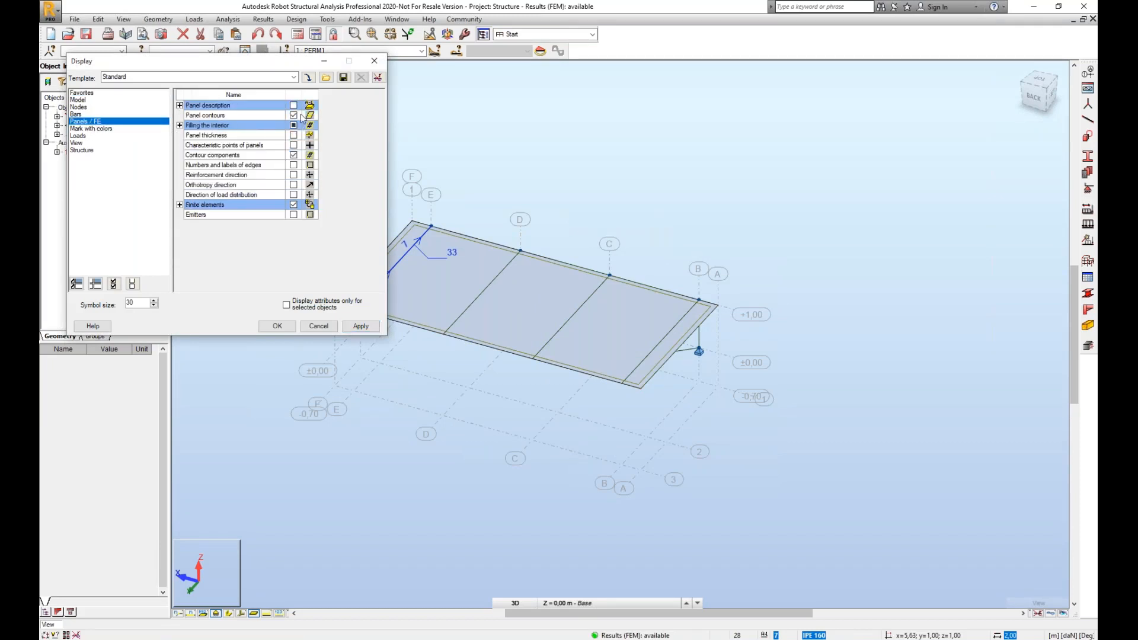
{"action": "left_click", "coordinate": [293, 115]}
{"action": "left_click", "coordinate": [293, 125]}
{"action": "left_click", "coordinate": [293, 204]}
{"action": "left_click", "coordinate": [277, 325]}
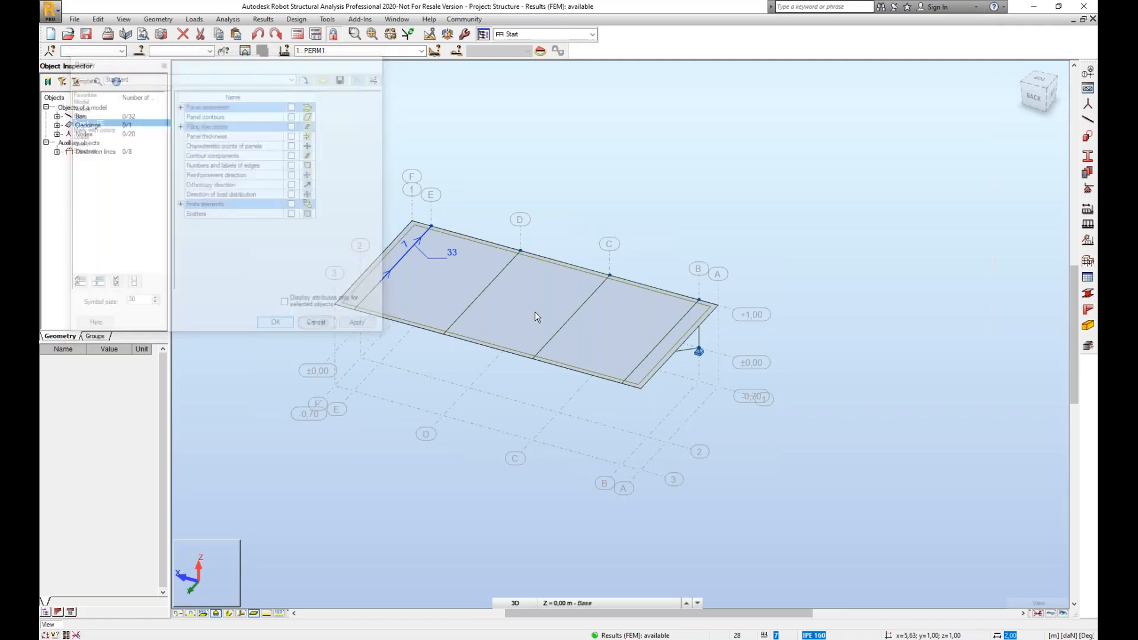
Select the upper support node on axis C together with its connected bars 3, 18, 19 and 27.
{"action": "scroll", "coordinate": [616, 273], "scroll_direction": "up", "scroll_amount": 2}
{"action": "middle_click_drag", "start_coordinate": [604, 279], "coordinate": [648, 319], "text": "shift"}
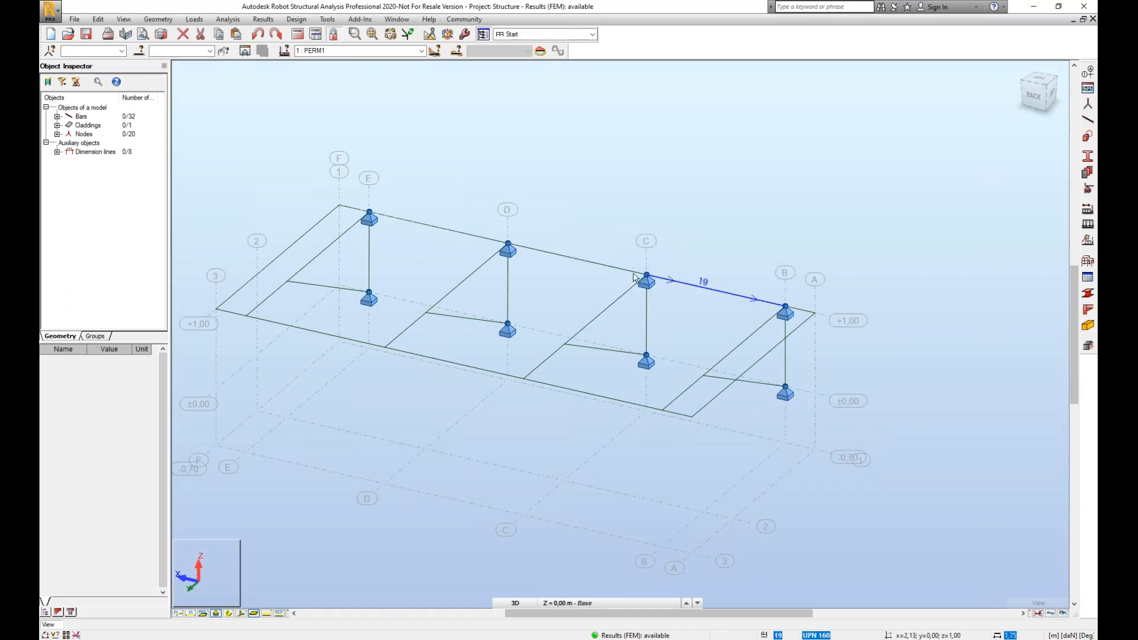
{"action": "middle_click_drag", "start_coordinate": [704, 246], "coordinate": [671, 251]}
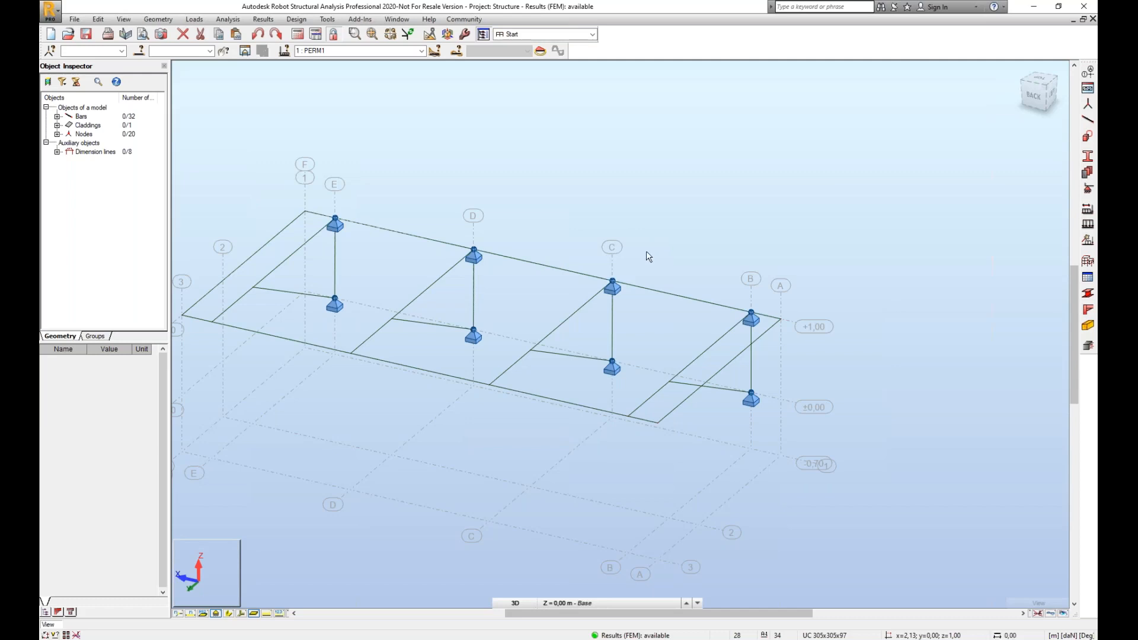
{"action": "left_click_drag", "start_coordinate": [660, 240], "coordinate": [576, 321]}
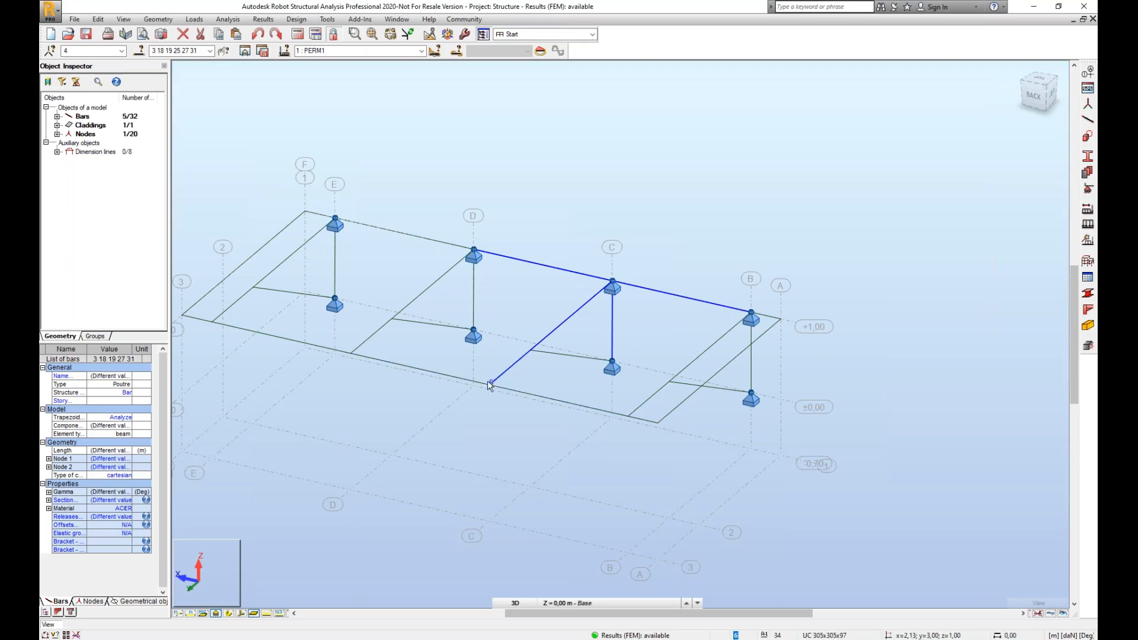
{"action": "left_click", "coordinate": [658, 254]}
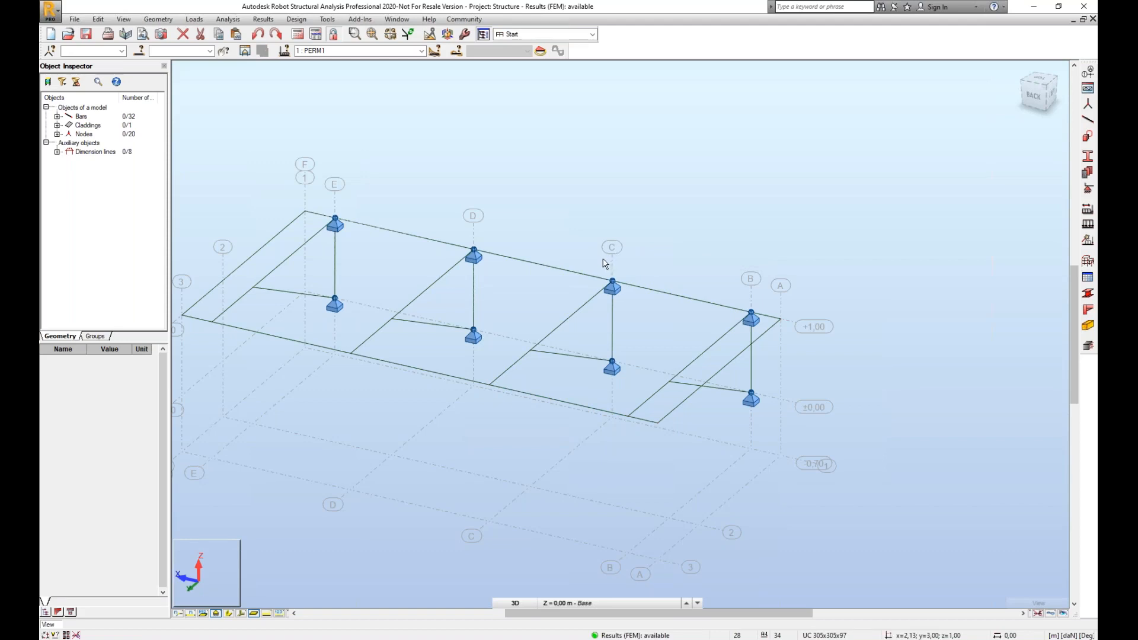
{"action": "left_click_drag", "start_coordinate": [579, 259], "coordinate": [639, 301]}
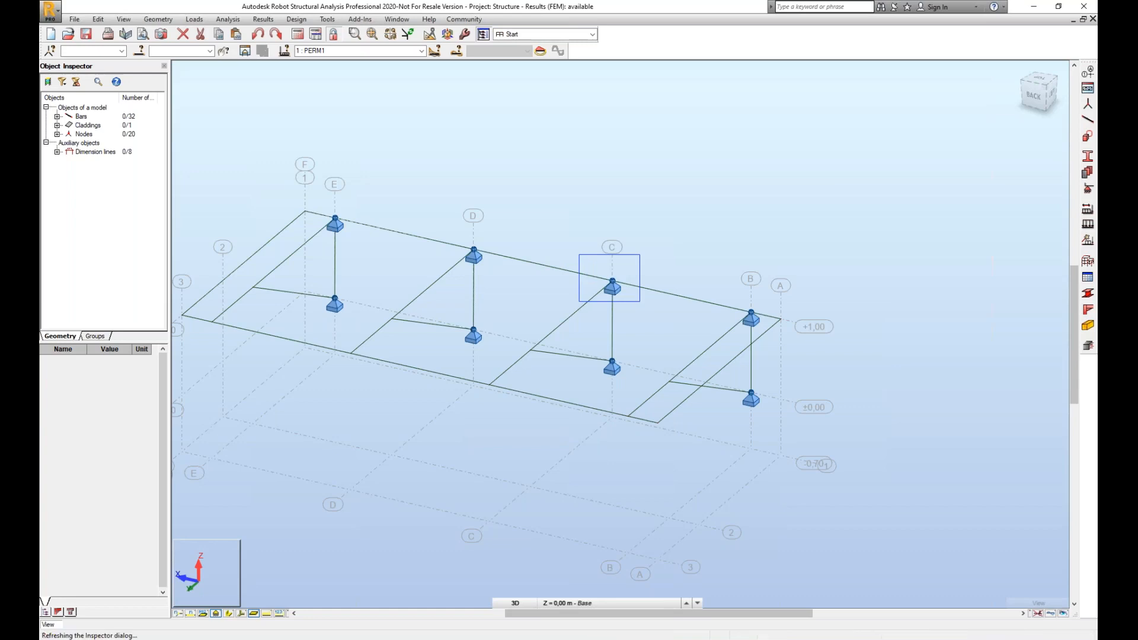
{"action": "left_click", "coordinate": [584, 275], "text": "ctrl"}
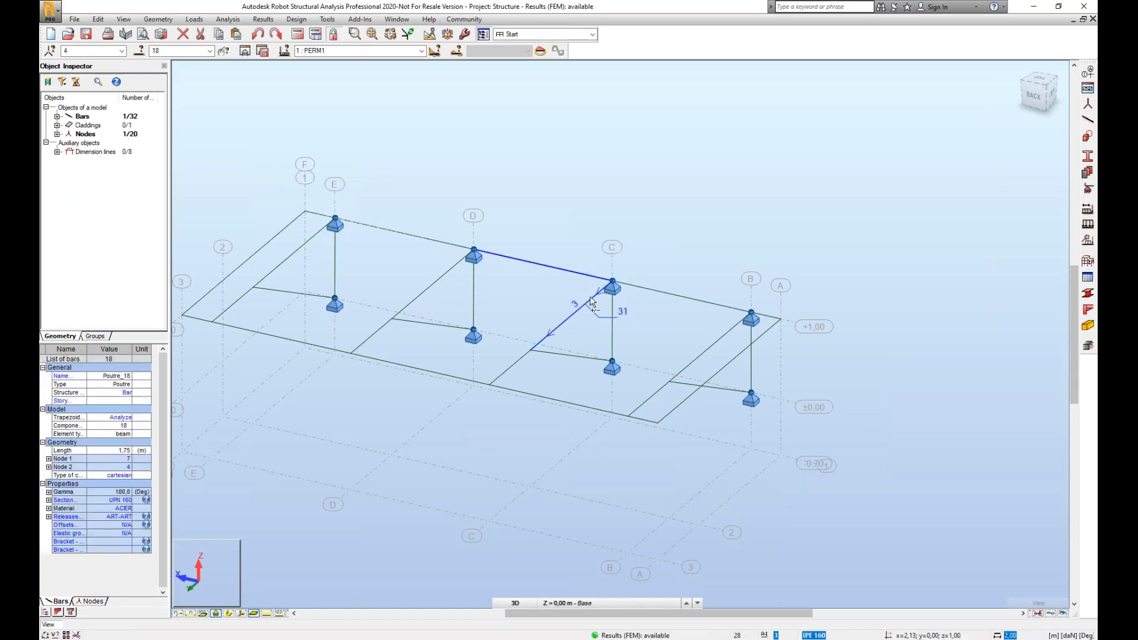
{"action": "left_click", "coordinate": [591, 298], "text": "ctrl"}
{"action": "left_click", "coordinate": [613, 308], "text": "ctrl"}
{"action": "left_click", "coordinate": [636, 287], "text": "ctrl"}
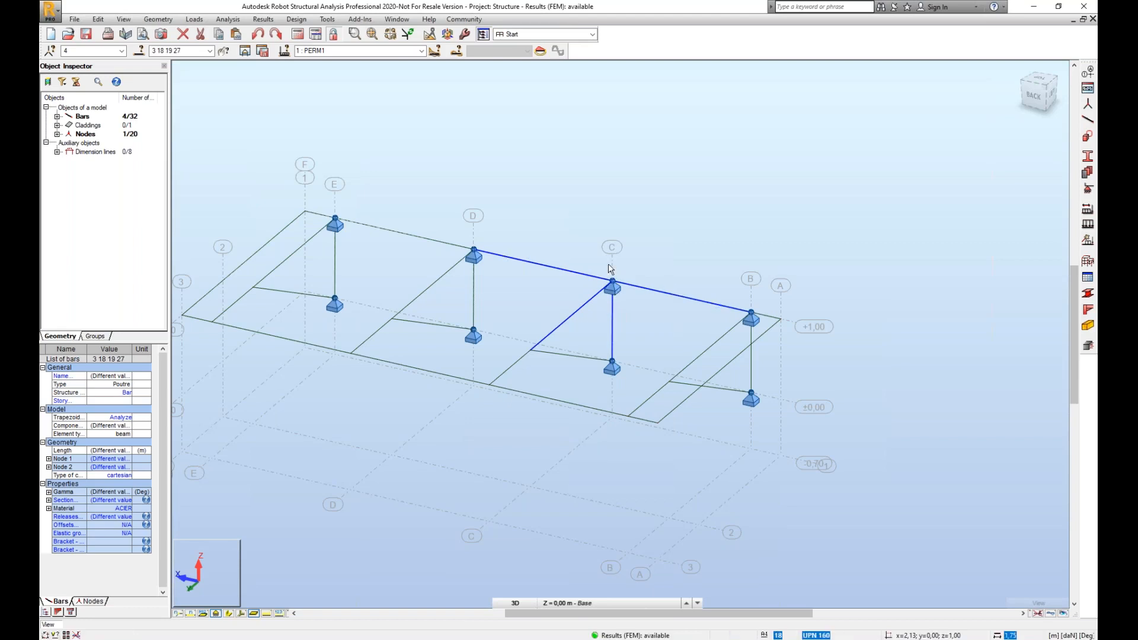
Launch the IDEA StatiCa Connection add-in for the selected node and bars, moving its manager window clear of the model.
{"action": "middle_click_drag", "start_coordinate": [616, 191], "coordinate": [436, 172]}
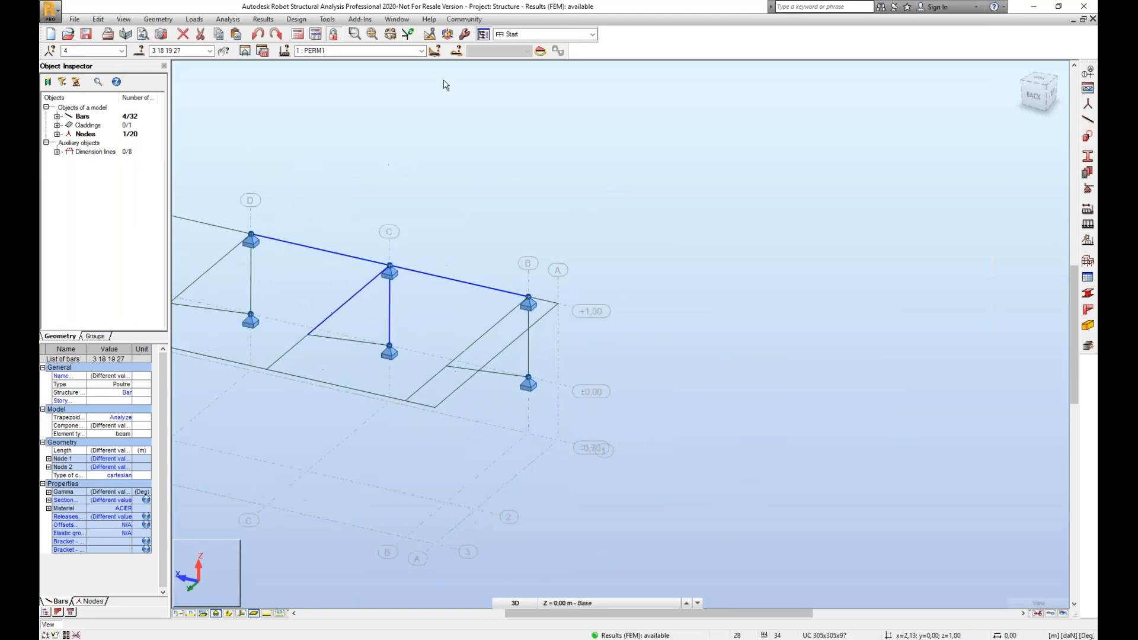
{"action": "left_click", "coordinate": [370, 22]}
{"action": "mouse_move", "coordinate": [415, 108]}
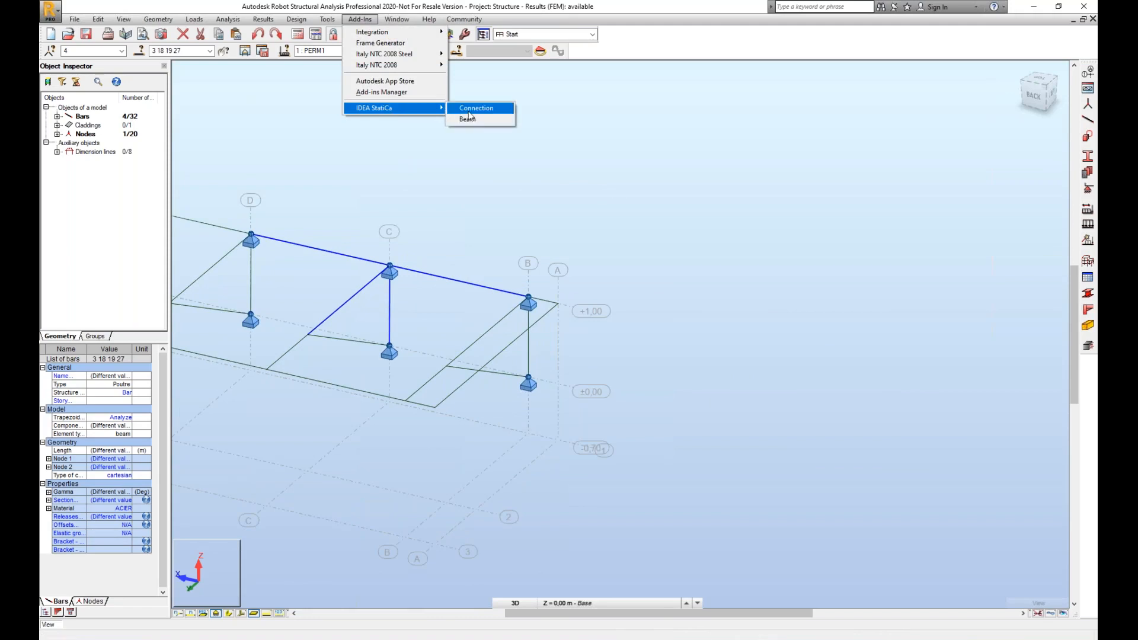
{"action": "left_click", "coordinate": [476, 108]}
{"action": "left_click_drag", "start_coordinate": [553, 173], "coordinate": [750, 188]}
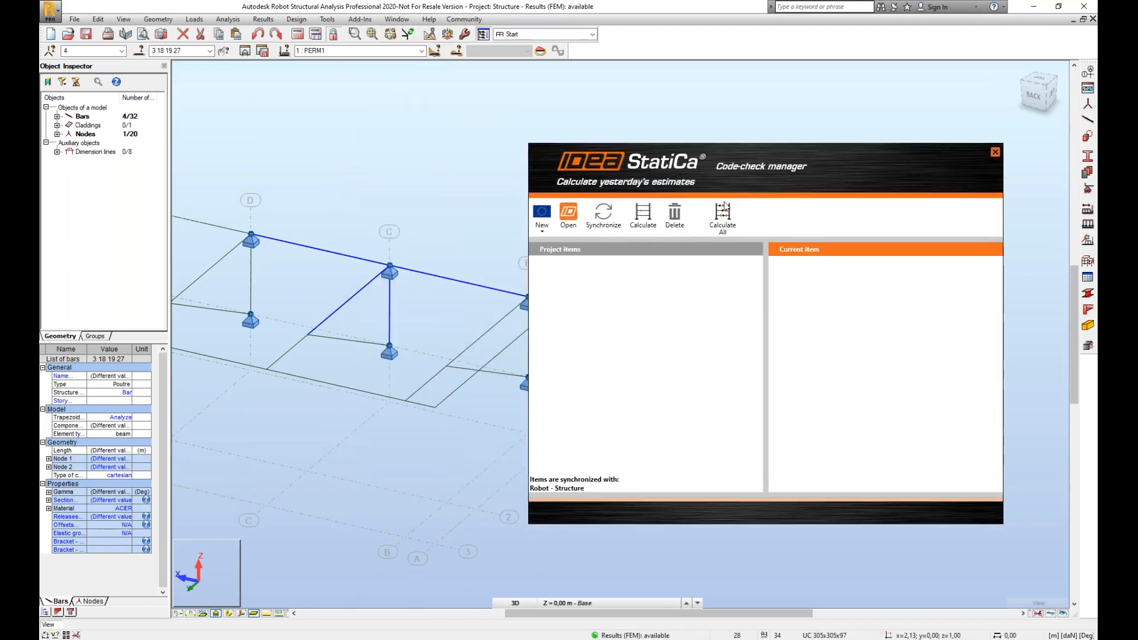
{"action": "left_click_drag", "start_coordinate": [780, 161], "coordinate": [815, 158]}
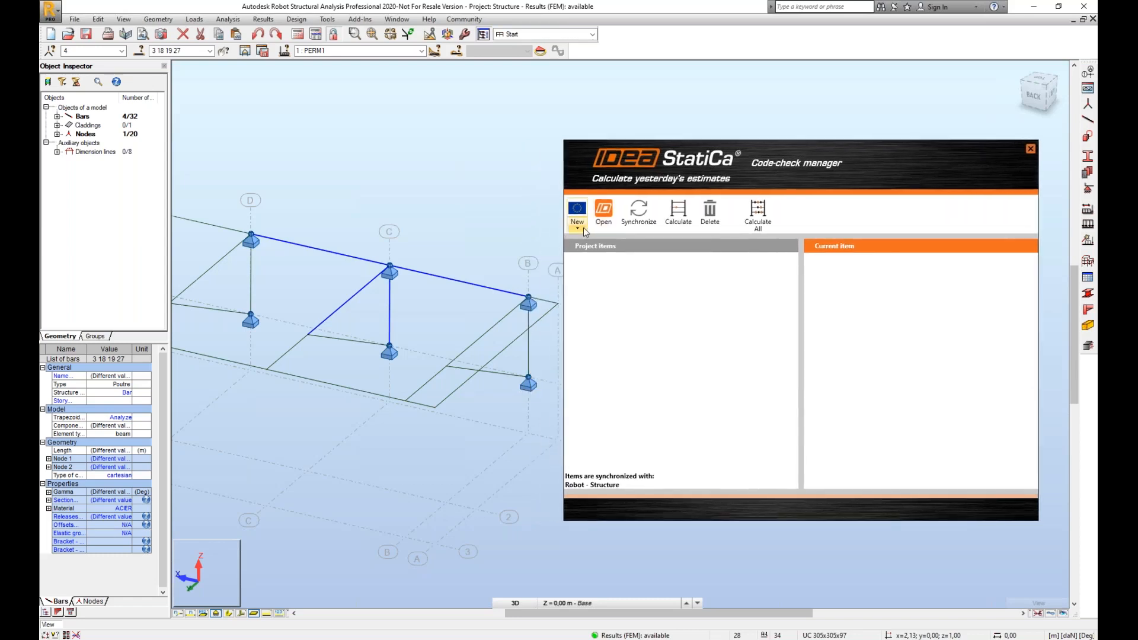
Create a new connection to the EN code from the selection and finish the connection configurator with its proposed members.
{"action": "left_click", "coordinate": [578, 228]}
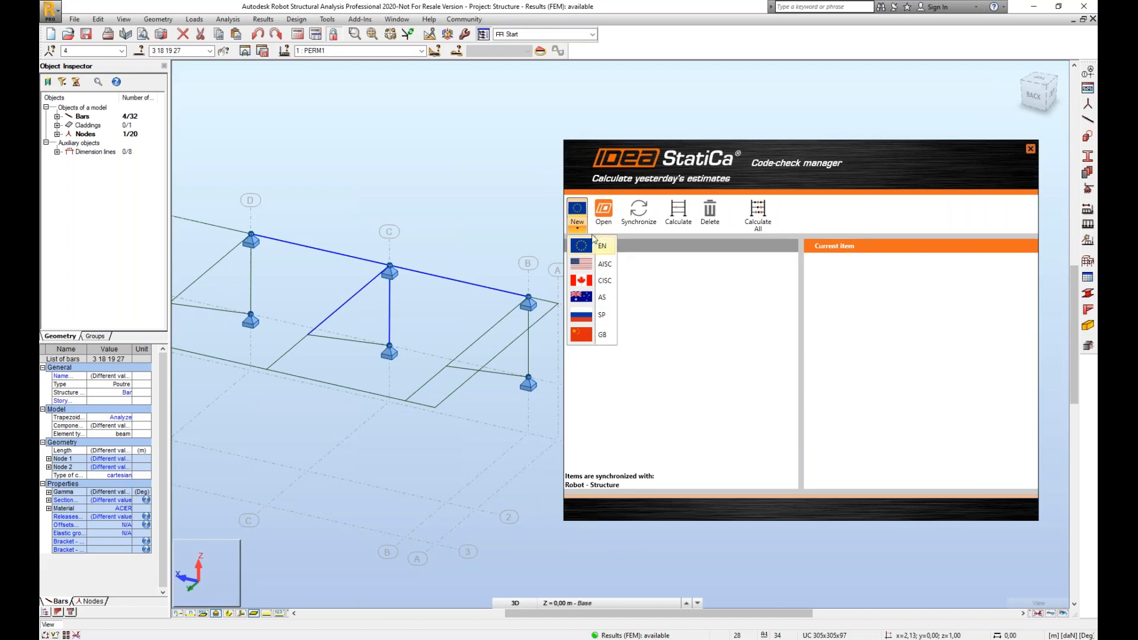
{"action": "left_click", "coordinate": [604, 246]}
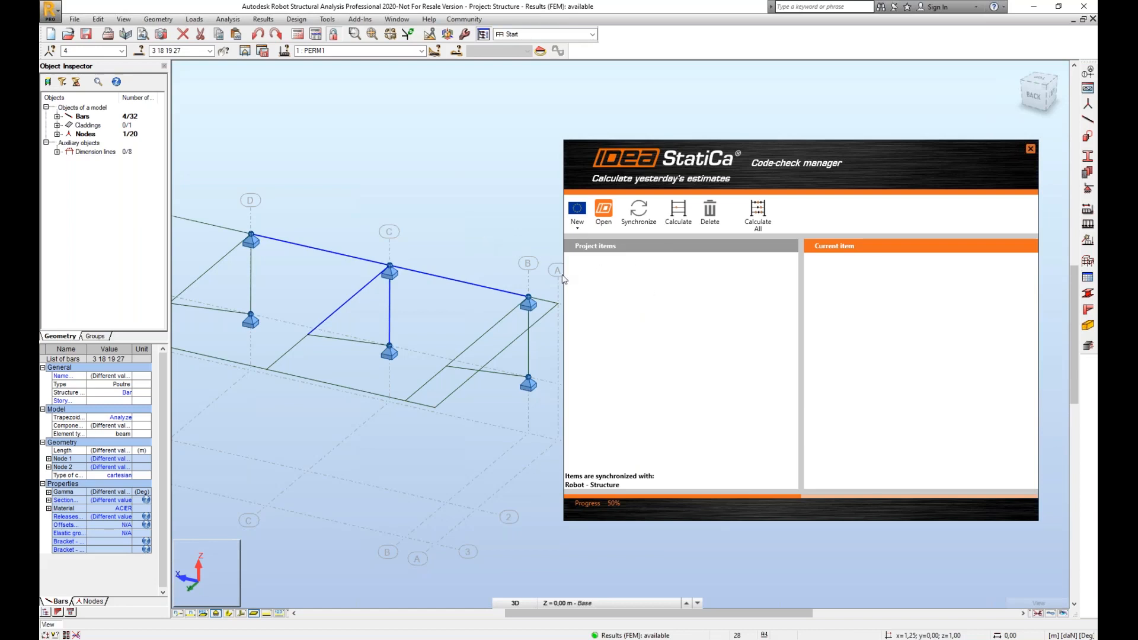
{"action": "left_click_drag", "start_coordinate": [514, 86], "coordinate": [534, 112]}
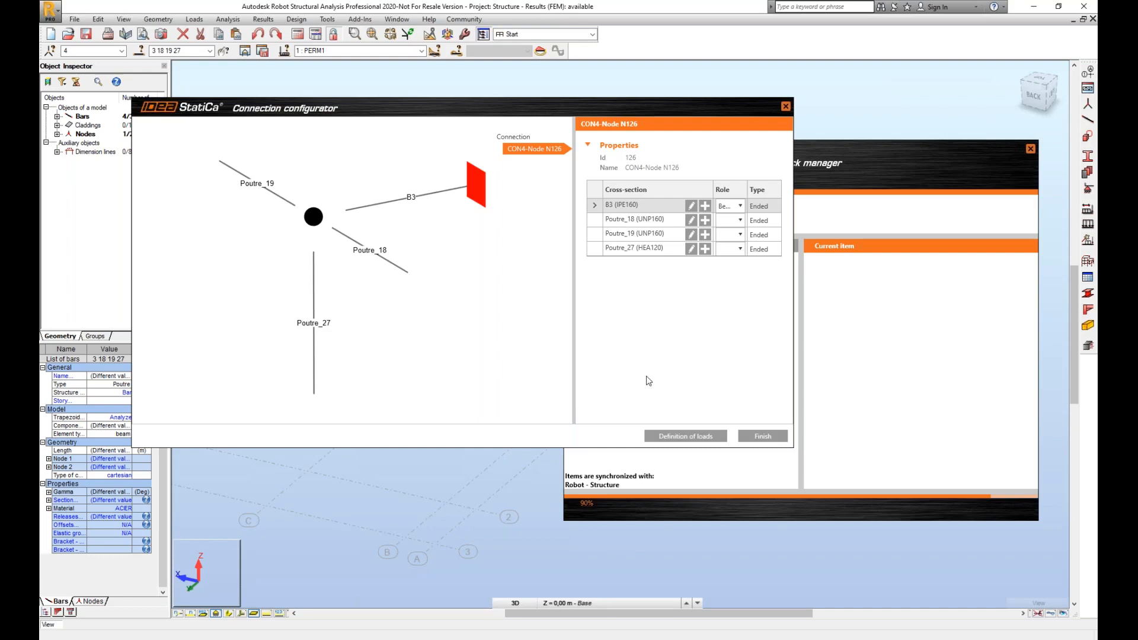
{"action": "left_click", "coordinate": [766, 437]}
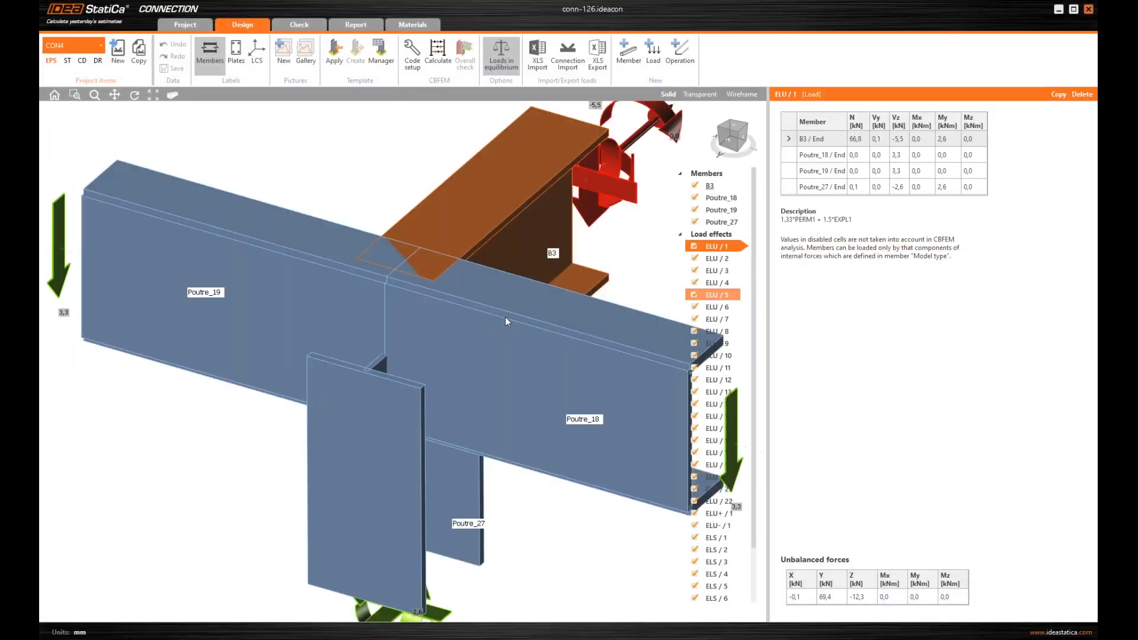
Collapse the load effects list of the imported connection in the project tree.
{"action": "scroll", "coordinate": [505, 316], "scroll_direction": "down", "scroll_amount": 3}
{"action": "middle_click_drag", "start_coordinate": [452, 404], "coordinate": [559, 262], "text": "ctrl"}
{"action": "middle_click_drag", "start_coordinate": [328, 399], "coordinate": [333, 423], "text": "ctrl"}
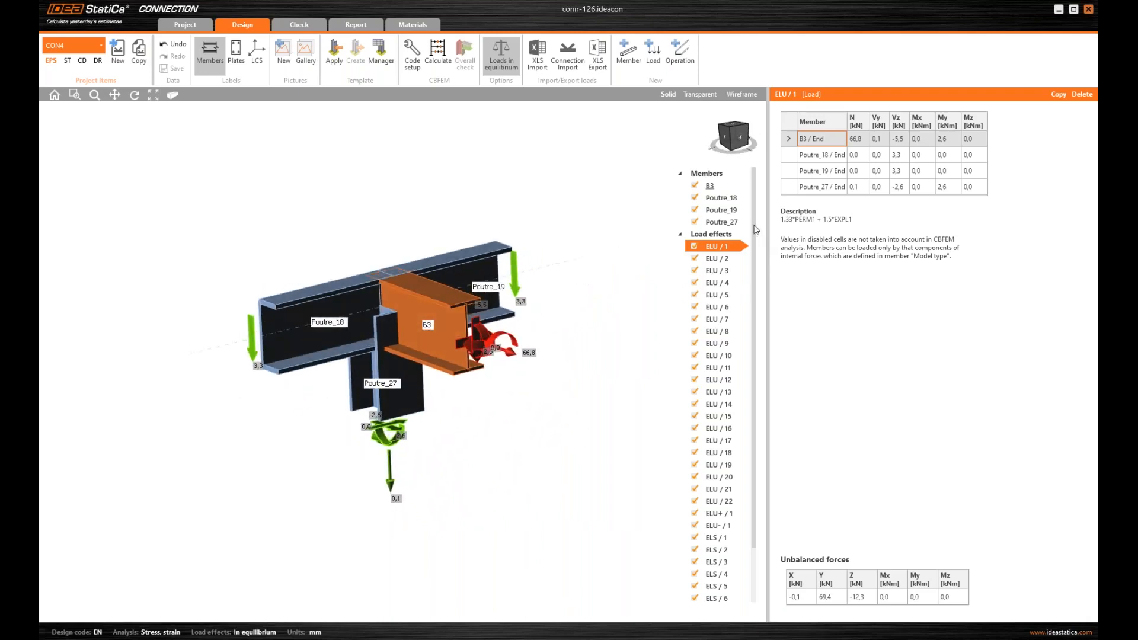
{"action": "scroll", "coordinate": [756, 231], "scroll_direction": "down", "scroll_amount": 2}
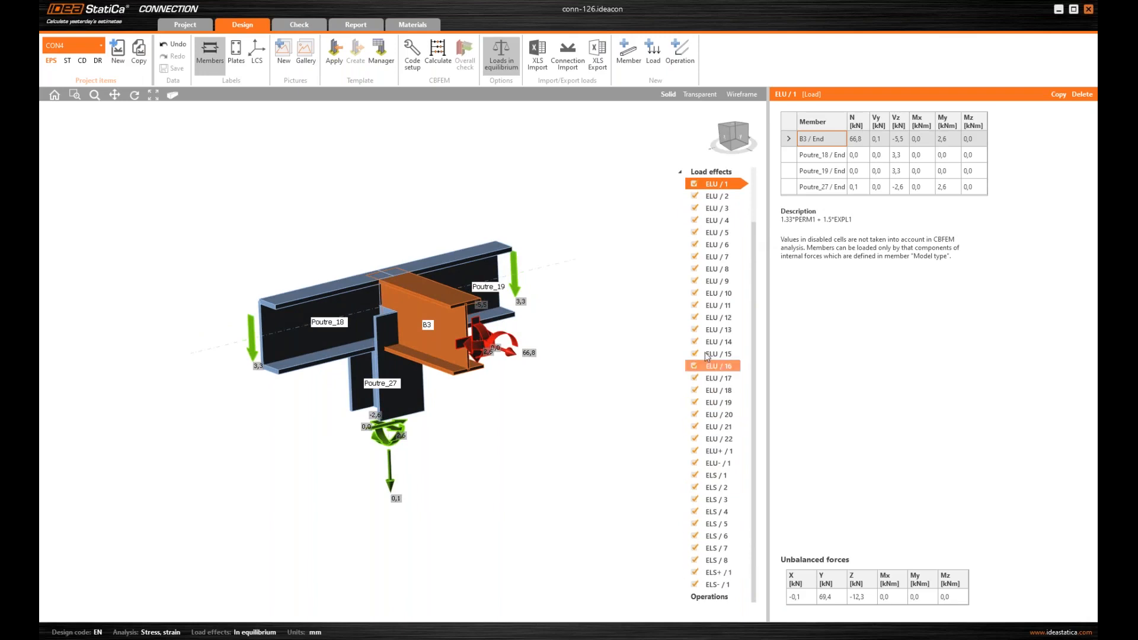
{"action": "left_click", "coordinate": [679, 172]}
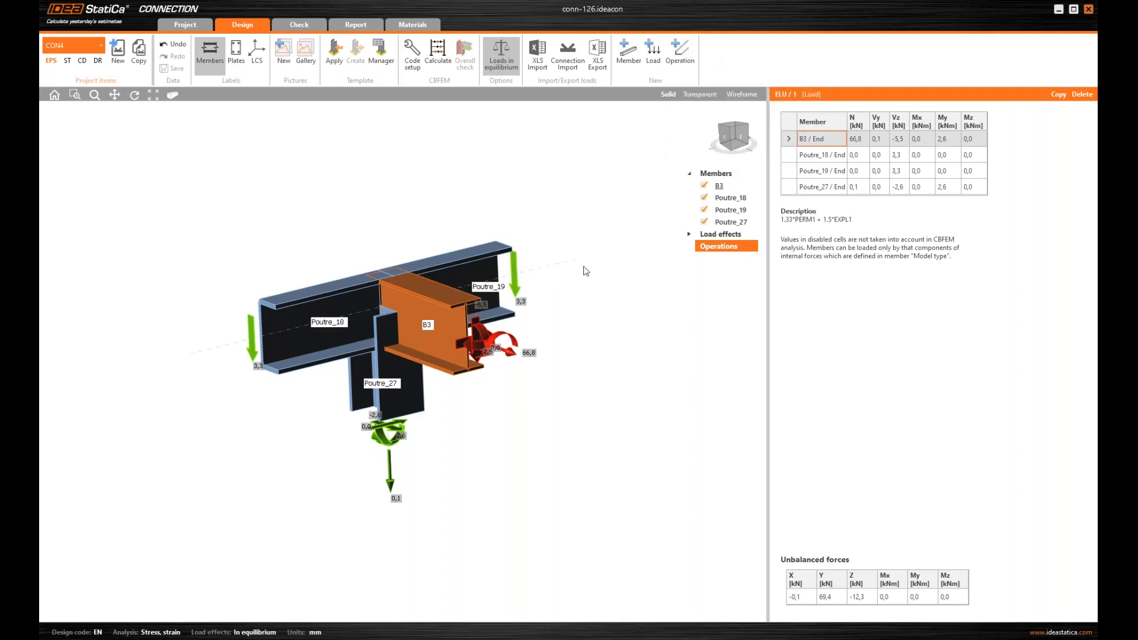
Add a Cut of member operation to the connection.
{"action": "left_click", "coordinate": [683, 51]}
{"action": "left_click_drag", "start_coordinate": [573, 131], "coordinate": [557, 148]}
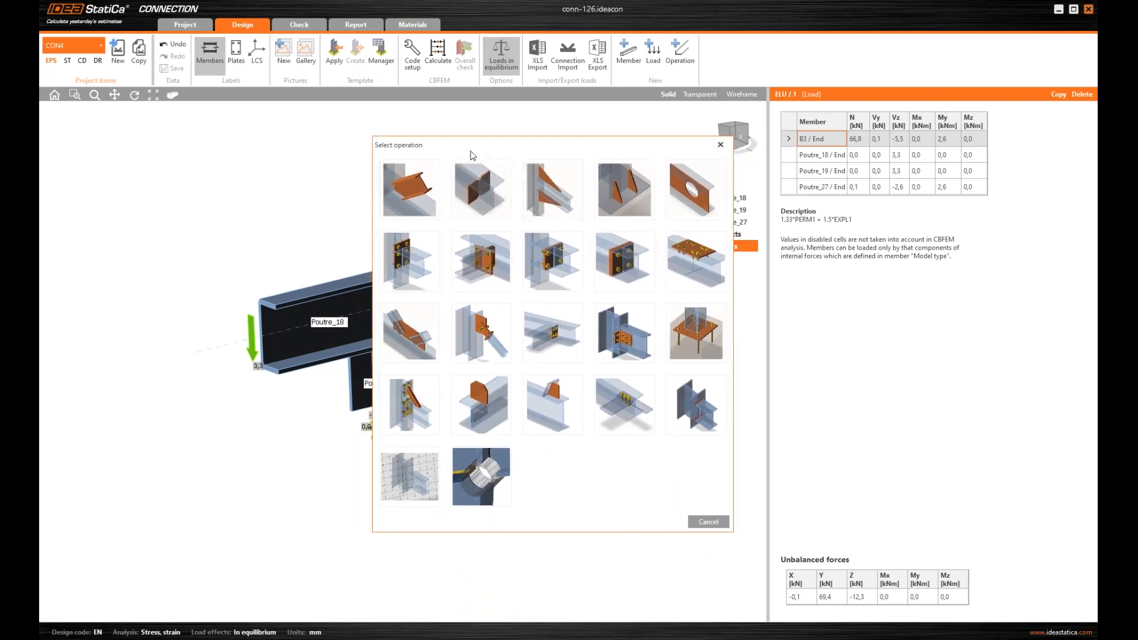
{"action": "left_click_drag", "start_coordinate": [471, 153], "coordinate": [463, 154]}
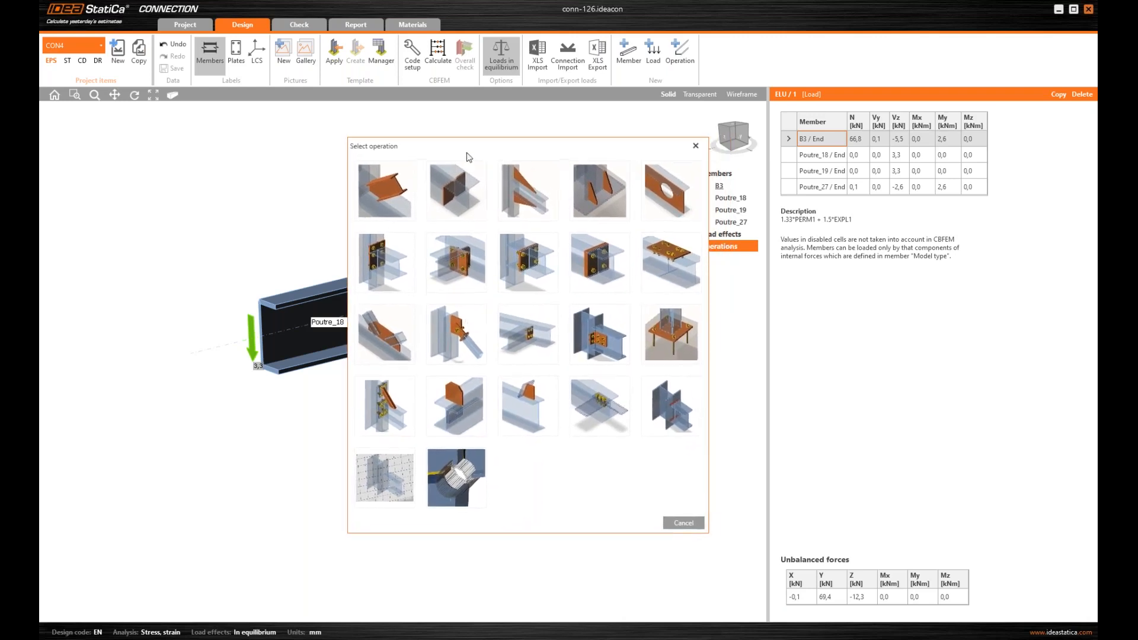
{"action": "left_click", "coordinate": [391, 192]}
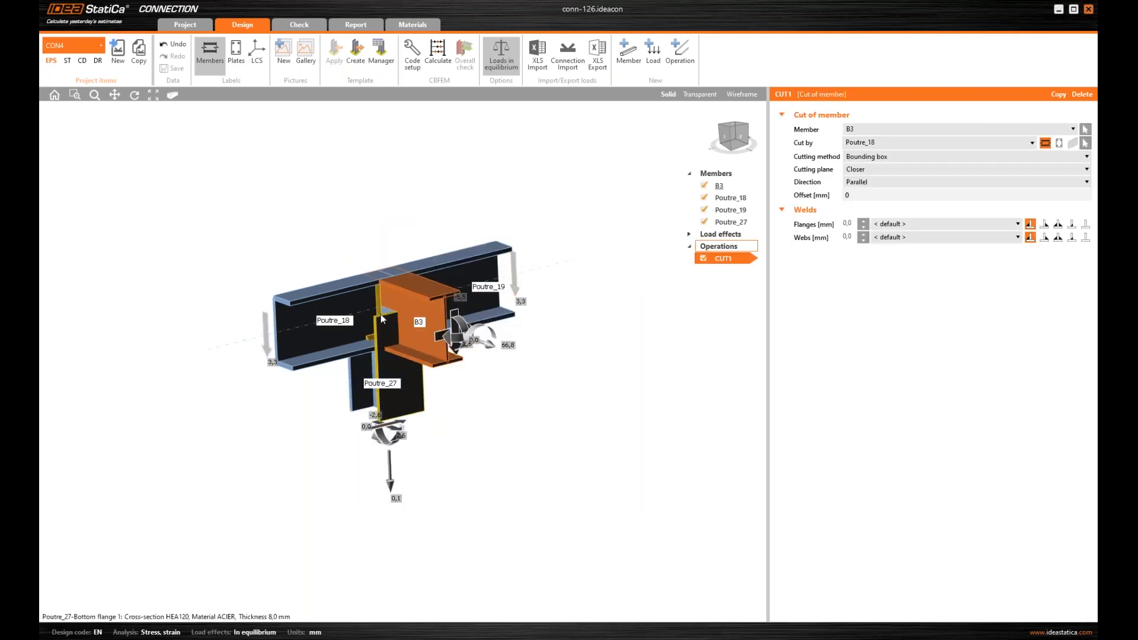
Configure the cut so Poutre_27 is cut by B3, with the cutting plane set to Farther.
{"action": "left_click", "coordinate": [1083, 130]}
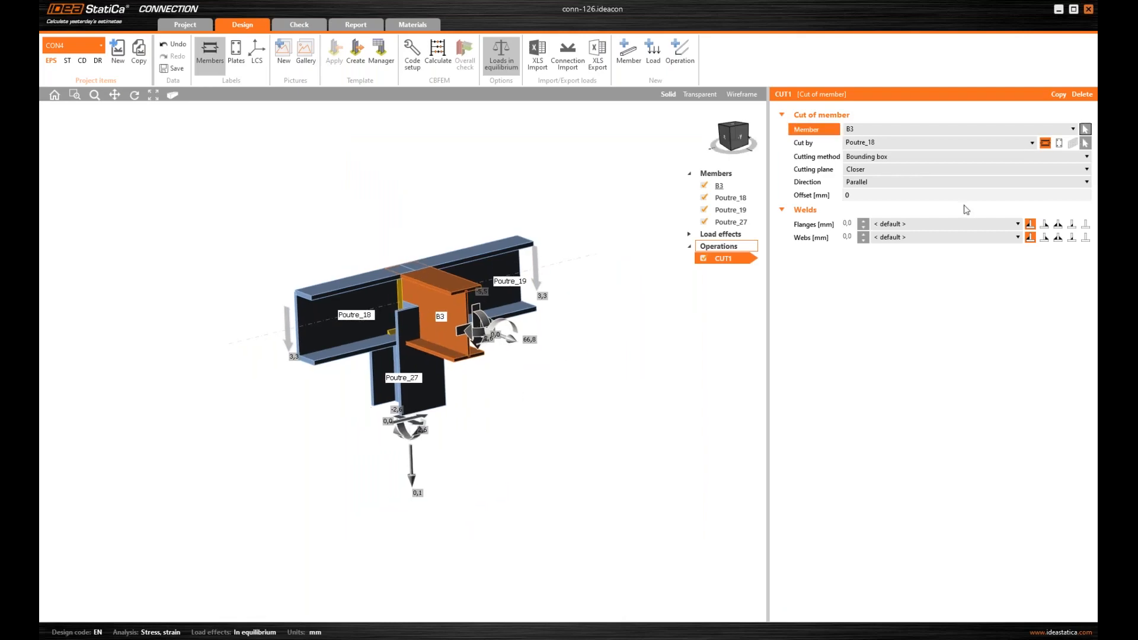
{"action": "left_click", "coordinate": [428, 373]}
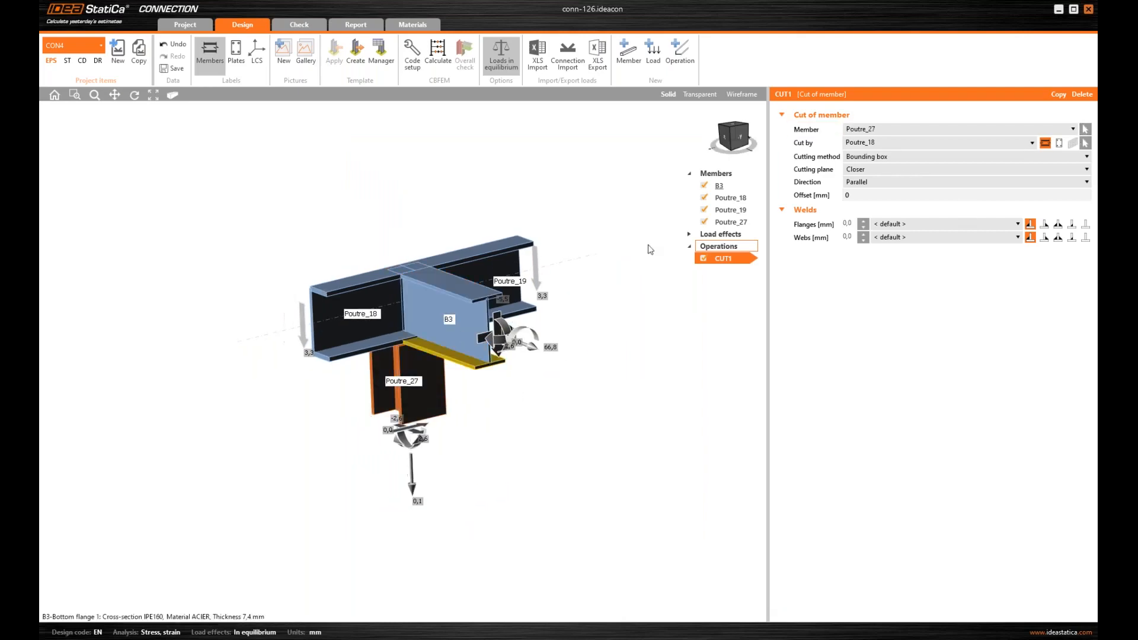
{"action": "left_click", "coordinate": [1084, 143]}
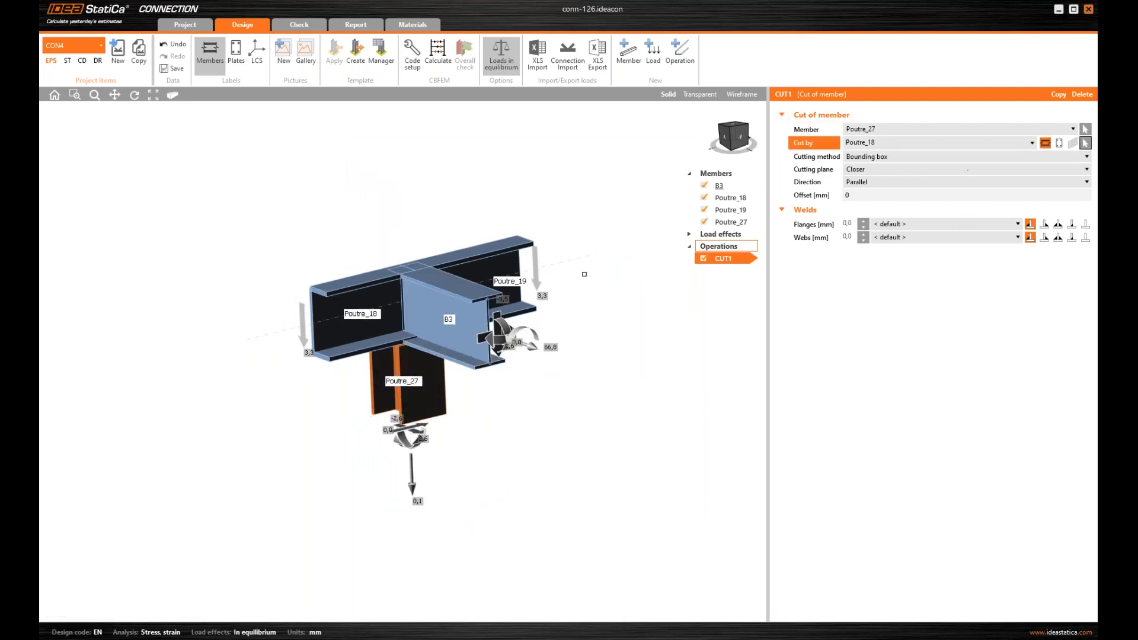
{"action": "left_click", "coordinate": [429, 301]}
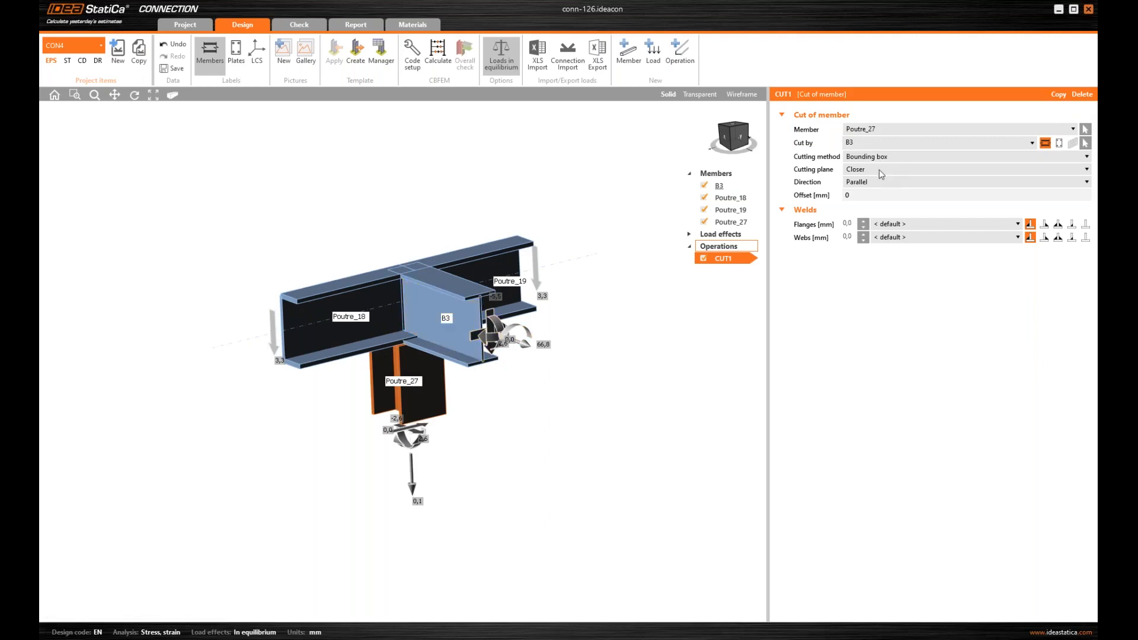
{"action": "left_click", "coordinate": [879, 170]}
{"action": "left_click", "coordinate": [873, 187]}
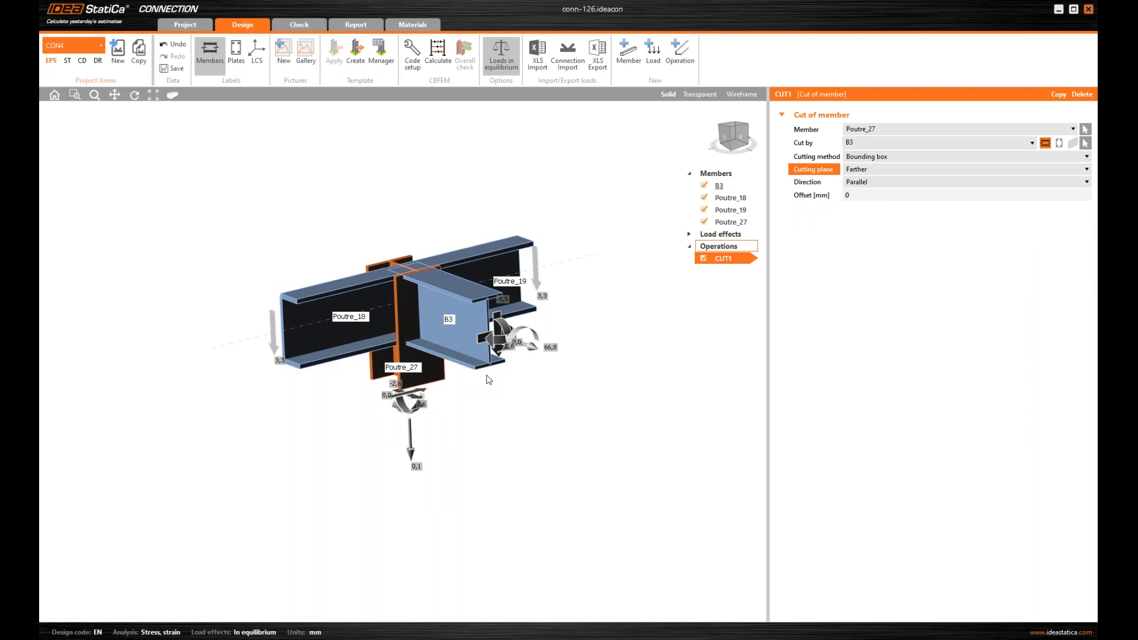
Add an End plate operation to the connection using the M16 8.8 bolt assembly.
{"action": "middle_click_drag", "start_coordinate": [486, 375], "coordinate": [503, 371]}
{"action": "scroll", "coordinate": [407, 276], "scroll_direction": "up", "scroll_amount": 2}
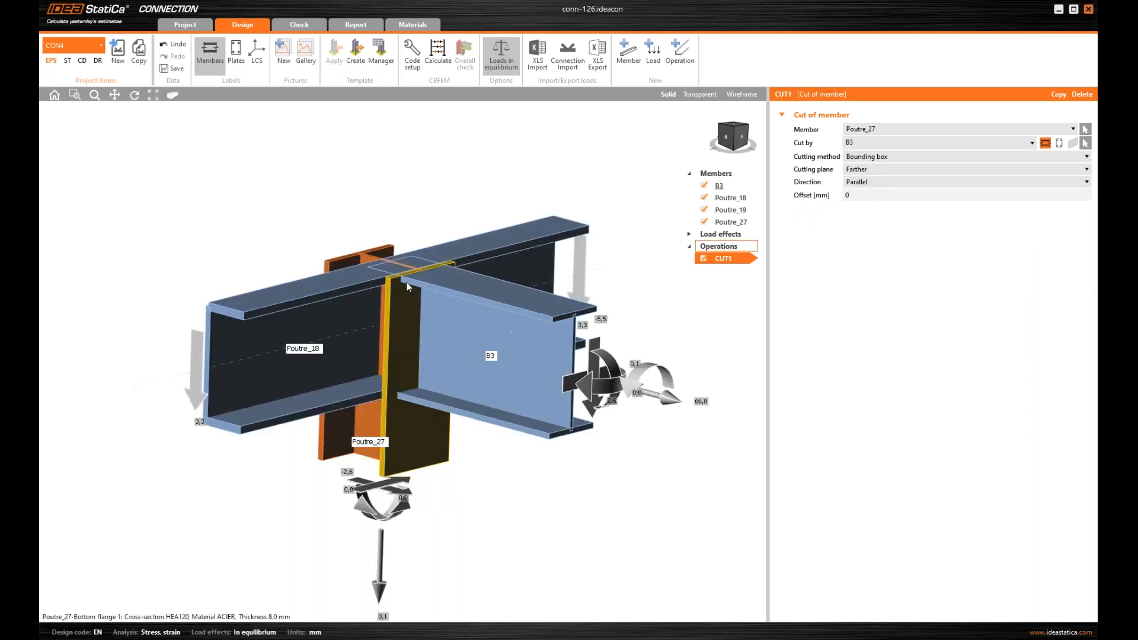
{"action": "scroll", "coordinate": [421, 314], "scroll_direction": "down", "scroll_amount": 3}
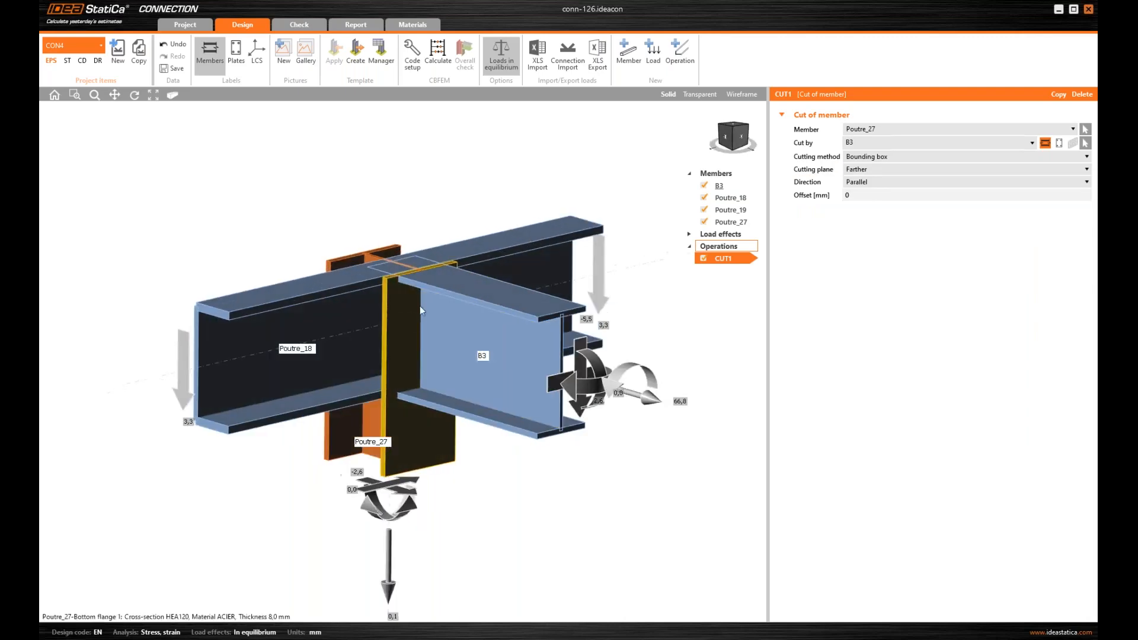
{"action": "middle_click_drag", "start_coordinate": [453, 286], "coordinate": [420, 295]}
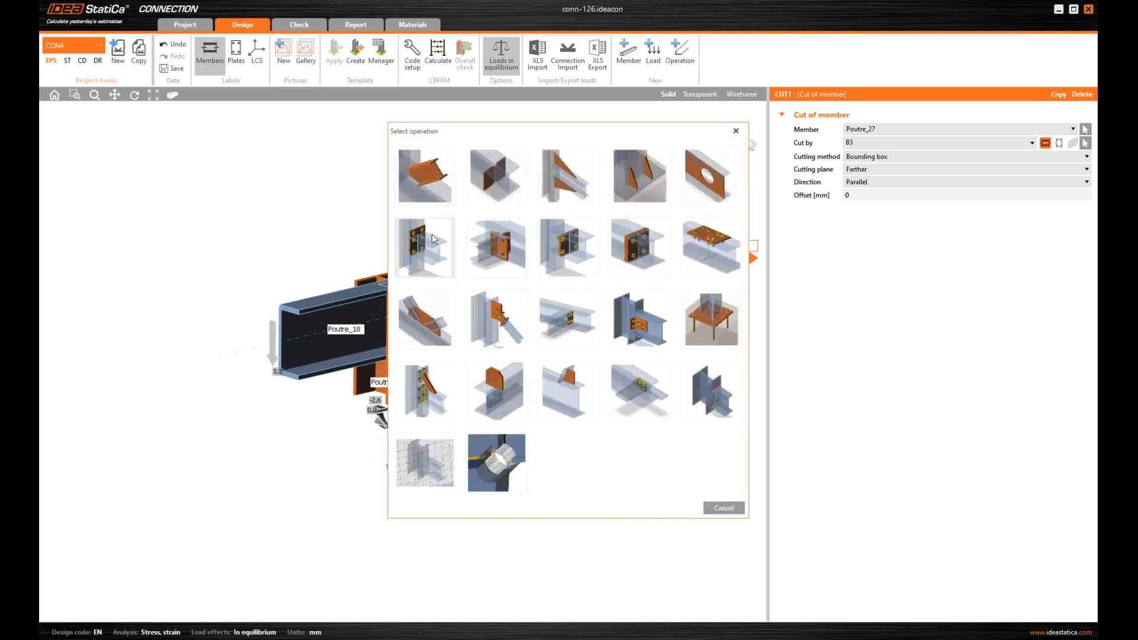
{"action": "left_click", "coordinate": [431, 249]}
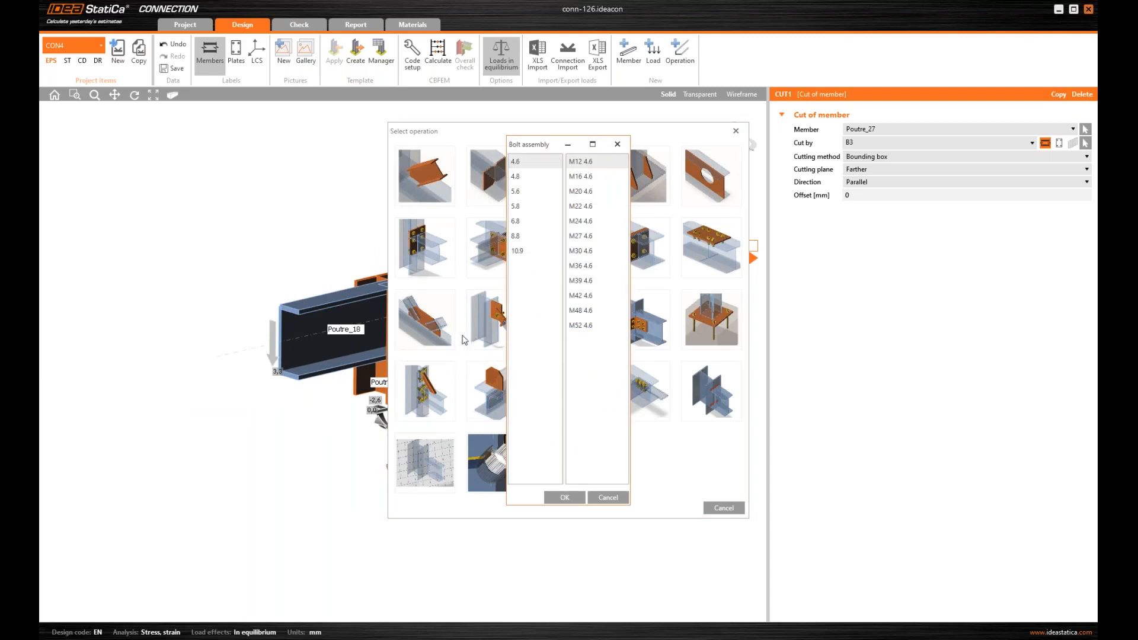
{"action": "left_click", "coordinate": [529, 236]}
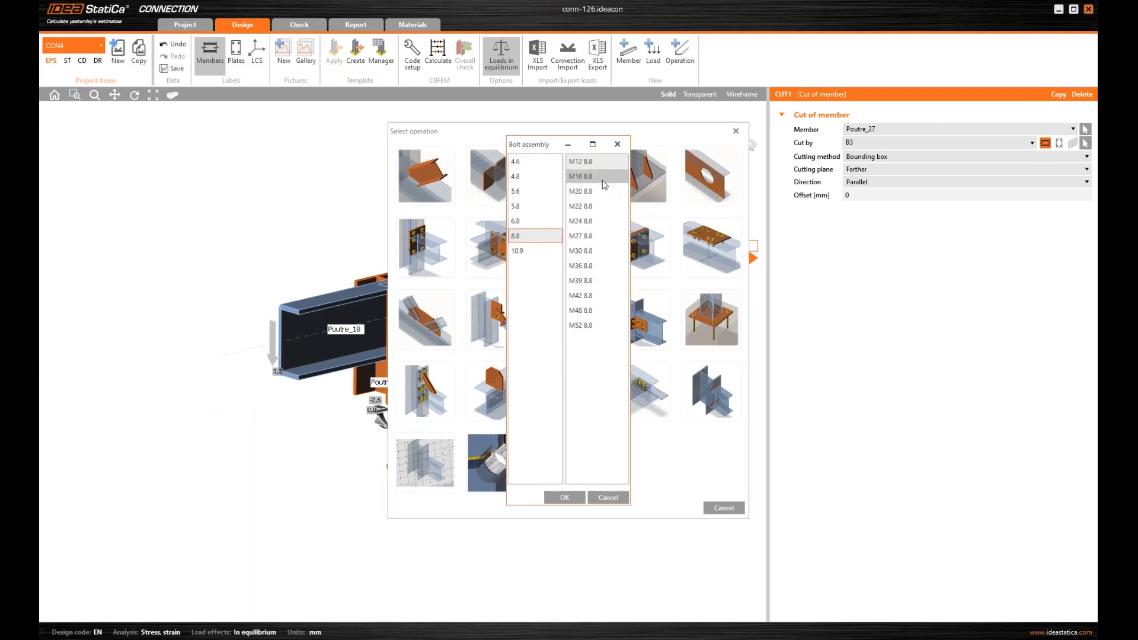
{"action": "left_click", "coordinate": [604, 181]}
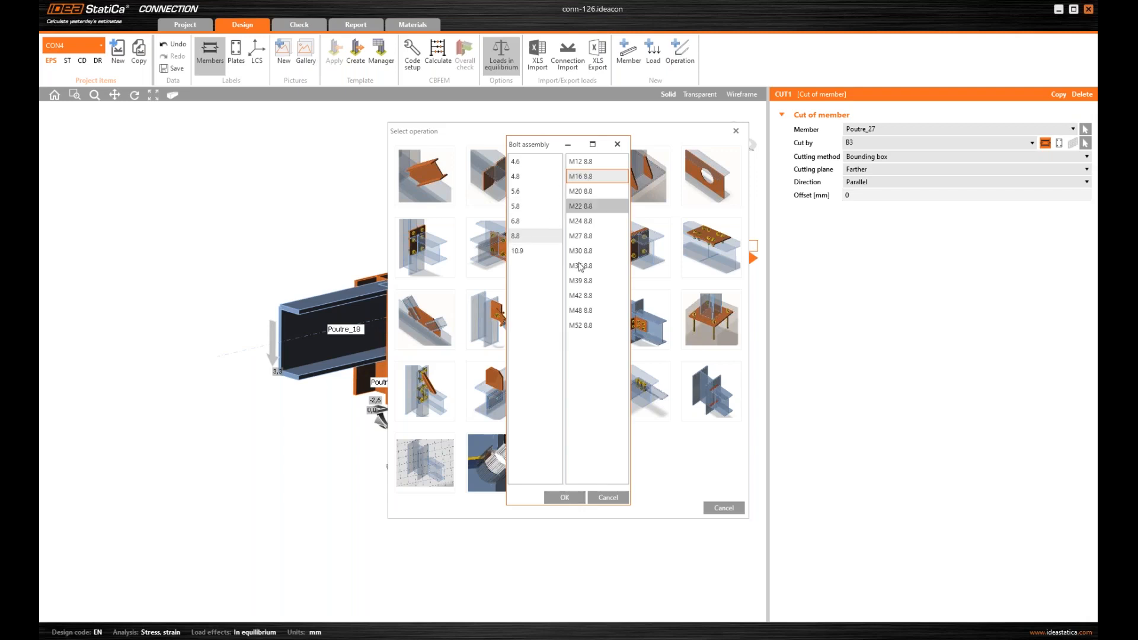
{"action": "left_click", "coordinate": [564, 498]}
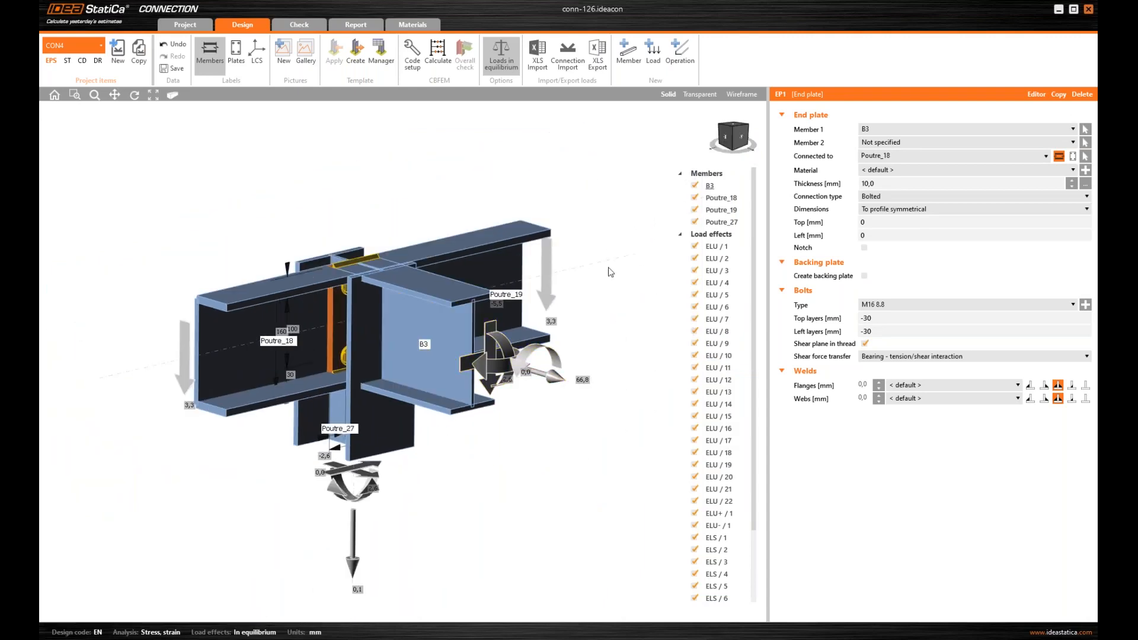
Collapse the load effects list and set the end plate to join member B3 to Poutre_27.
{"action": "left_click", "coordinate": [679, 234]}
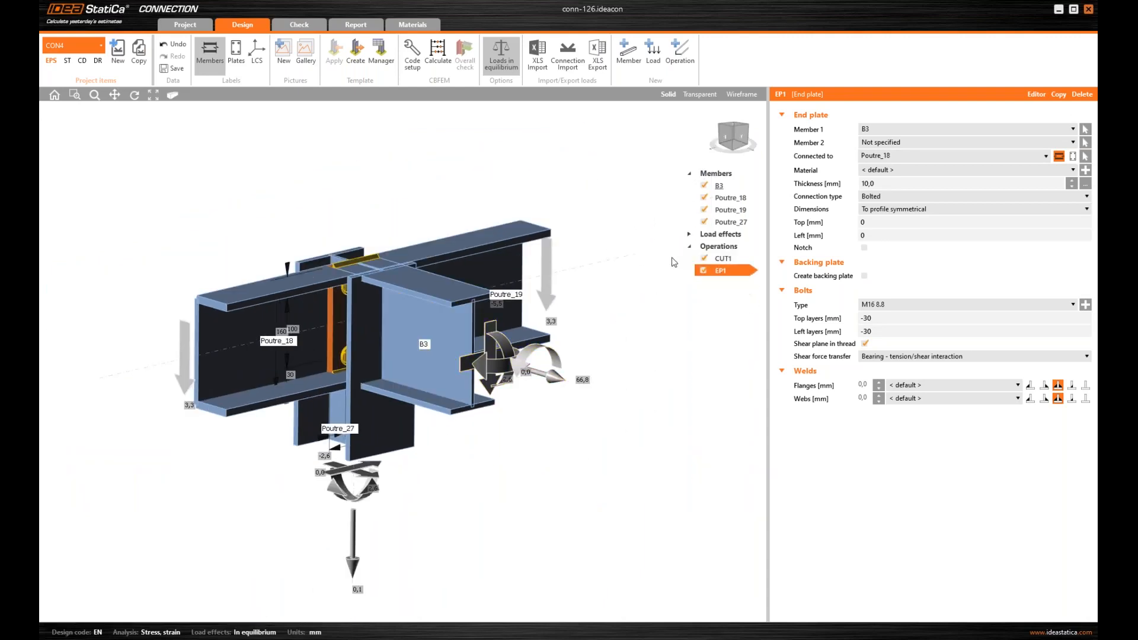
{"action": "left_click", "coordinate": [1084, 128]}
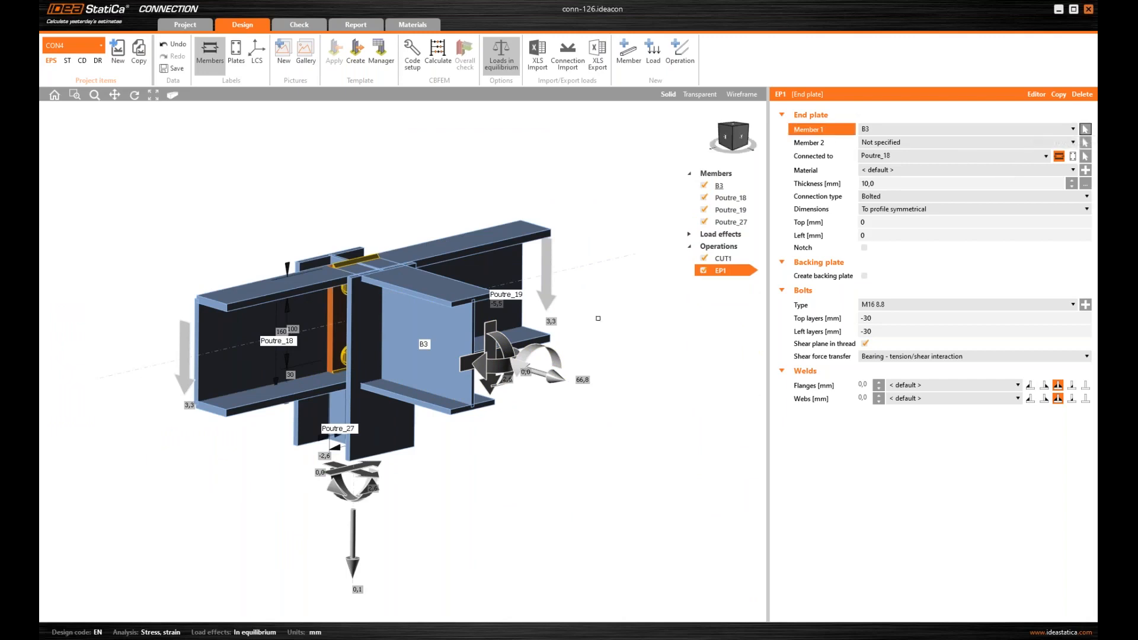
{"action": "left_click", "coordinate": [437, 329]}
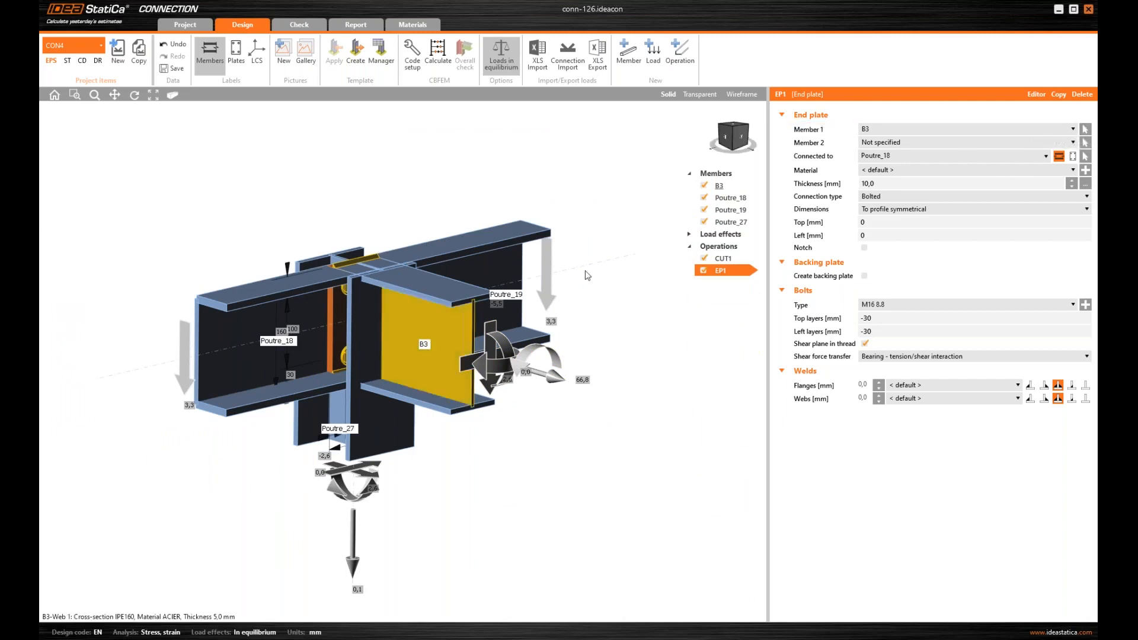
{"action": "left_click", "coordinate": [1085, 156]}
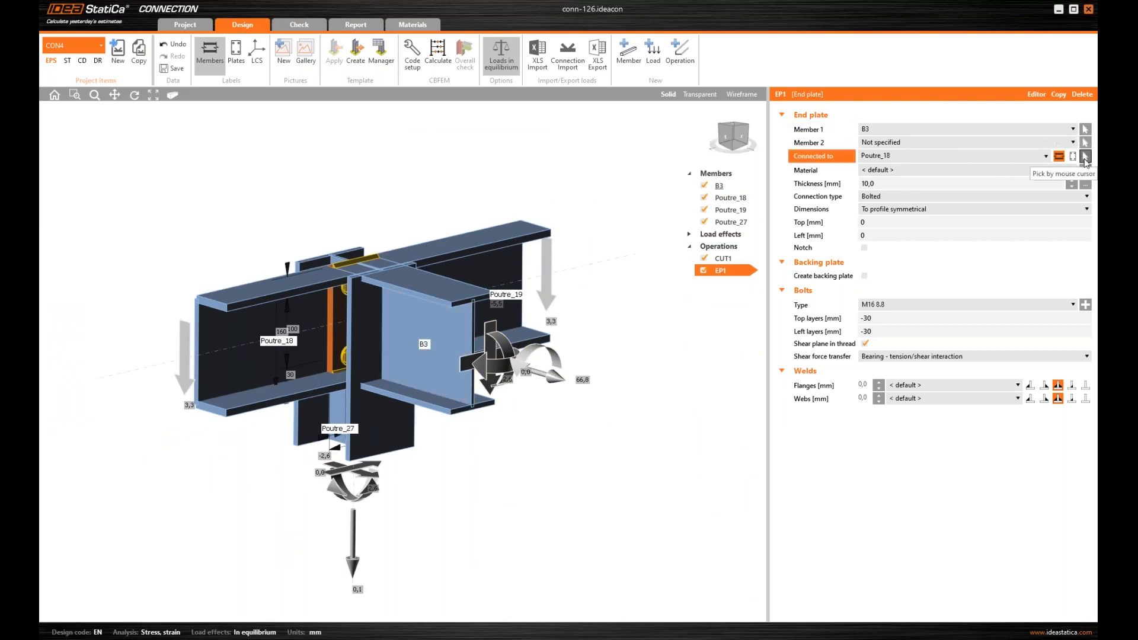
{"action": "left_click", "coordinate": [364, 318]}
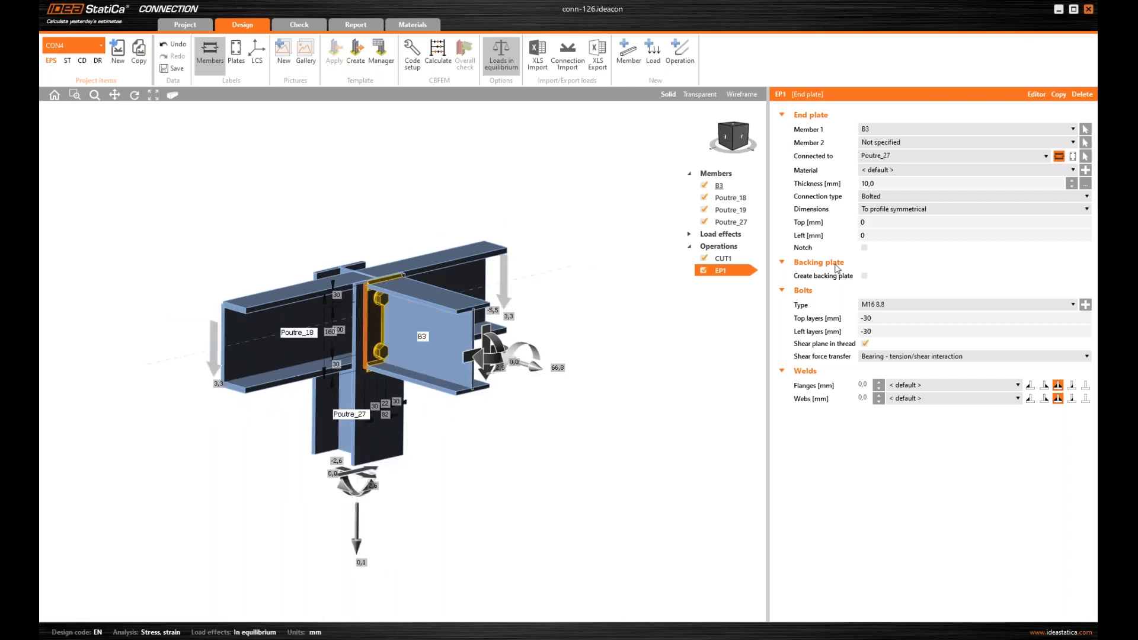
Set the end plate dimensions relative to the profile, with -5 mm top and bottom and 130 mm left and right.
{"action": "left_click", "coordinate": [902, 213]}
{"action": "left_click", "coordinate": [895, 229]}
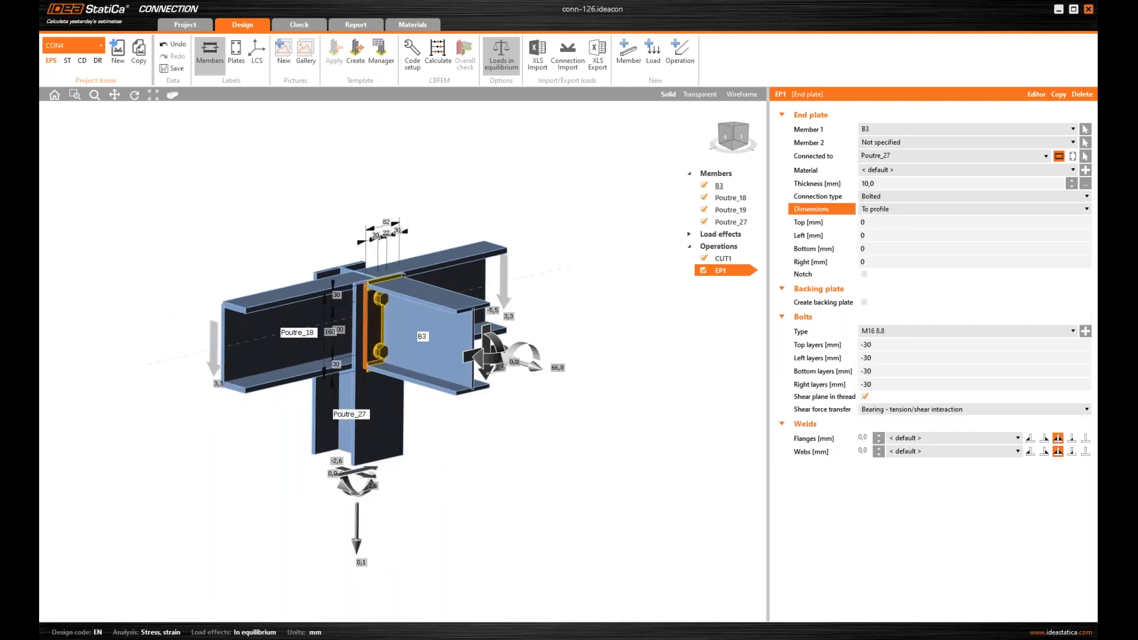
{"action": "left_click", "coordinate": [895, 222]}
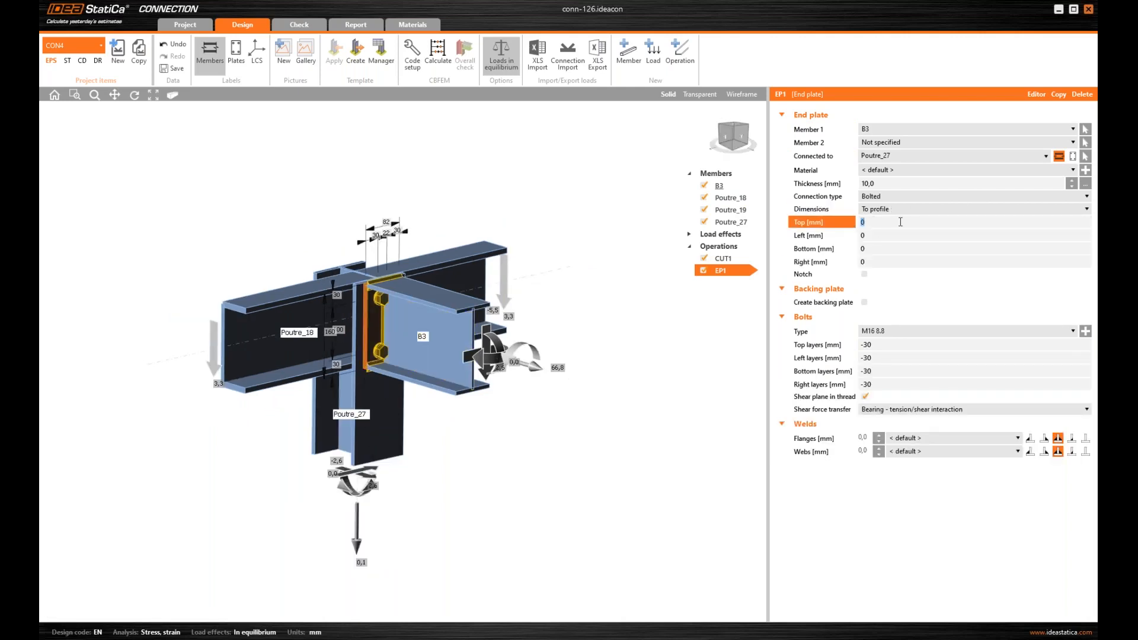
{"action": "type", "text": "-5"}
{"action": "key", "text": "Tab"}
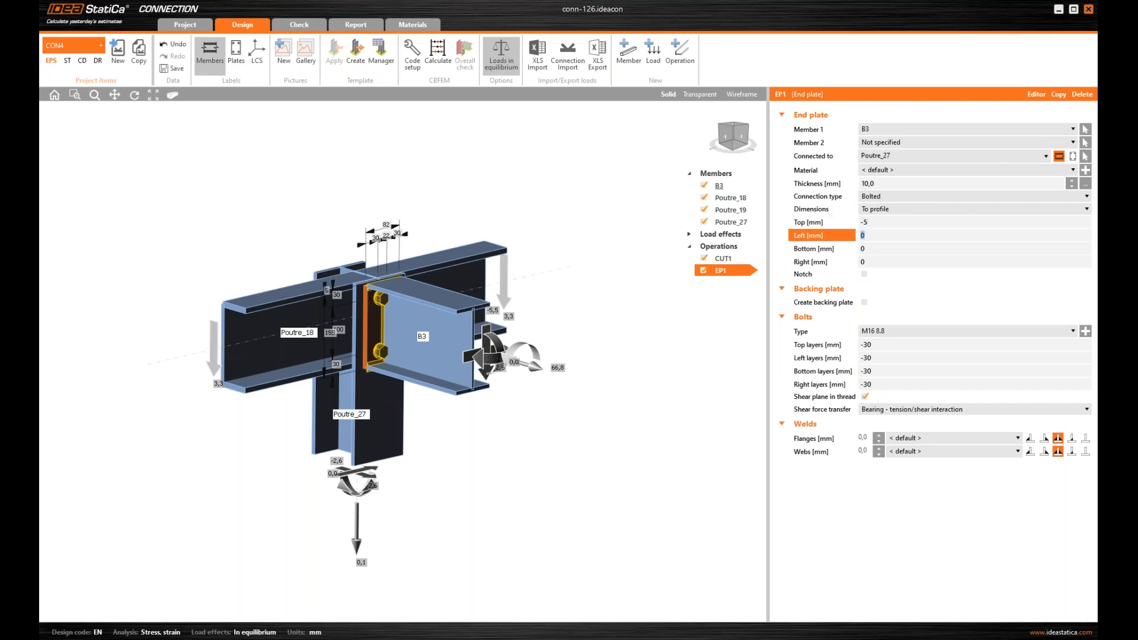
{"action": "key", "text": "Tab"}
{"action": "key", "text": "Tab"}
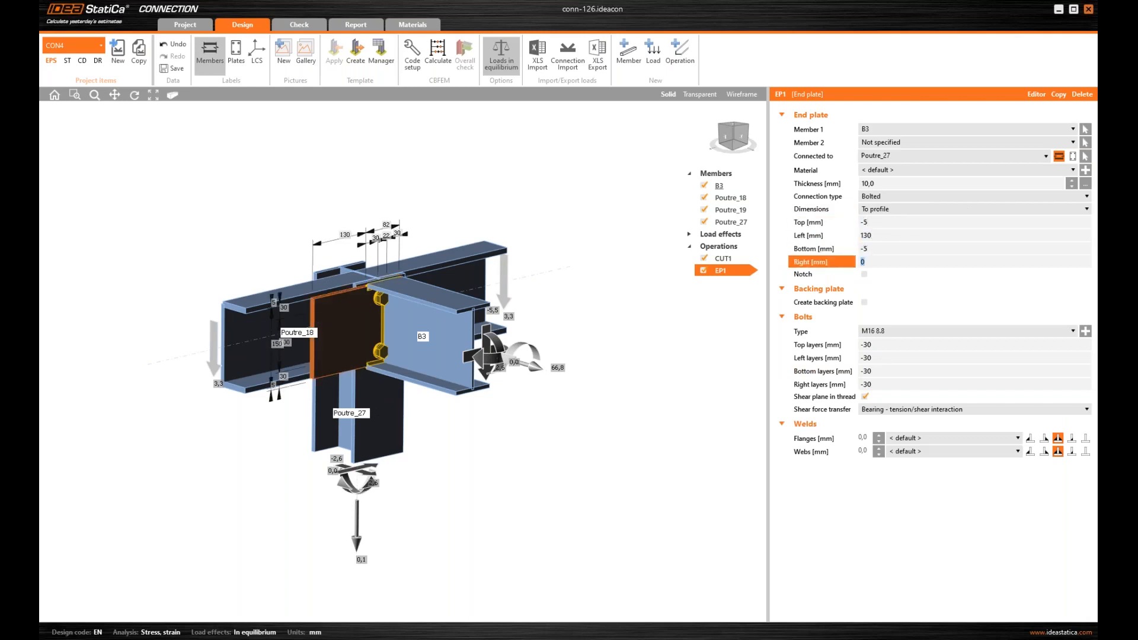
{"action": "type", "text": "130"}
{"action": "key", "text": "Tab"}
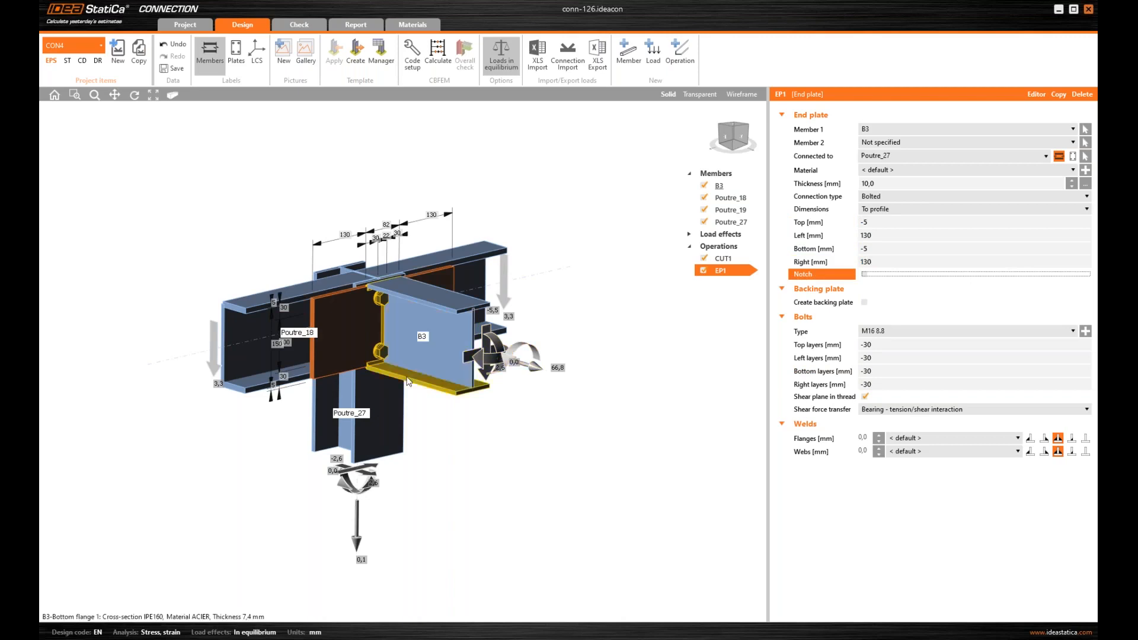
Set the end plate's bolt layers to -40 mm top and bottom and -10 mm left and right.
{"action": "right_click_drag", "start_coordinate": [415, 378], "coordinate": [398, 357]}
{"action": "right_click_drag", "start_coordinate": [298, 346], "coordinate": [379, 355]}
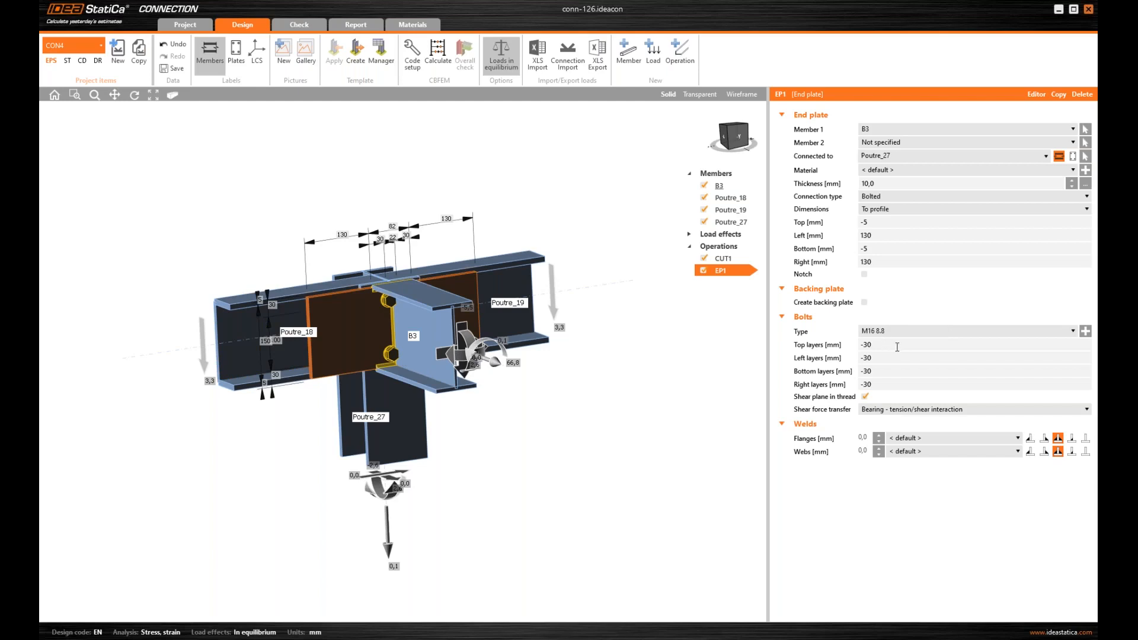
{"action": "left_click", "coordinate": [848, 345]}
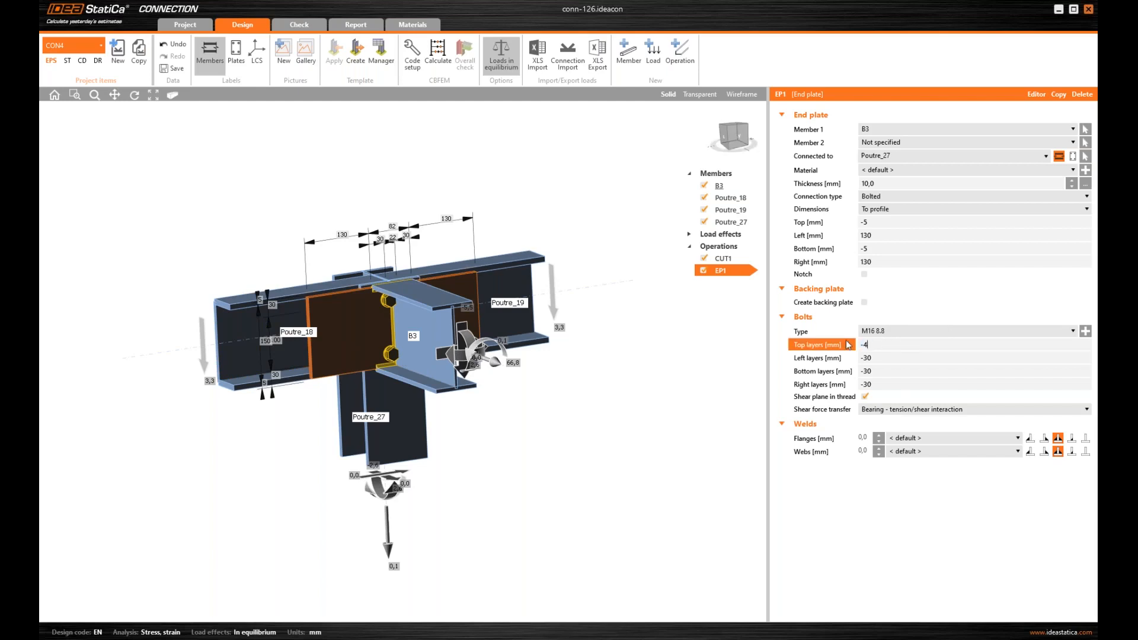
{"action": "type", "text": "-40"}
{"action": "key", "text": "Tab"}
{"action": "type", "text": "-10"}
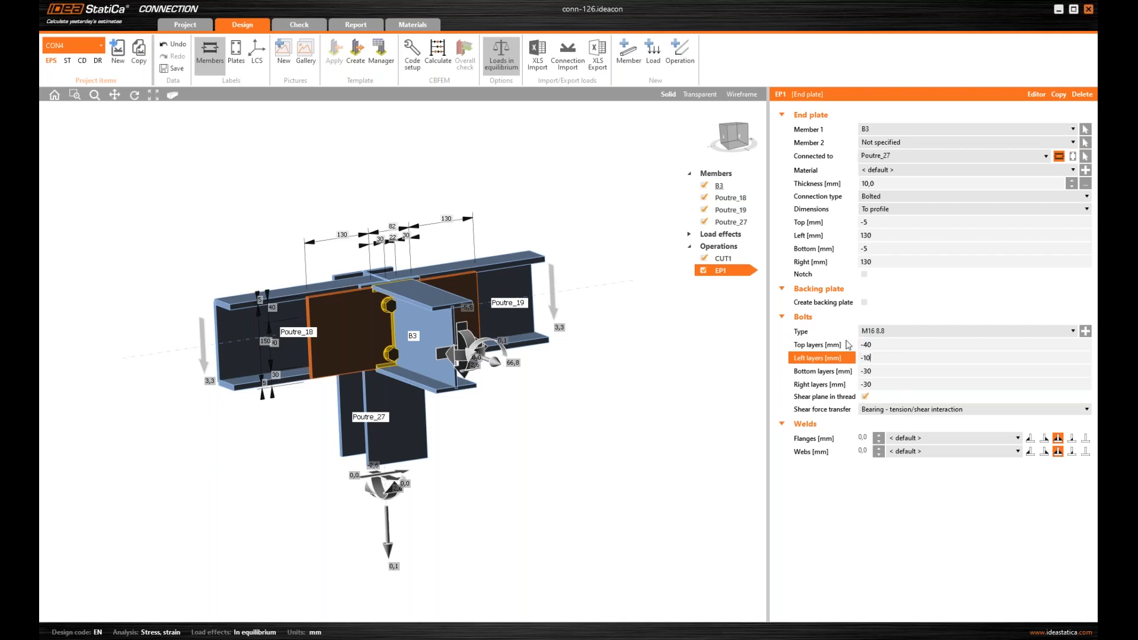
{"action": "key", "text": "Tab"}
{"action": "type", "text": "-40"}
{"action": "key", "text": "Tab"}
{"action": "type", "text": "-10"}
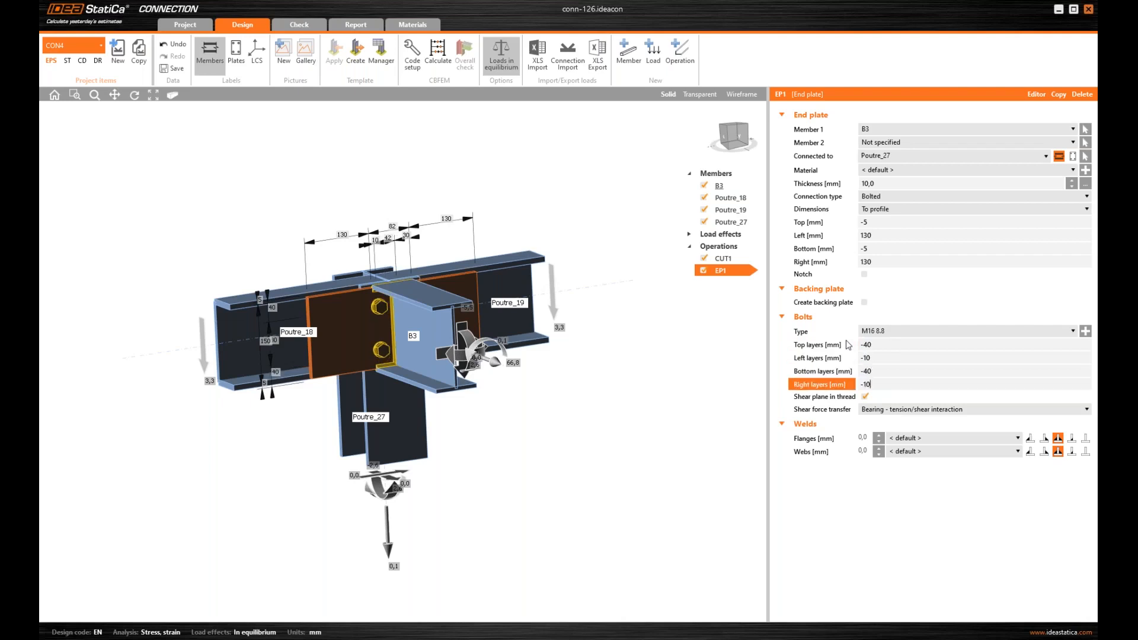
{"action": "key", "text": "Tab"}
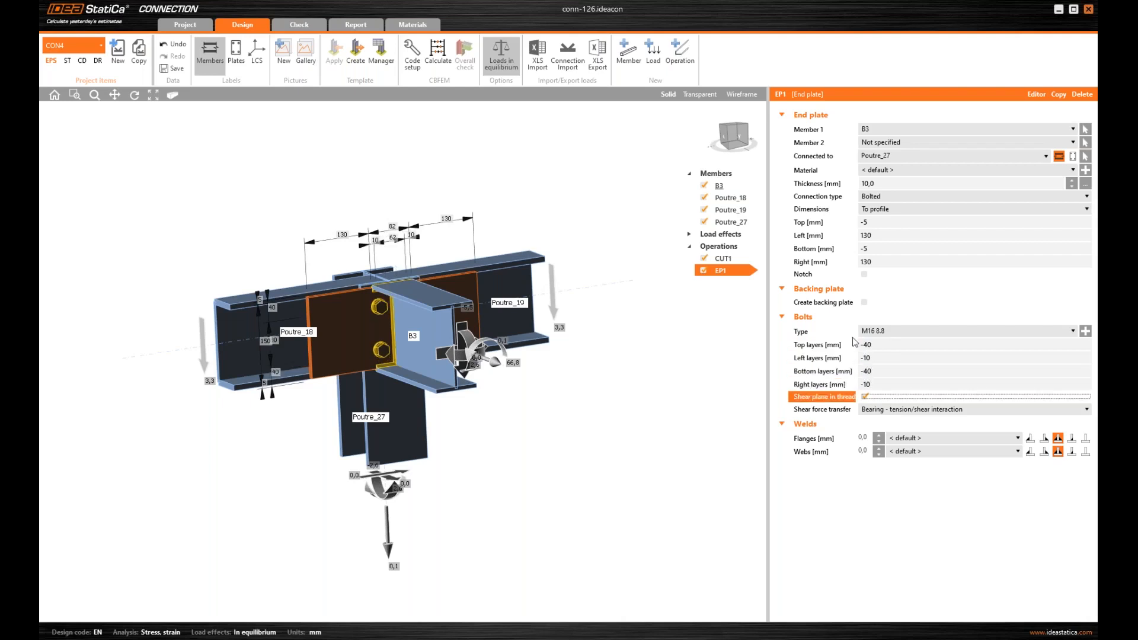
Set the end plate's flange and web welds to 4 mm.
{"action": "left_click", "coordinate": [864, 439]}
{"action": "type", "text": "4"}
{"action": "left_click", "coordinate": [862, 455]}
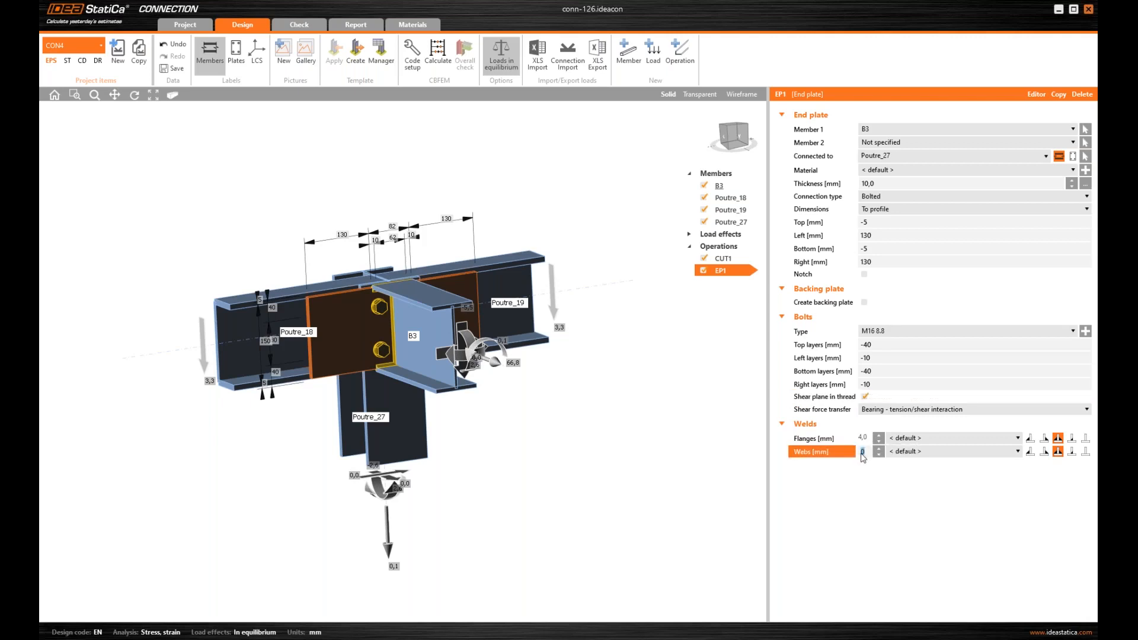
{"action": "type", "text": "4"}
{"action": "key", "text": "Tab"}
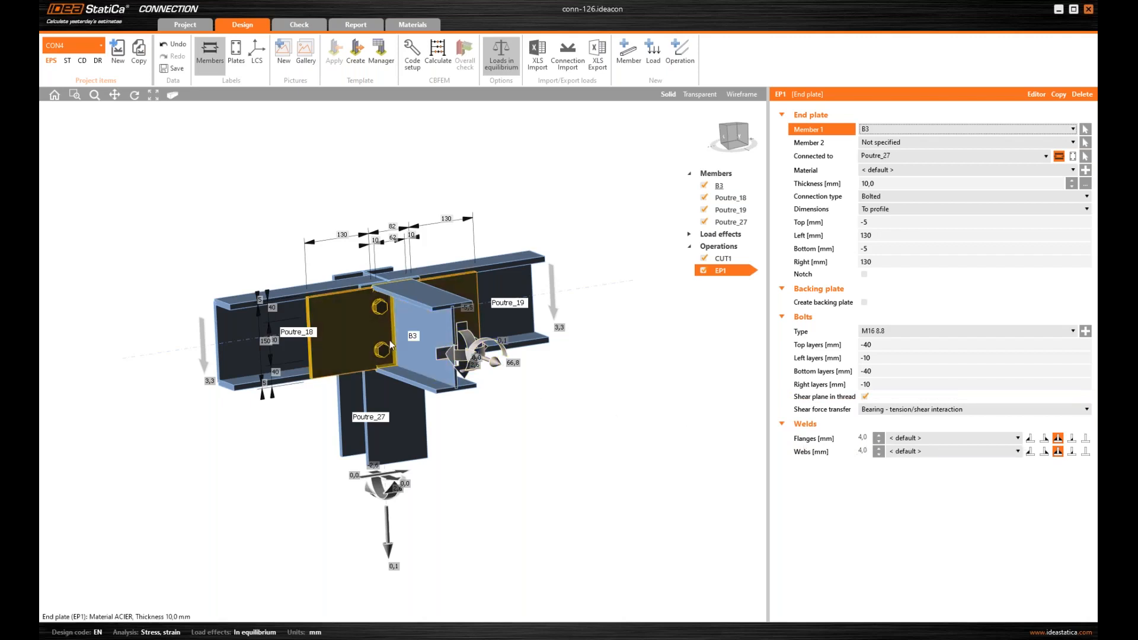
Add a second Cut of member operation to the connection.
{"action": "scroll", "coordinate": [379, 318], "scroll_direction": "up", "scroll_amount": 4}
{"action": "middle_click_drag", "start_coordinate": [398, 328], "coordinate": [407, 305]}
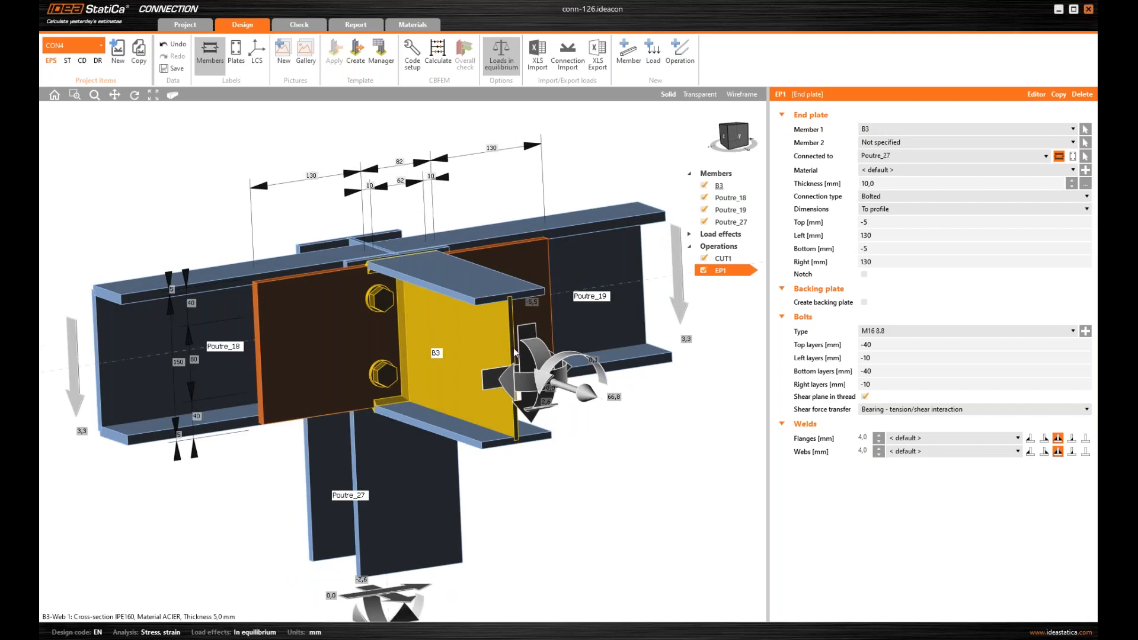
{"action": "scroll", "coordinate": [513, 347], "scroll_direction": "down", "scroll_amount": 2}
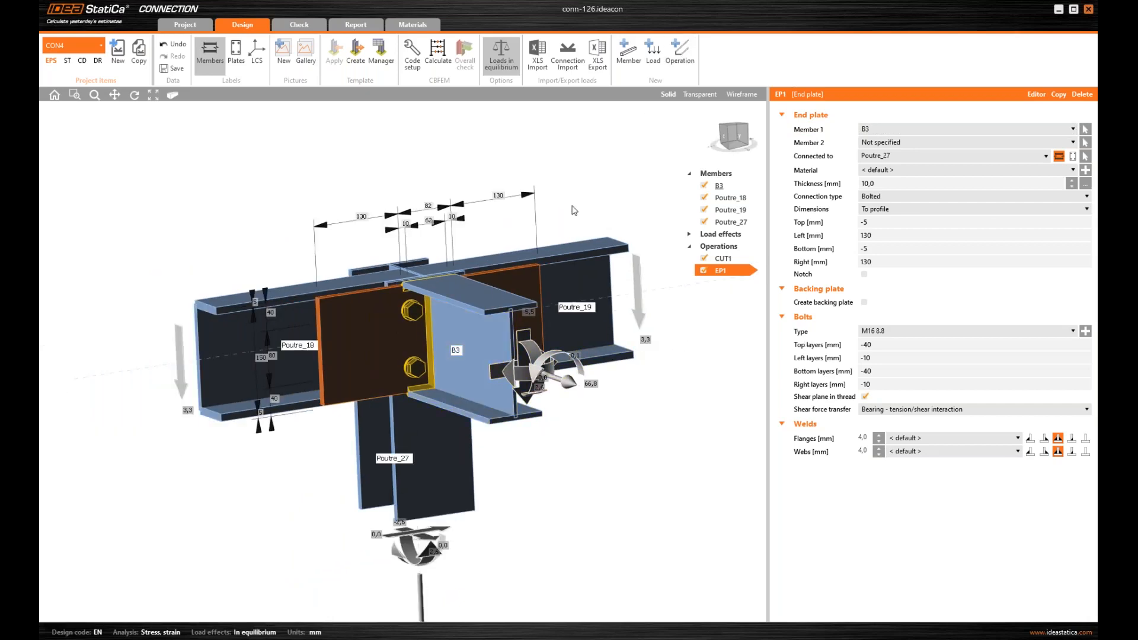
{"action": "scroll", "coordinate": [476, 288], "scroll_direction": "down", "scroll_amount": 3}
{"action": "right_click_drag", "start_coordinate": [358, 344], "coordinate": [343, 342]}
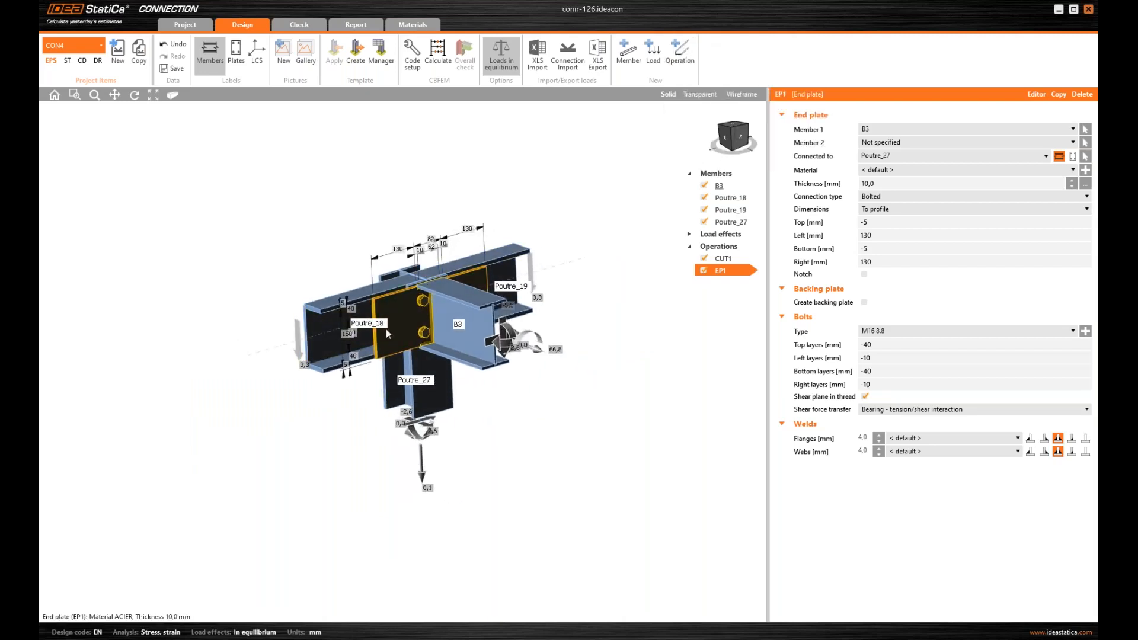
{"action": "left_click", "coordinate": [684, 58]}
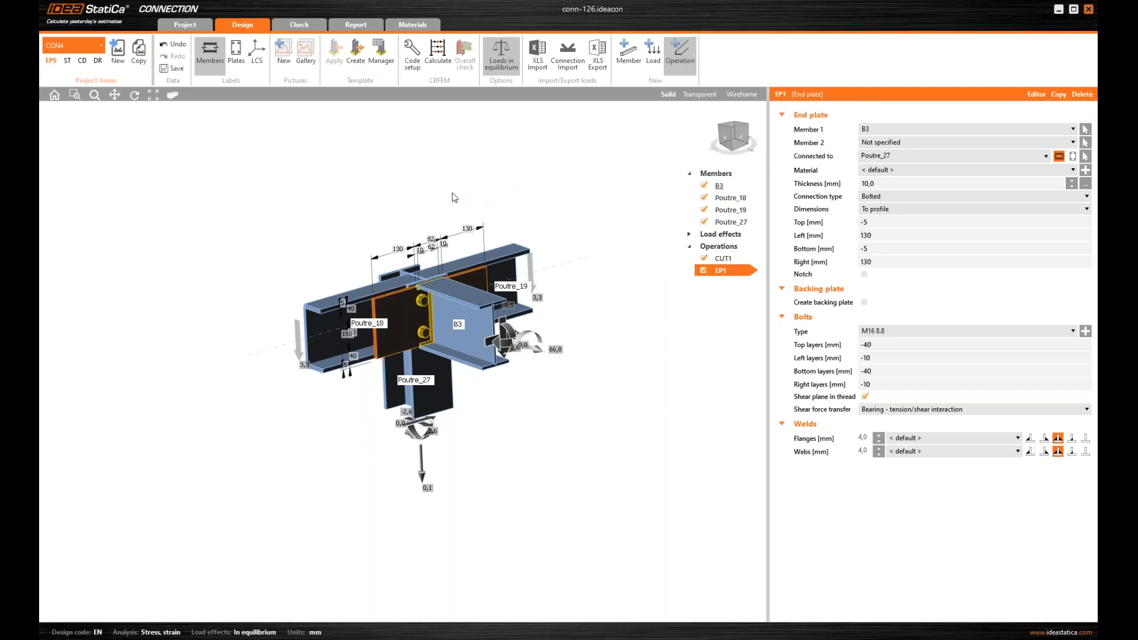
{"action": "left_click", "coordinate": [514, 201]}
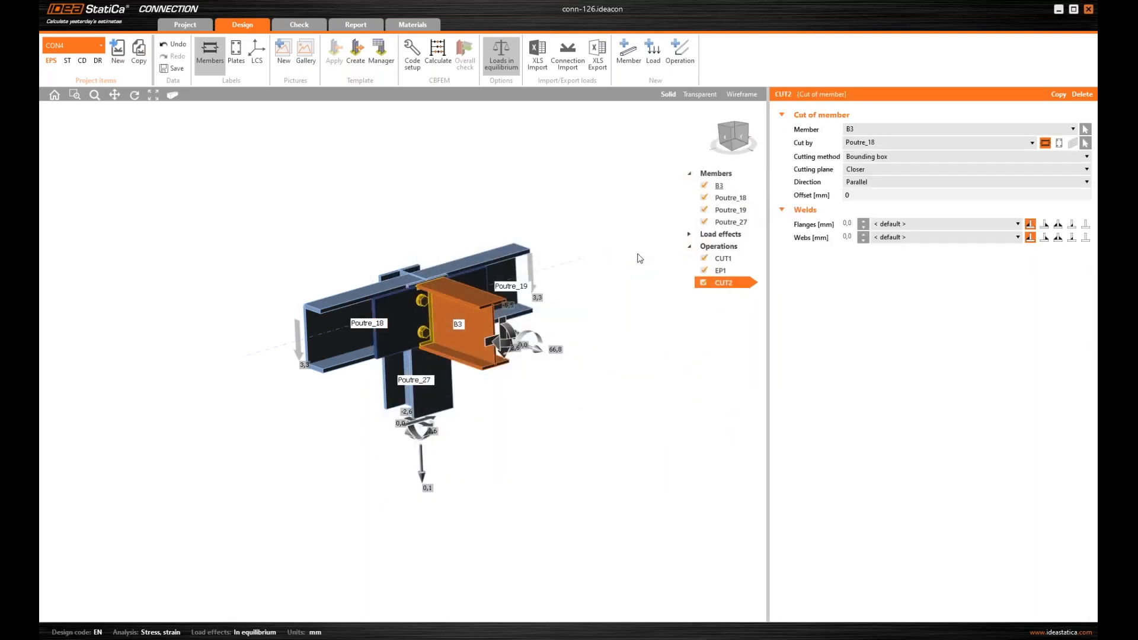
Configure the new cut so Poutre_18 is cut by B3 with an 80 mm offset.
{"action": "left_click", "coordinate": [1084, 129]}
{"action": "left_click", "coordinate": [342, 325]}
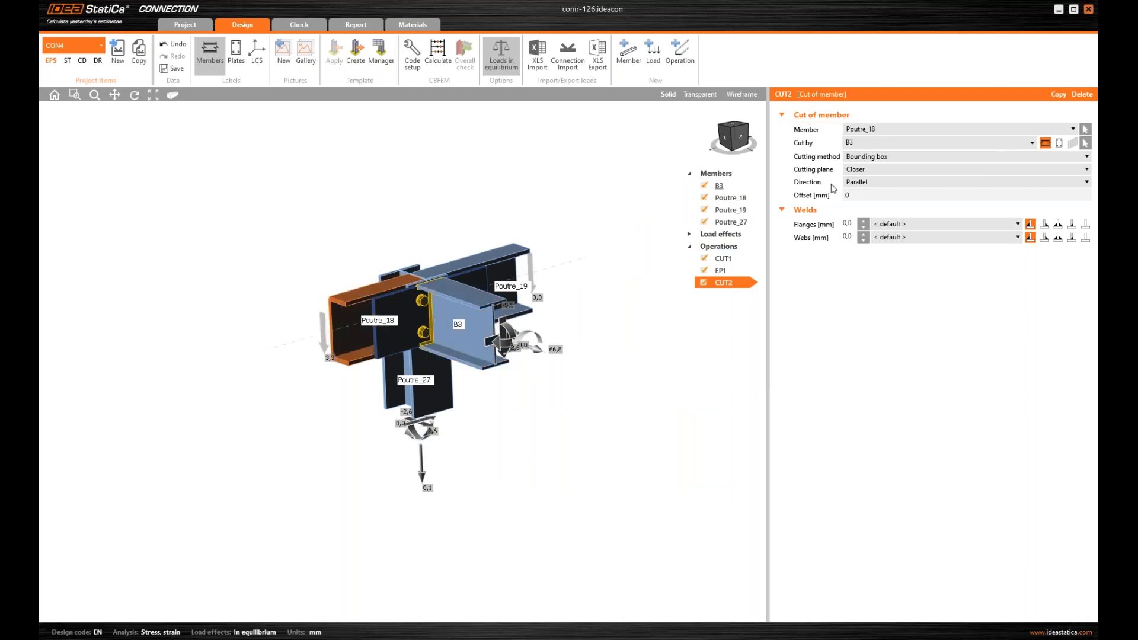
{"action": "left_click", "coordinate": [1085, 144]}
{"action": "left_click", "coordinate": [473, 333]}
{"action": "left_click", "coordinate": [886, 195]}
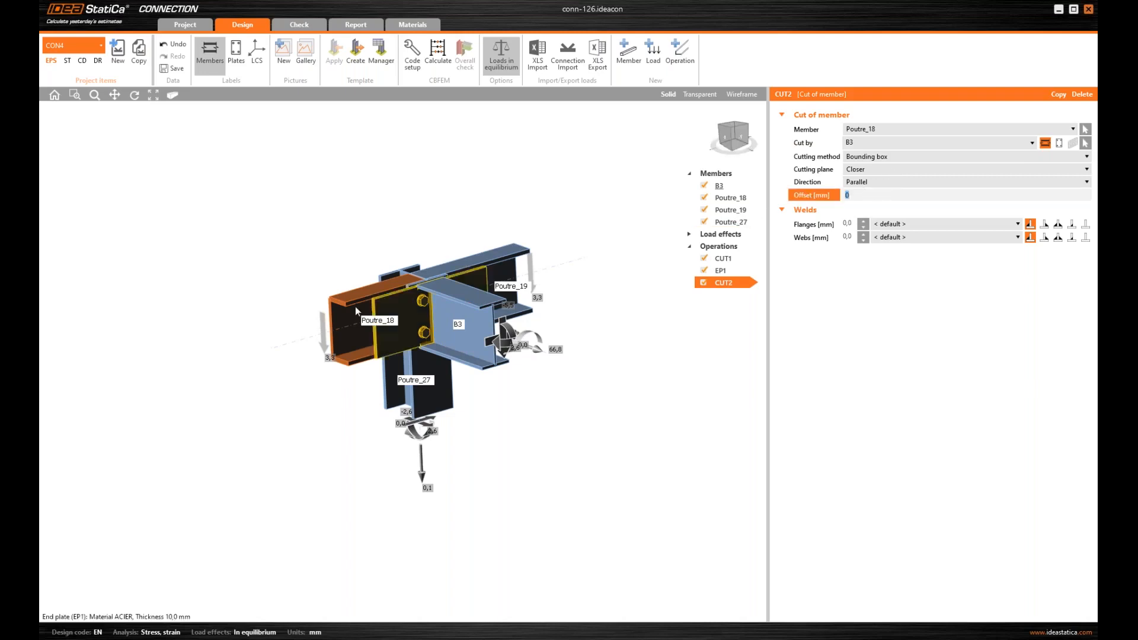
{"action": "scroll", "coordinate": [389, 294], "scroll_direction": "up", "scroll_amount": 5}
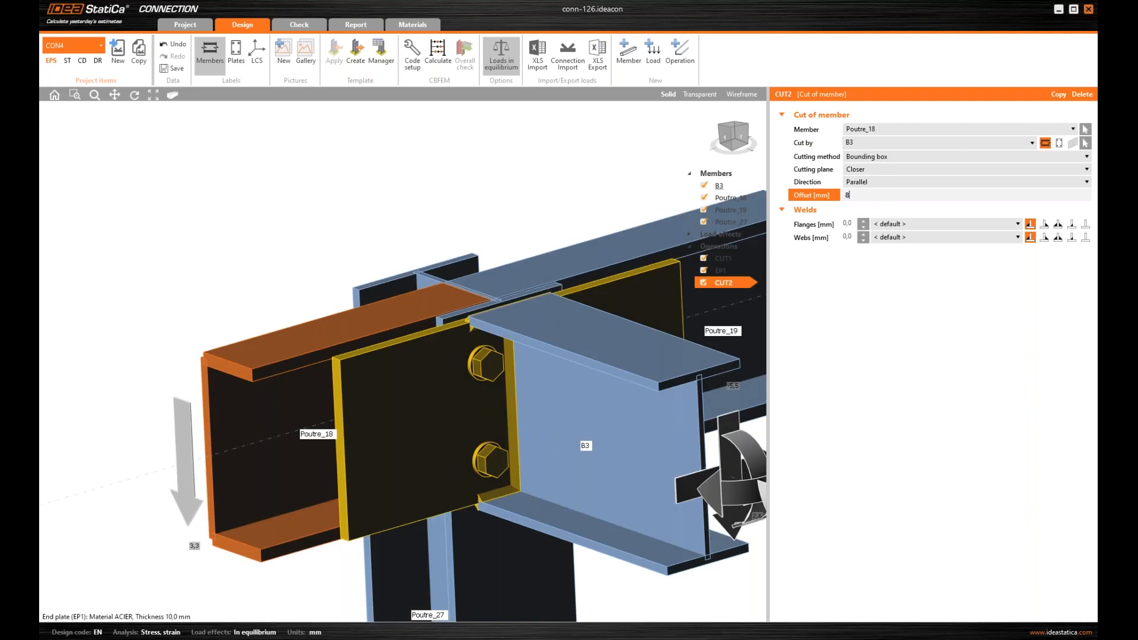
{"action": "key", "text": "Return"}
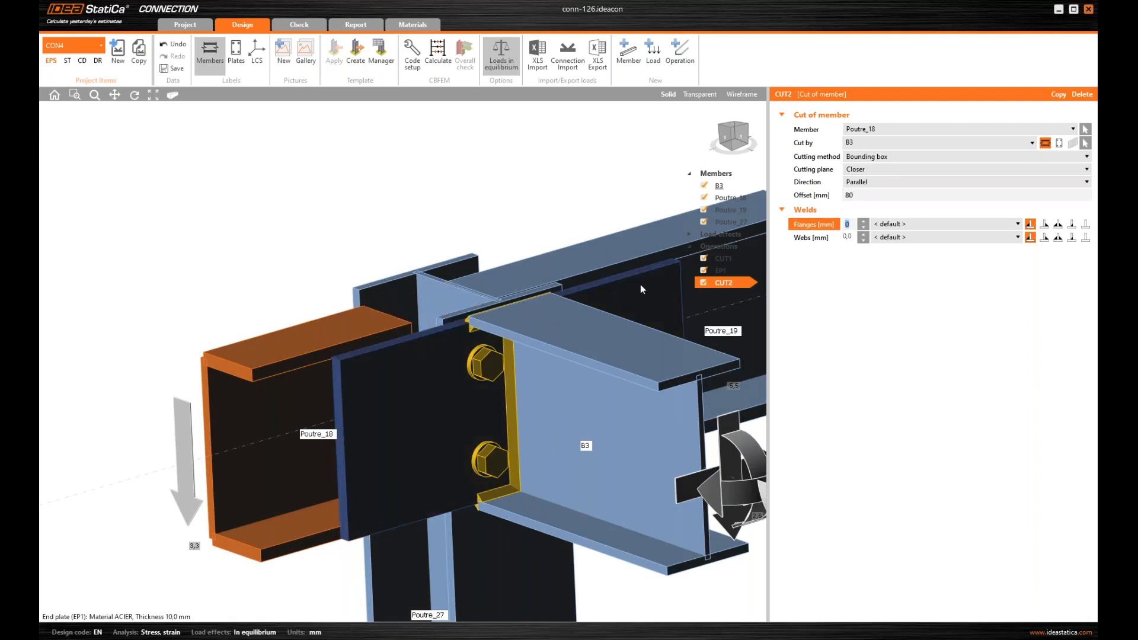
Copy the Poutre_18 cut and assign the copy to member Poutre_19.
{"action": "right_click_drag", "start_coordinate": [448, 303], "coordinate": [456, 427]}
{"action": "middle_click_drag", "start_coordinate": [510, 340], "coordinate": [438, 343]}
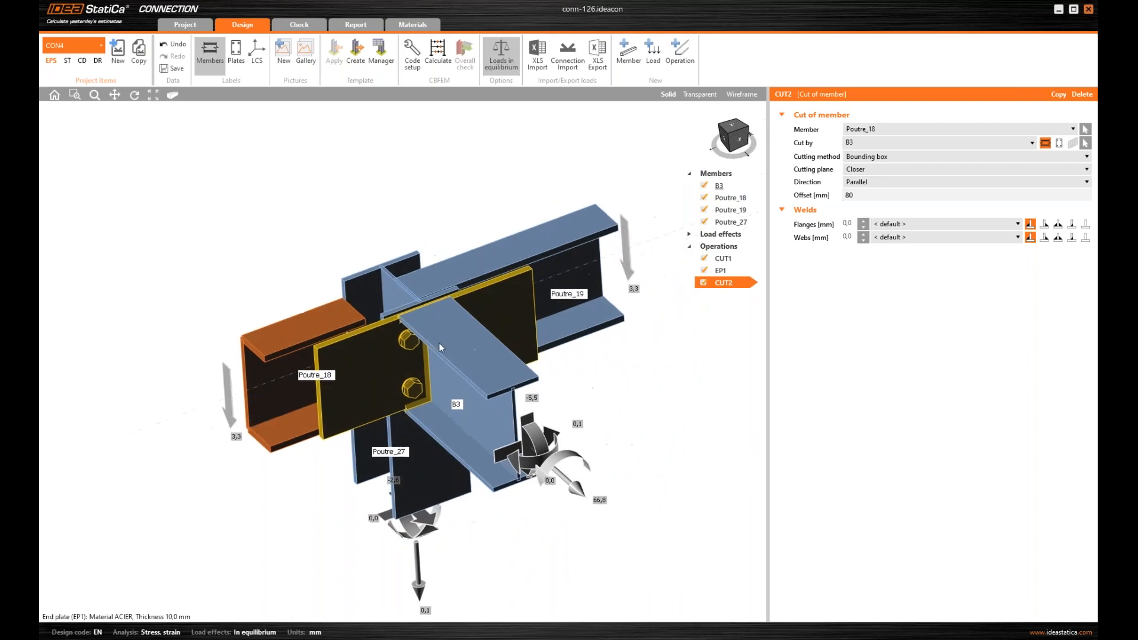
{"action": "scroll", "coordinate": [438, 344], "scroll_direction": "down", "scroll_amount": 3}
{"action": "left_click", "coordinate": [1058, 95]}
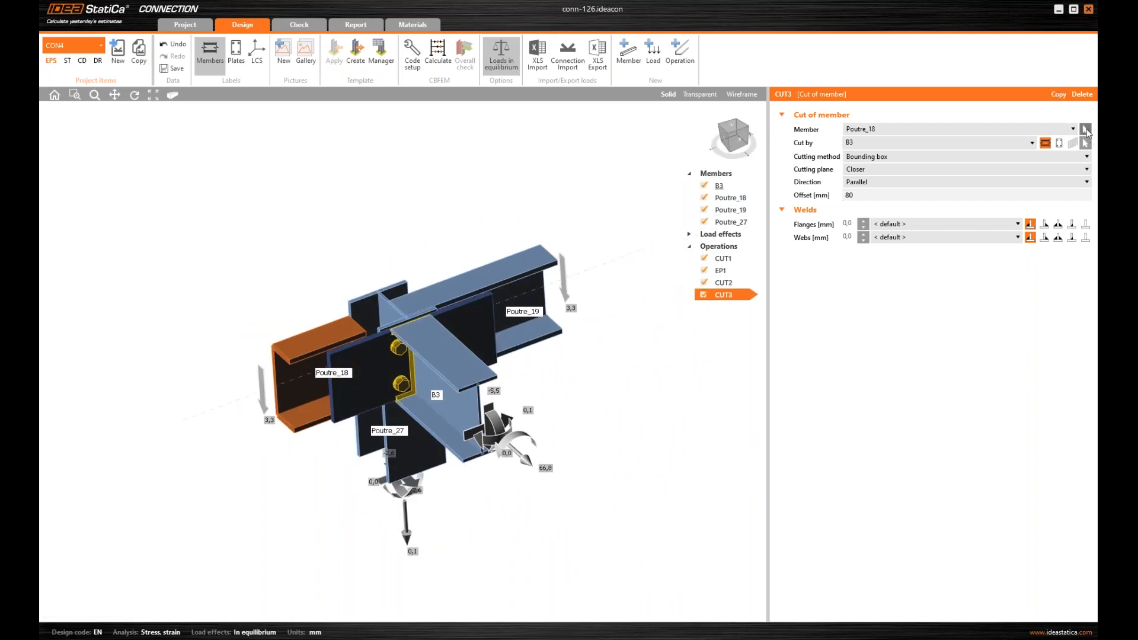
{"action": "left_click", "coordinate": [1085, 129]}
{"action": "left_click", "coordinate": [532, 314]}
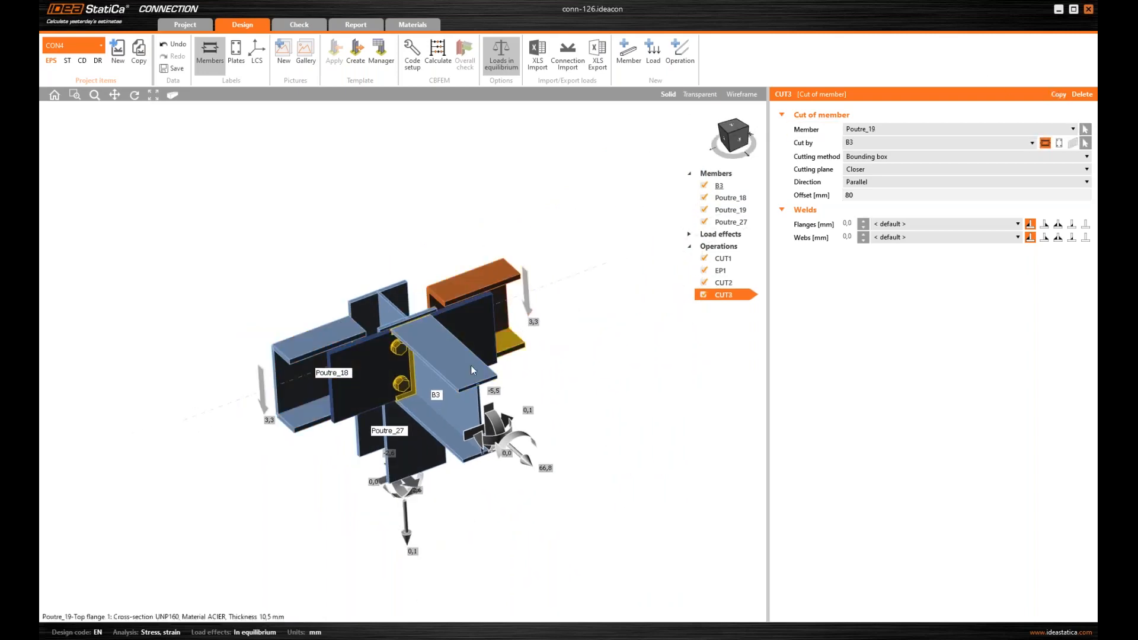
Set member Poutre_18's offset ey to -86 mm.
{"action": "right_click_drag", "start_coordinate": [470, 365], "coordinate": [553, 206]}
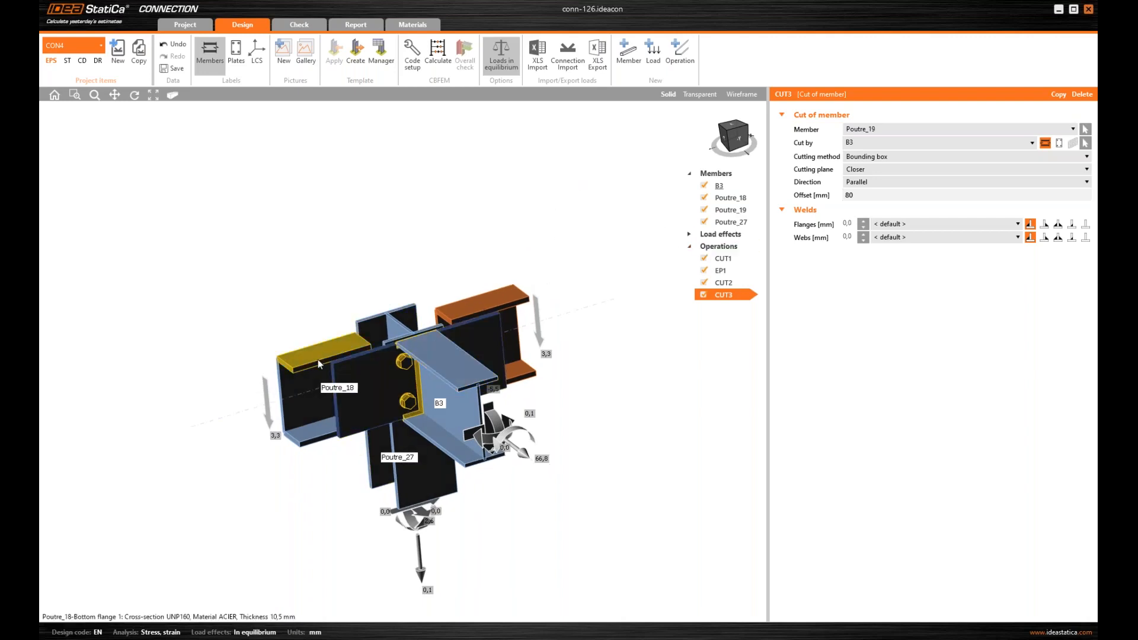
{"action": "right_click_drag", "start_coordinate": [318, 359], "coordinate": [295, 347]}
{"action": "scroll", "coordinate": [338, 364], "scroll_direction": "up", "scroll_amount": 3}
{"action": "left_click", "coordinate": [295, 347]}
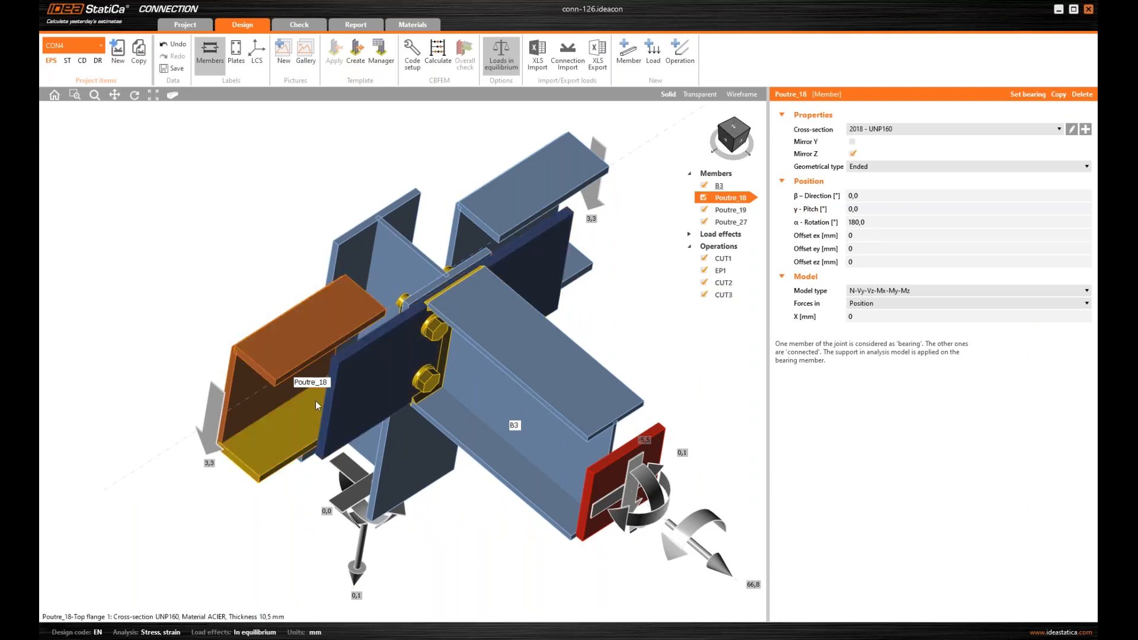
{"action": "right_click_drag", "start_coordinate": [315, 401], "coordinate": [318, 342]}
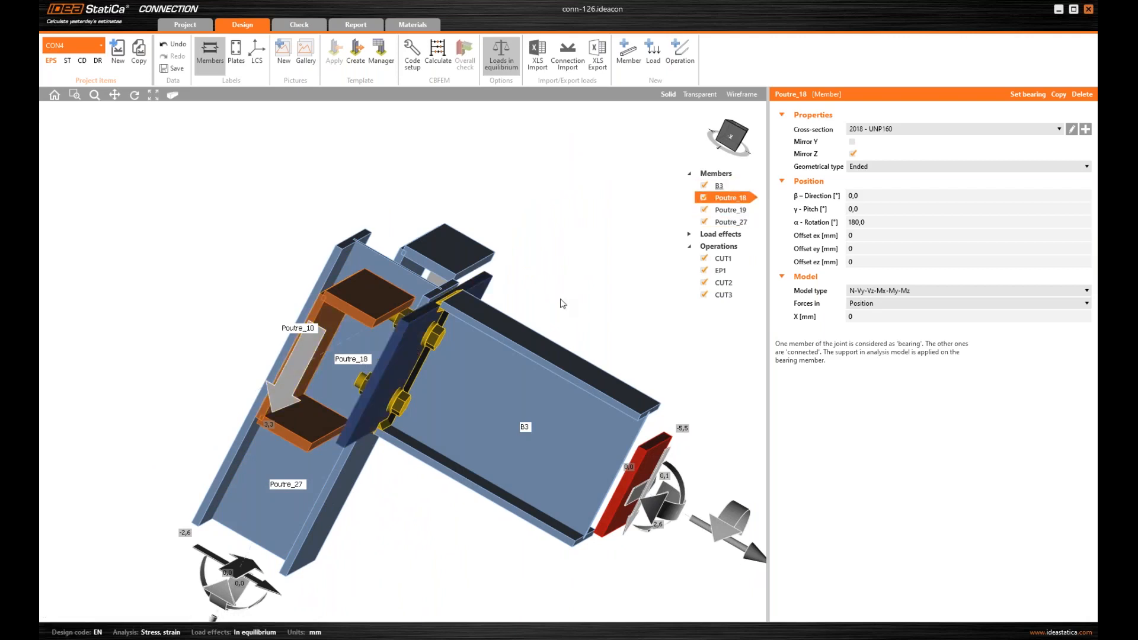
{"action": "right_click_drag", "start_coordinate": [561, 304], "coordinate": [506, 314]}
{"action": "left_click_drag", "start_coordinate": [870, 249], "coordinate": [828, 248]}
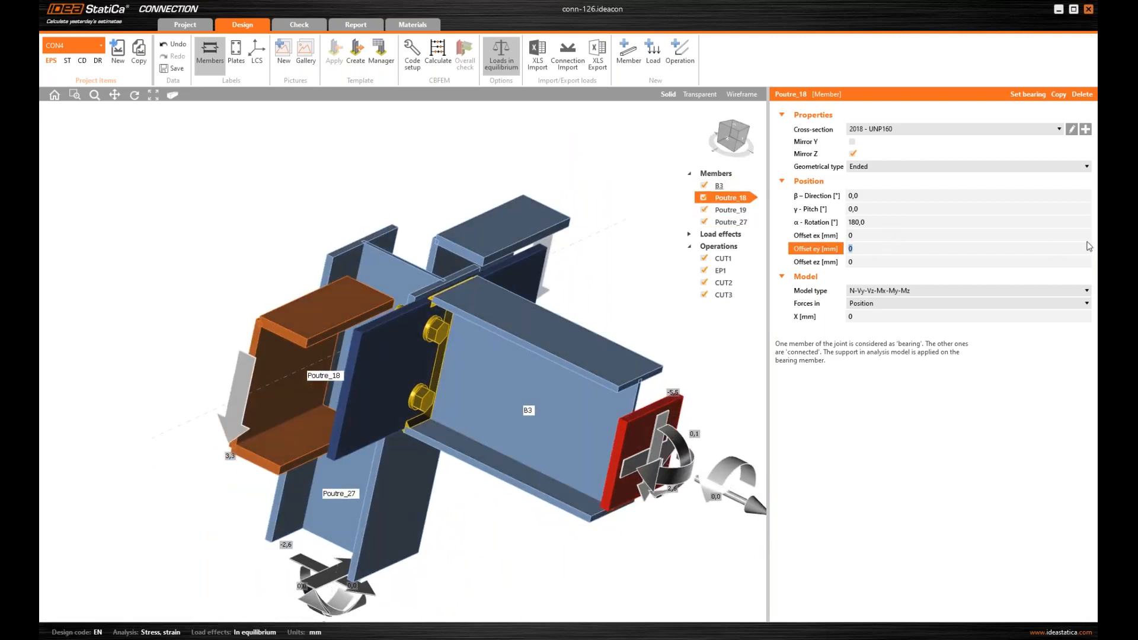
{"action": "type", "text": "-86"}
{"action": "key", "text": "Tab"}
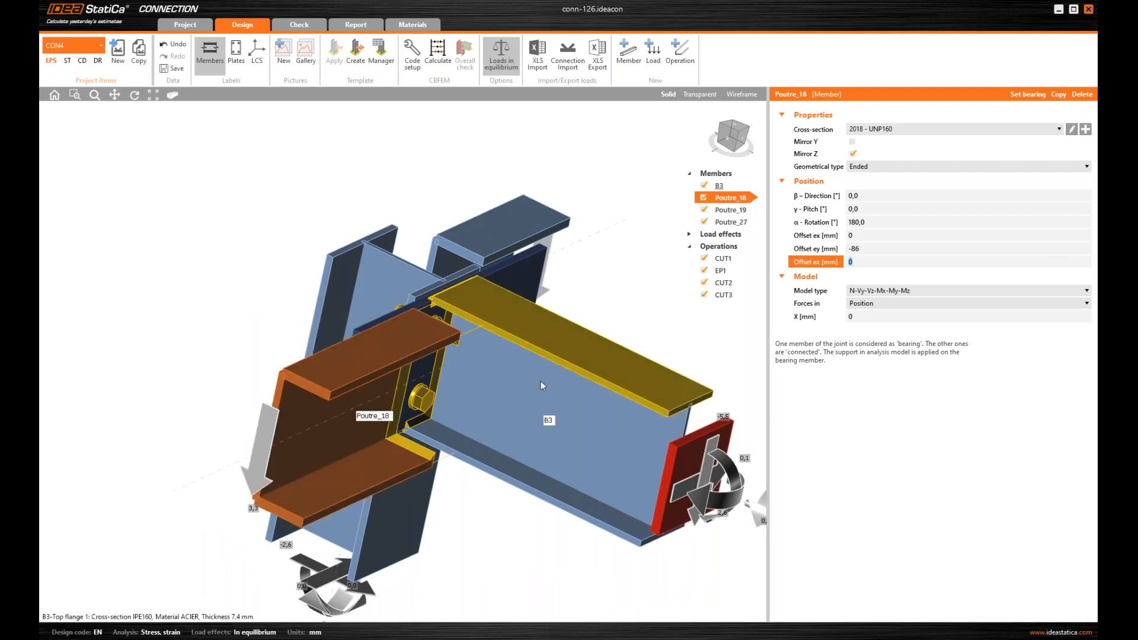
{"action": "right_click_drag", "start_coordinate": [452, 406], "coordinate": [407, 299]}
{"action": "scroll", "coordinate": [402, 330], "scroll_direction": "up", "scroll_amount": 5}
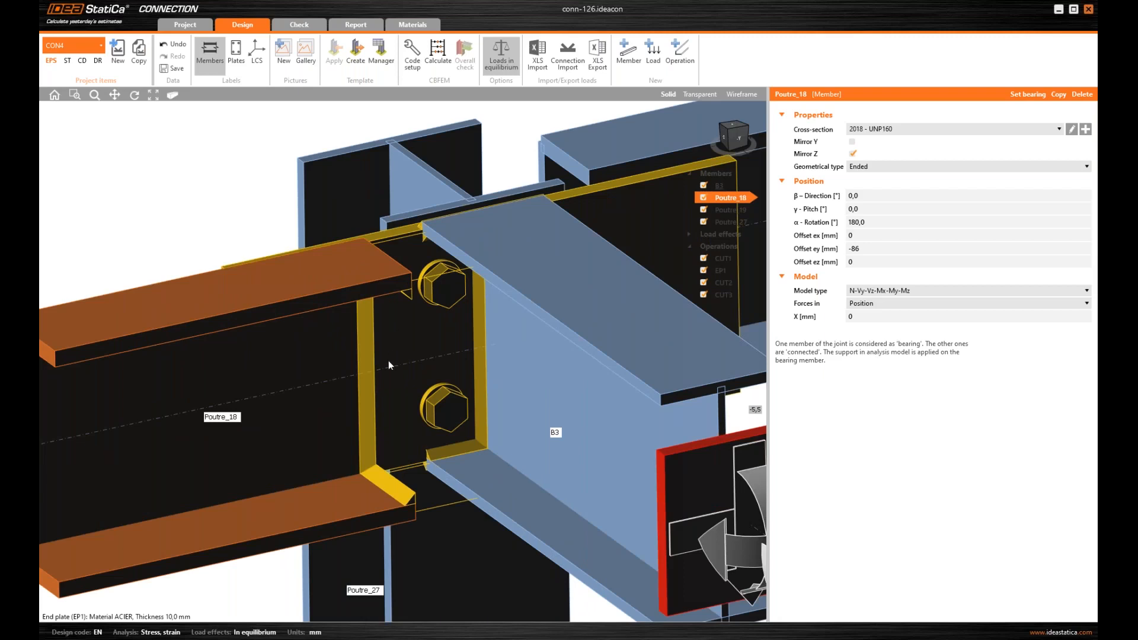
Remove the flange and web welds from the cut of member Poutre_18.
{"action": "scroll", "coordinate": [389, 361], "scroll_direction": "down", "scroll_amount": 5}
{"action": "middle_click_drag", "start_coordinate": [394, 348], "coordinate": [365, 337]}
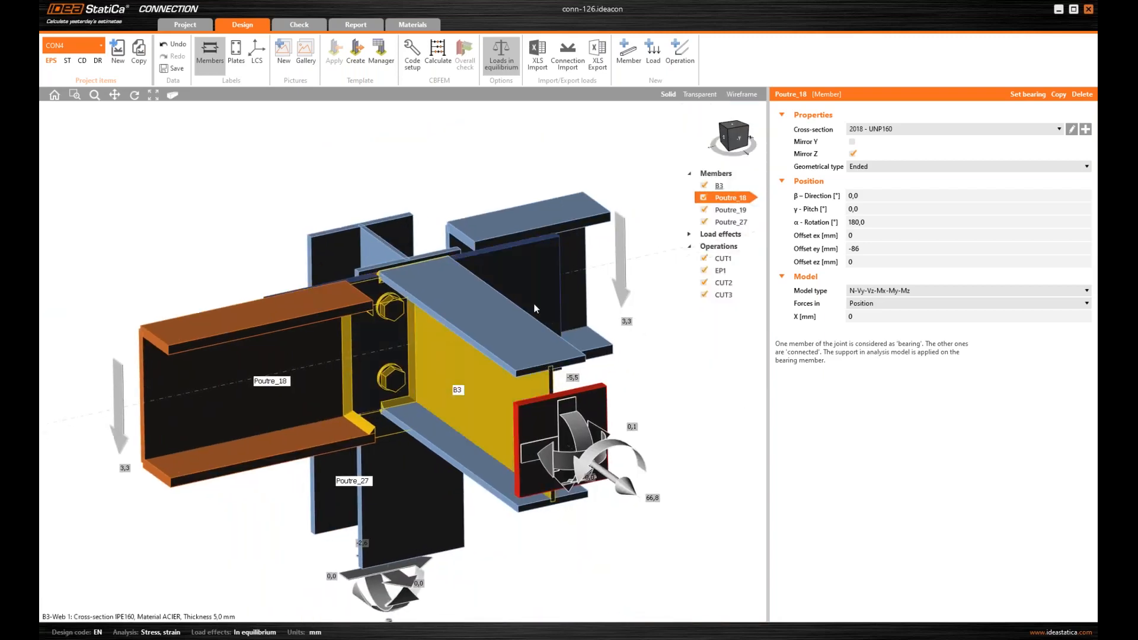
{"action": "left_click", "coordinate": [732, 285]}
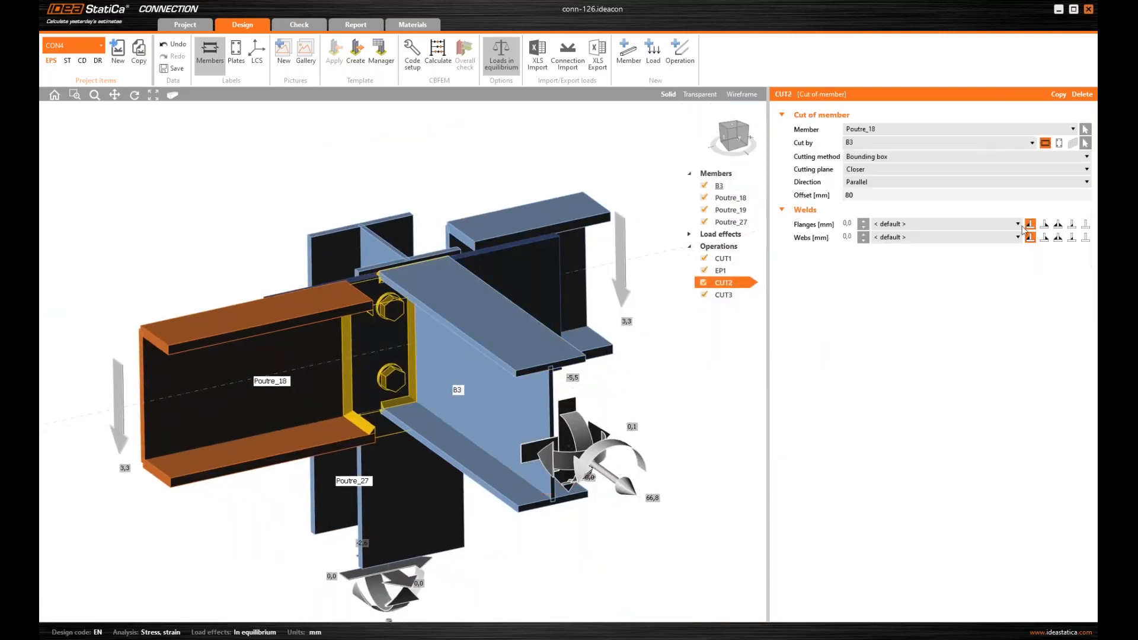
{"action": "left_click", "coordinate": [1084, 223]}
{"action": "left_click", "coordinate": [1085, 236]}
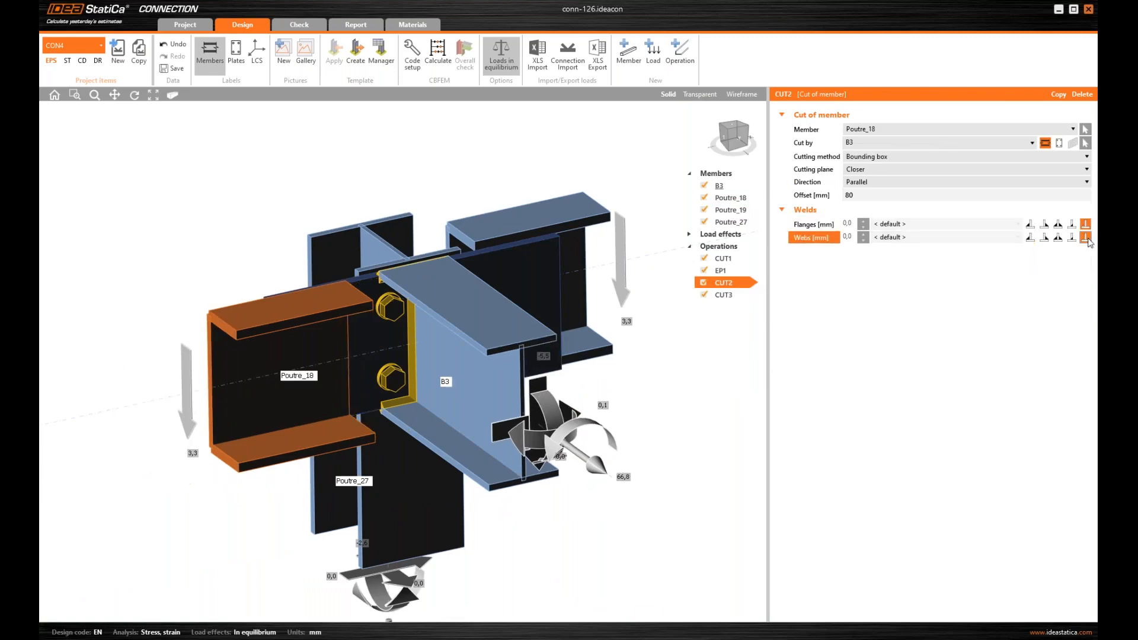
Remove the flange and web welds from the cut of member Poutre_19.
{"action": "right_click_drag", "start_coordinate": [415, 385], "coordinate": [353, 403]}
{"action": "left_click", "coordinate": [724, 294]}
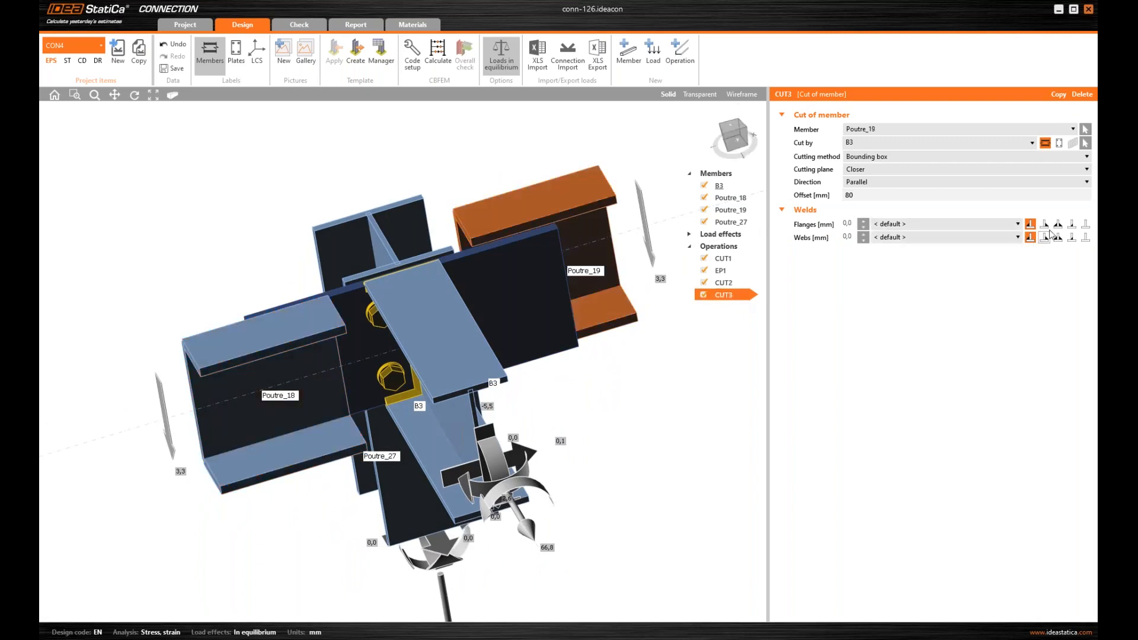
{"action": "left_click", "coordinate": [1084, 224]}
{"action": "left_click", "coordinate": [1085, 237]}
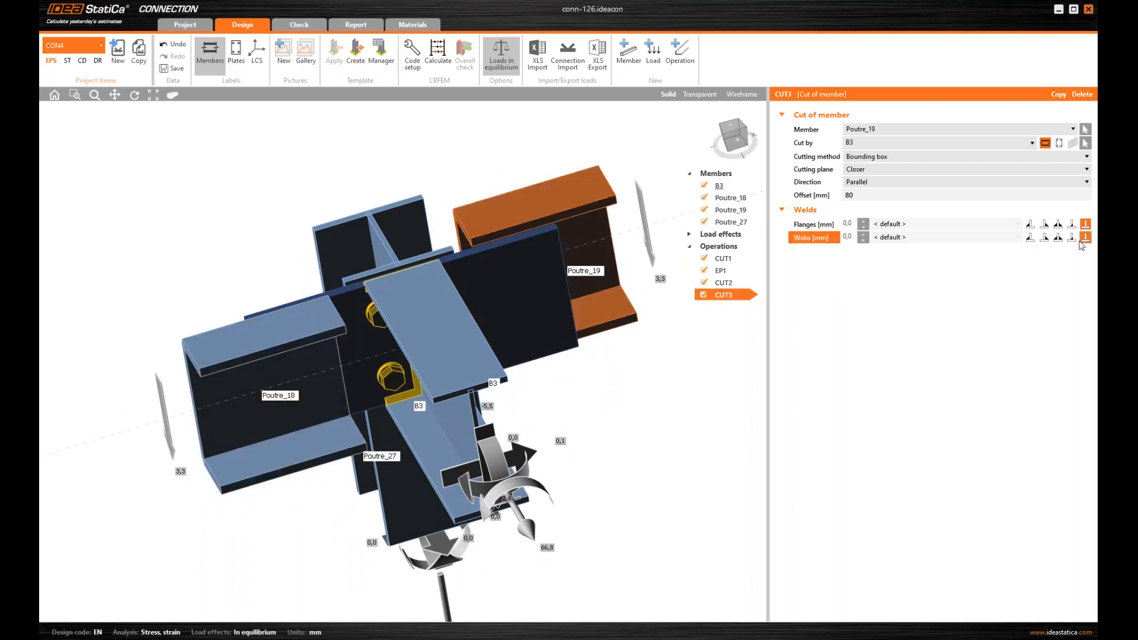
Set member Poutre_19's offset ey to 86 mm.
{"action": "left_click", "coordinate": [589, 225]}
{"action": "left_click", "coordinate": [779, 249]}
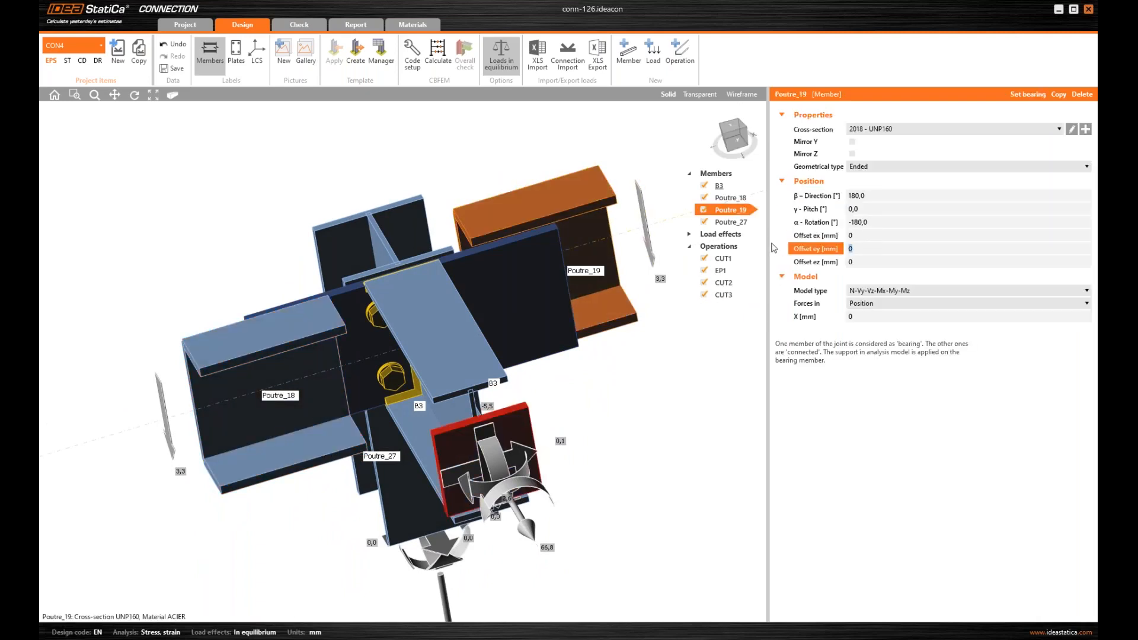
{"action": "type", "text": "86"}
{"action": "key", "text": "Return"}
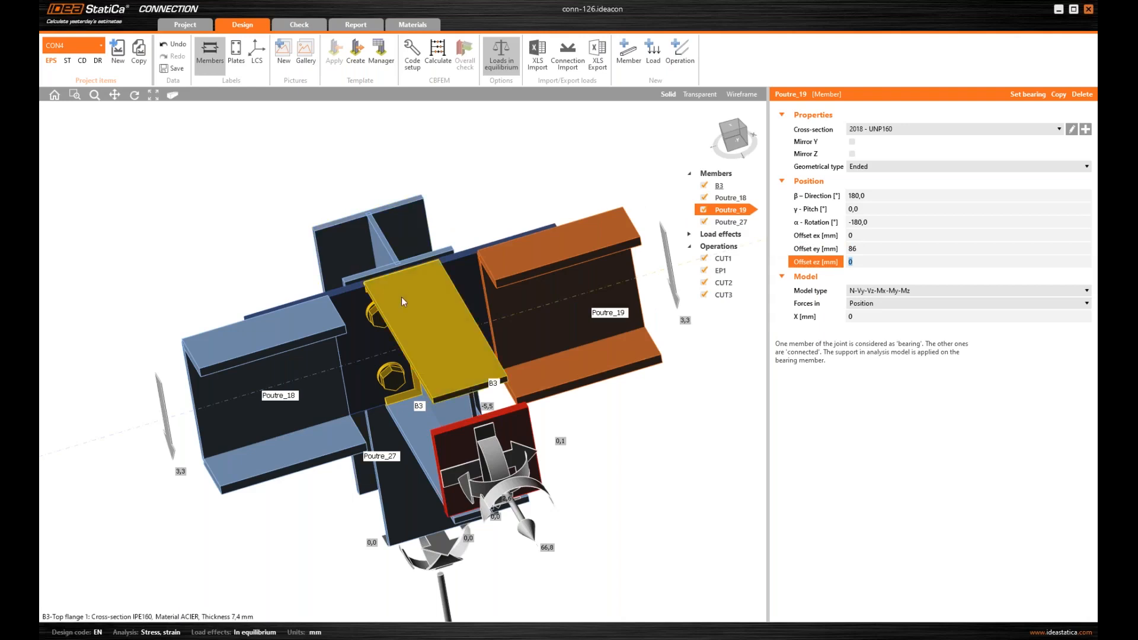
Add a Bolt/Anchor grid or Contact operation to the connection.
{"action": "right_click_drag", "start_coordinate": [401, 297], "coordinate": [438, 241]}
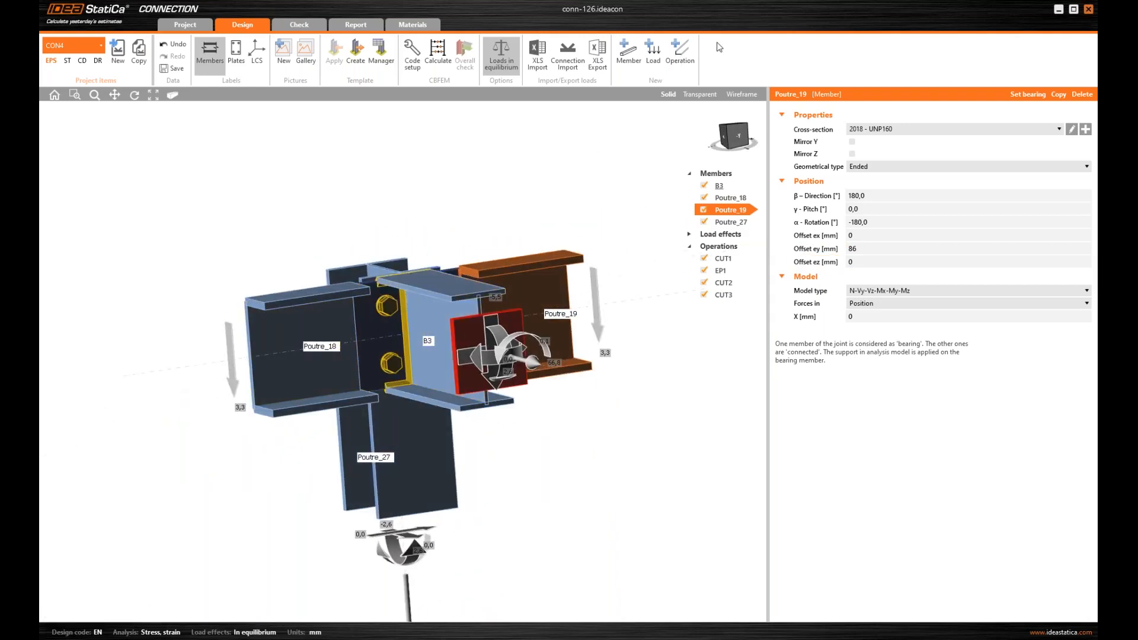
{"action": "left_click", "coordinate": [690, 53]}
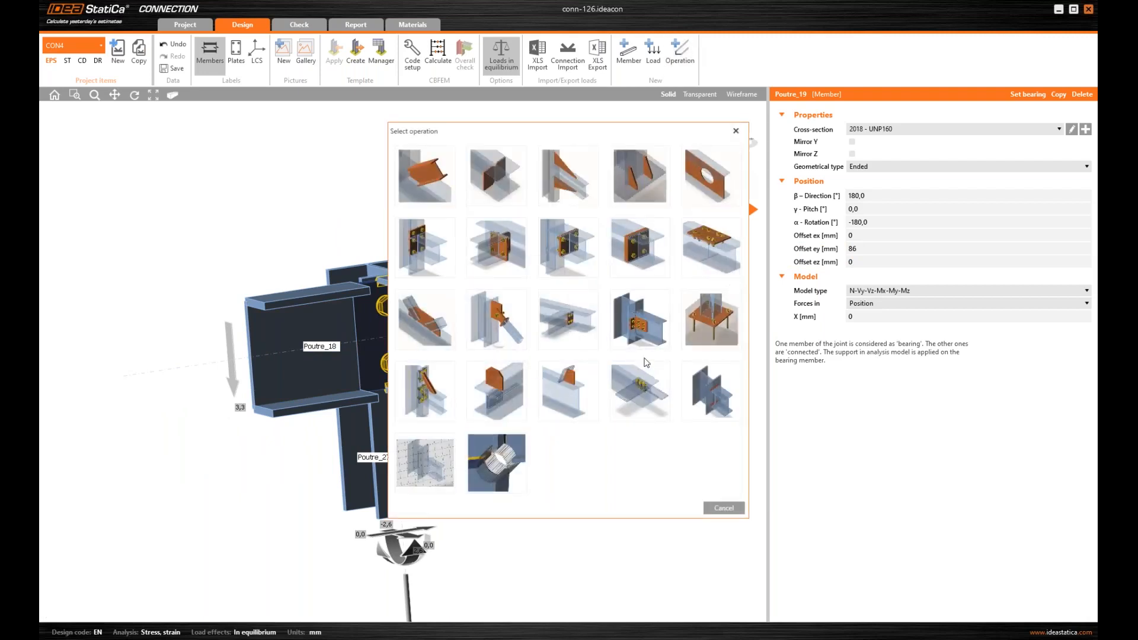
{"action": "left_click", "coordinate": [637, 381]}
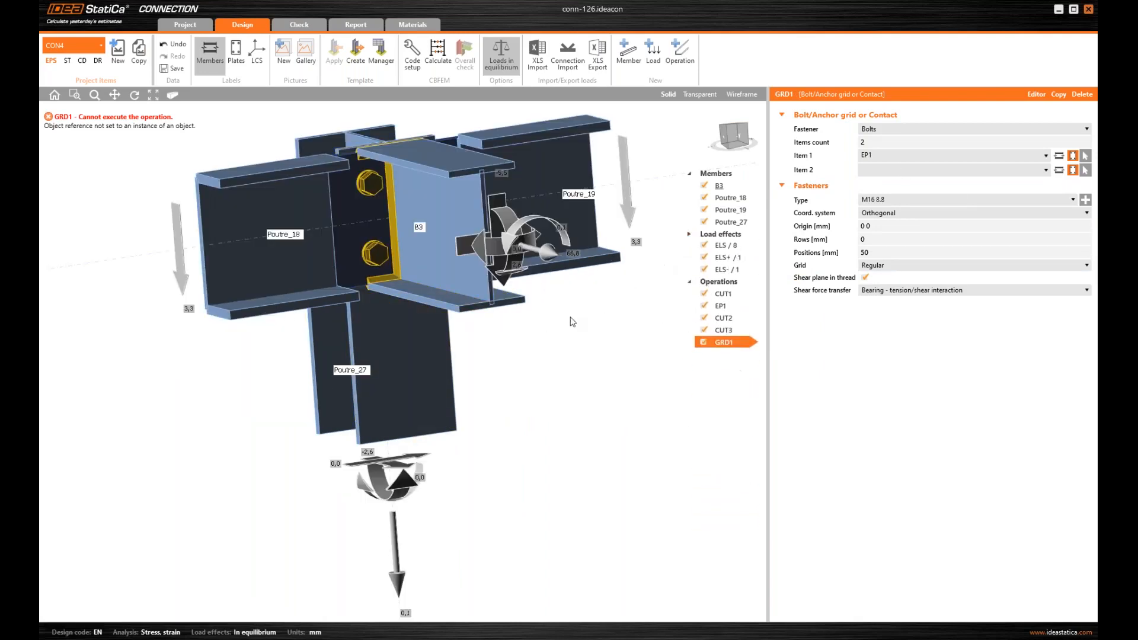
Assign Poutre_18's Web 1 as the bolt grid's first item and end plate EP1 as its second item.
{"action": "left_click", "coordinate": [896, 142]}
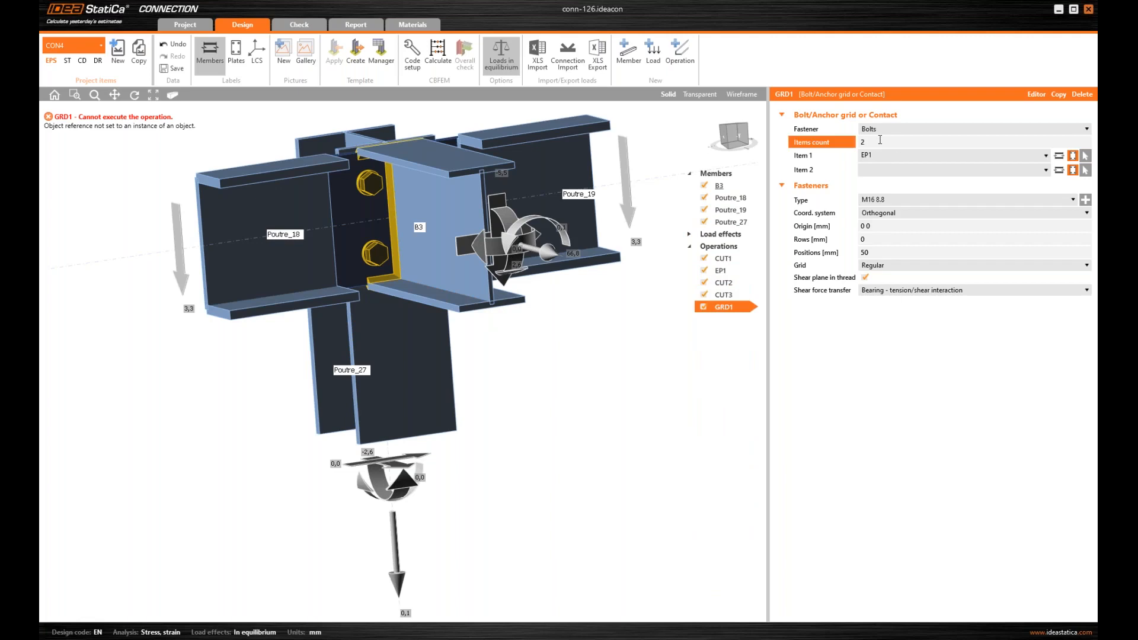
{"action": "middle_click_drag", "start_coordinate": [396, 307], "coordinate": [388, 351]}
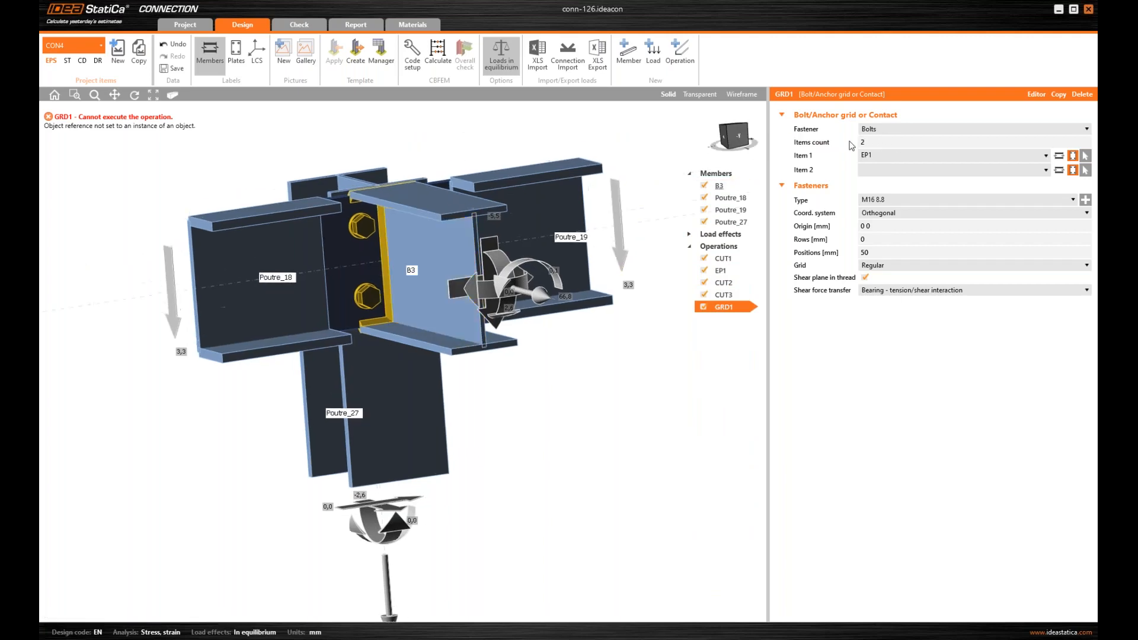
{"action": "left_click", "coordinate": [1059, 158]}
{"action": "left_click", "coordinate": [1086, 156]}
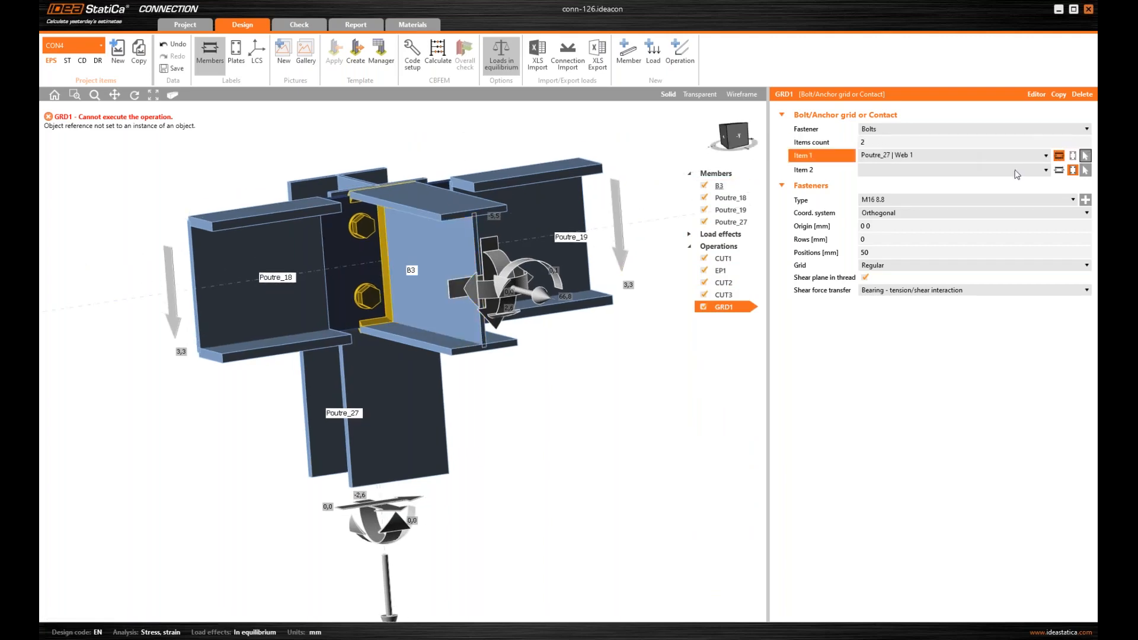
{"action": "left_click", "coordinate": [242, 256]}
{"action": "left_click", "coordinate": [323, 266]}
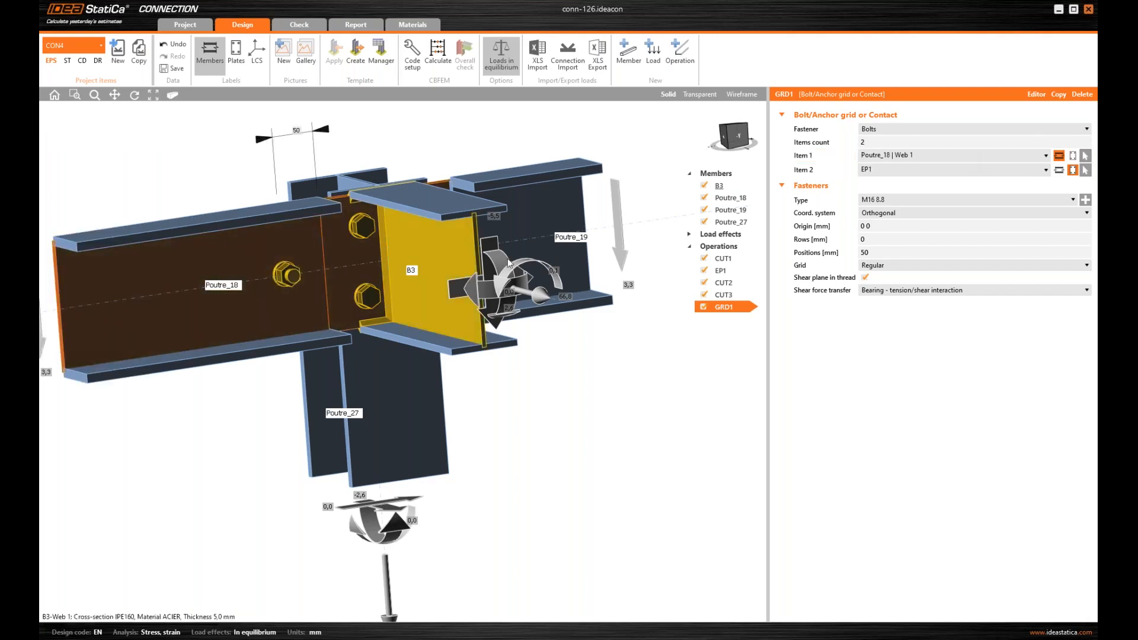
{"action": "left_click", "coordinate": [1083, 171]}
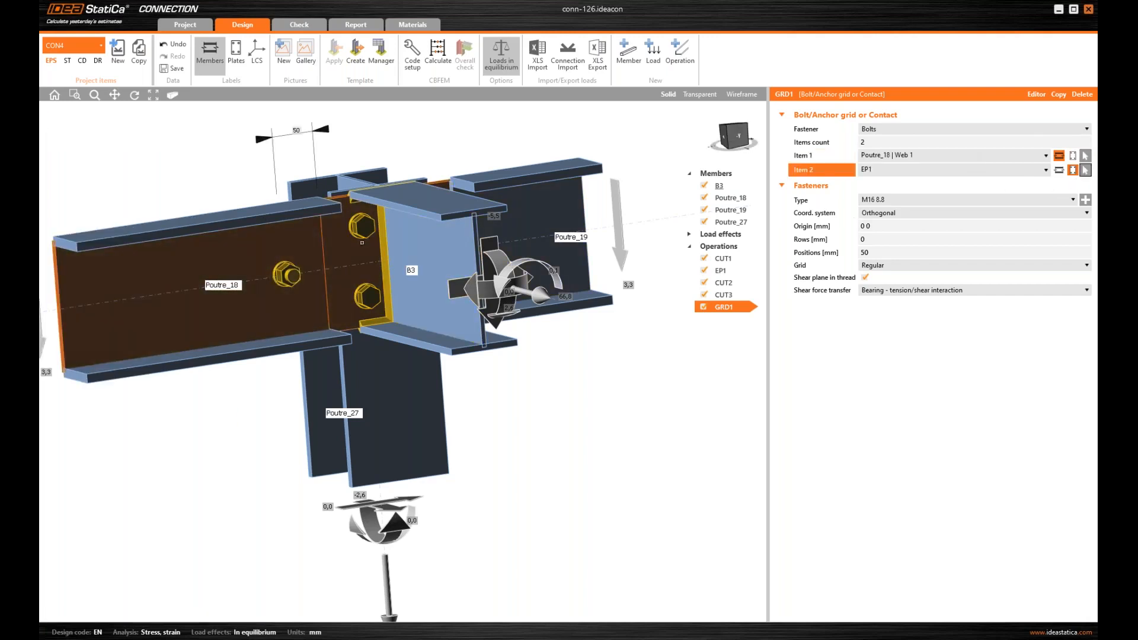
{"action": "left_click", "coordinate": [368, 255]}
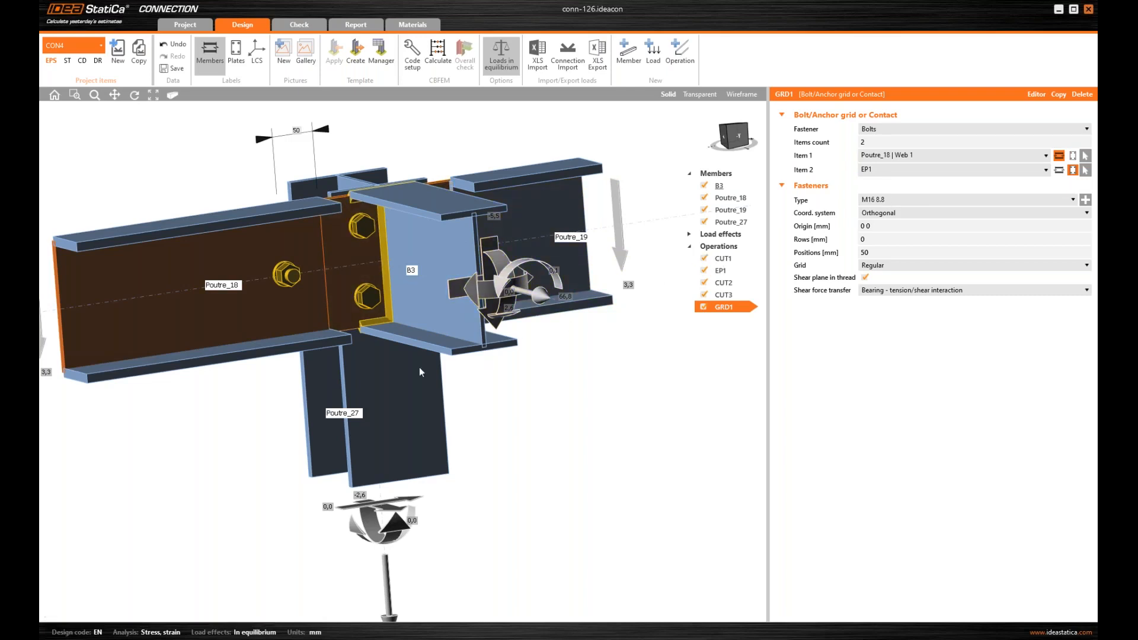
Set the bolt grid's rows to 40; -40 mm and its positions to 40 mm.
{"action": "middle_click_drag", "start_coordinate": [388, 374], "coordinate": [387, 378]}
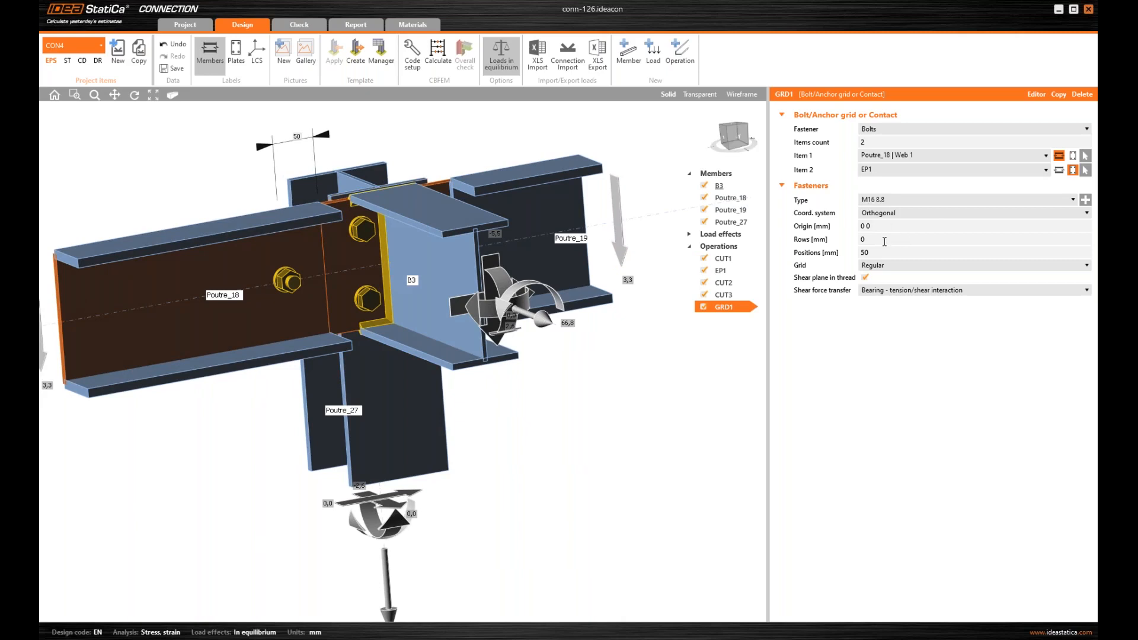
{"action": "left_click", "coordinate": [857, 243]}
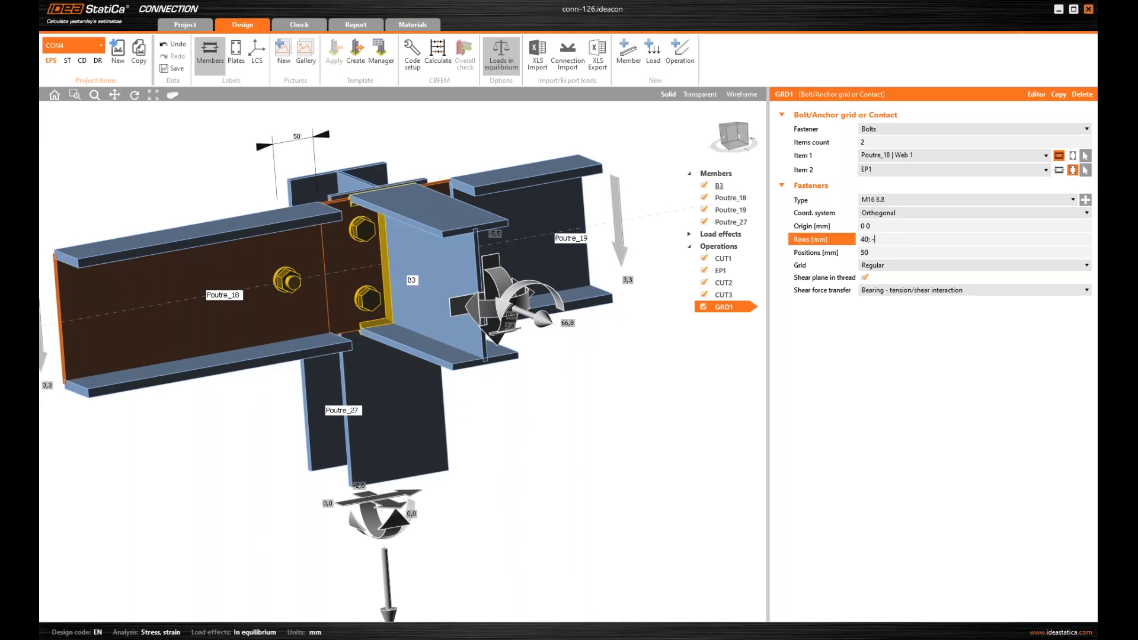
{"action": "key", "text": "Tab"}
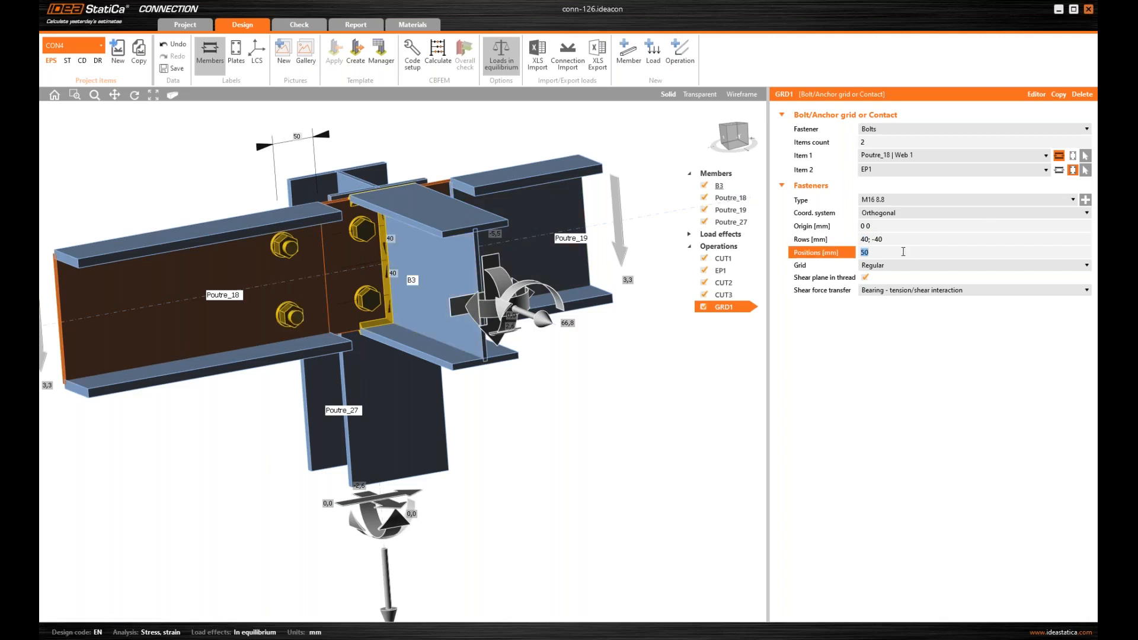
{"action": "key", "text": "Tab"}
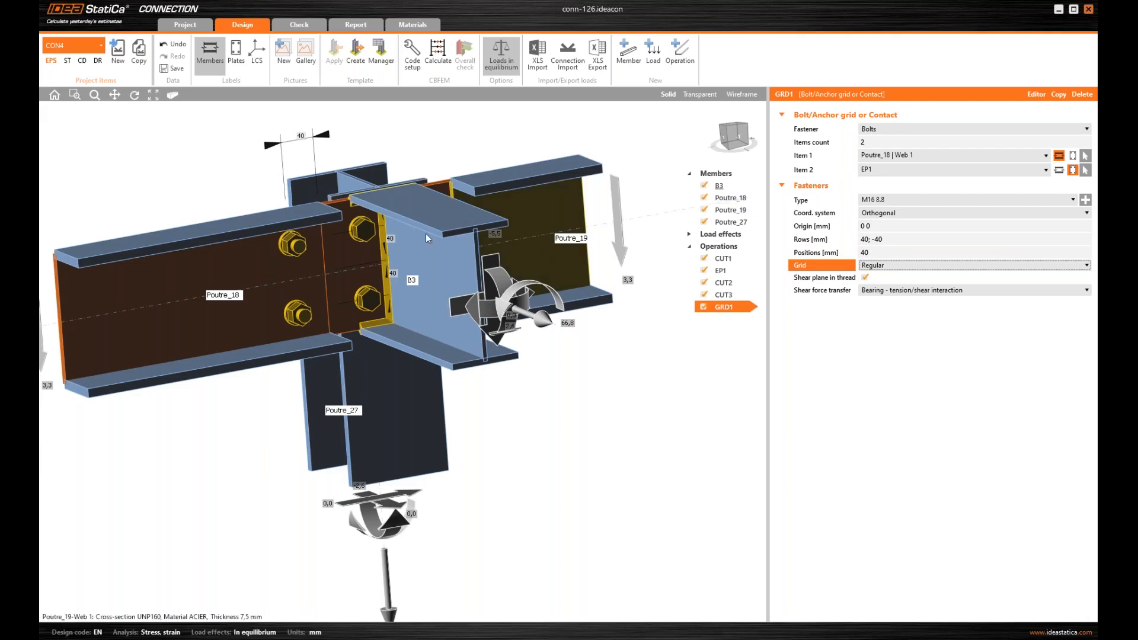
Copy the Poutre_18 bolt grid and assign Poutre_19's Web 1 as the copy's first item.
{"action": "middle_click_drag", "start_coordinate": [261, 272], "coordinate": [440, 265]}
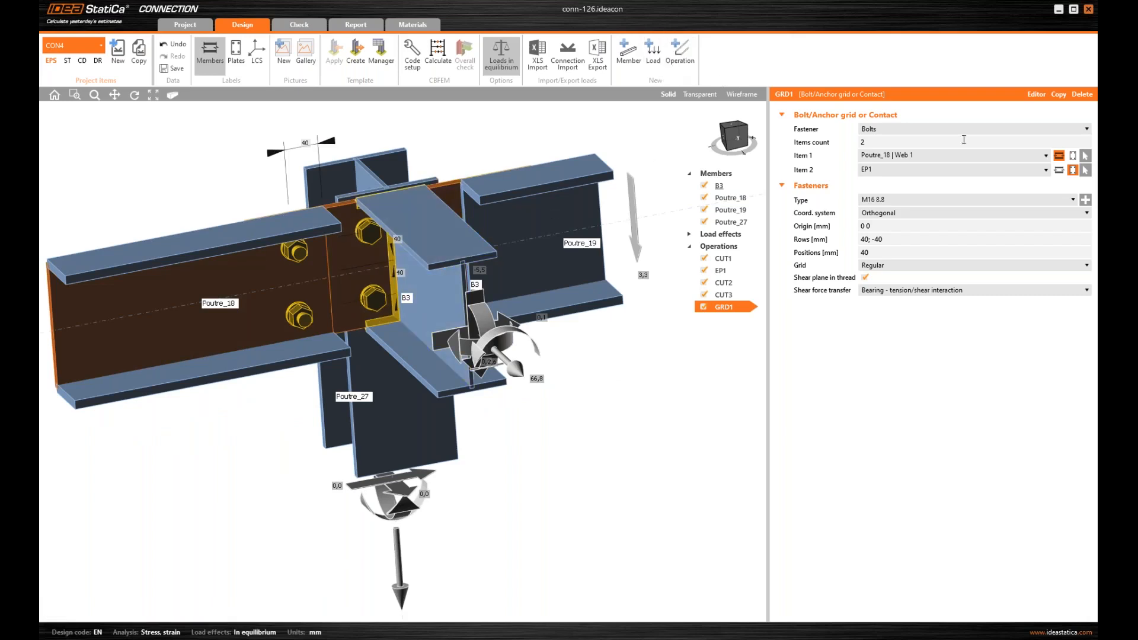
{"action": "left_click", "coordinate": [1058, 95]}
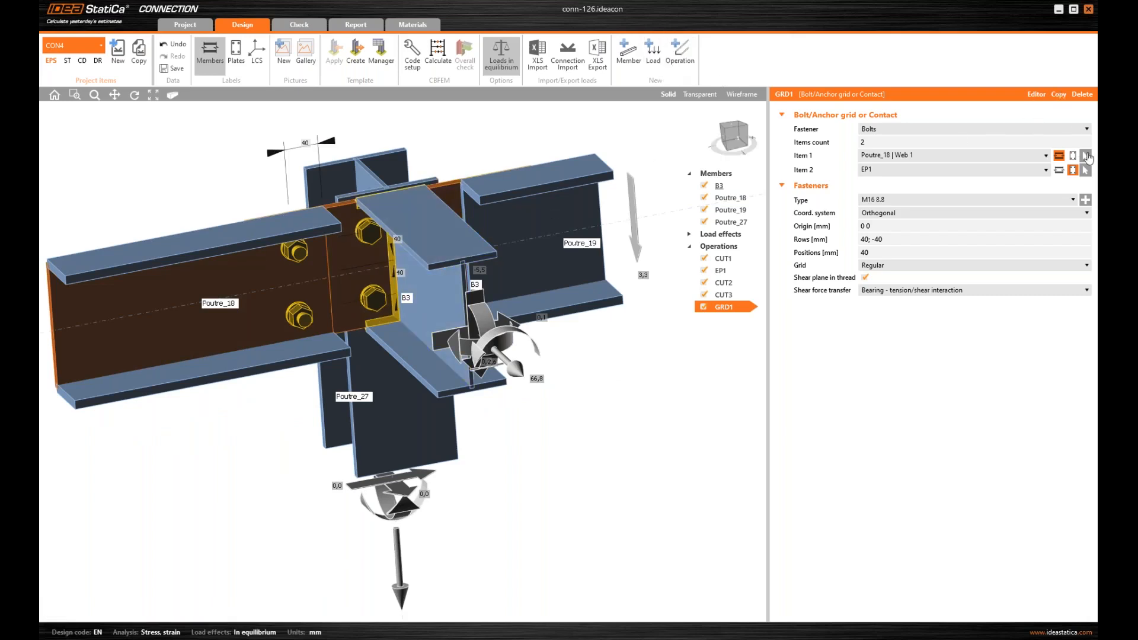
{"action": "left_click", "coordinate": [1085, 156]}
{"action": "left_click", "coordinate": [545, 230]}
Add a Stiffening plate operation to the connection.
{"action": "middle_click_drag", "start_coordinate": [544, 230], "coordinate": [346, 381]}
{"action": "scroll", "coordinate": [338, 305], "scroll_direction": "down", "scroll_amount": 2}
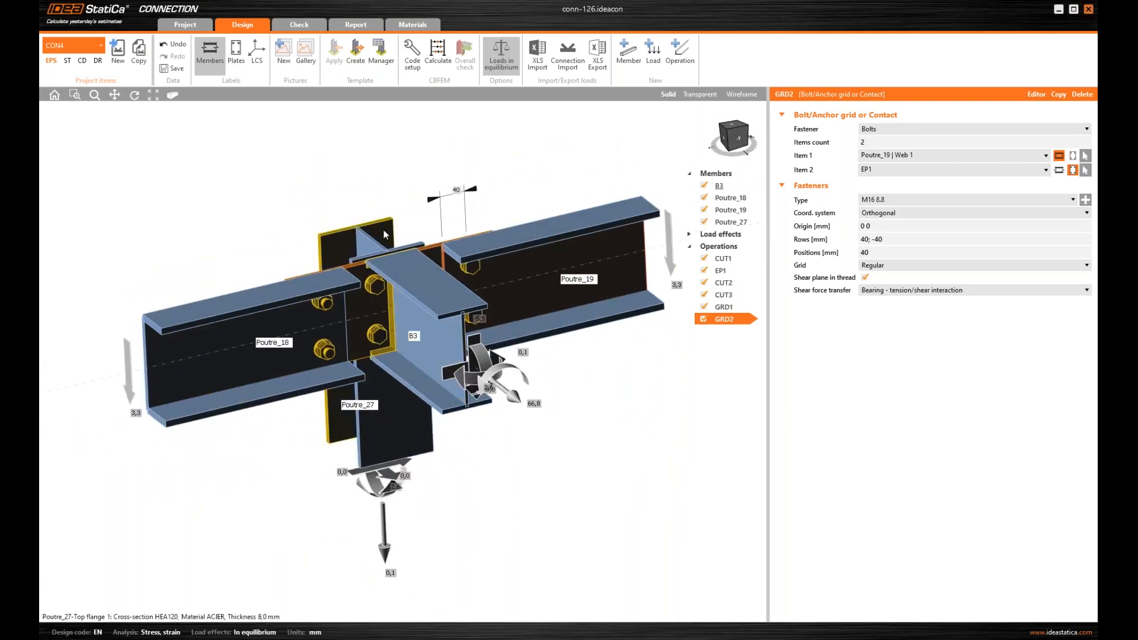
{"action": "scroll", "coordinate": [321, 230], "scroll_direction": "up", "scroll_amount": 2}
{"action": "middle_click_drag", "start_coordinate": [321, 230], "coordinate": [385, 285]}
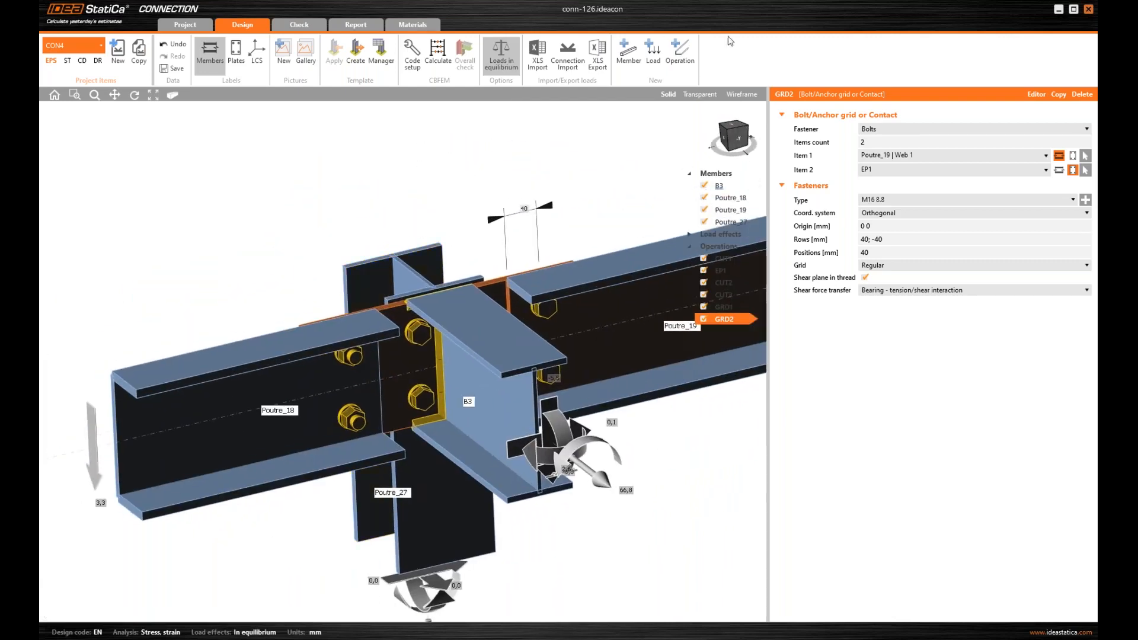
{"action": "left_click", "coordinate": [679, 54]}
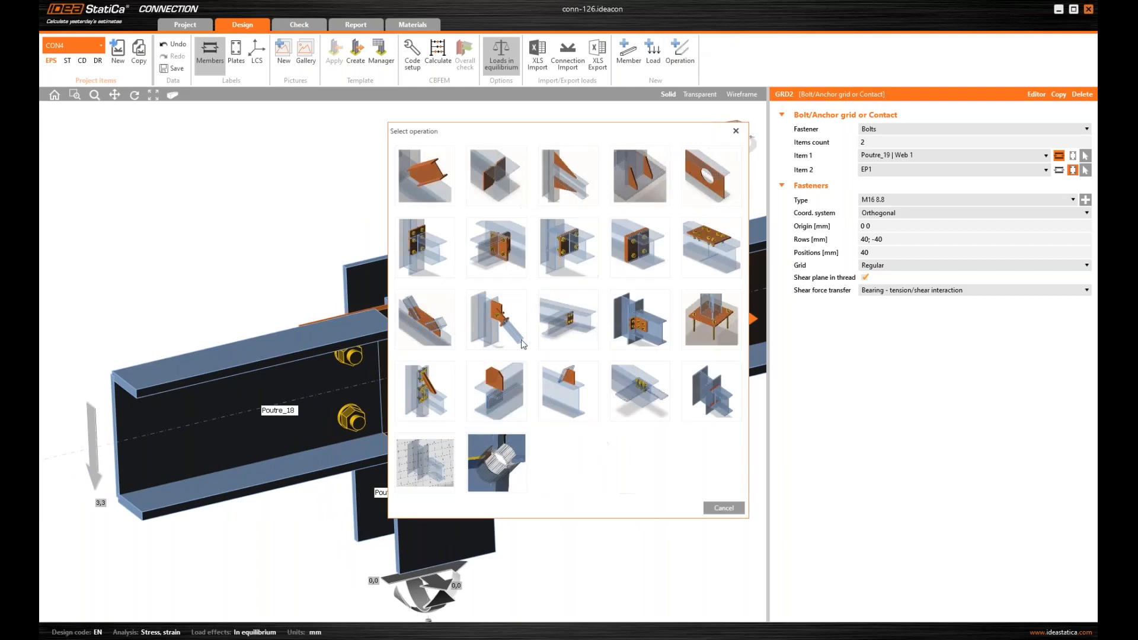
{"action": "left_click", "coordinate": [503, 386]}
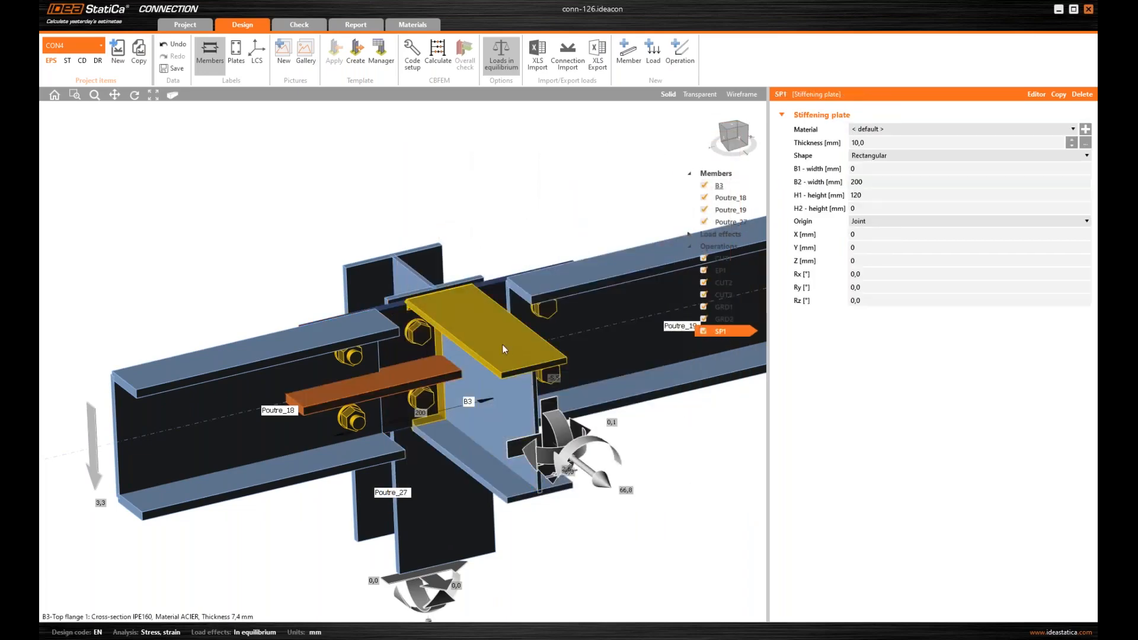
Size the rectangular stiffening plate with B1 and B2 widths of 75 mm and H1 and H2 heights of 180 mm.
{"action": "mouse_move", "coordinate": [414, 372]}
{"action": "middle_mouse_down"}
{"action": "mouse_move", "coordinate": [366, 377]}
{"action": "mouse_move", "coordinate": [327, 355]}
{"action": "mouse_move", "coordinate": [274, 293]}
{"action": "mouse_move", "coordinate": [413, 394]}
{"action": "mouse_move", "coordinate": [413, 368]}
{"action": "middle_mouse_up"}
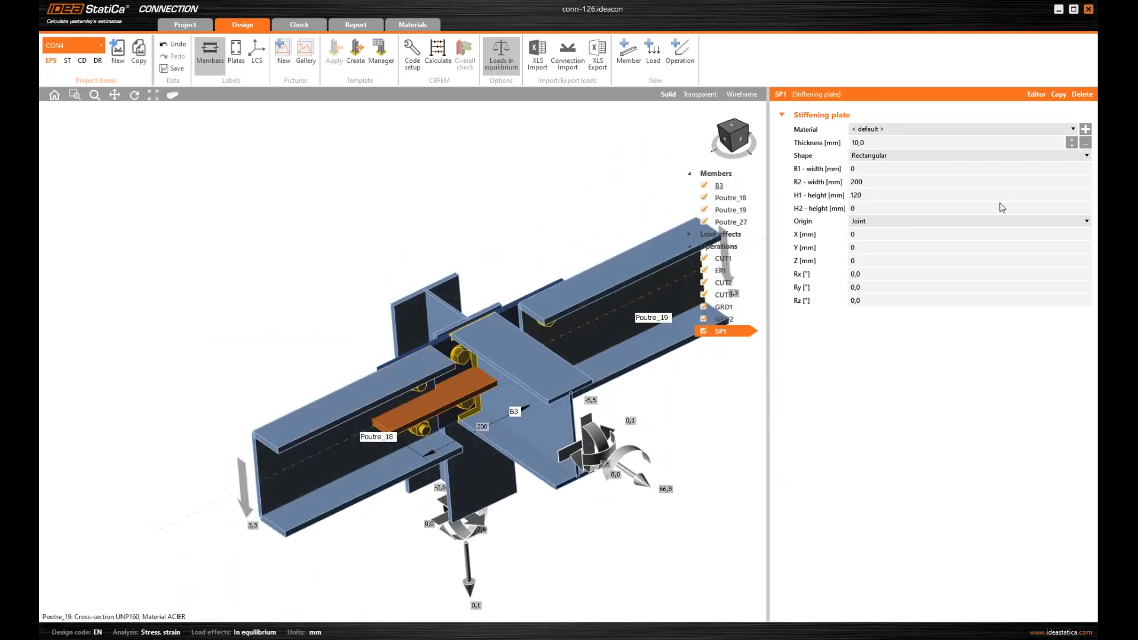
{"action": "left_click", "coordinate": [839, 172]}
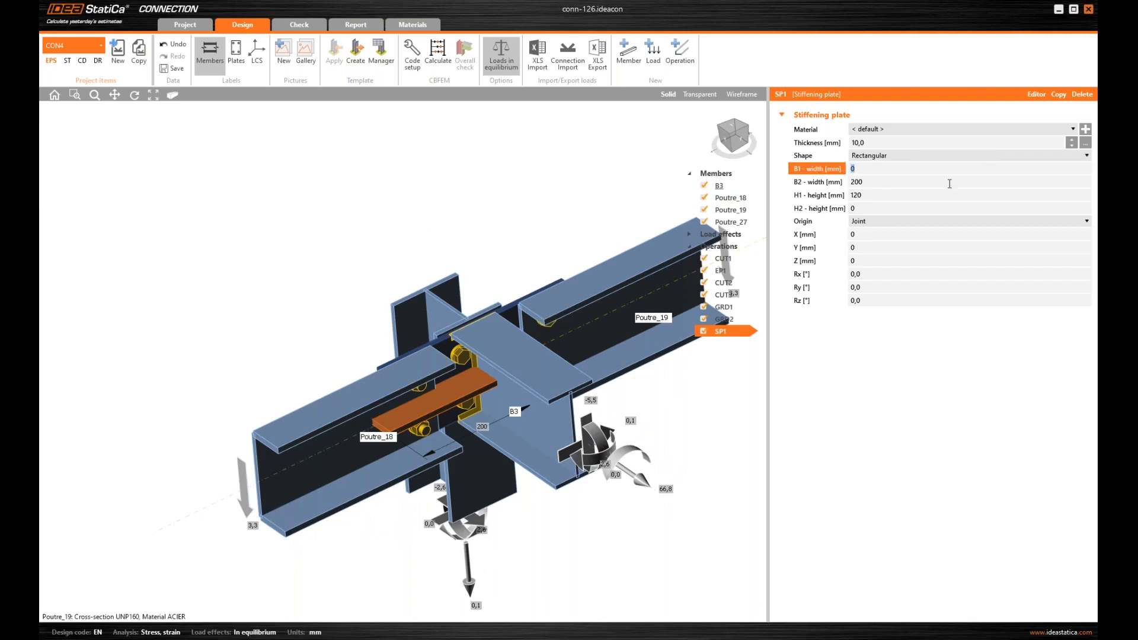
{"action": "key", "text": "Tab"}
{"action": "type", "text": "75"}
{"action": "key", "text": "Tab"}
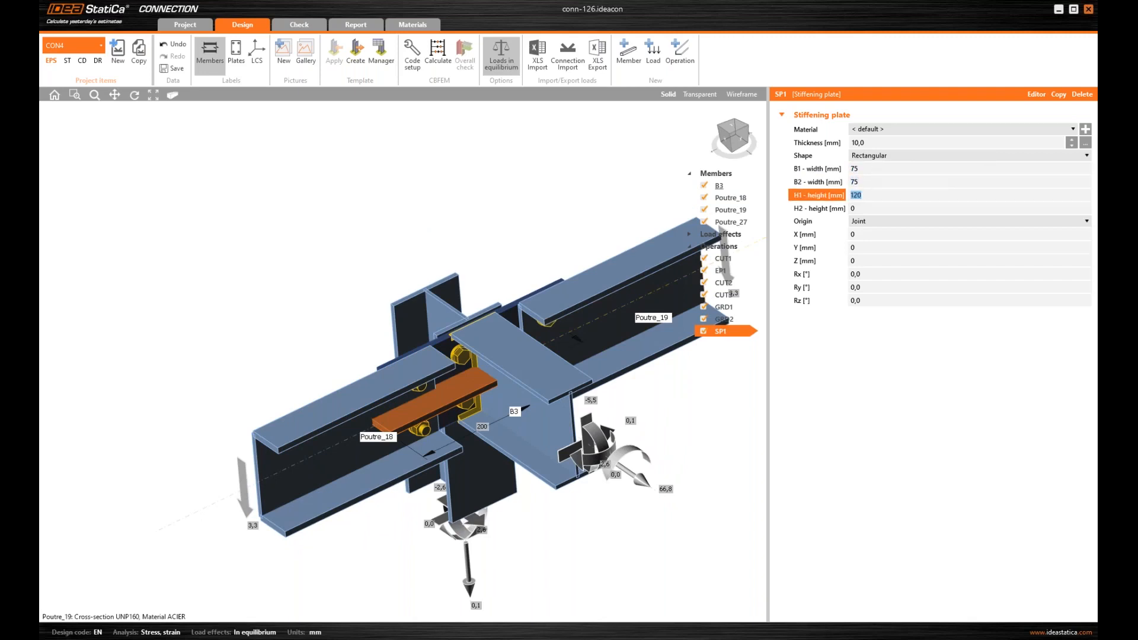
{"action": "type", "text": "18"}
{"action": "key", "text": "Tab"}
{"action": "type", "text": "180"}
{"action": "key", "text": "Tab"}
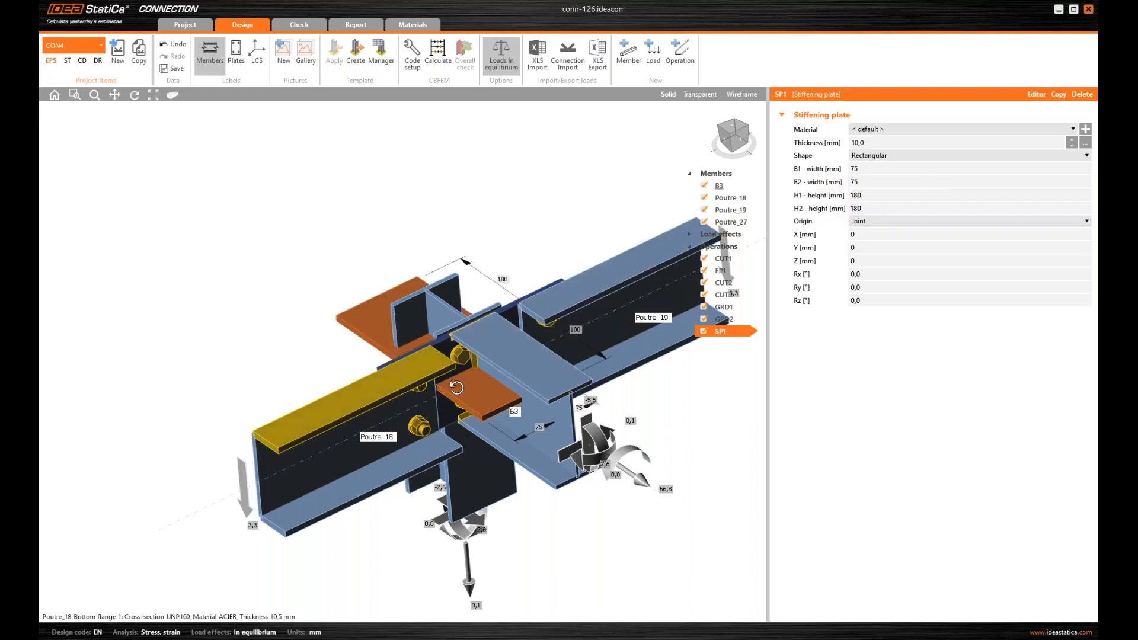
Set the stiffening plate's origin to Member and assign it to Poutre_27.
{"action": "mouse_move", "coordinate": [456, 388]}
{"action": "middle_mouse_down"}
{"action": "mouse_move", "coordinate": [462, 423]}
{"action": "mouse_move", "coordinate": [452, 396]}
{"action": "mouse_move", "coordinate": [464, 381]}
{"action": "middle_mouse_up"}
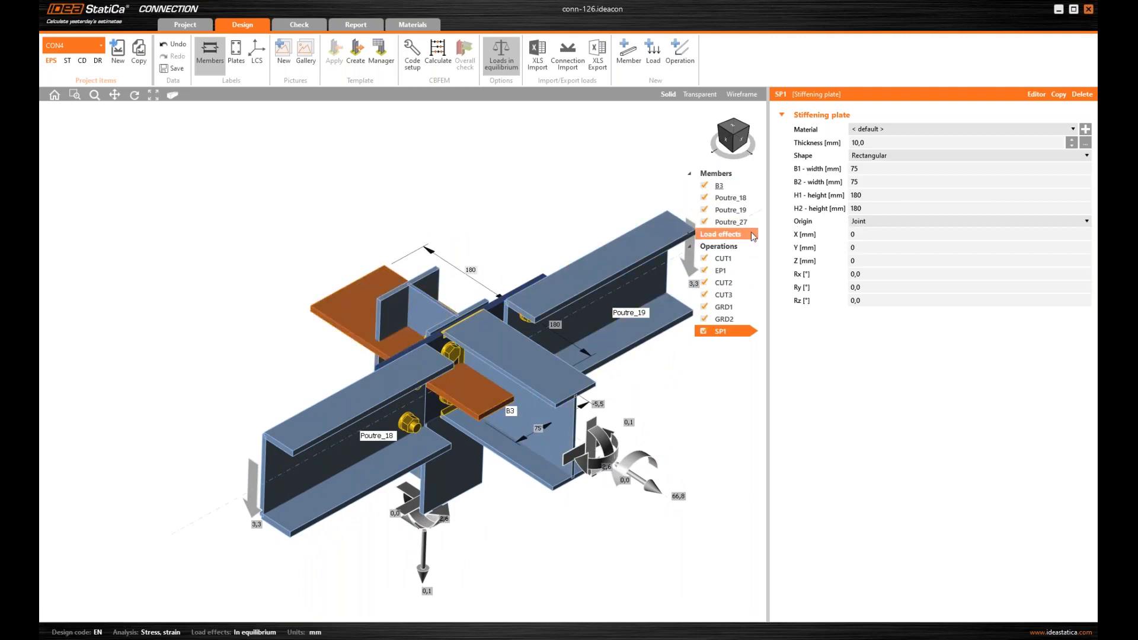
{"action": "left_click", "coordinate": [867, 234]}
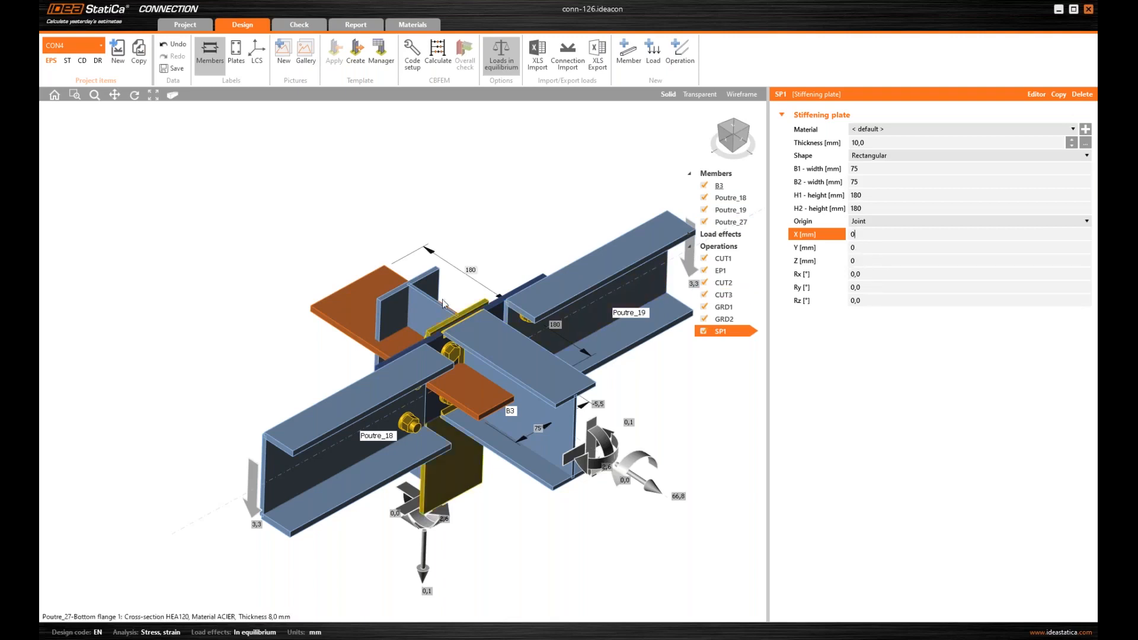
{"action": "left_click", "coordinate": [891, 222]}
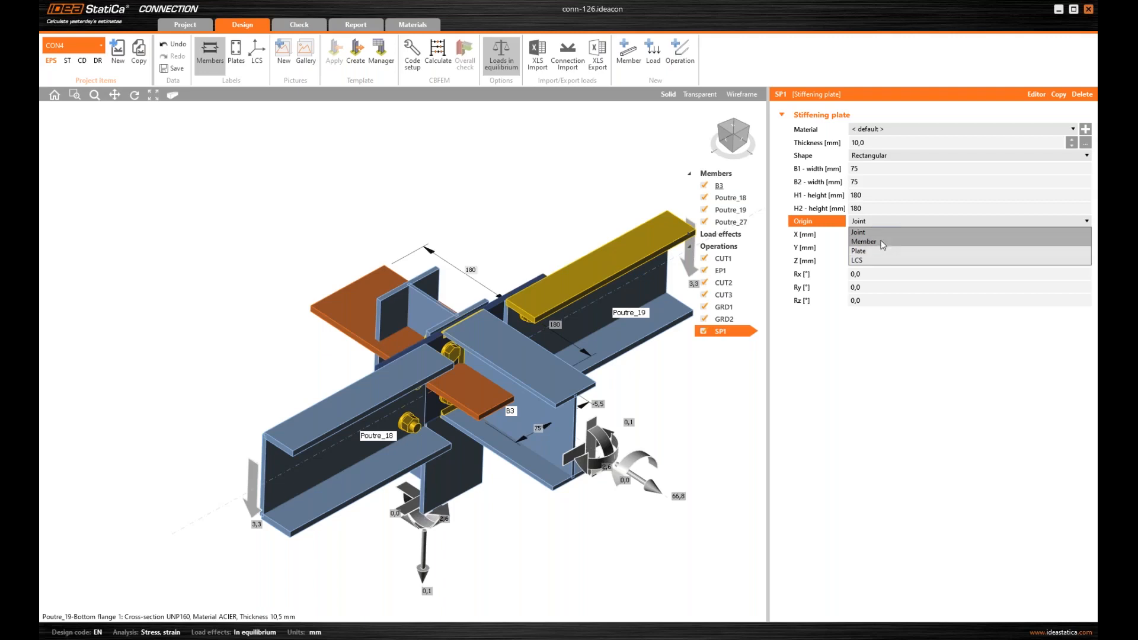
{"action": "left_click", "coordinate": [882, 242]}
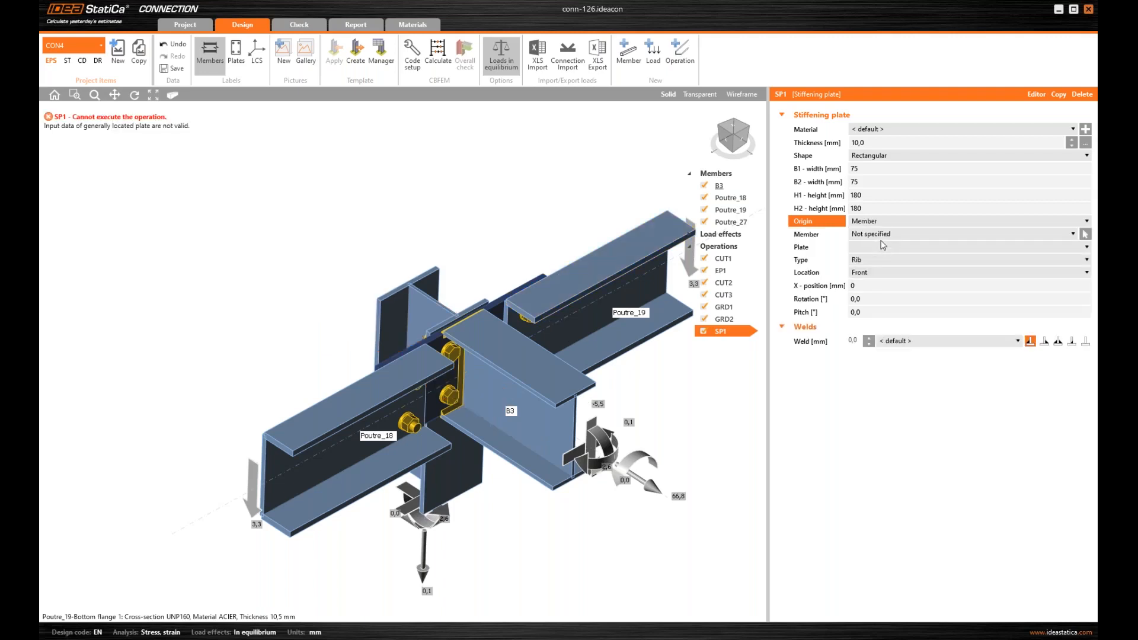
{"action": "left_click", "coordinate": [1085, 234]}
{"action": "left_click", "coordinate": [400, 307]}
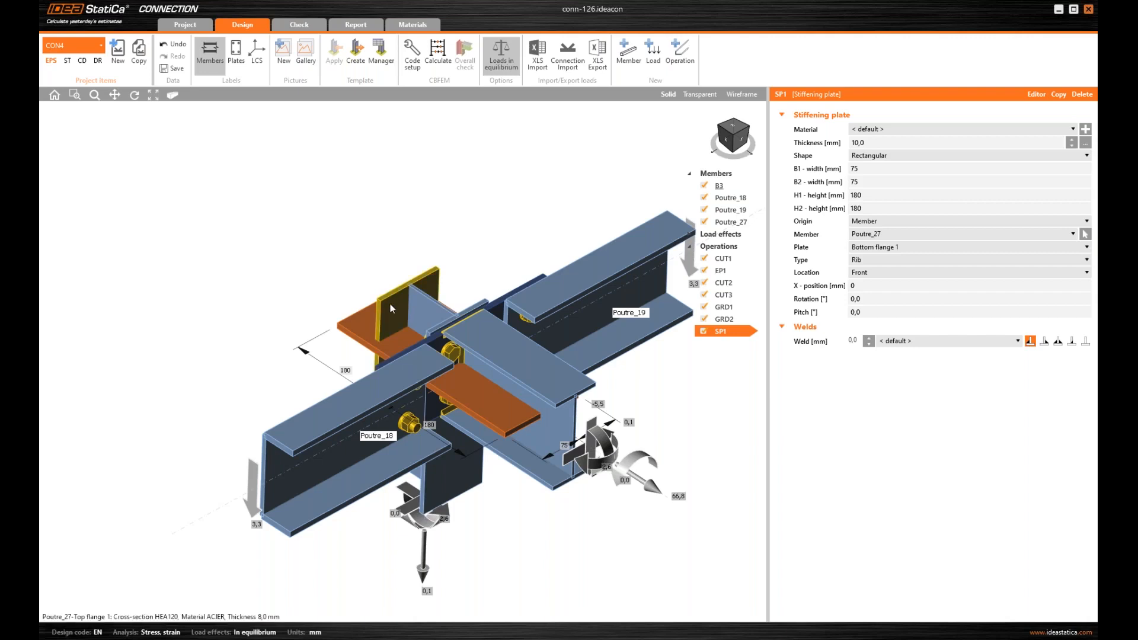
Attach the stiffening plate to Poutre_27's Top flange 1 and set its type to Doubler.
{"action": "left_click", "coordinate": [907, 249]}
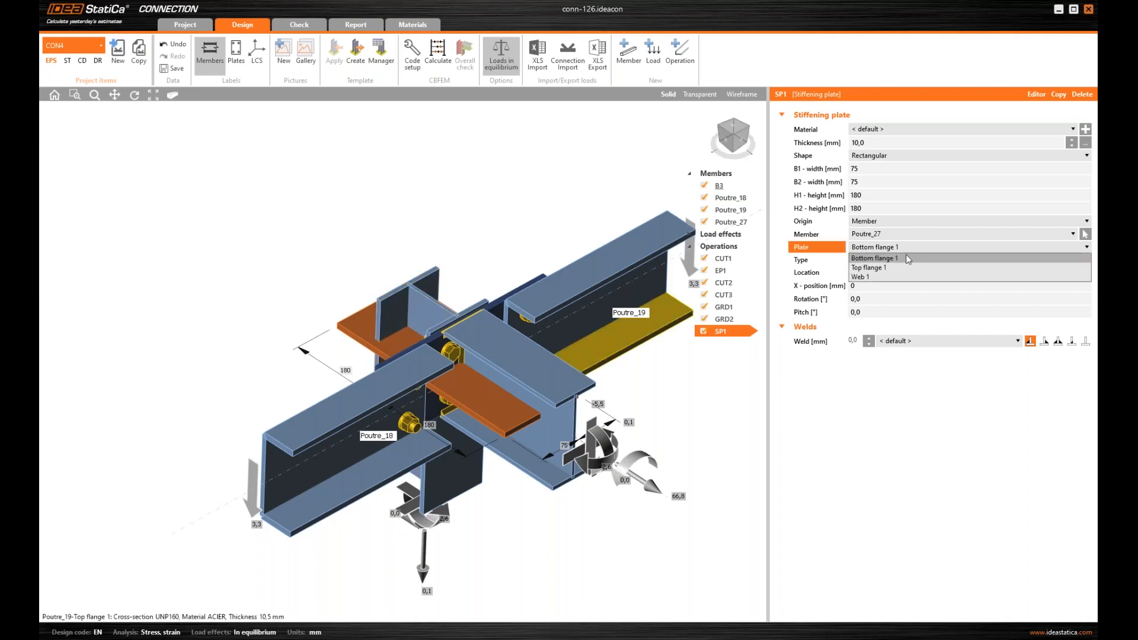
{"action": "left_click", "coordinate": [901, 265]}
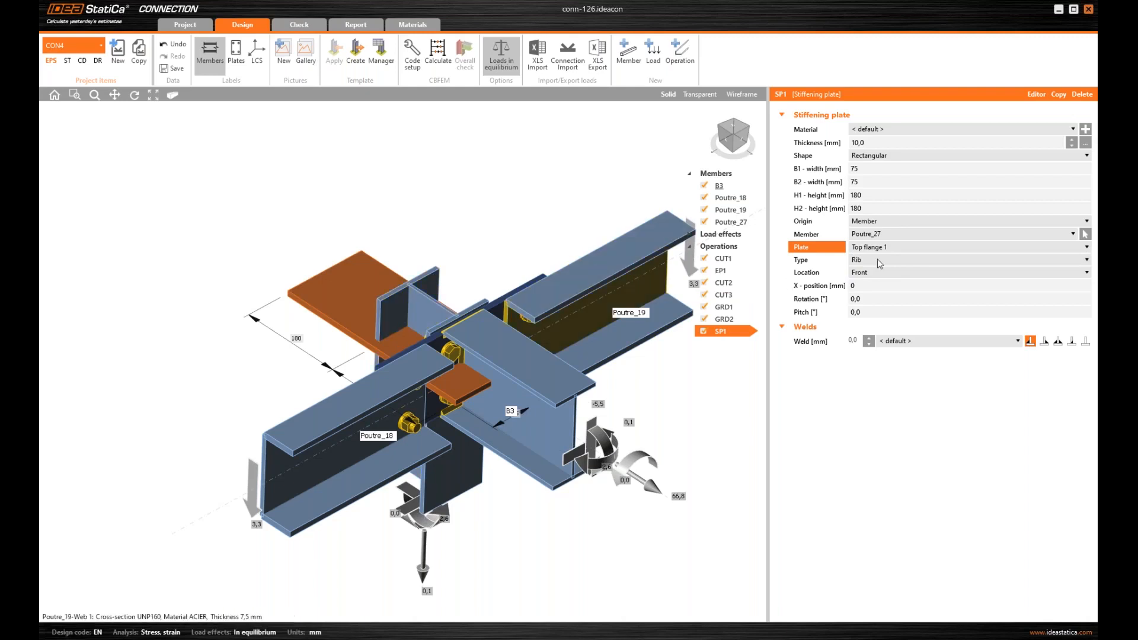
{"action": "left_click", "coordinate": [876, 259]}
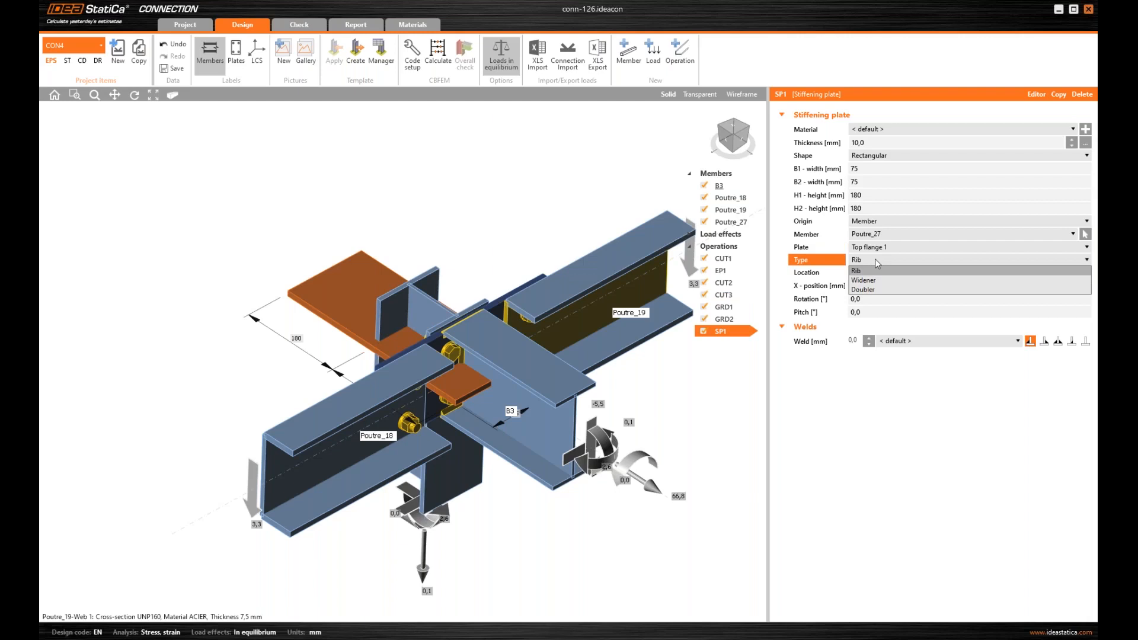
{"action": "left_click", "coordinate": [883, 288]}
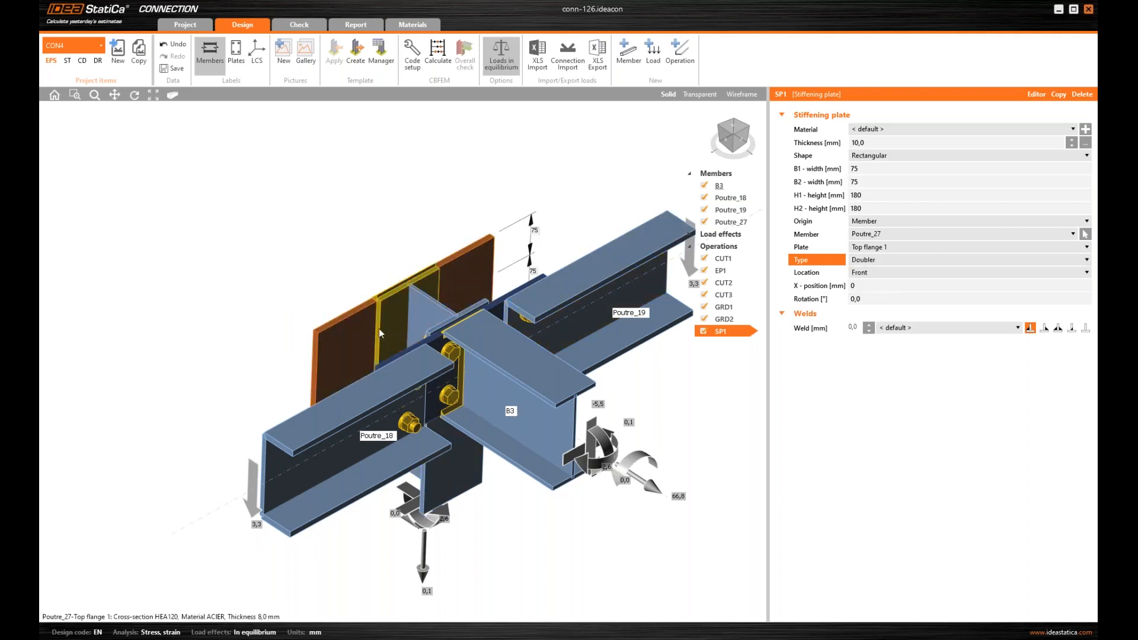
Set the doubler plate's weld size to 4 mm.
{"action": "right_click_drag", "start_coordinate": [474, 321], "coordinate": [540, 311]}
{"action": "scroll", "coordinate": [393, 325], "scroll_direction": "up", "scroll_amount": 3}
{"action": "right_click_drag", "start_coordinate": [436, 297], "coordinate": [379, 434]}
{"action": "right_click_drag", "start_coordinate": [396, 362], "coordinate": [455, 293]}
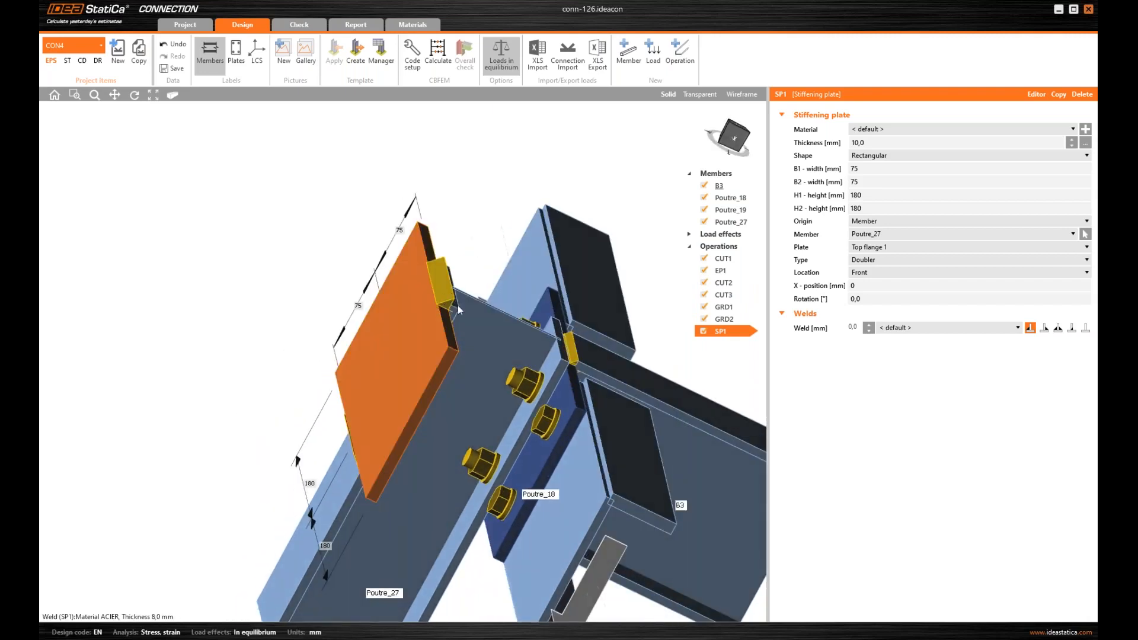
{"action": "left_click", "coordinate": [853, 327]}
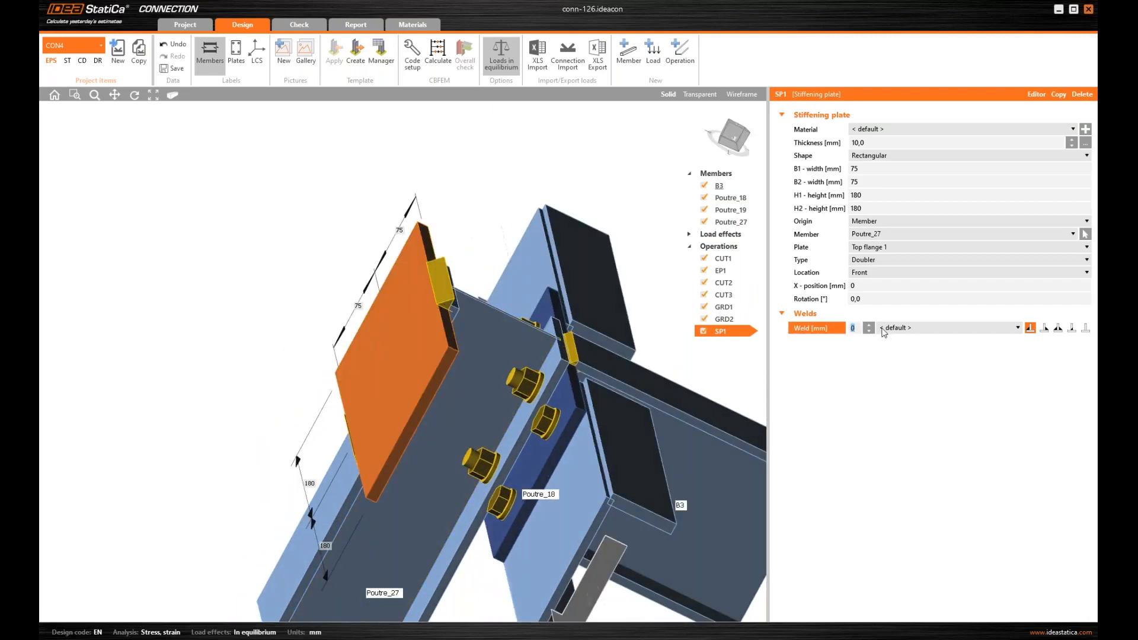
{"action": "key", "text": "Return"}
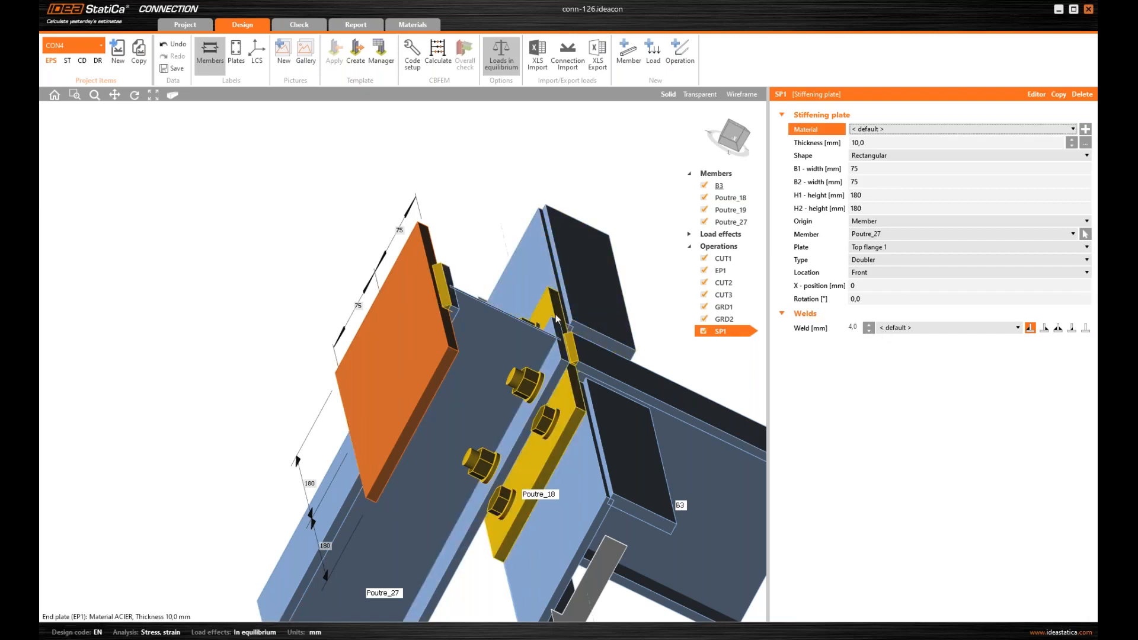
{"action": "right_click_drag", "start_coordinate": [465, 376], "coordinate": [382, 363]}
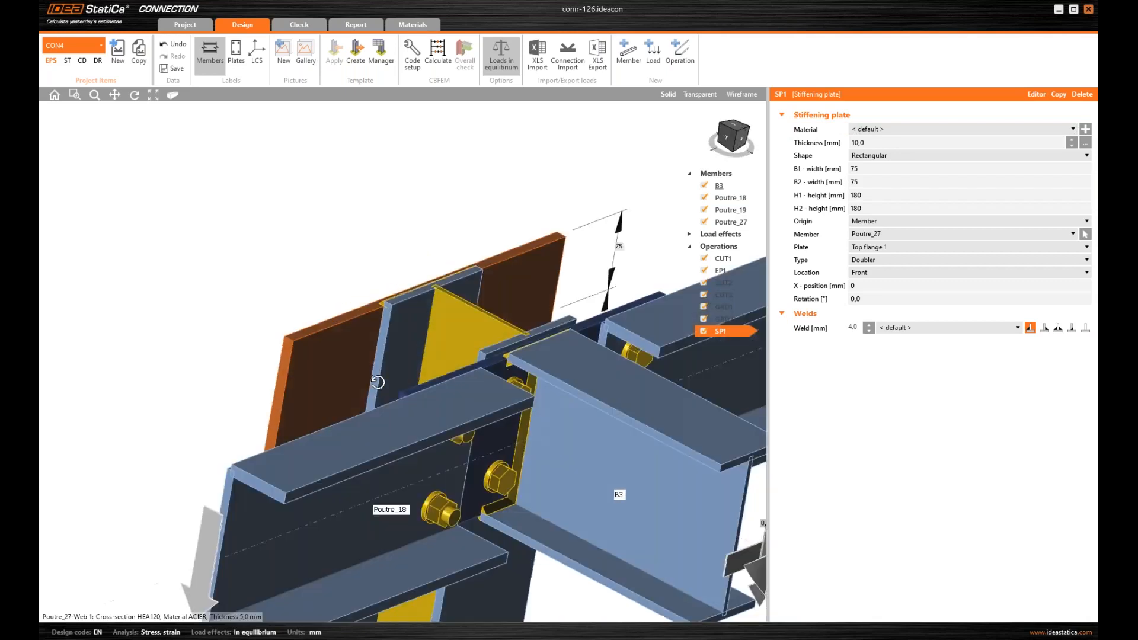
{"action": "scroll", "coordinate": [382, 361], "scroll_direction": "up", "scroll_amount": 5}
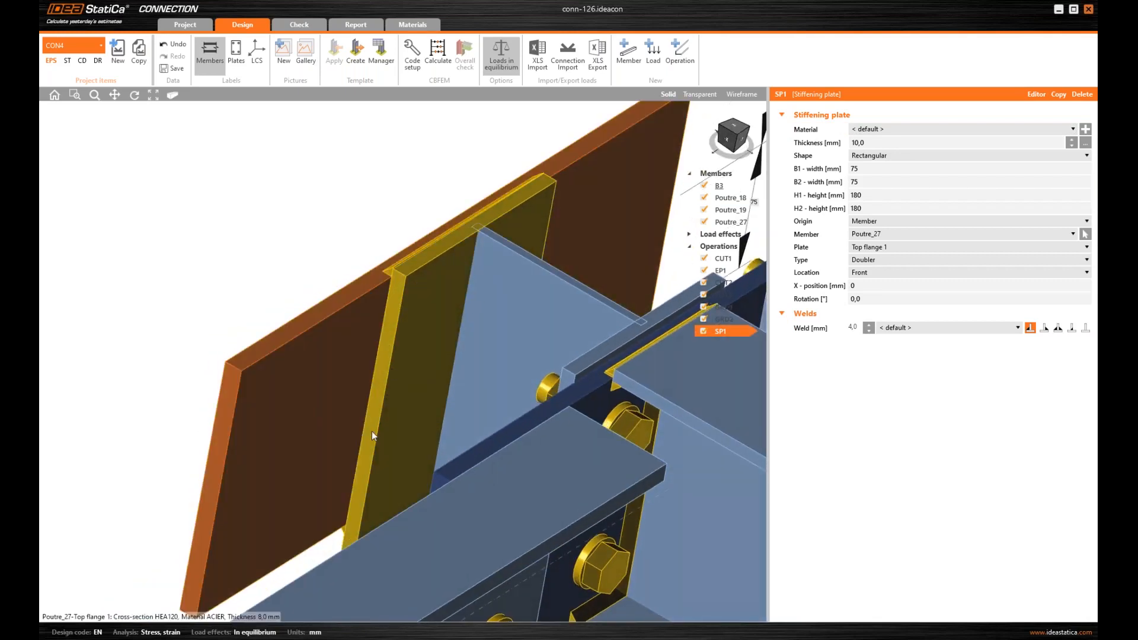
{"action": "right_click_drag", "start_coordinate": [395, 363], "coordinate": [400, 222]}
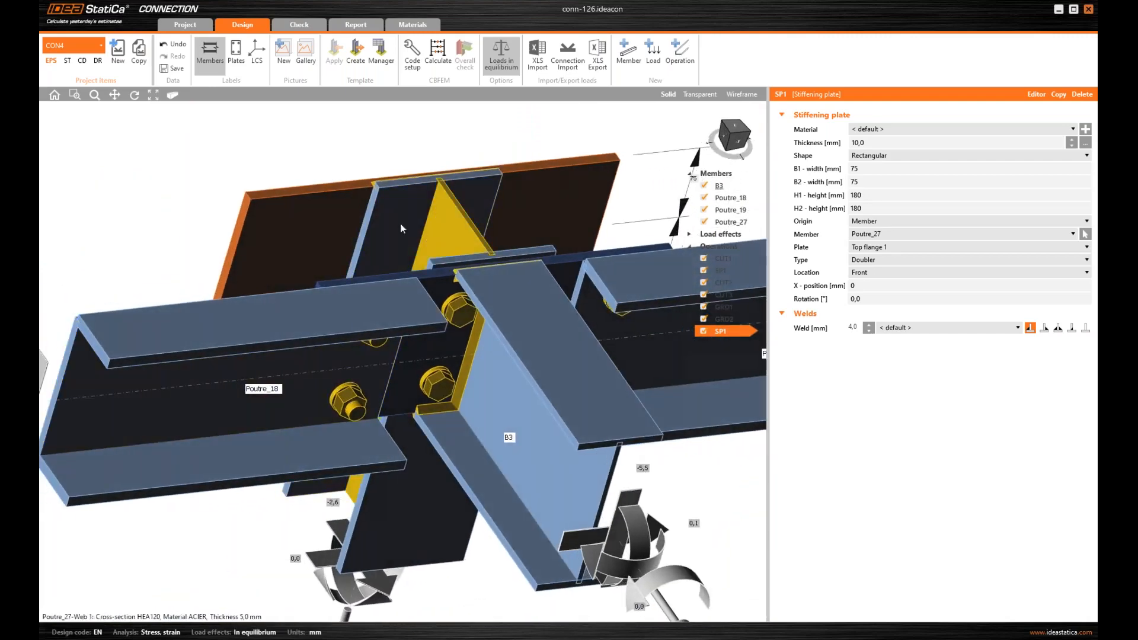
Add a General weld or contact operation with Poutre_27 as the first plate and SP1 as the second plate.
{"action": "left_click", "coordinate": [679, 56]}
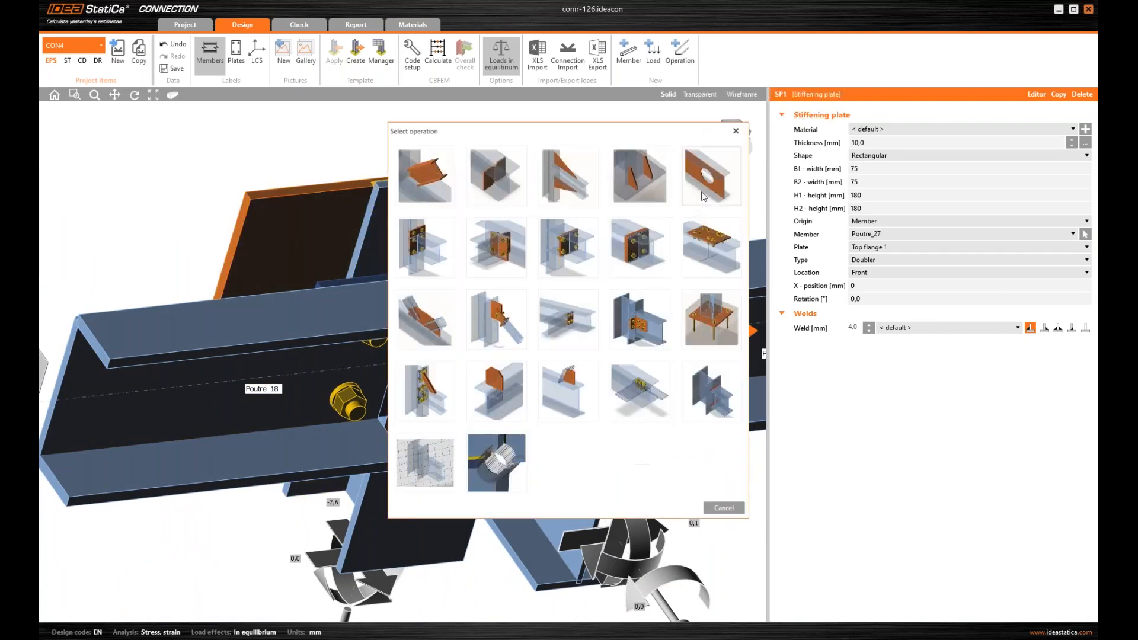
{"action": "left_click", "coordinate": [717, 385]}
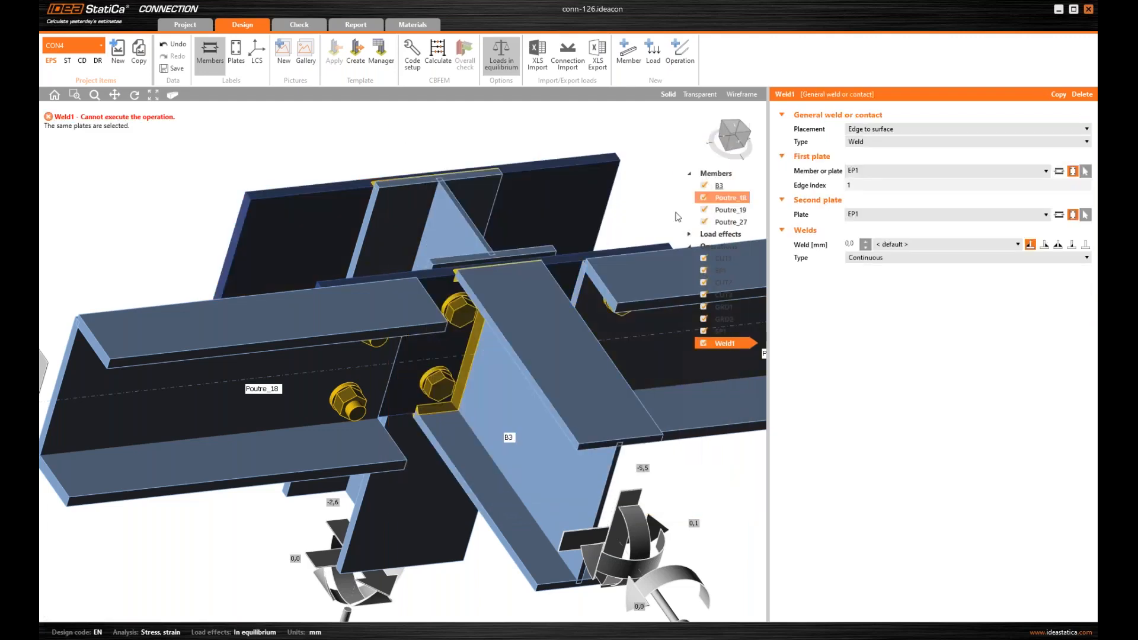
{"action": "middle_click_drag", "start_coordinate": [209, 260], "coordinate": [287, 292]}
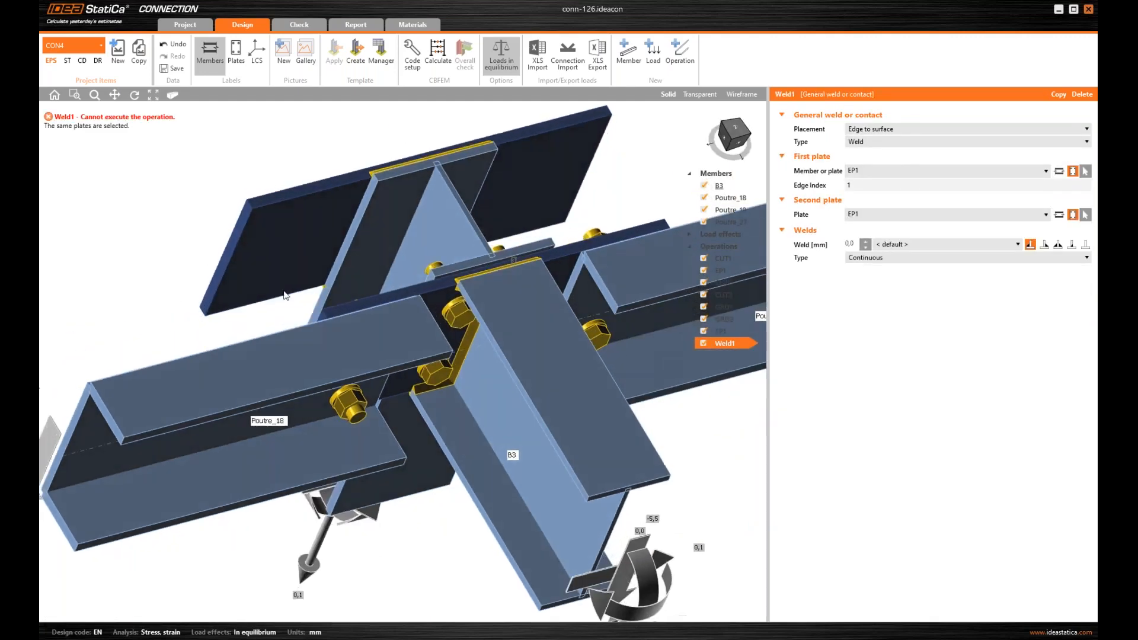
{"action": "middle_click_drag", "start_coordinate": [468, 207], "coordinate": [451, 398]}
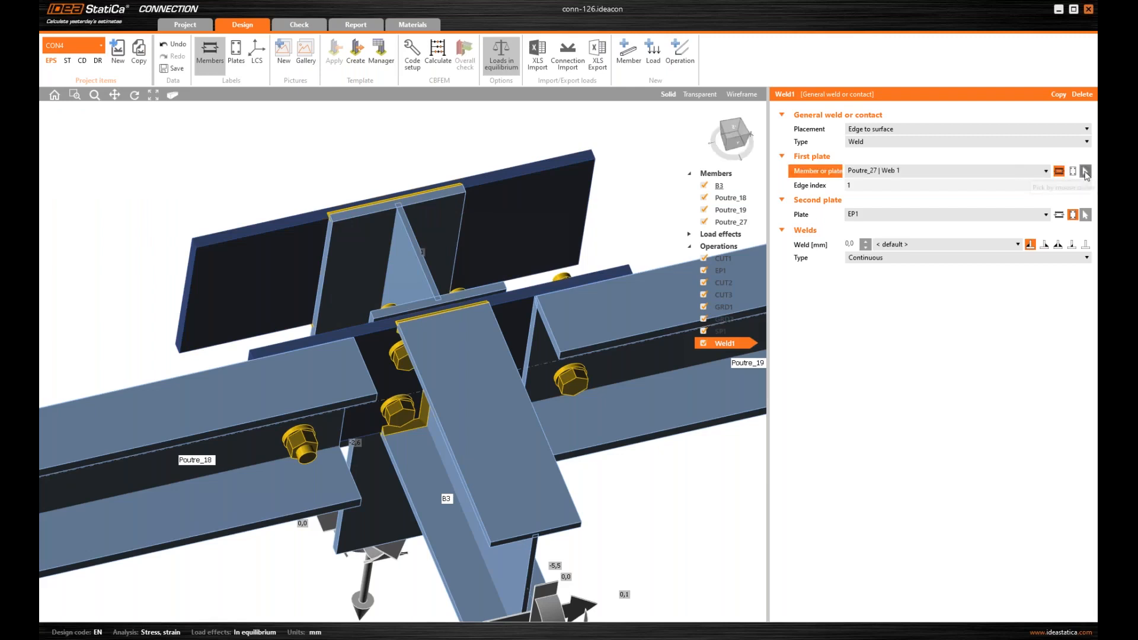
{"action": "left_click", "coordinate": [1085, 172]}
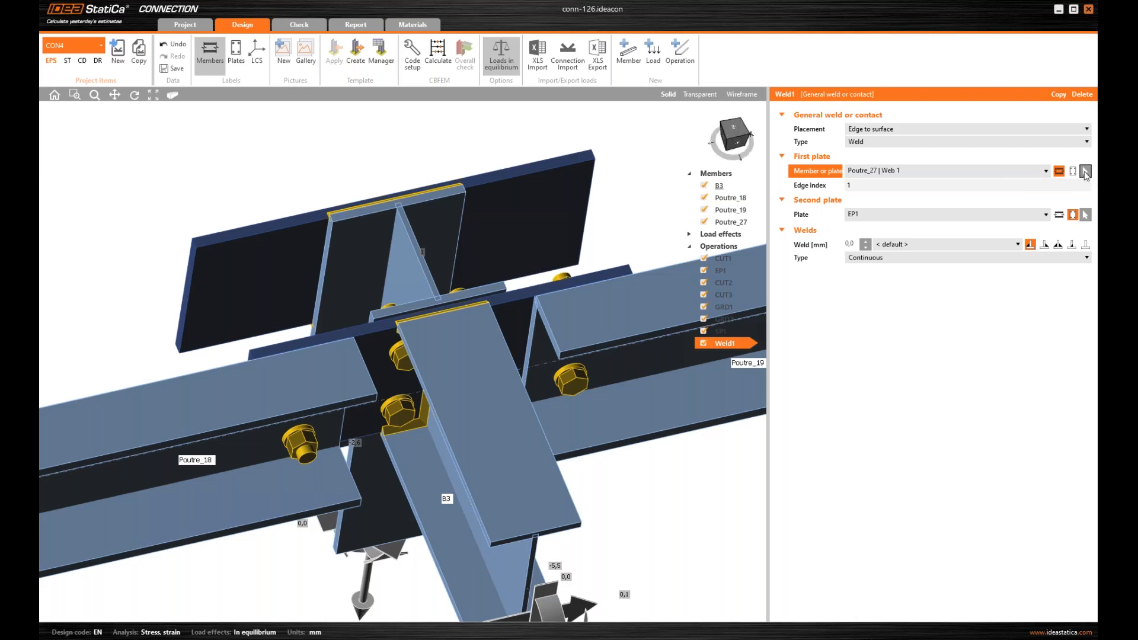
{"action": "left_click", "coordinate": [359, 260]}
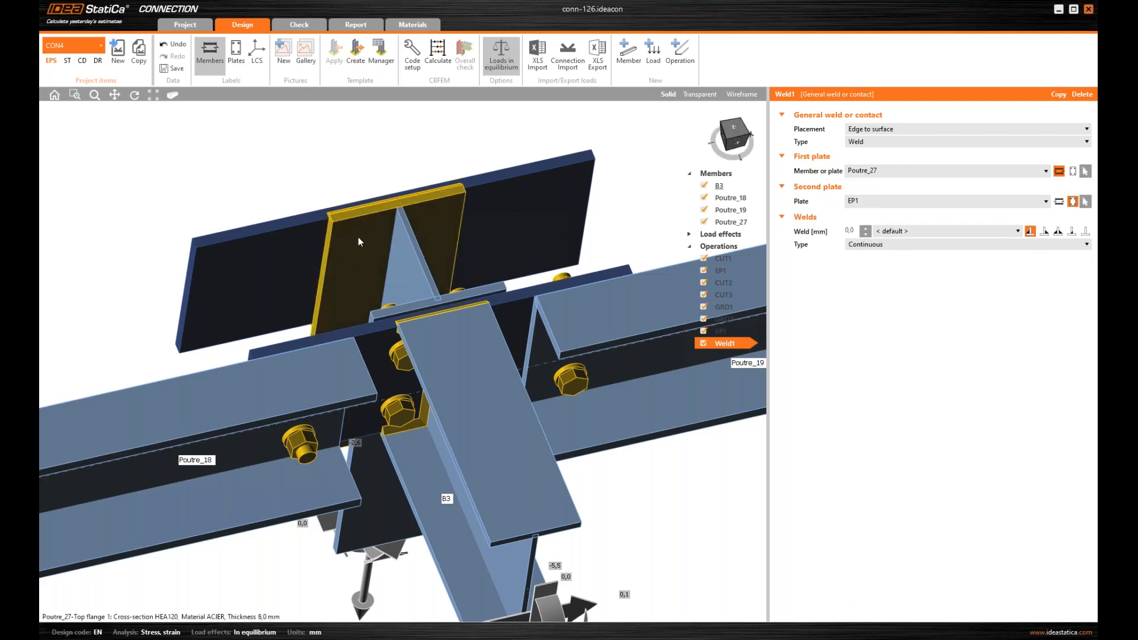
{"action": "left_click", "coordinate": [1085, 203]}
{"action": "left_click", "coordinate": [285, 250]}
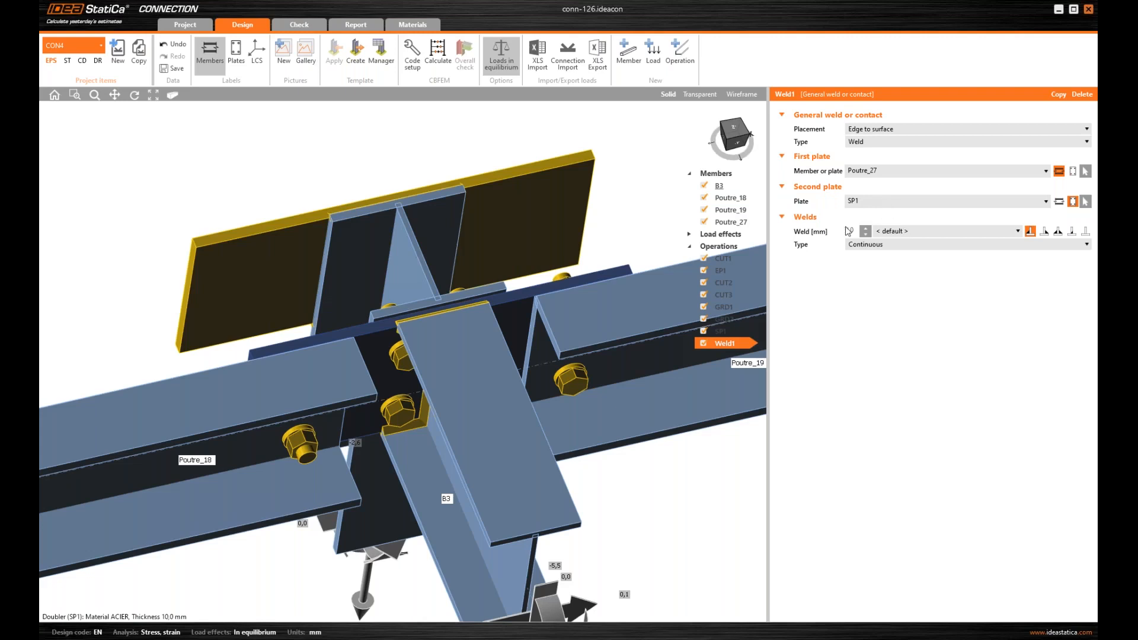
Set the general weld's size to 4 mm and inspect the weld between Poutre_27 and the doubler plate.
{"action": "left_click", "coordinate": [865, 233]}
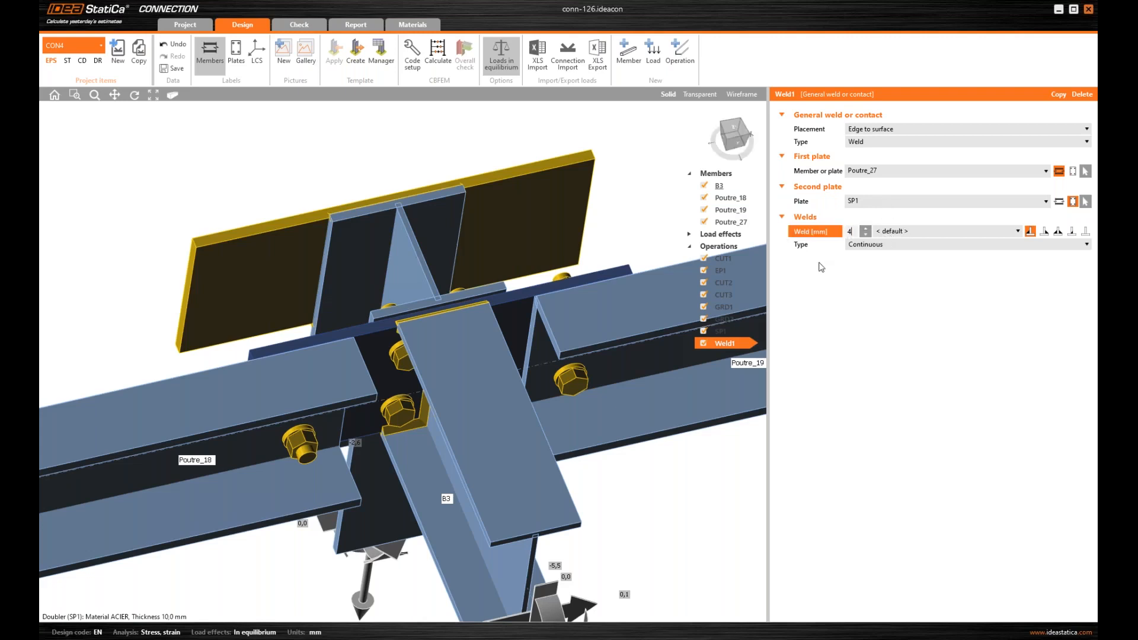
{"action": "type", "text": "4"}
{"action": "left_click", "coordinate": [857, 244]}
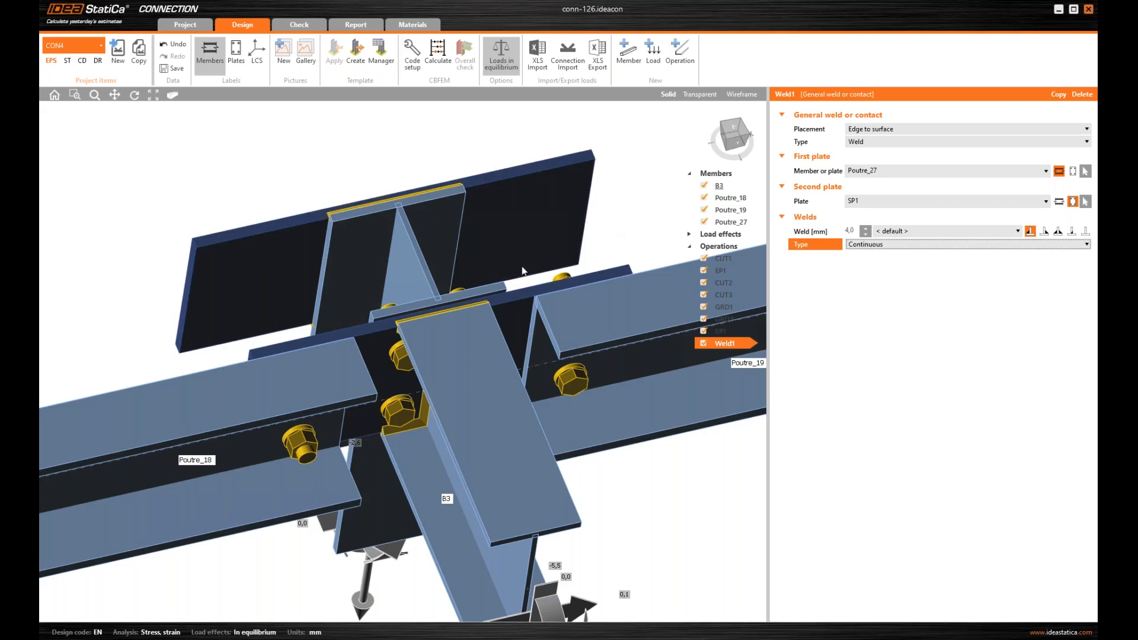
{"action": "right_click_drag", "start_coordinate": [524, 271], "coordinate": [374, 311]}
{"action": "scroll", "coordinate": [363, 183], "scroll_direction": "up", "scroll_amount": 3}
{"action": "middle_click_drag", "start_coordinate": [363, 183], "coordinate": [365, 325]}
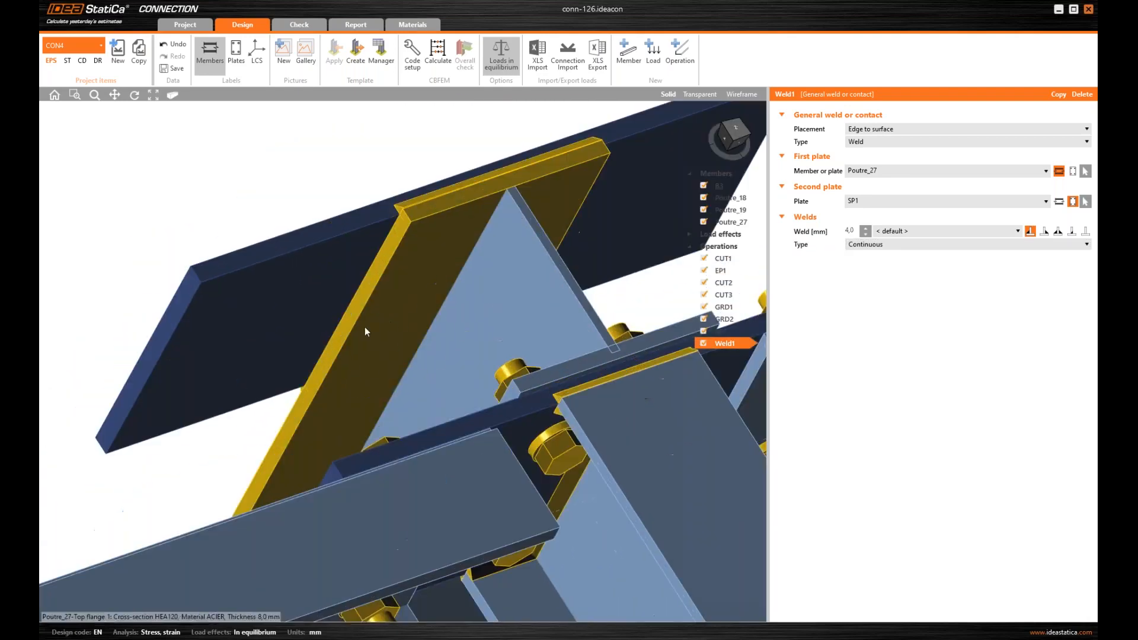
{"action": "right_click_drag", "start_coordinate": [379, 326], "coordinate": [343, 301]}
{"action": "scroll", "coordinate": [344, 301], "scroll_direction": "up", "scroll_amount": 1}
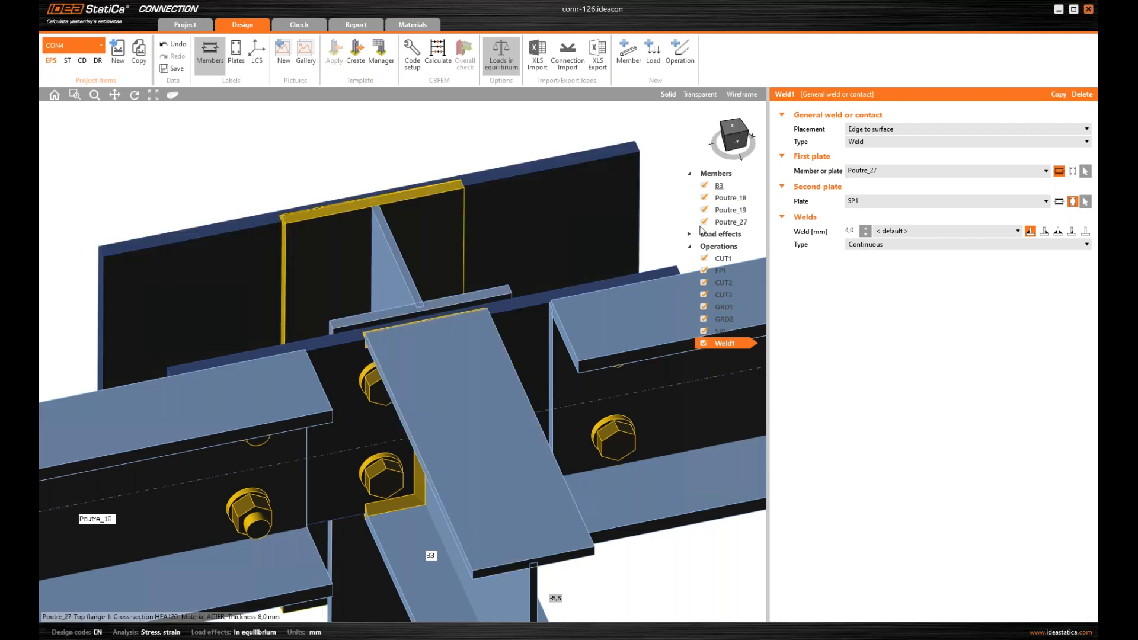
Change the general weld's first plate to Poutre_27's Top flange 1.
{"action": "left_click", "coordinate": [884, 172]}
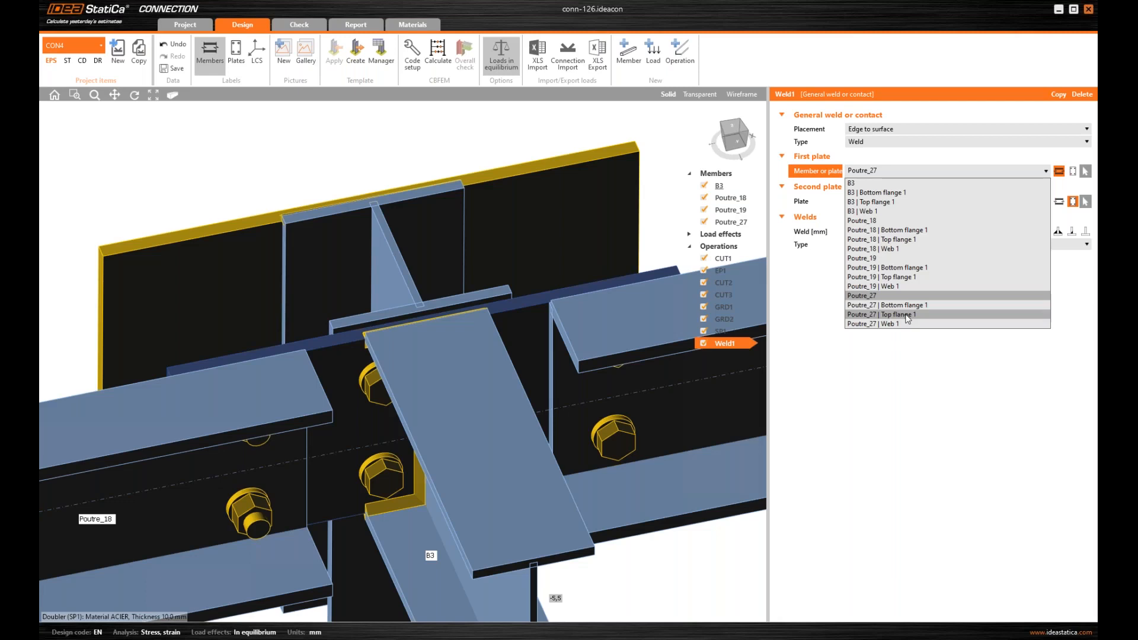
{"action": "left_click", "coordinate": [907, 315]}
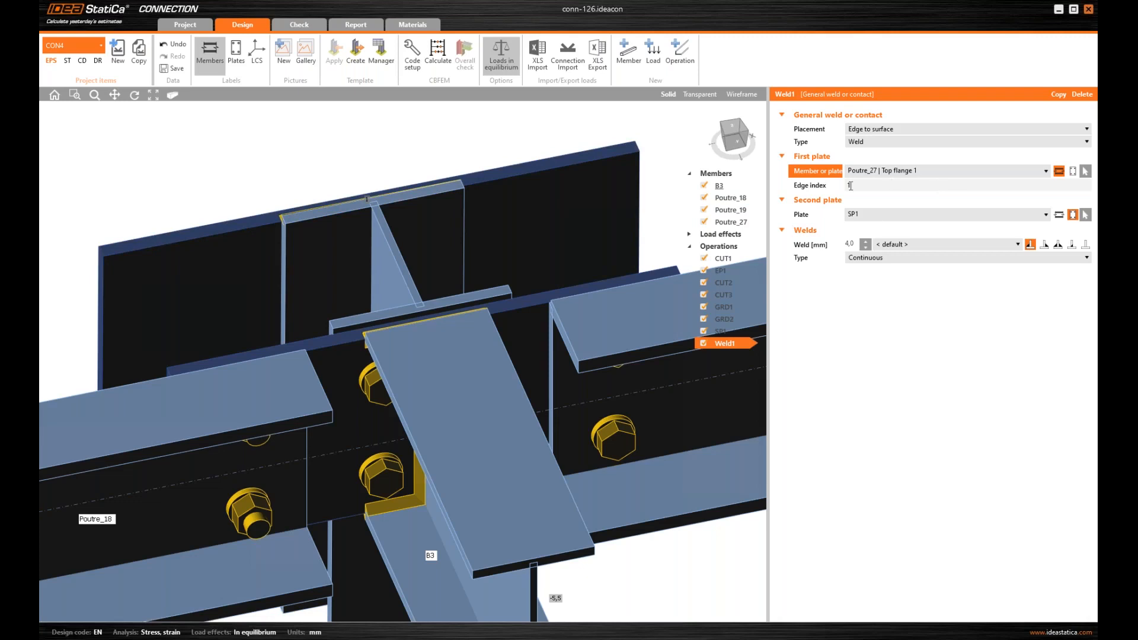
{"action": "right_click_drag", "start_coordinate": [391, 286], "coordinate": [541, 219]}
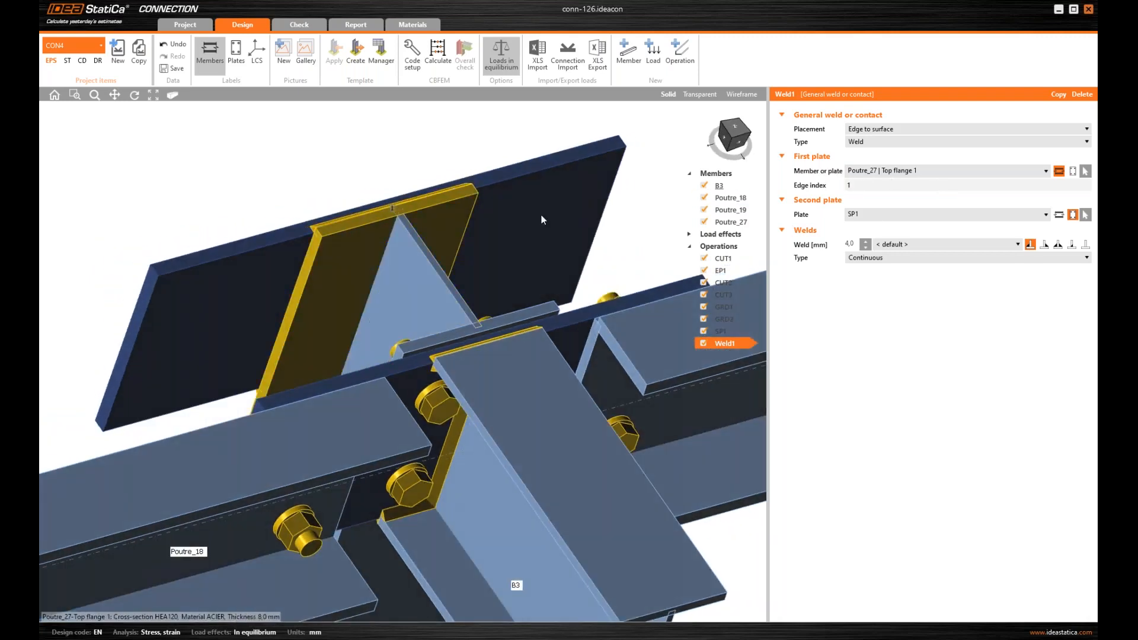
Display the model as transparent to identify the flange's edge numbers and set the weld's edge index to 2 4.
{"action": "left_click", "coordinate": [700, 95]}
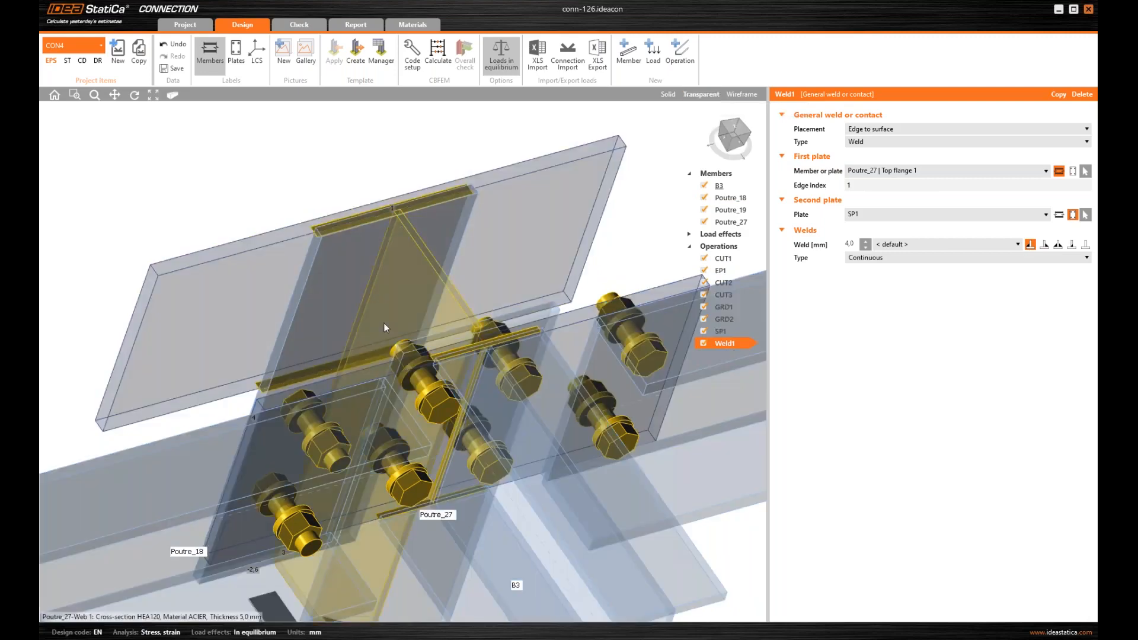
{"action": "right_click_drag", "start_coordinate": [382, 322], "coordinate": [279, 396]}
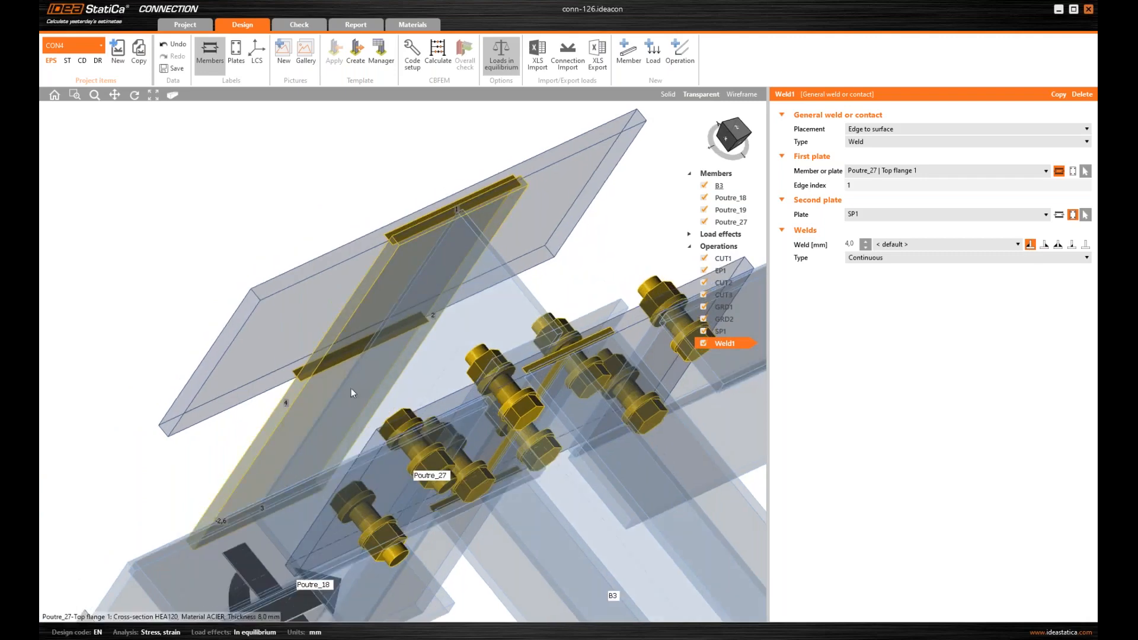
{"action": "right_click_drag", "start_coordinate": [319, 442], "coordinate": [255, 410]}
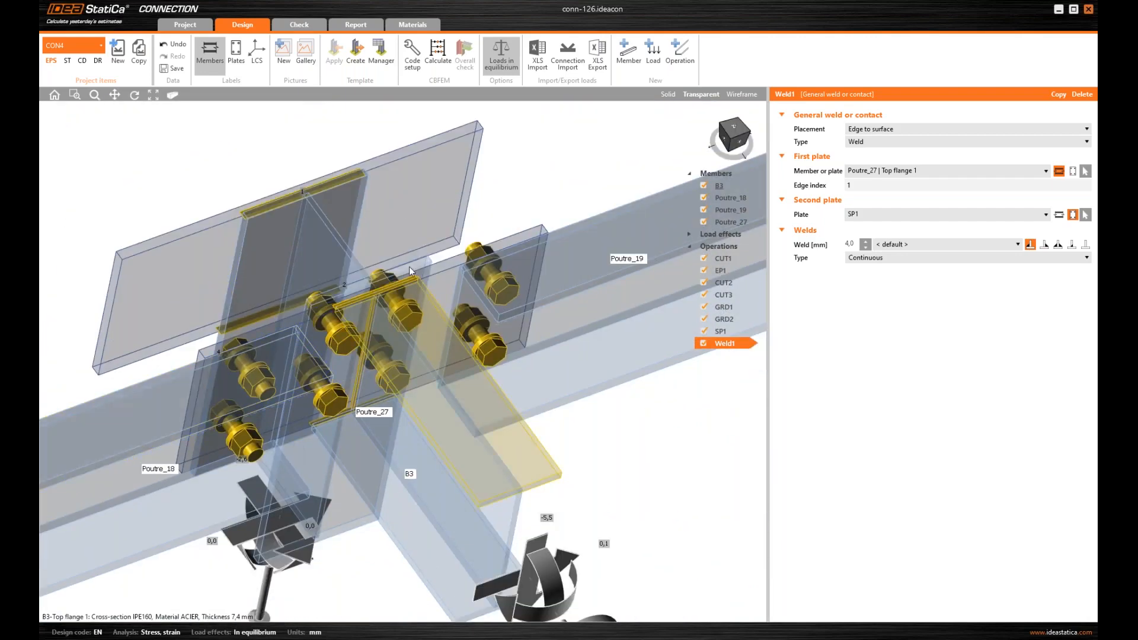
{"action": "right_click_drag", "start_coordinate": [442, 255], "coordinate": [468, 272]}
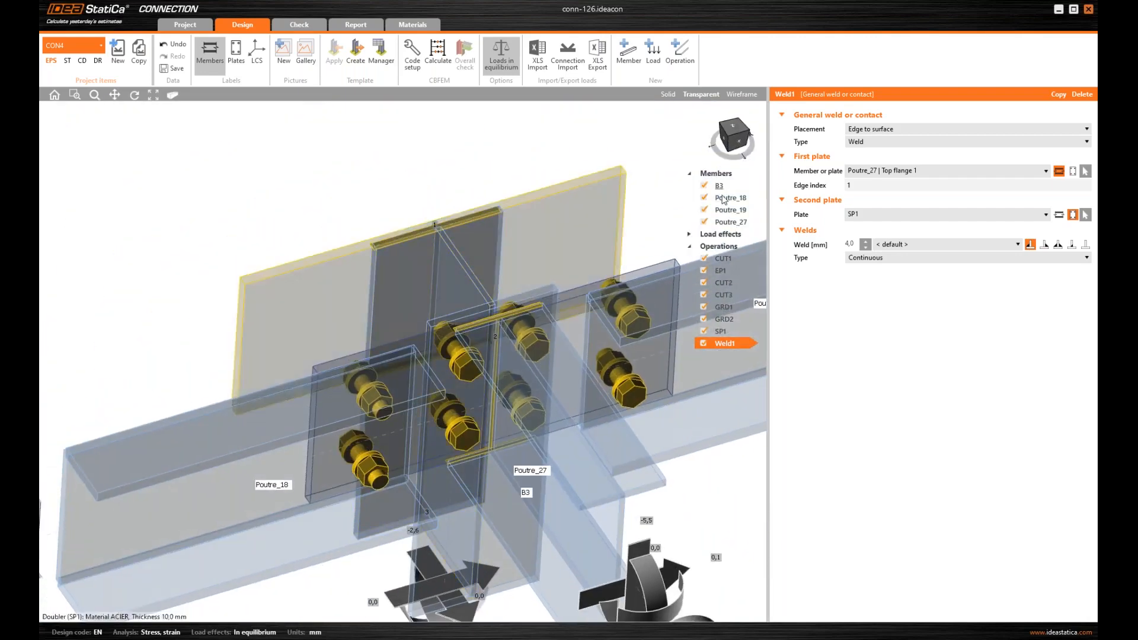
{"action": "mouse_move", "coordinate": [348, 335]}
{"action": "right_mouse_down"}
{"action": "mouse_move", "coordinate": [356, 354]}
{"action": "mouse_move", "coordinate": [342, 339]}
{"action": "right_mouse_up"}
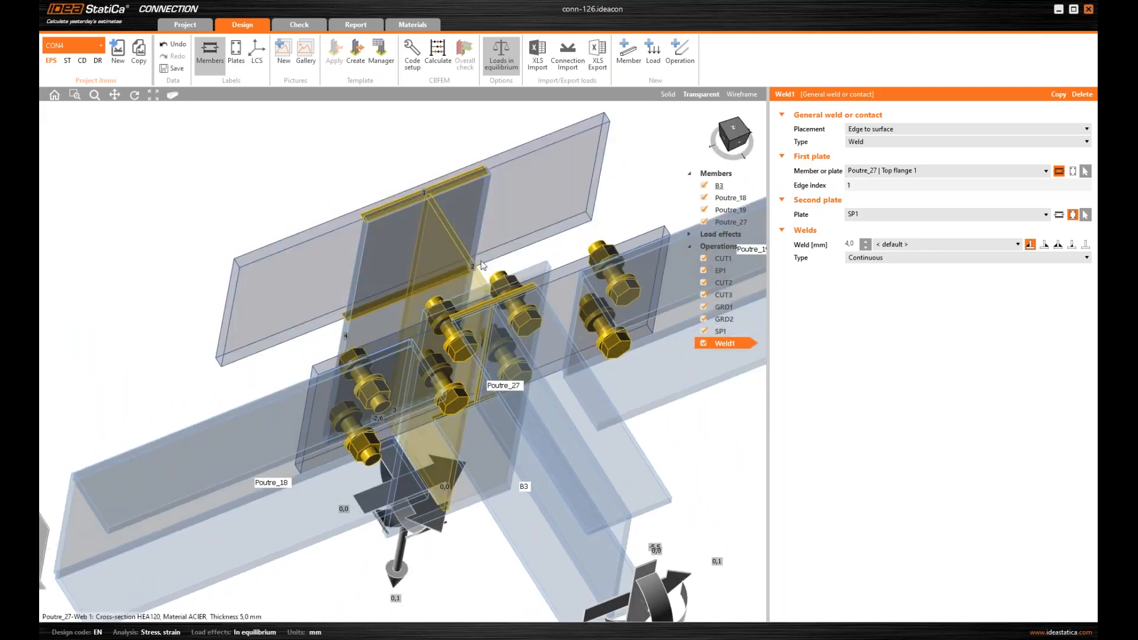
{"action": "left_click", "coordinate": [808, 185]}
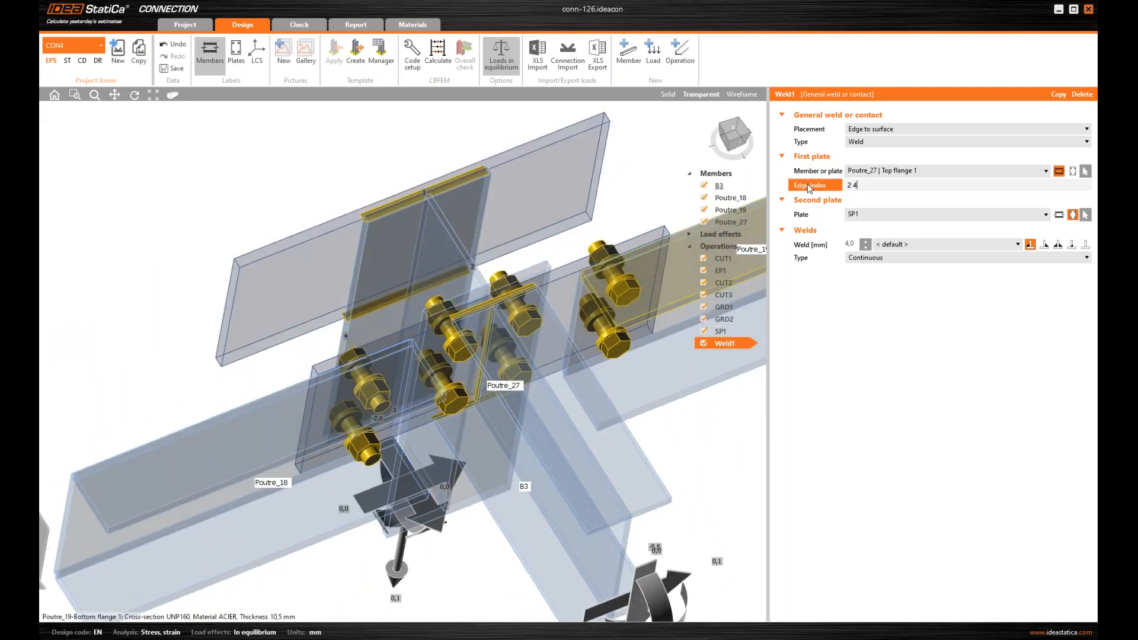
{"action": "type", "text": "2 4"}
{"action": "key", "text": "Return"}
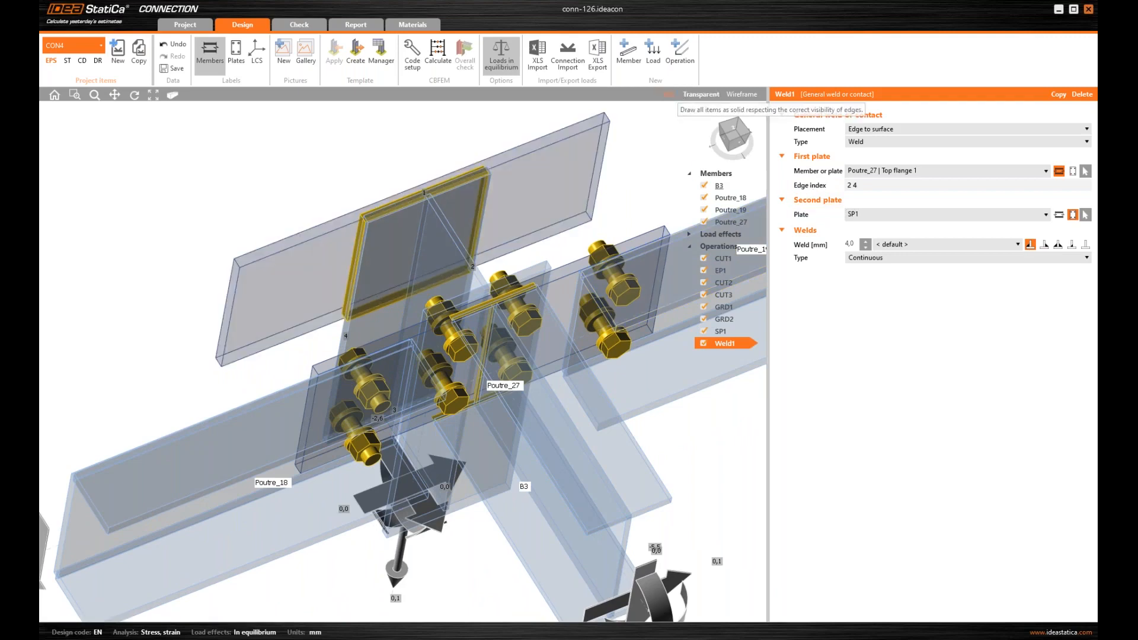
Return the model to solid display and examine the welds along the doubler plate from several sides.
{"action": "left_click", "coordinate": [668, 94]}
{"action": "scroll", "coordinate": [352, 256], "scroll_direction": "up", "scroll_amount": 8}
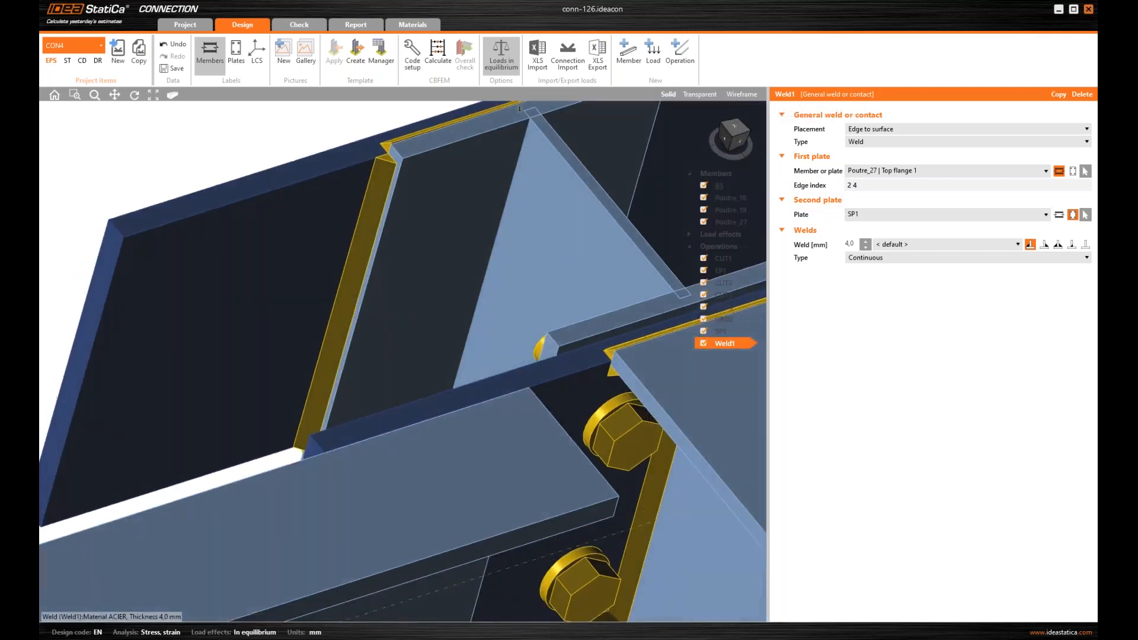
{"action": "scroll", "coordinate": [373, 234], "scroll_direction": "down", "scroll_amount": 2}
{"action": "middle_click_drag", "start_coordinate": [314, 244], "coordinate": [380, 274]}
{"action": "scroll", "coordinate": [600, 309], "scroll_direction": "down", "scroll_amount": 3}
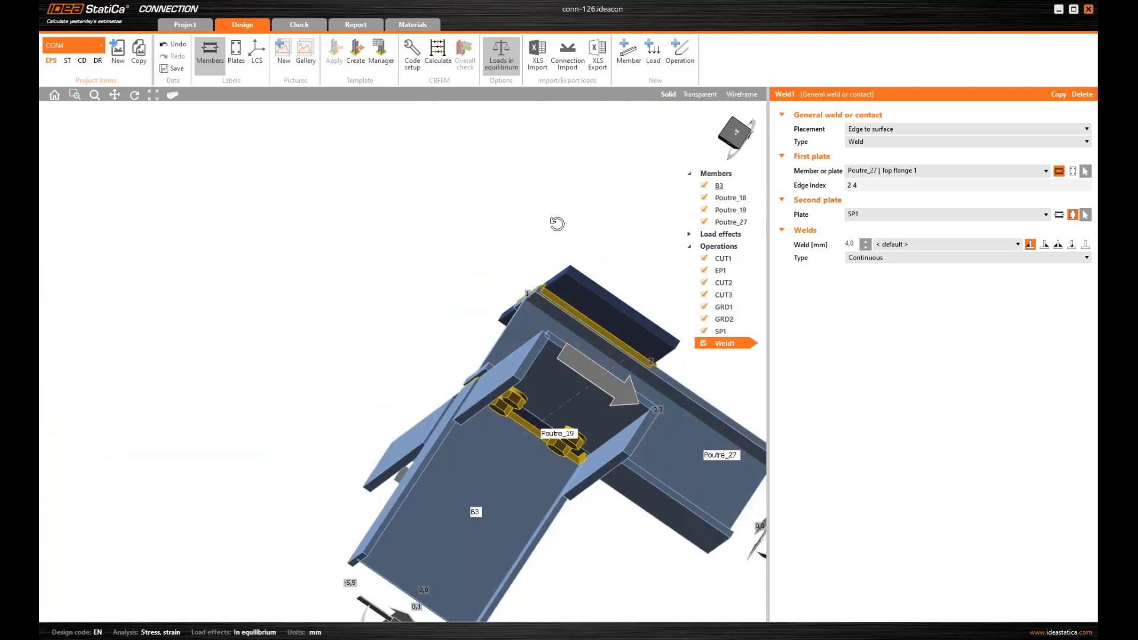
{"action": "middle_click_drag", "start_coordinate": [556, 223], "coordinate": [510, 213]}
{"action": "middle_click_drag", "start_coordinate": [515, 308], "coordinate": [533, 329]}
{"action": "mouse_move", "coordinate": [443, 335]}
{"action": "middle_mouse_down"}
{"action": "mouse_move", "coordinate": [333, 312]}
{"action": "mouse_move", "coordinate": [440, 346]}
{"action": "middle_mouse_up"}
{"action": "middle_click_drag", "start_coordinate": [490, 287], "coordinate": [483, 304]}
{"action": "middle_click_drag", "start_coordinate": [429, 392], "coordinate": [379, 389]}
{"action": "middle_click_drag", "start_coordinate": [357, 291], "coordinate": [362, 285]}
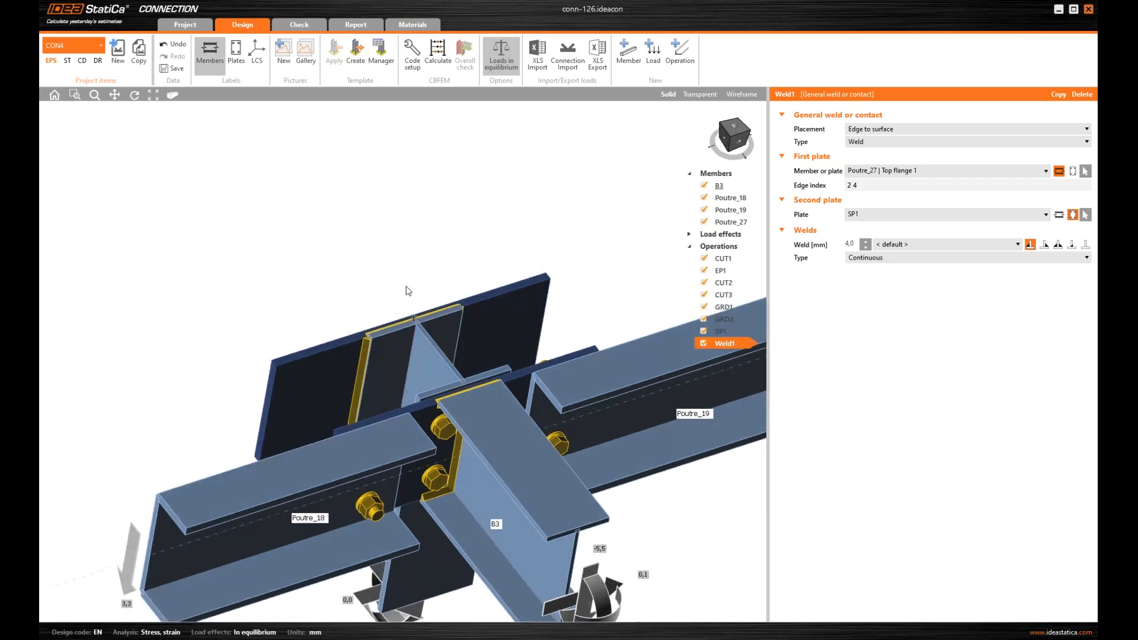
{"action": "scroll", "coordinate": [401, 330], "scroll_direction": "down", "scroll_amount": 3}
{"action": "middle_click_drag", "start_coordinate": [402, 330], "coordinate": [396, 356]}
{"action": "middle_click_drag", "start_coordinate": [409, 237], "coordinate": [406, 307]}
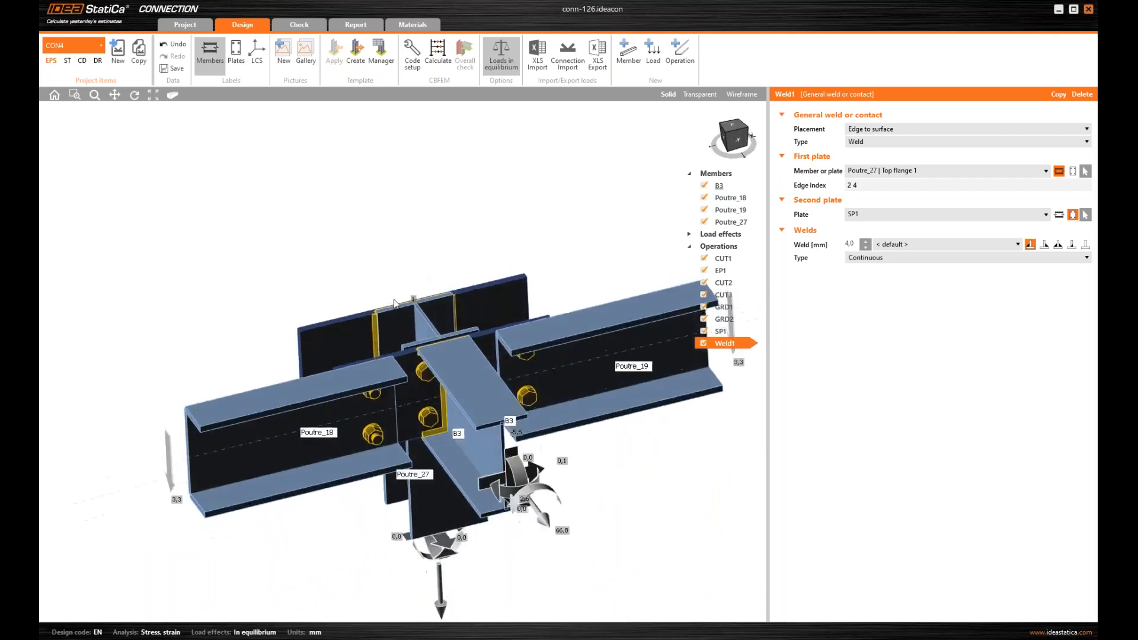
Add a stiffener operation to the joint and place it on member Poutre_27.
{"action": "scroll", "coordinate": [405, 308], "scroll_direction": "up", "scroll_amount": 3}
{"action": "middle_click_drag", "start_coordinate": [437, 238], "coordinate": [483, 197]}
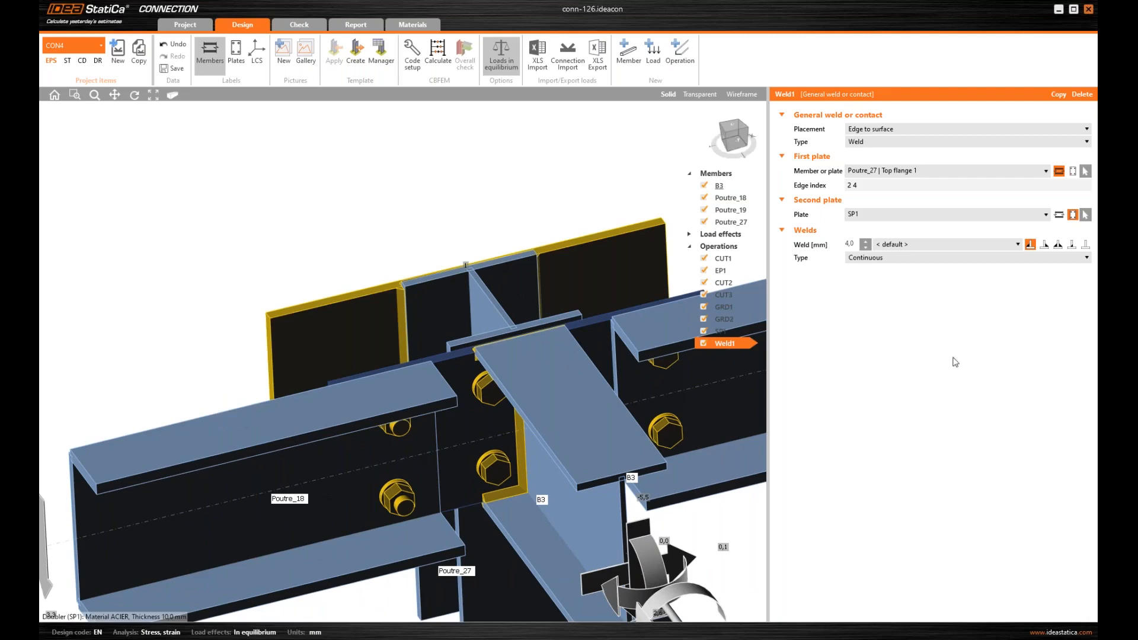
{"action": "right_click_drag", "start_coordinate": [481, 350], "coordinate": [446, 312]}
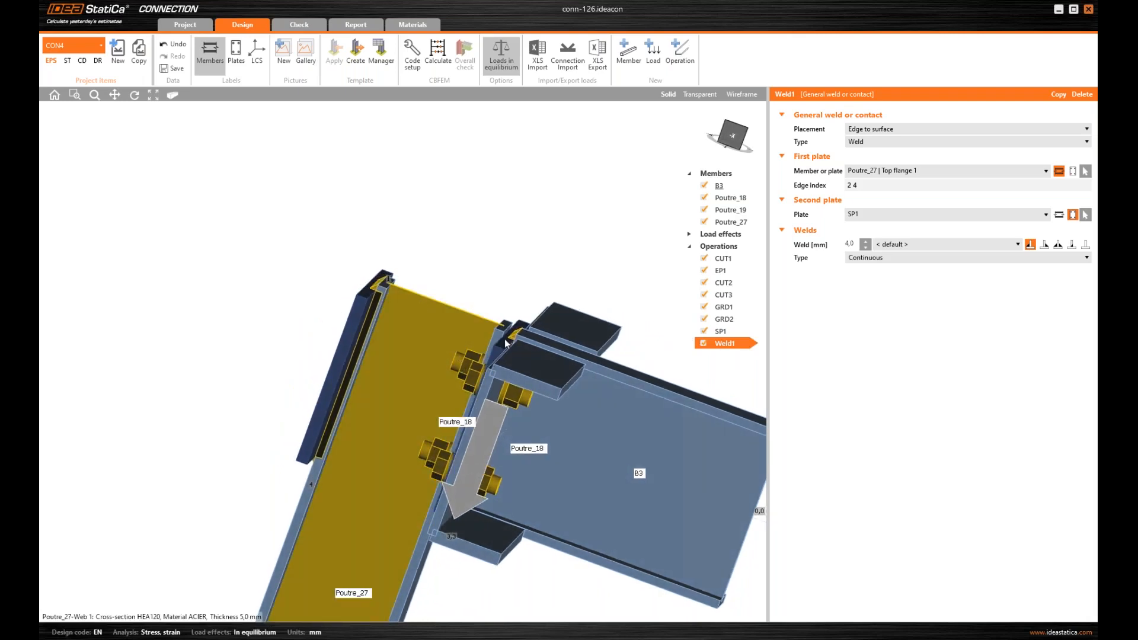
{"action": "left_click", "coordinate": [690, 60]}
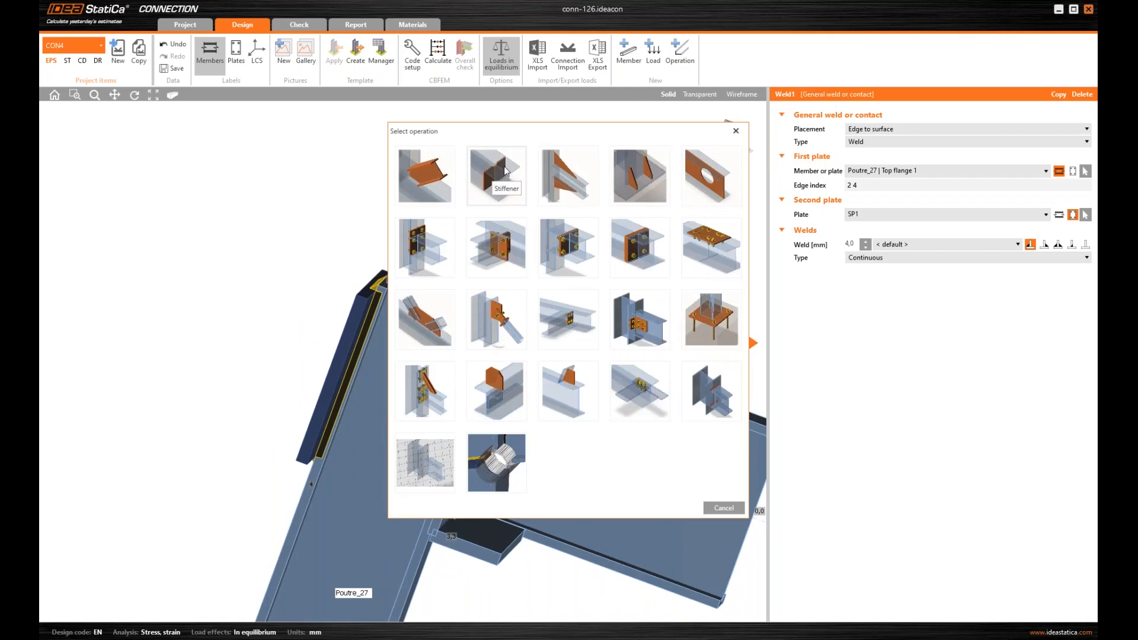
{"action": "left_click", "coordinate": [499, 168]}
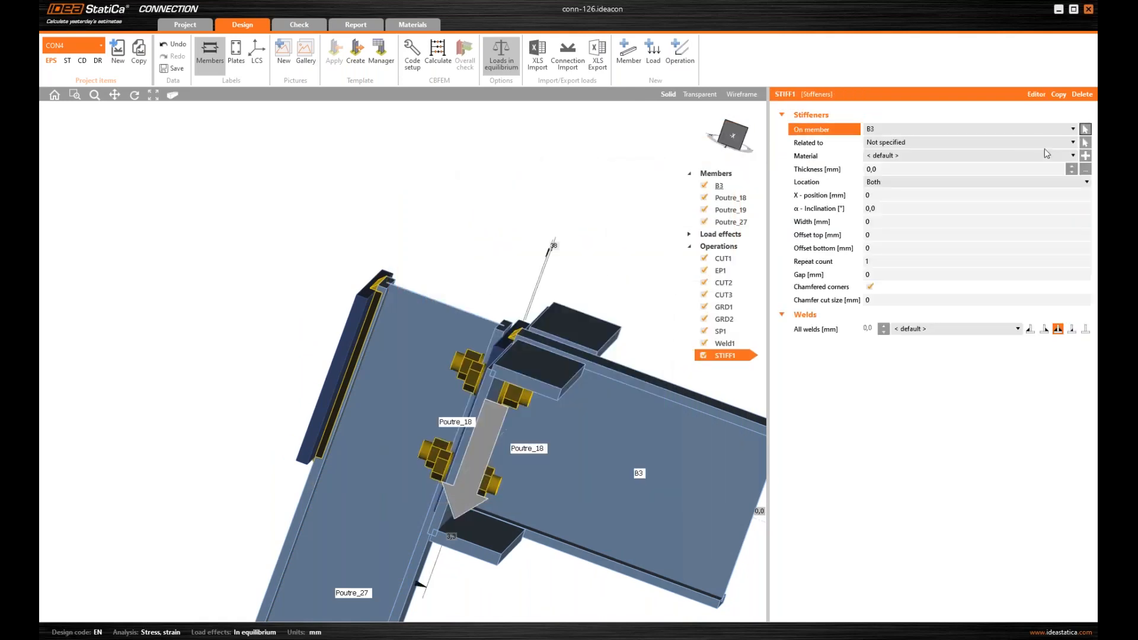
{"action": "left_click", "coordinate": [422, 356]}
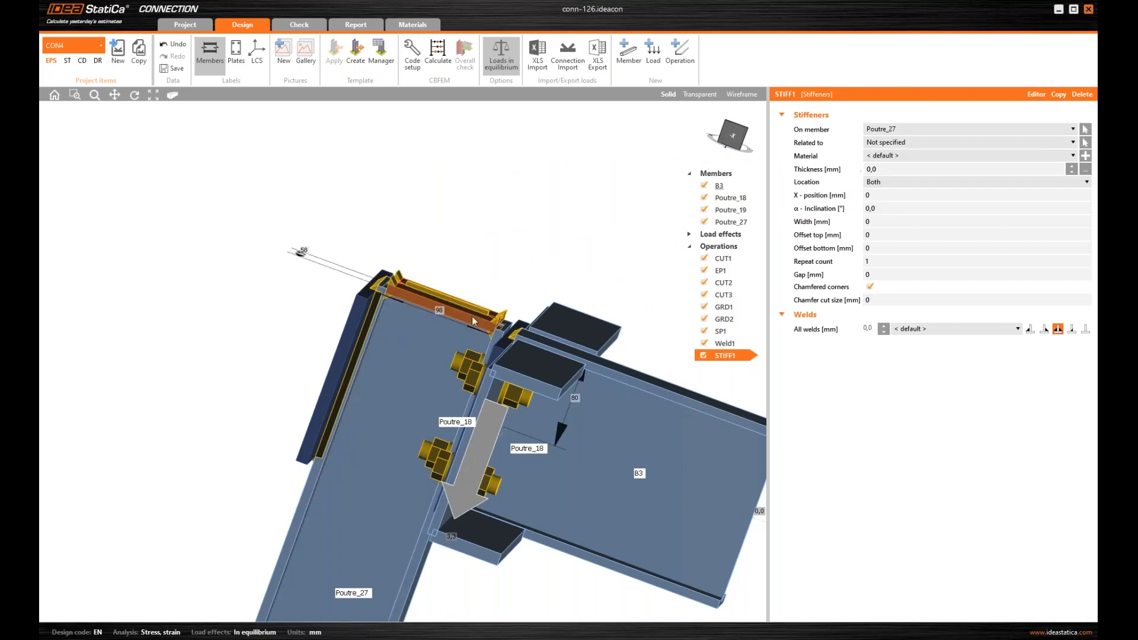
Relate the stiffeners on Poutre_27 to member B3.
{"action": "scroll", "coordinate": [374, 283], "scroll_direction": "up", "scroll_amount": 5}
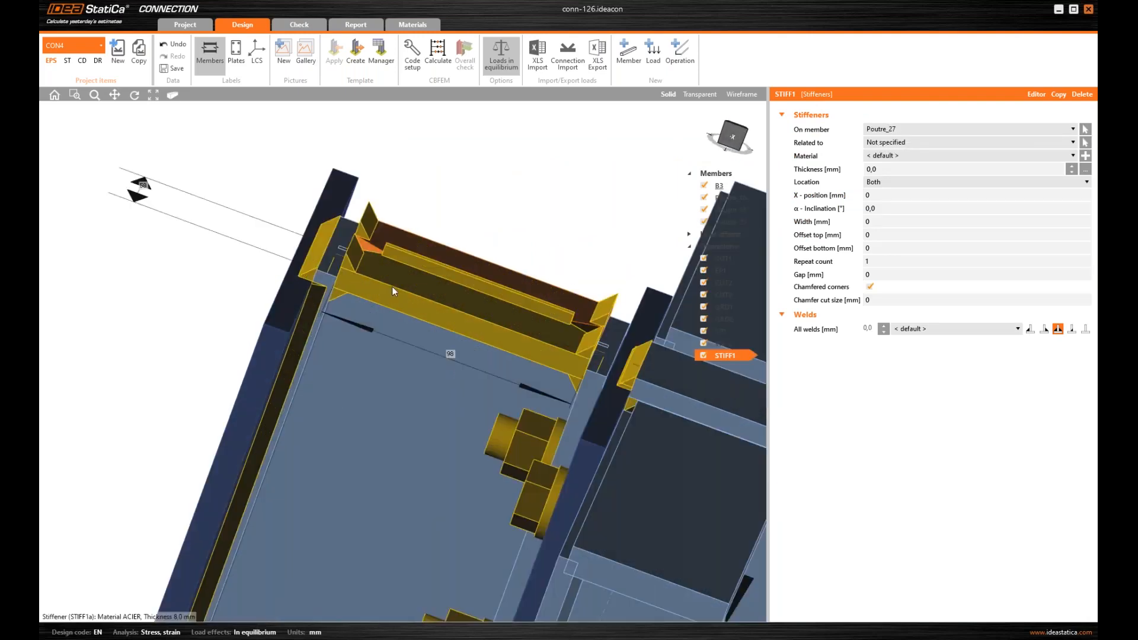
{"action": "scroll", "coordinate": [393, 286], "scroll_direction": "down", "scroll_amount": 3}
{"action": "left_click", "coordinate": [1085, 142]}
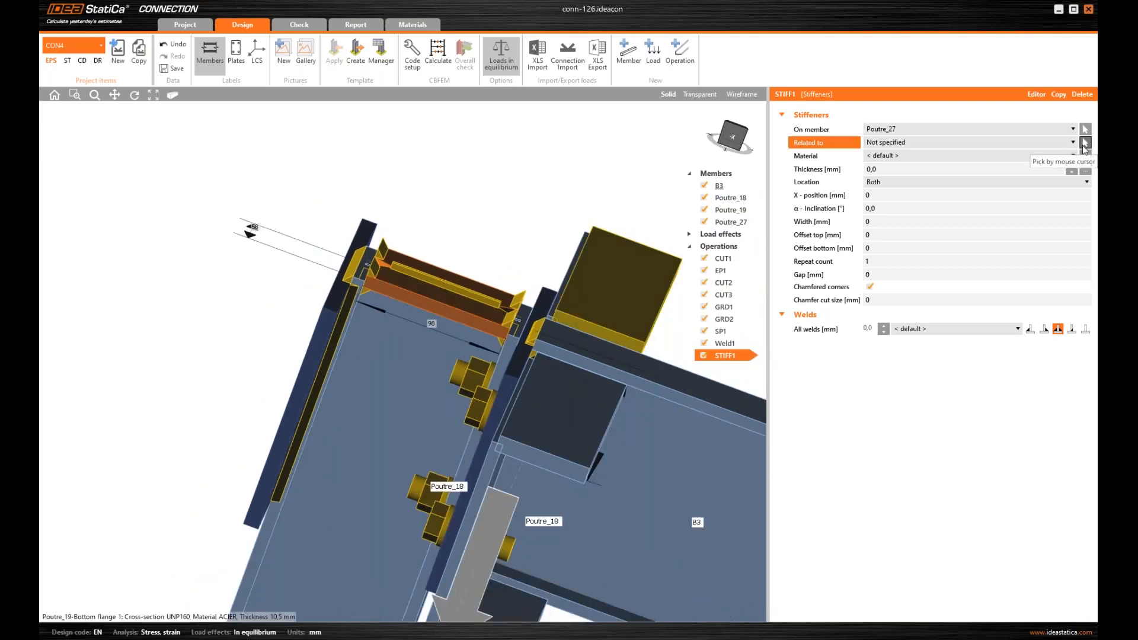
{"action": "left_click", "coordinate": [673, 430]}
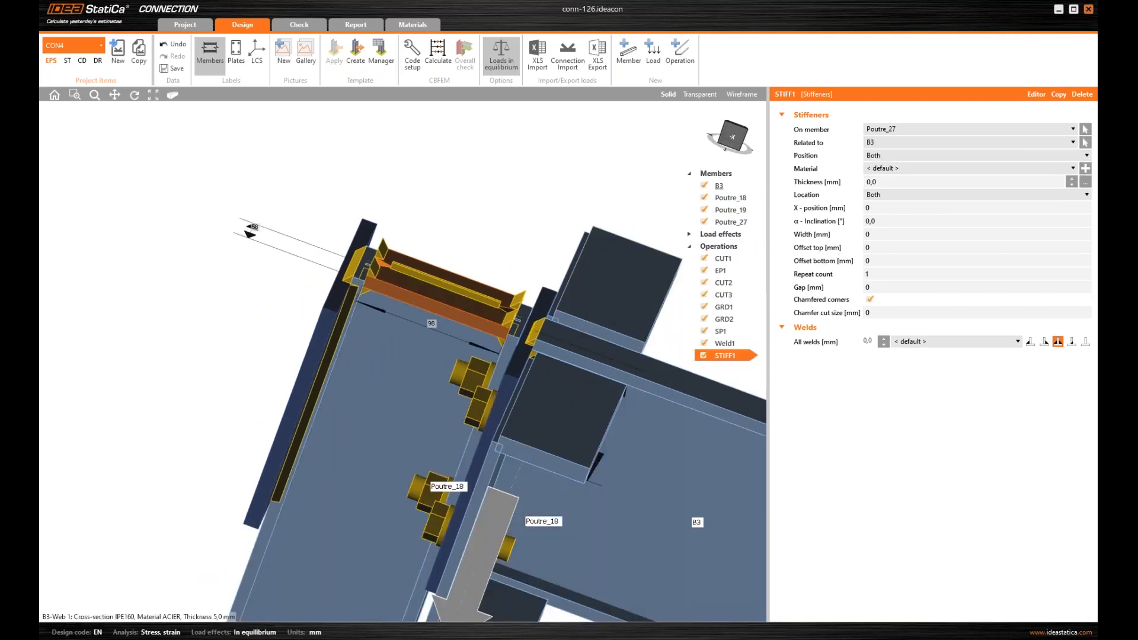
{"action": "right_click_drag", "start_coordinate": [673, 430], "coordinate": [485, 336]}
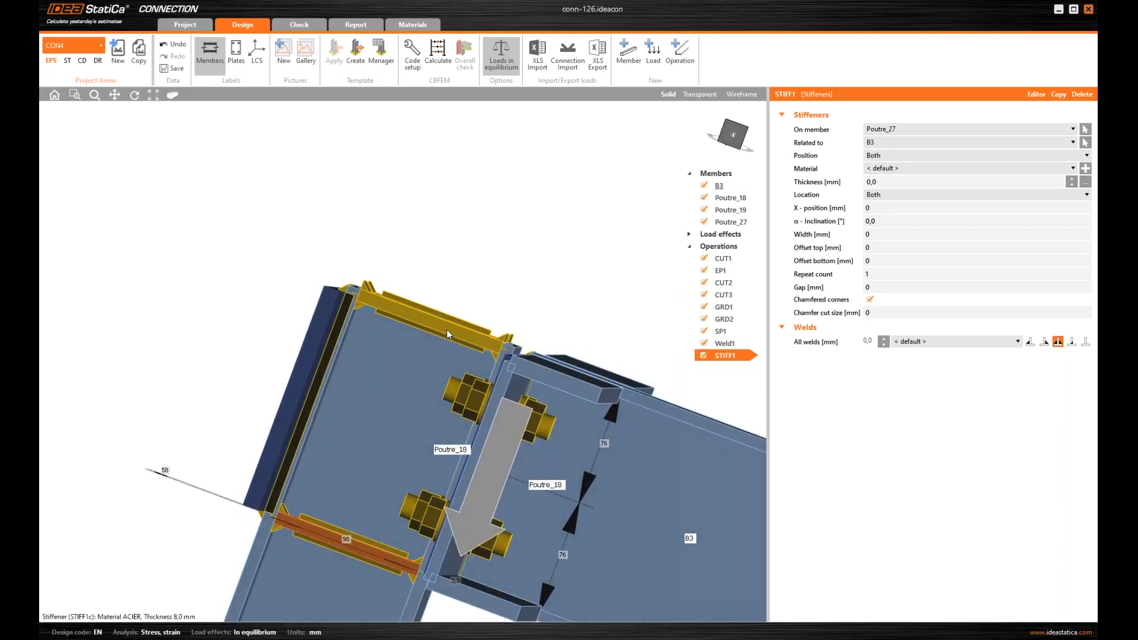
Examine how the stiffeners line up with B3's top and bottom flanges.
{"action": "scroll", "coordinate": [389, 515], "scroll_direction": "down", "scroll_amount": 2}
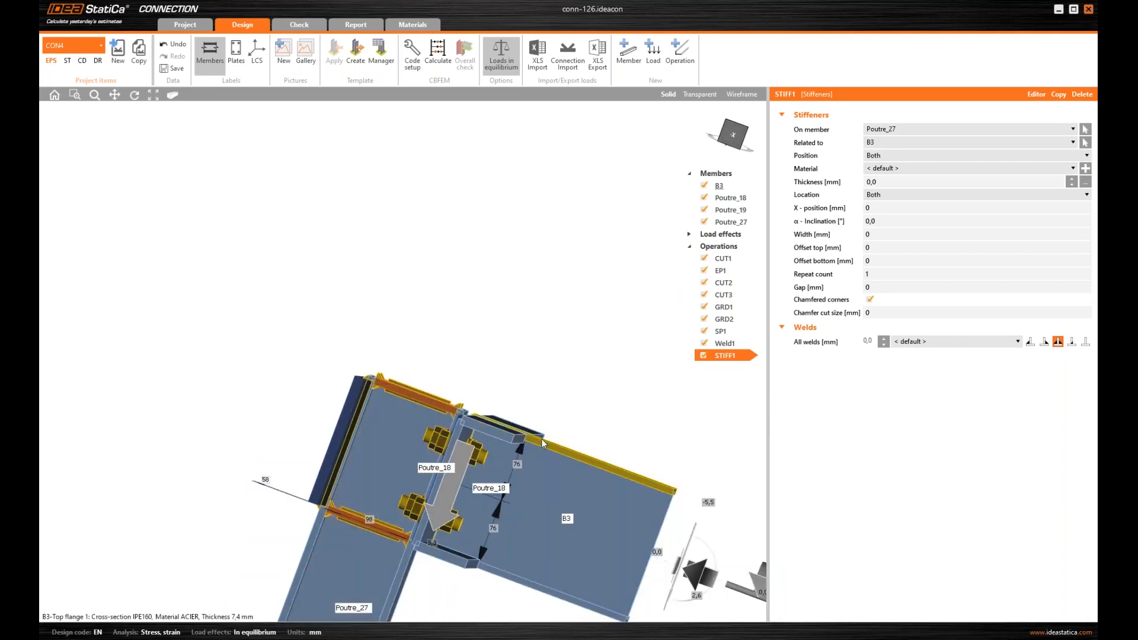
{"action": "scroll", "coordinate": [541, 438], "scroll_direction": "up", "scroll_amount": 3}
{"action": "middle_click_drag", "start_coordinate": [563, 411], "coordinate": [564, 376]}
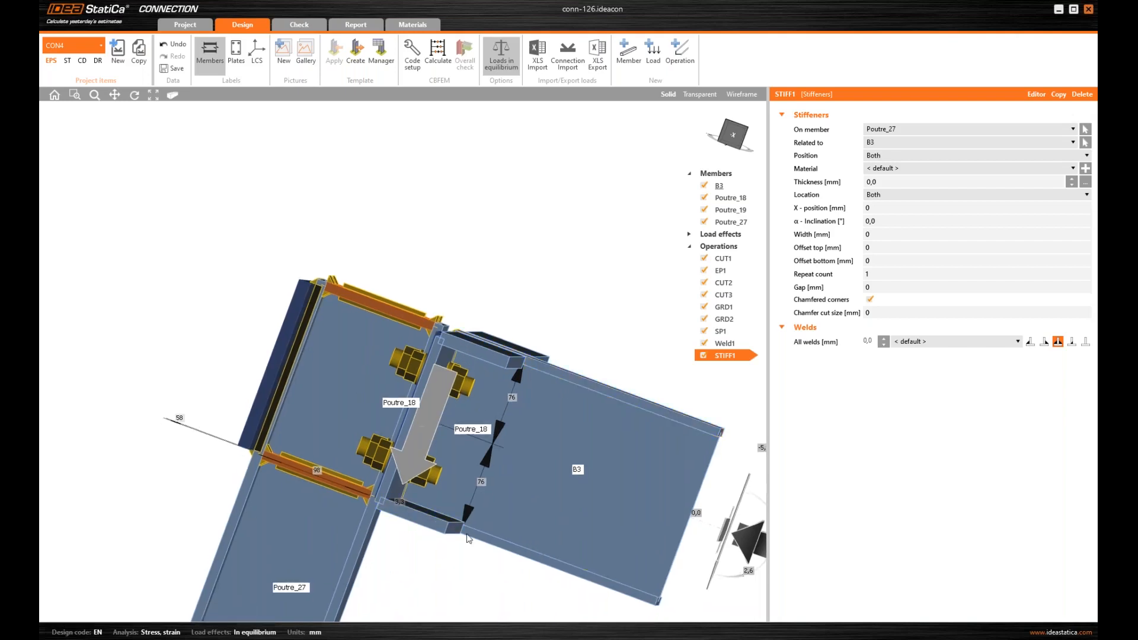
{"action": "scroll", "coordinate": [355, 510], "scroll_direction": "up", "scroll_amount": 3}
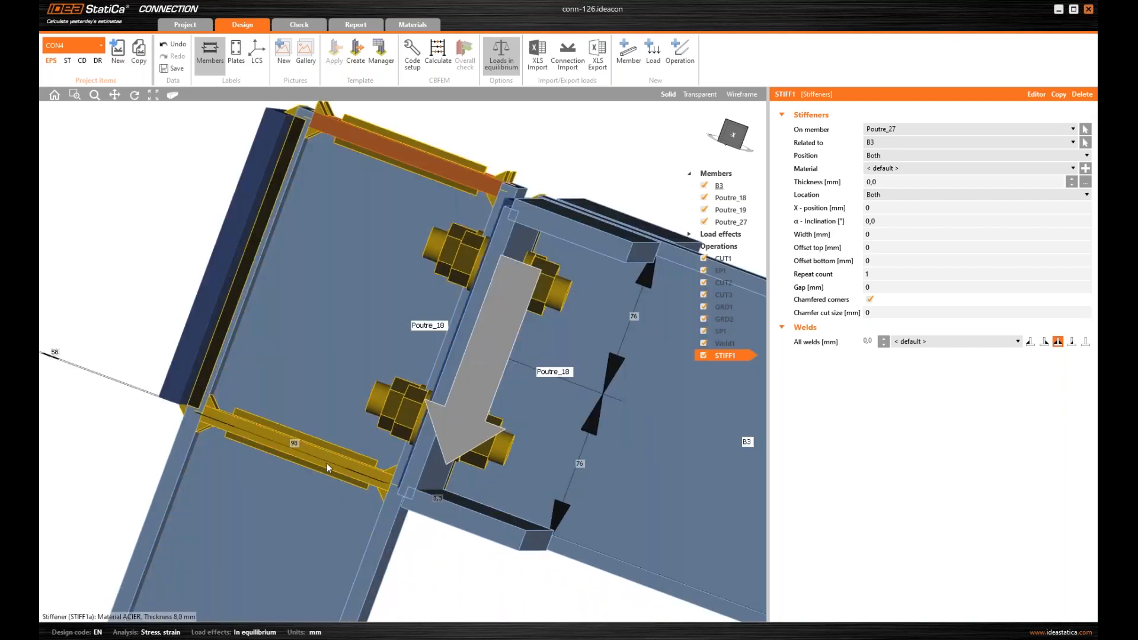
{"action": "right_click_drag", "start_coordinate": [326, 464], "coordinate": [324, 398]}
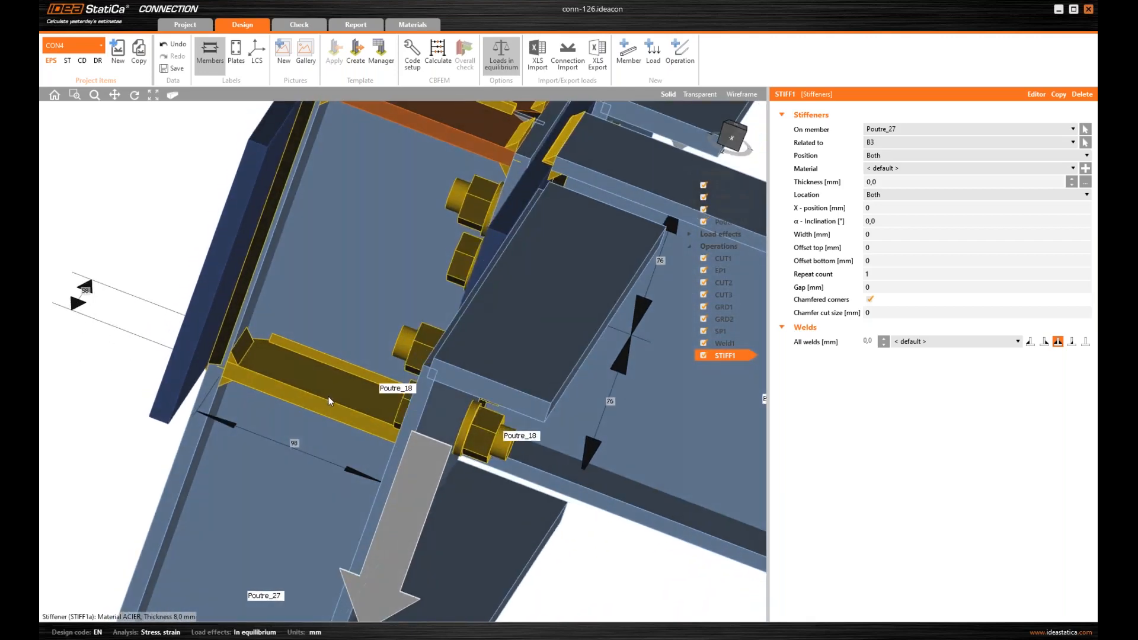
{"action": "scroll", "coordinate": [327, 391], "scroll_direction": "down", "scroll_amount": 5}
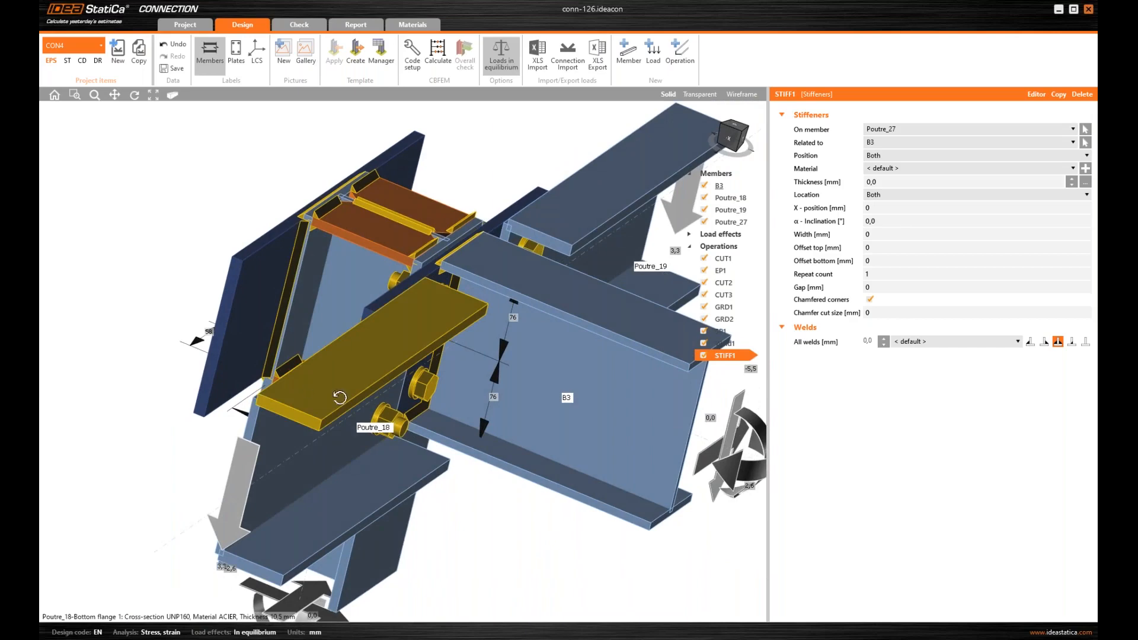
{"action": "right_click_drag", "start_coordinate": [339, 397], "coordinate": [362, 355]}
Set the stiffeners' thickness to 6 mm and give them single-sided fillet welds of 4 mm.
{"action": "left_click", "coordinate": [838, 184]}
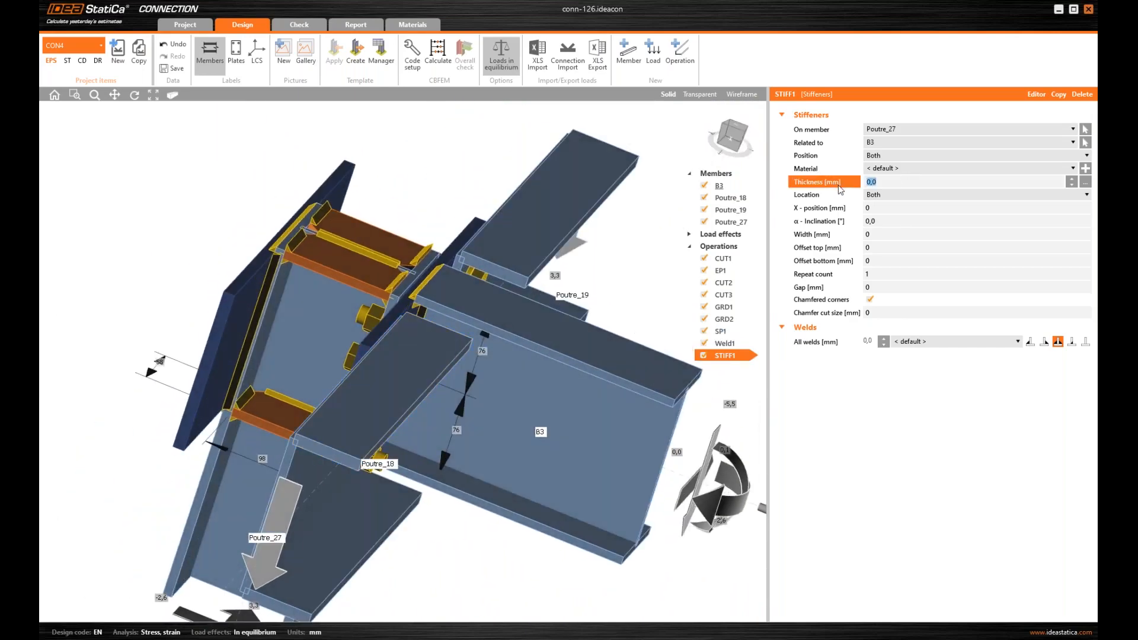
{"action": "key", "text": "Tab"}
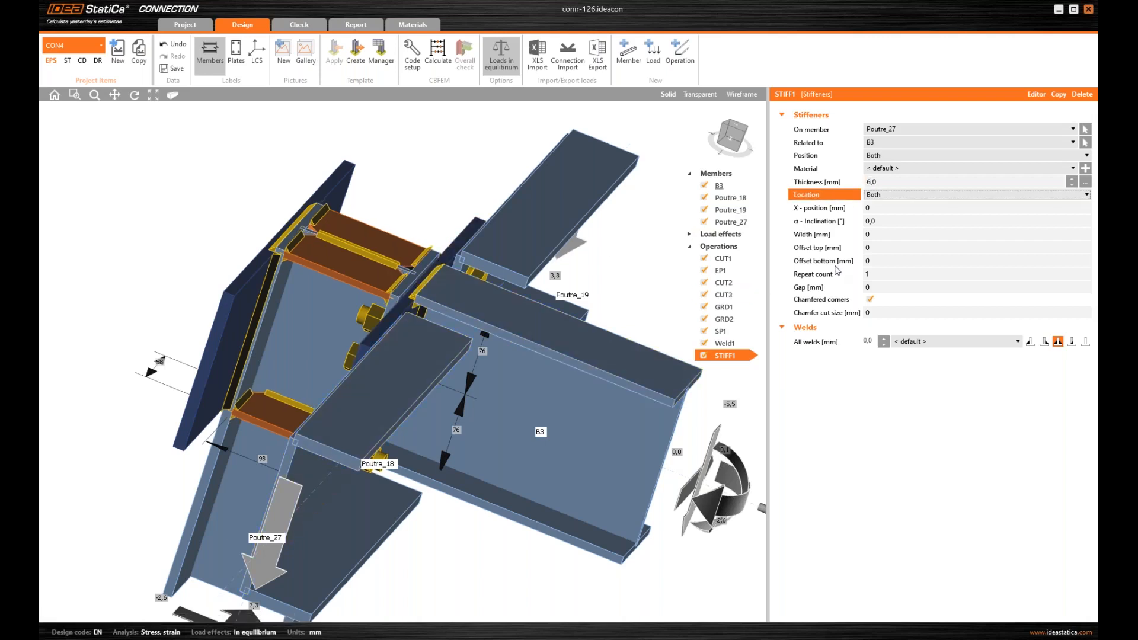
{"action": "left_click", "coordinate": [1030, 342]}
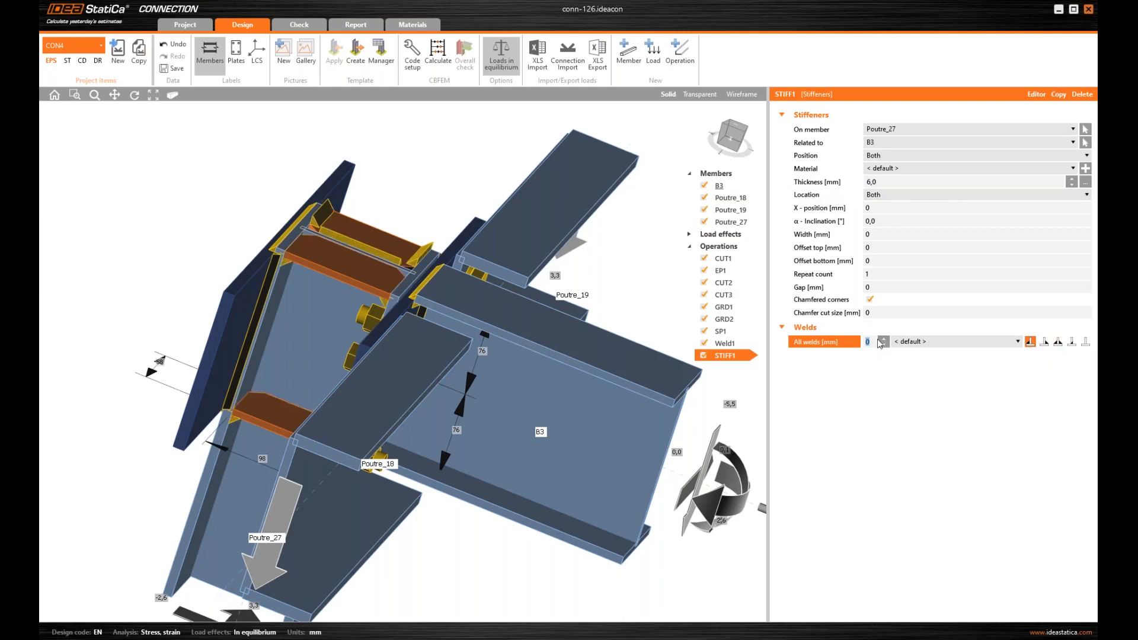
{"action": "type", "text": "4"}
{"action": "key", "text": "Tab"}
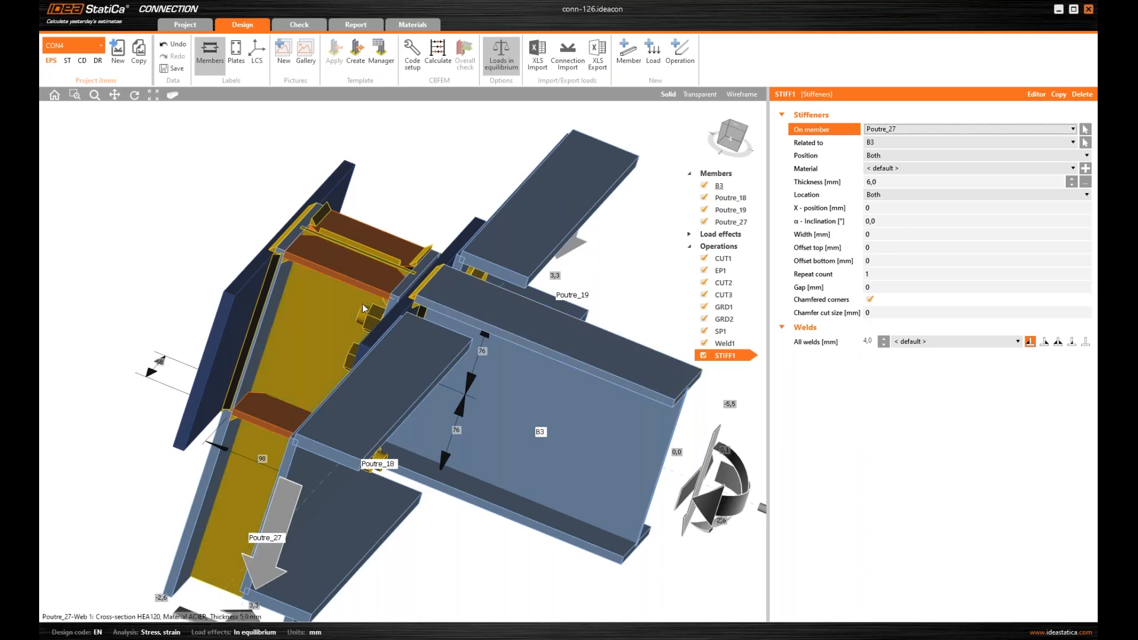
Inspect from both sides of Poutre_27's web on which face of each stiffener the welds lie.
{"action": "right_click_drag", "start_coordinate": [367, 289], "coordinate": [311, 273]}
{"action": "scroll", "coordinate": [300, 296], "scroll_direction": "up", "scroll_amount": 3}
{"action": "right_click_drag", "start_coordinate": [376, 368], "coordinate": [556, 267]}
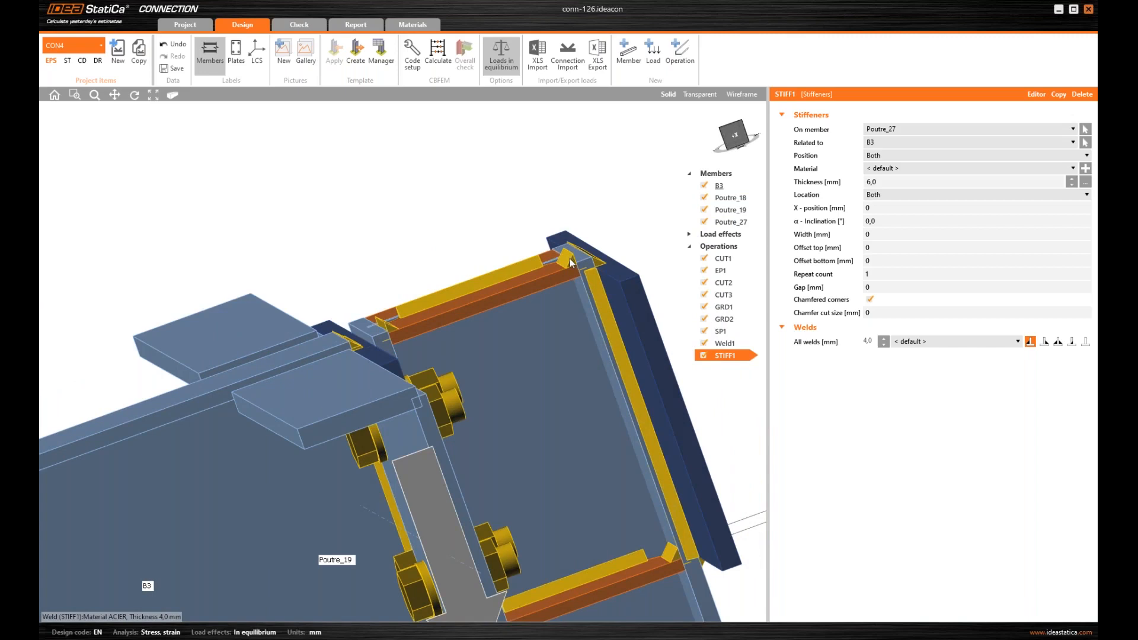
{"action": "scroll", "coordinate": [535, 266], "scroll_direction": "up", "scroll_amount": 3}
{"action": "right_click_drag", "start_coordinate": [506, 301], "coordinate": [521, 310]}
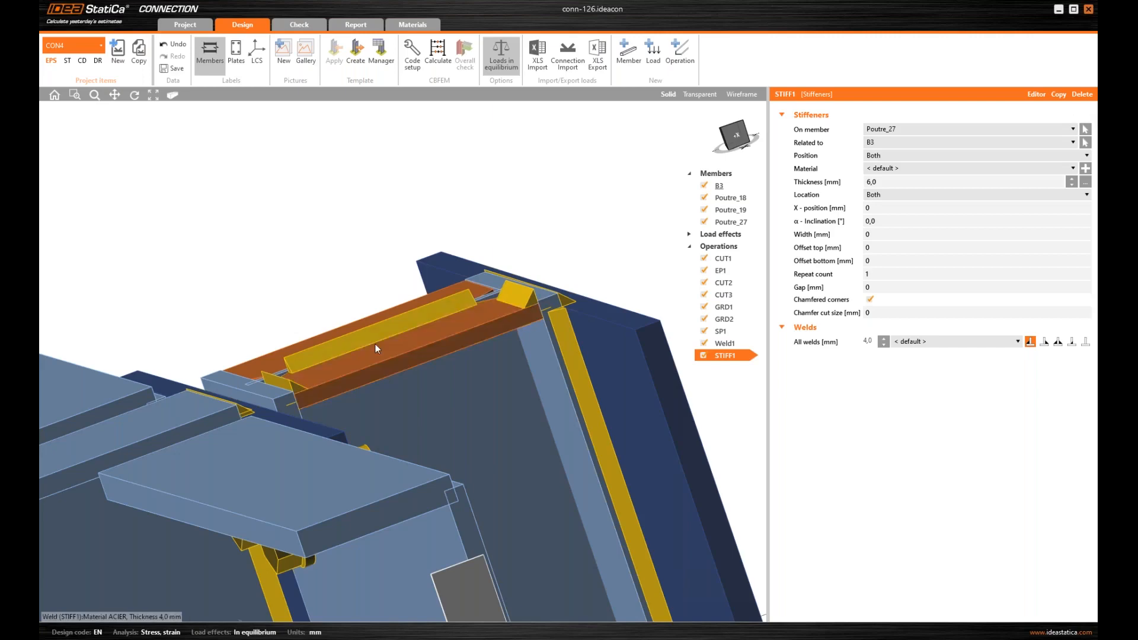
{"action": "middle_click_drag", "start_coordinate": [372, 347], "coordinate": [255, 414]}
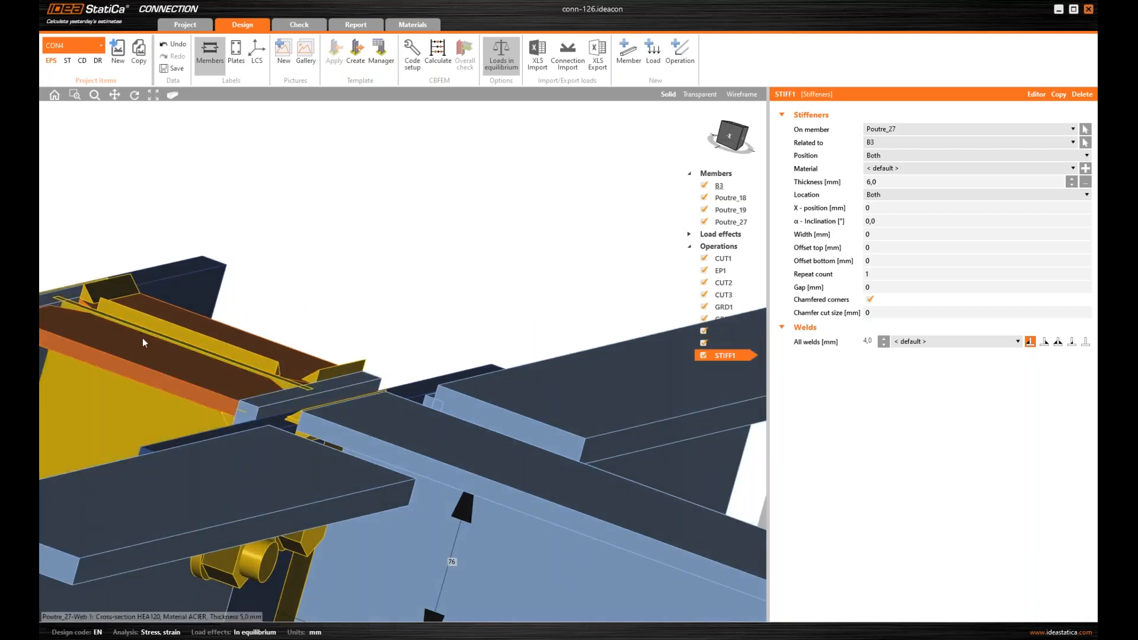
{"action": "middle_click_drag", "start_coordinate": [241, 357], "coordinate": [437, 391]}
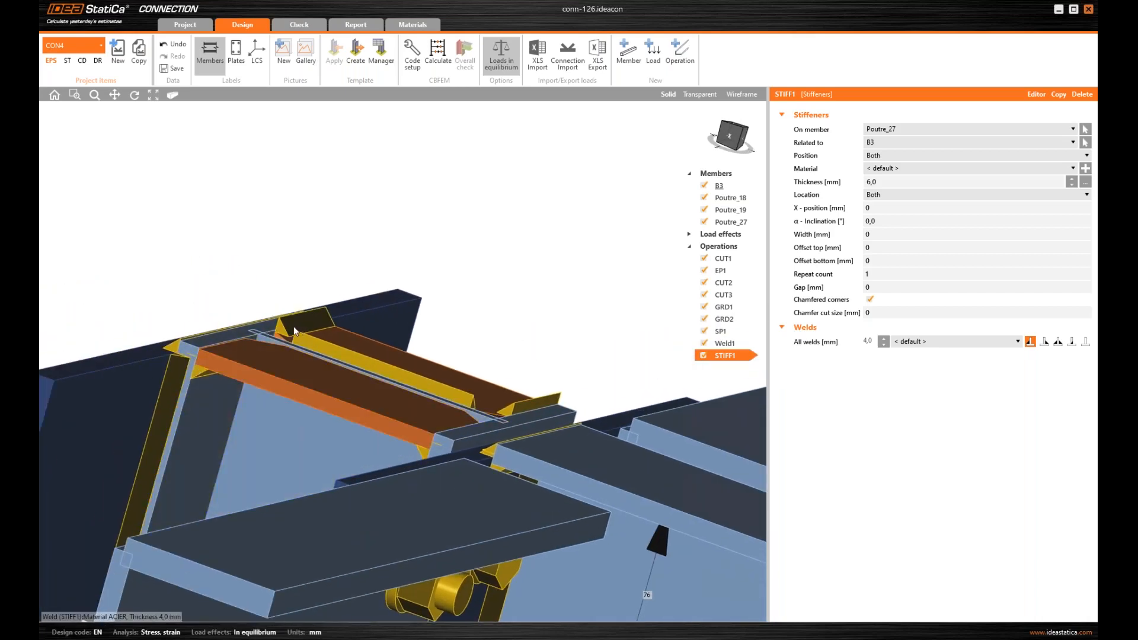
{"action": "middle_click_drag", "start_coordinate": [360, 410], "coordinate": [453, 415]}
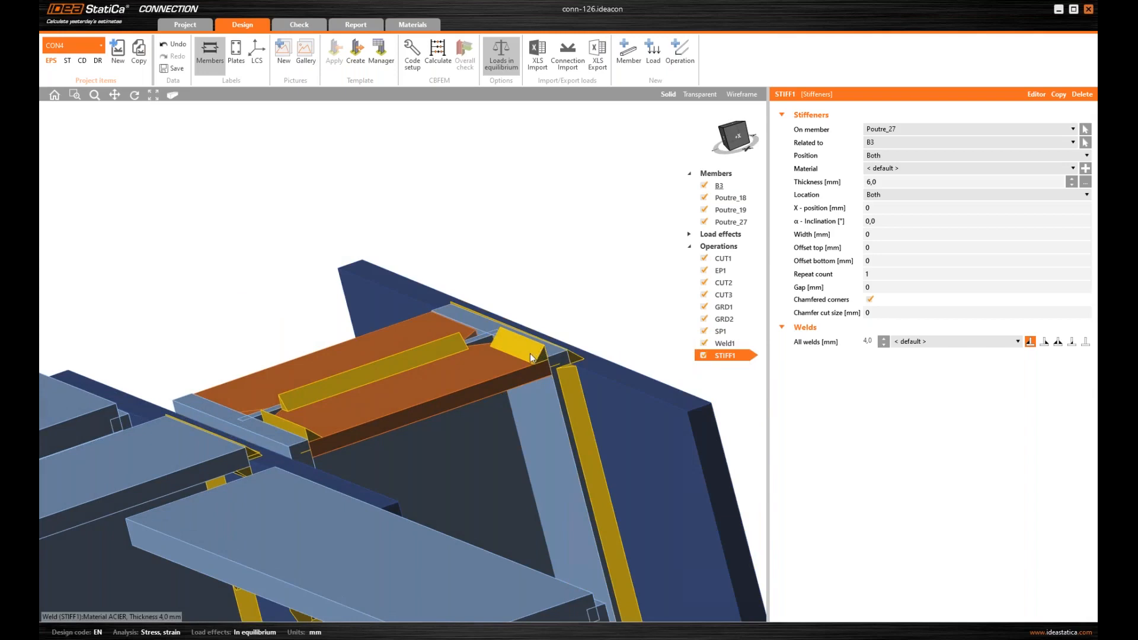
{"action": "scroll", "coordinate": [530, 357], "scroll_direction": "down", "scroll_amount": 2}
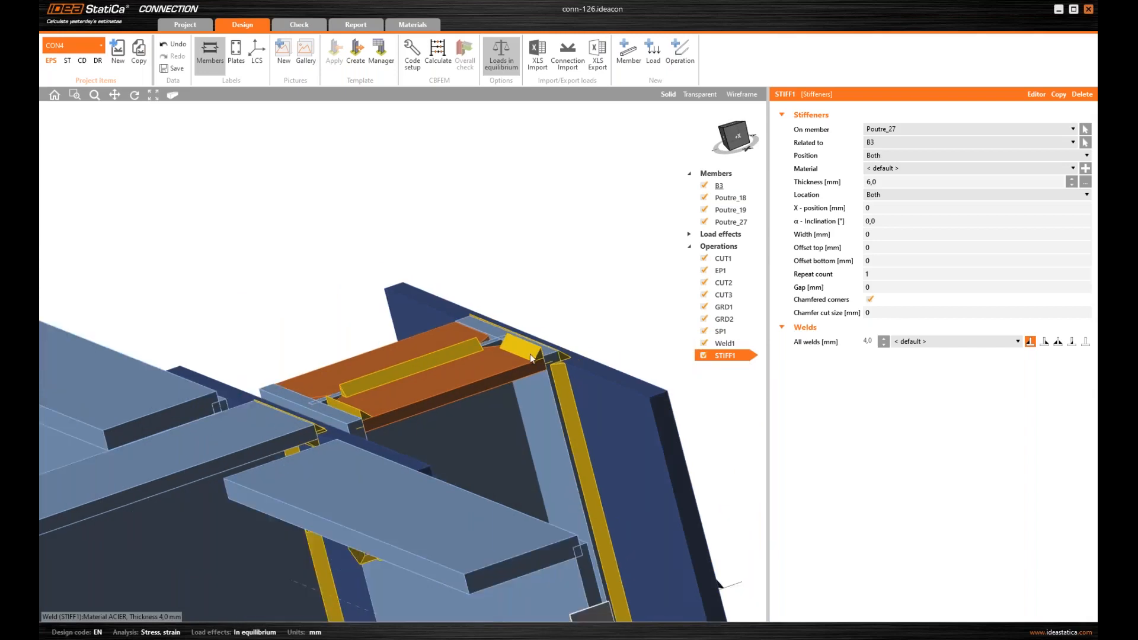
{"action": "middle_click_drag", "start_coordinate": [529, 354], "coordinate": [421, 407]}
{"action": "middle_click_drag", "start_coordinate": [362, 437], "coordinate": [544, 394]}
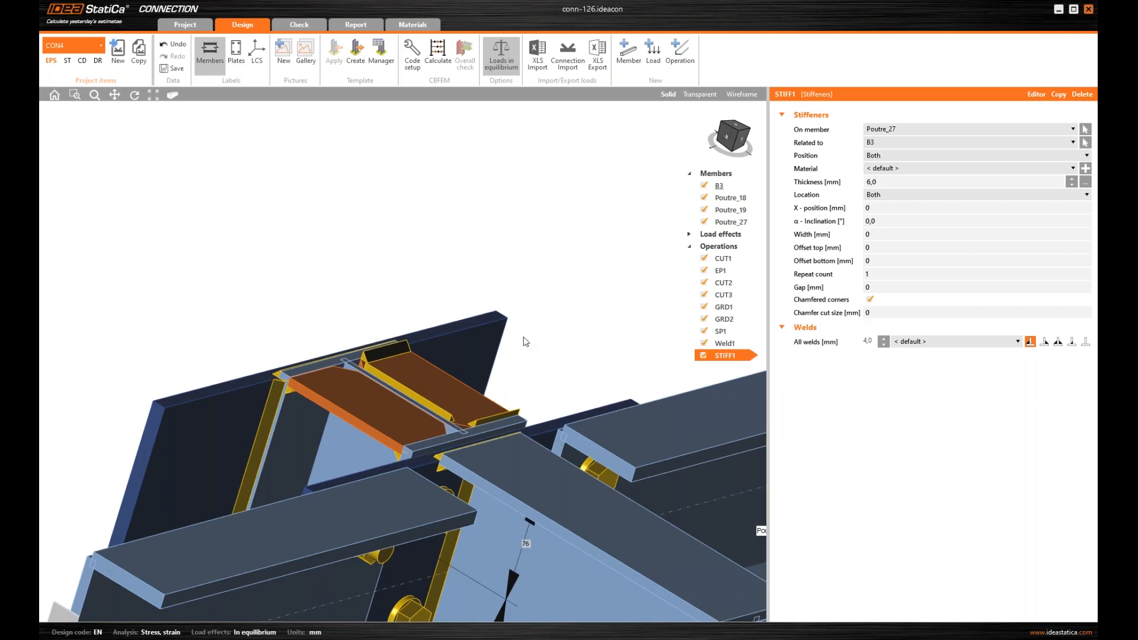
{"action": "mouse_move", "coordinate": [367, 415]}
{"action": "middle_mouse_down"}
{"action": "mouse_move", "coordinate": [351, 411]}
{"action": "mouse_move", "coordinate": [366, 402]}
{"action": "middle_mouse_up"}
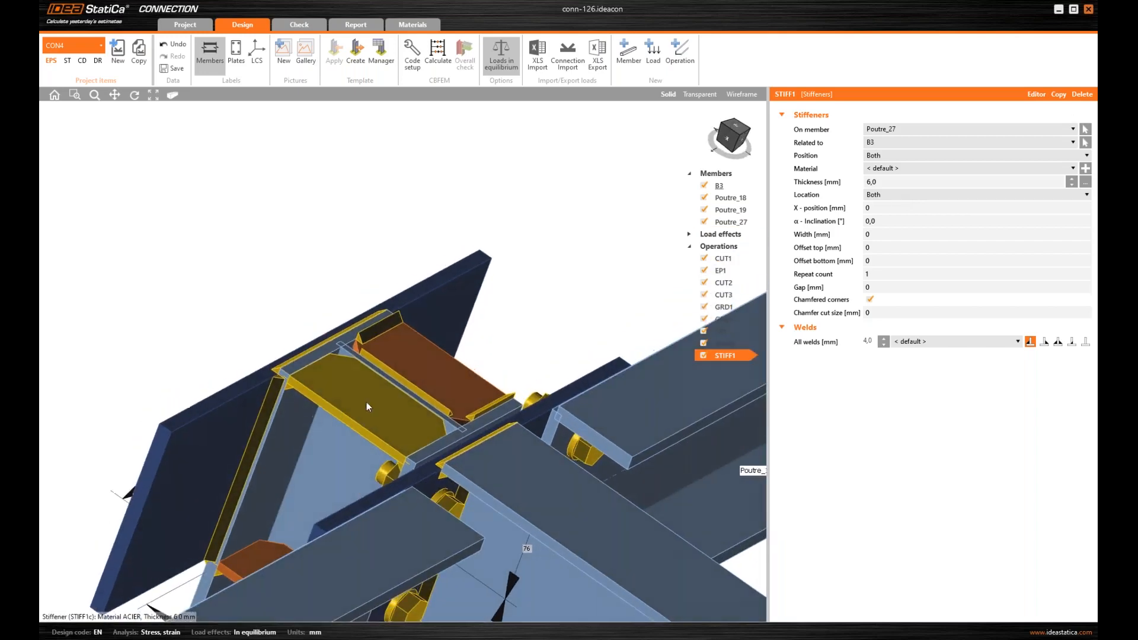
{"action": "middle_click_drag", "start_coordinate": [574, 378], "coordinate": [510, 368]}
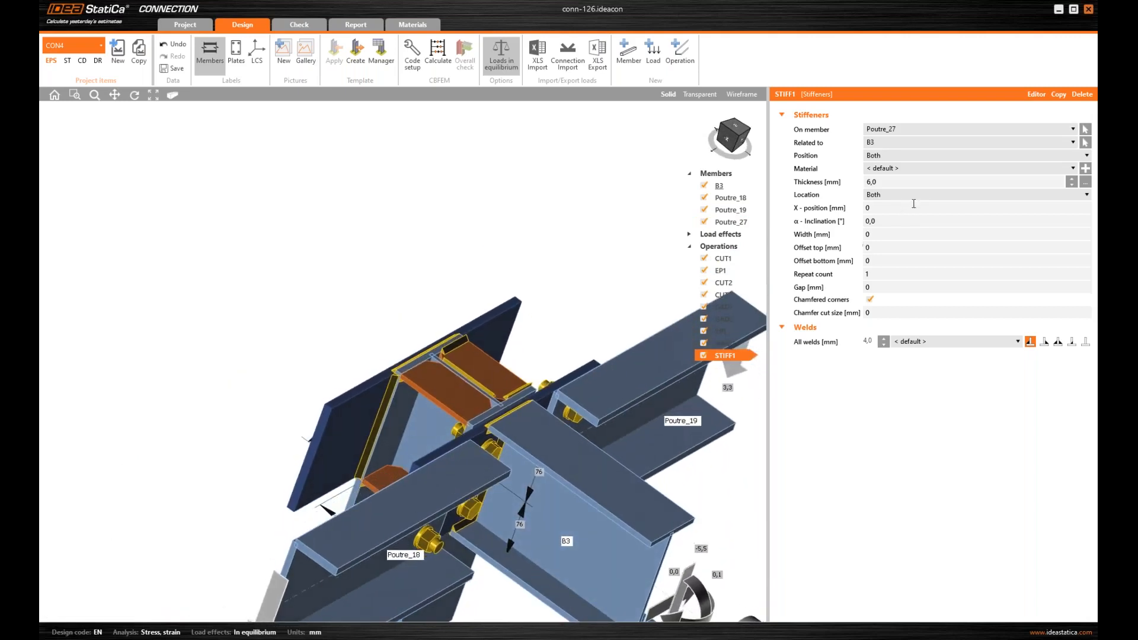
Set the stiffeners' location to Rear so that only one side of Poutre_27's web is stiffened.
{"action": "left_click", "coordinate": [908, 195]}
{"action": "left_click", "coordinate": [901, 217]}
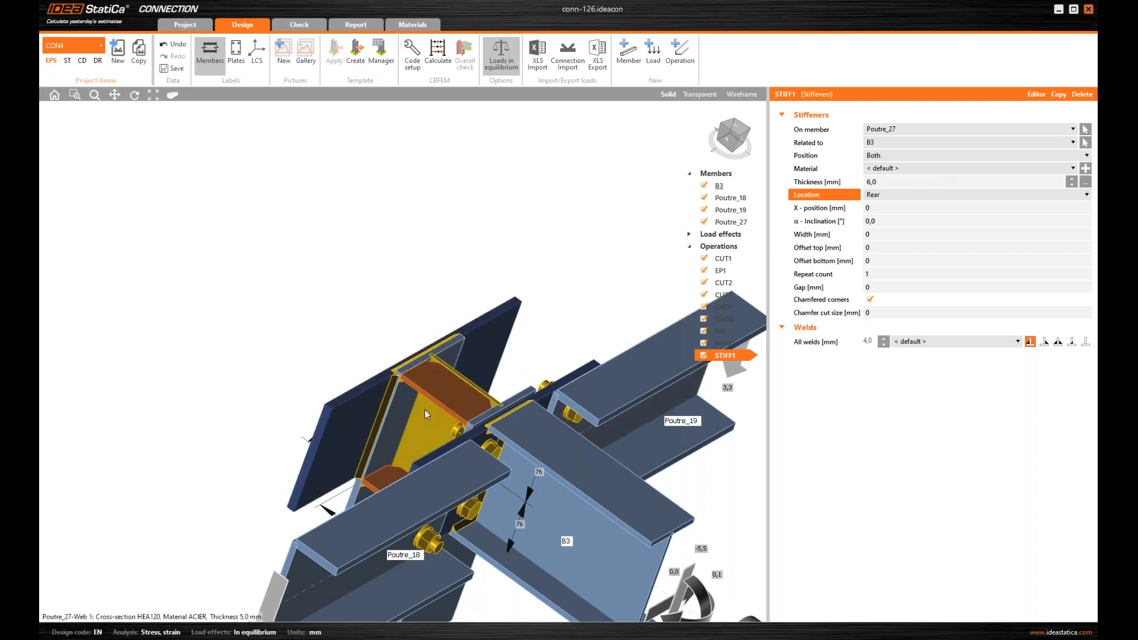
{"action": "scroll", "coordinate": [429, 414], "scroll_direction": "up", "scroll_amount": 3}
{"action": "middle_click_drag", "start_coordinate": [437, 421], "coordinate": [442, 420]}
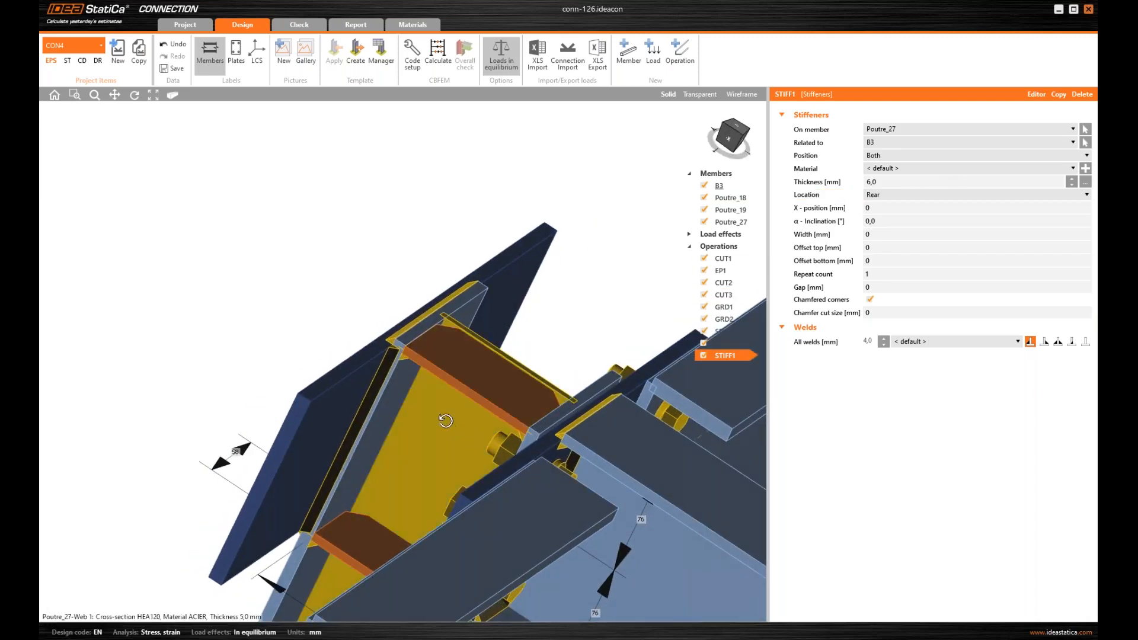
{"action": "middle_click_drag", "start_coordinate": [446, 420], "coordinate": [356, 418]}
Copy the rear stiffener operation and set the copy's location to Front.
{"action": "left_click", "coordinate": [1058, 95]}
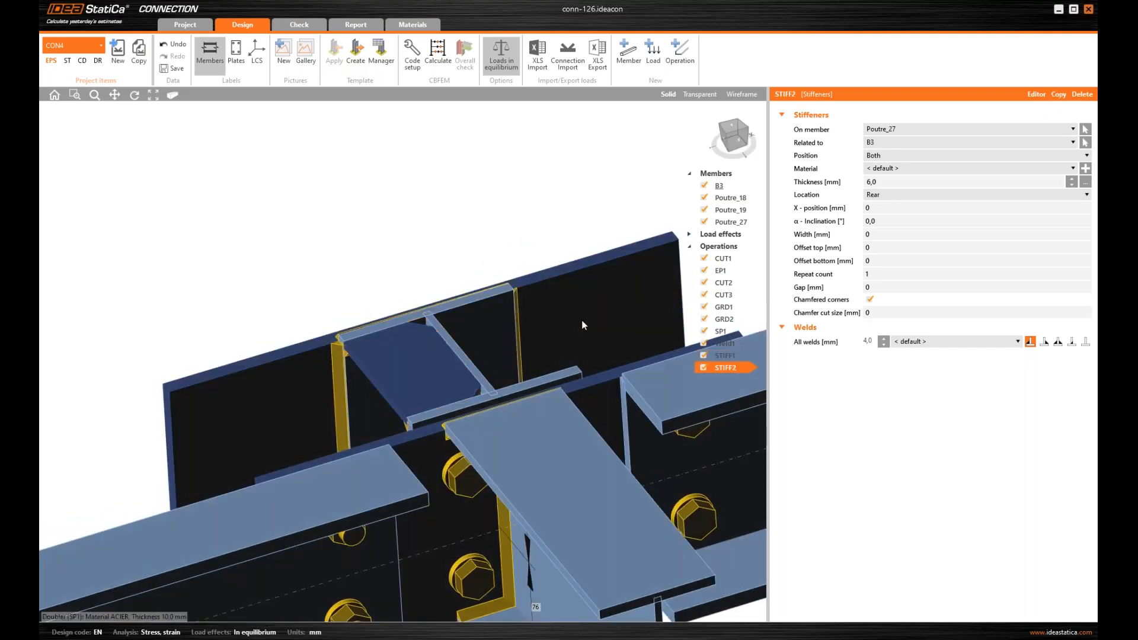
{"action": "left_click", "coordinate": [903, 196]}
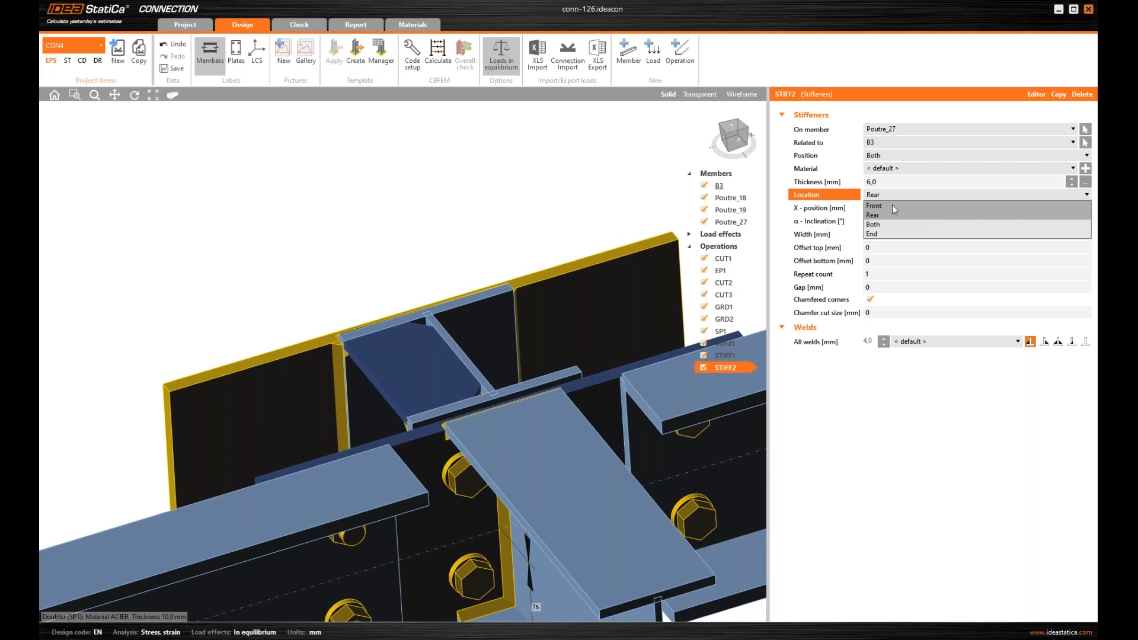
{"action": "left_click", "coordinate": [891, 205]}
{"action": "middle_click_drag", "start_coordinate": [527, 420], "coordinate": [536, 350]}
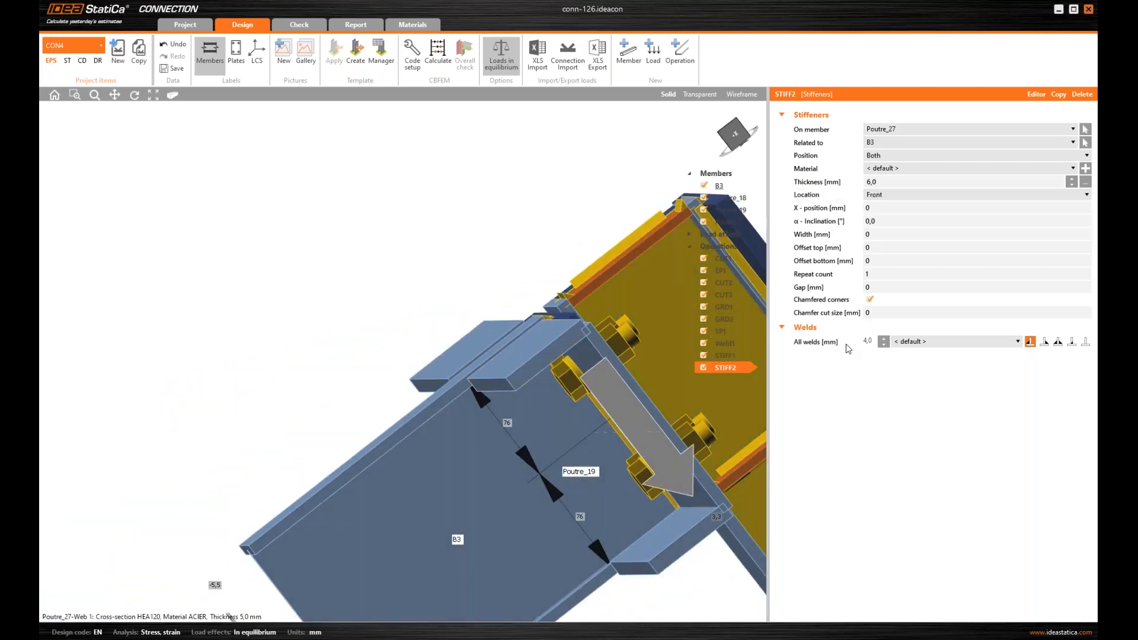
Switch the front stiffeners' single-sided fillet welds to the opposite face and check both stiffener pairs.
{"action": "left_click", "coordinate": [1046, 343]}
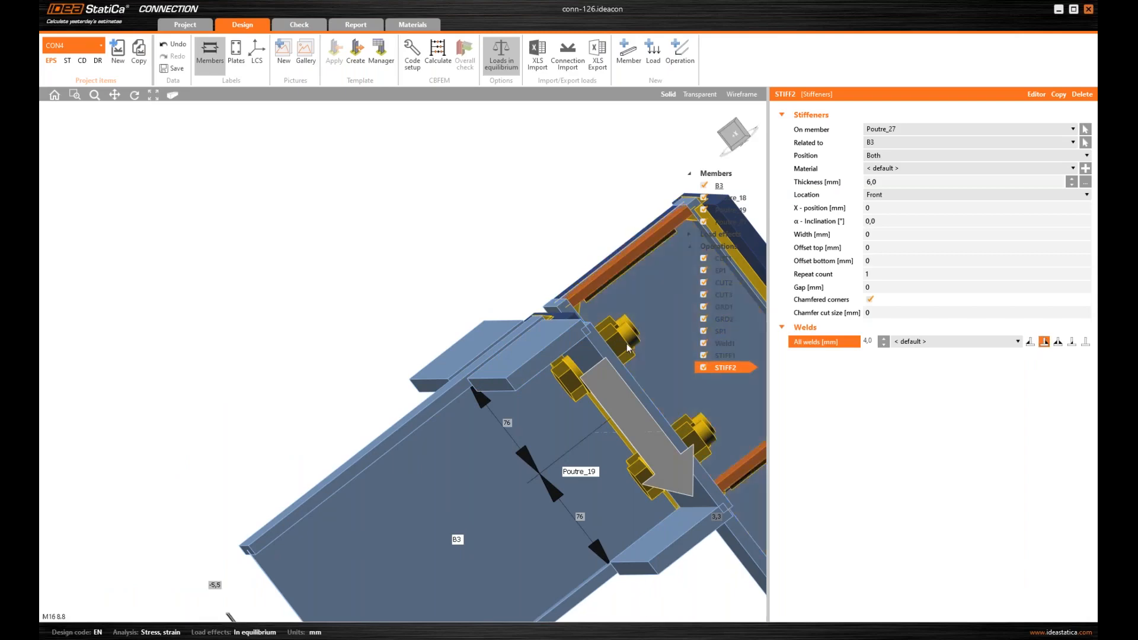
{"action": "middle_click_drag", "start_coordinate": [627, 343], "coordinate": [487, 356]}
{"action": "scroll", "coordinate": [487, 356], "scroll_direction": "down", "scroll_amount": 3}
{"action": "middle_click_drag", "start_coordinate": [406, 399], "coordinate": [456, 409]}
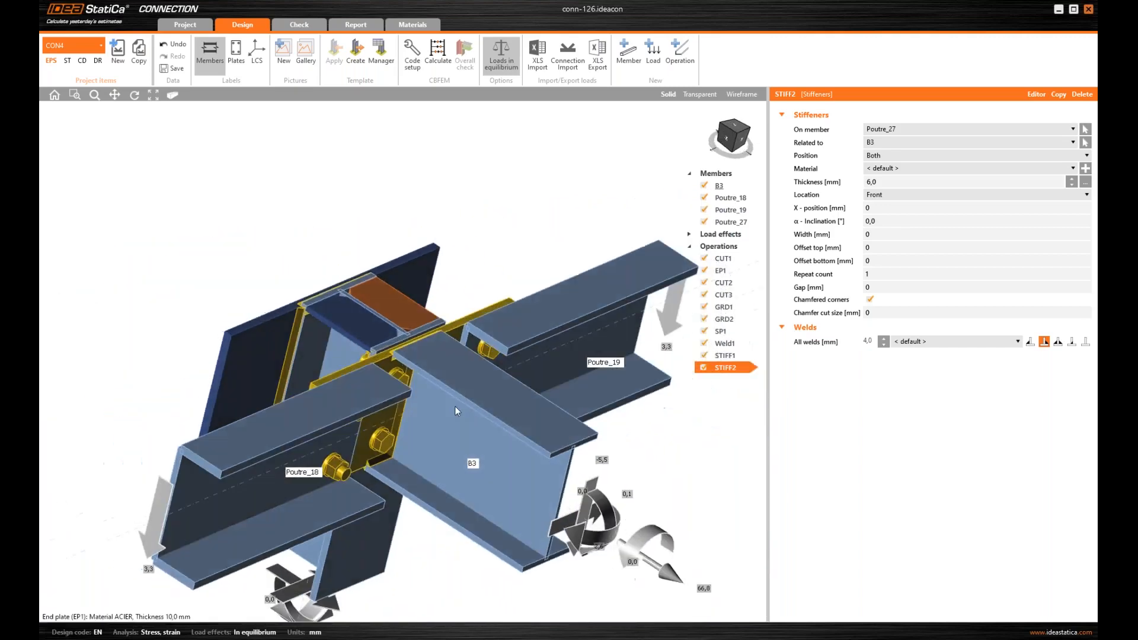
{"action": "scroll", "coordinate": [421, 370], "scroll_direction": "up", "scroll_amount": 3}
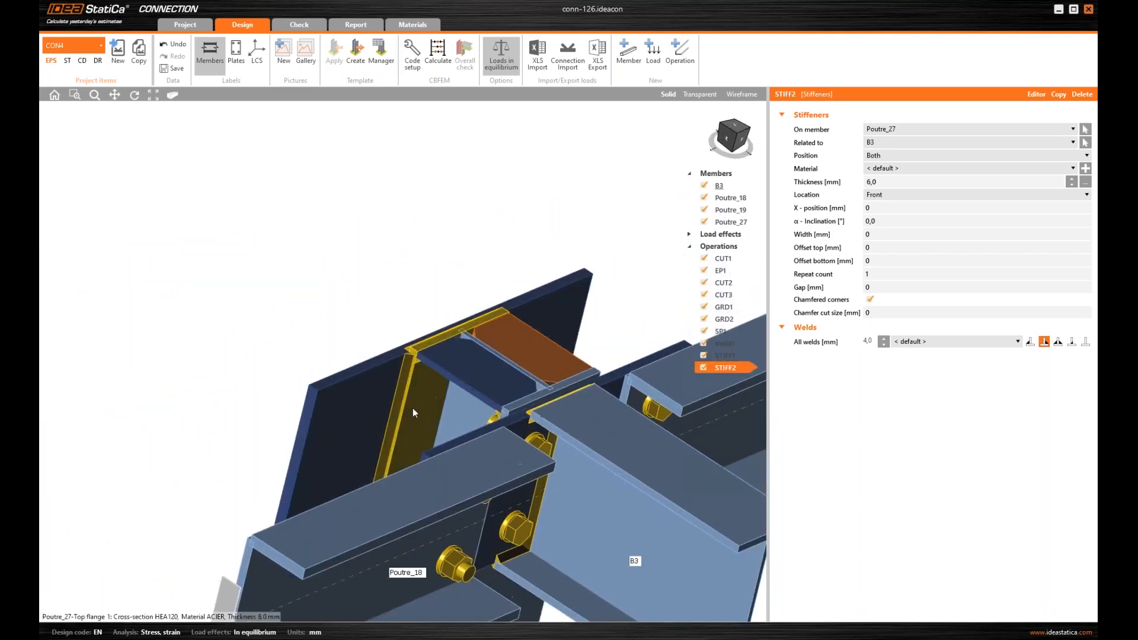
Add a bolt/anchor grid operation to the joint and set its fastener to Anchors.
{"action": "middle_click_drag", "start_coordinate": [448, 384], "coordinate": [378, 449]}
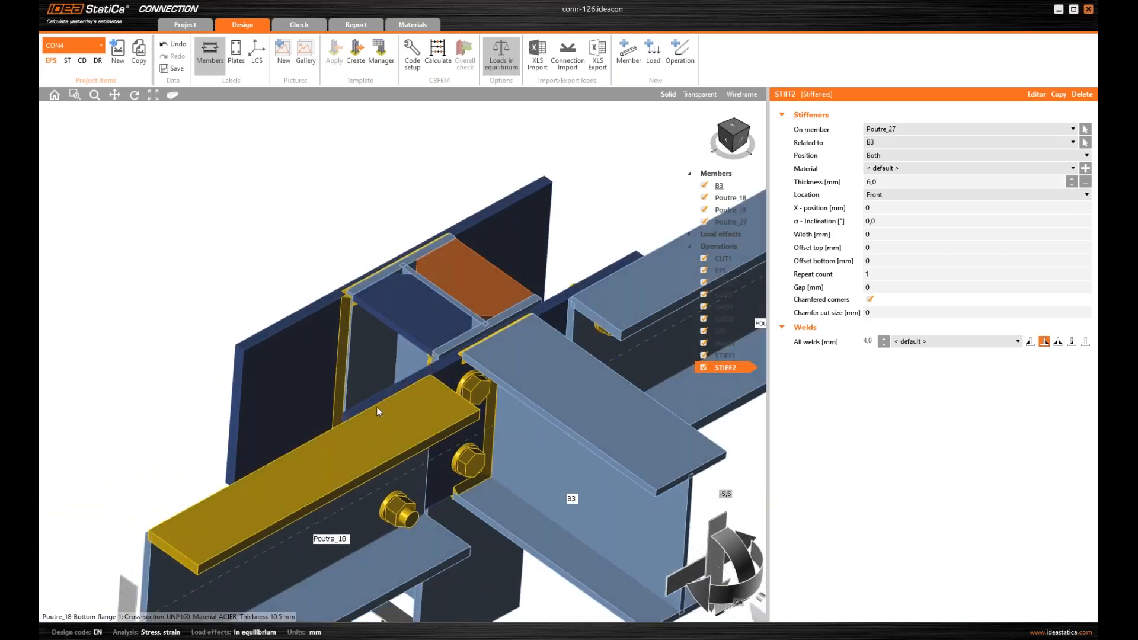
{"action": "scroll", "coordinate": [376, 406], "scroll_direction": "down", "scroll_amount": 5}
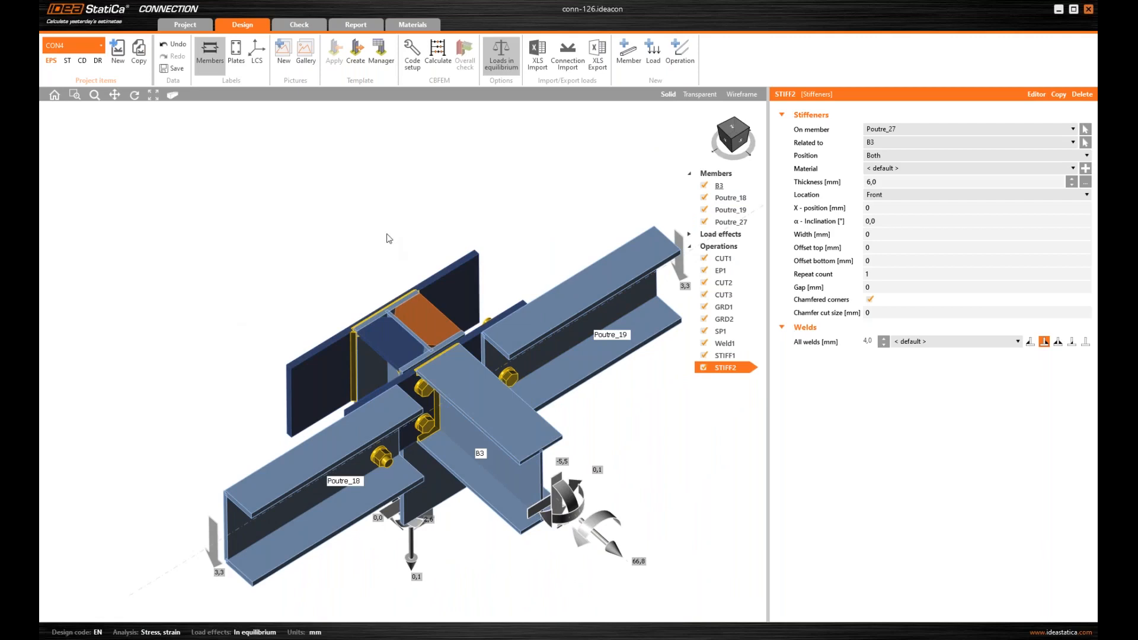
{"action": "left_click", "coordinate": [681, 57]}
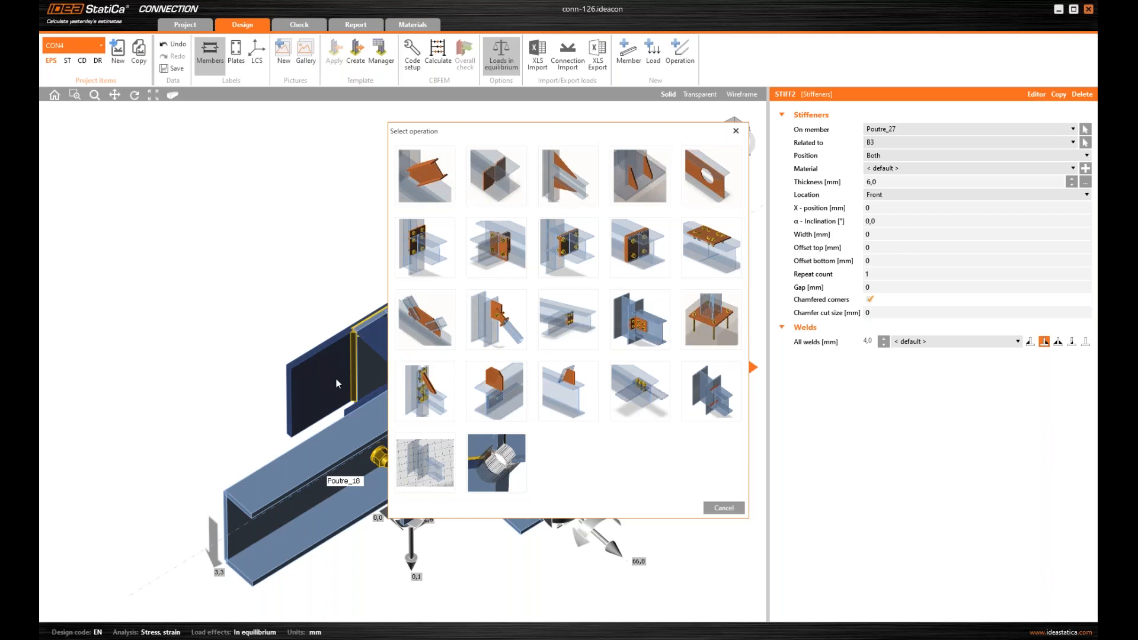
{"action": "left_click", "coordinate": [645, 388]}
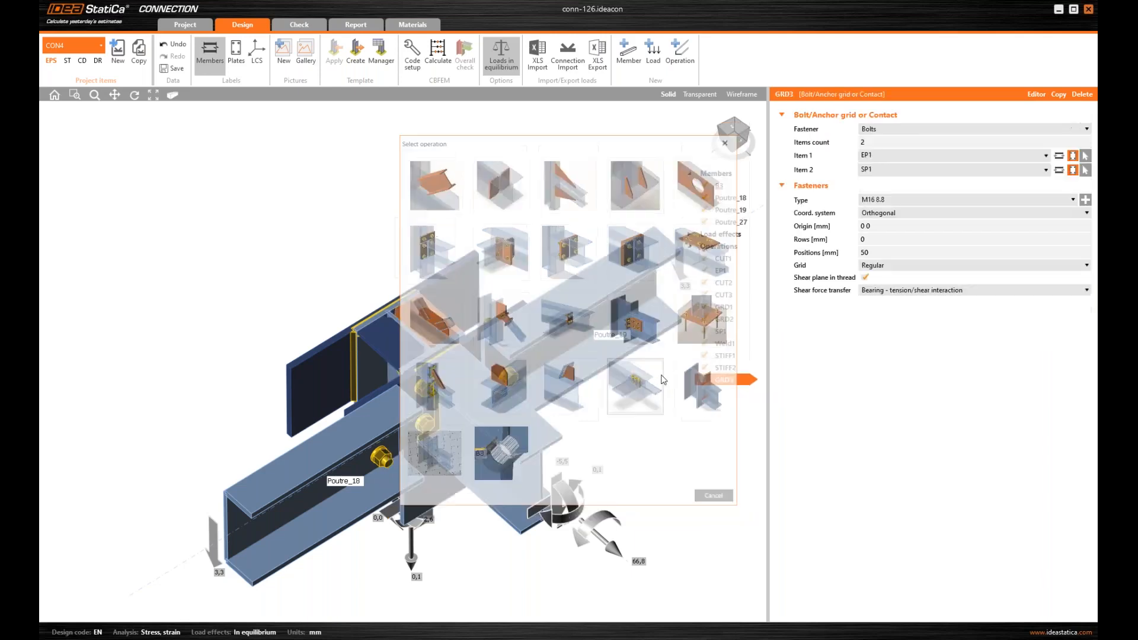
{"action": "left_click", "coordinate": [924, 128]}
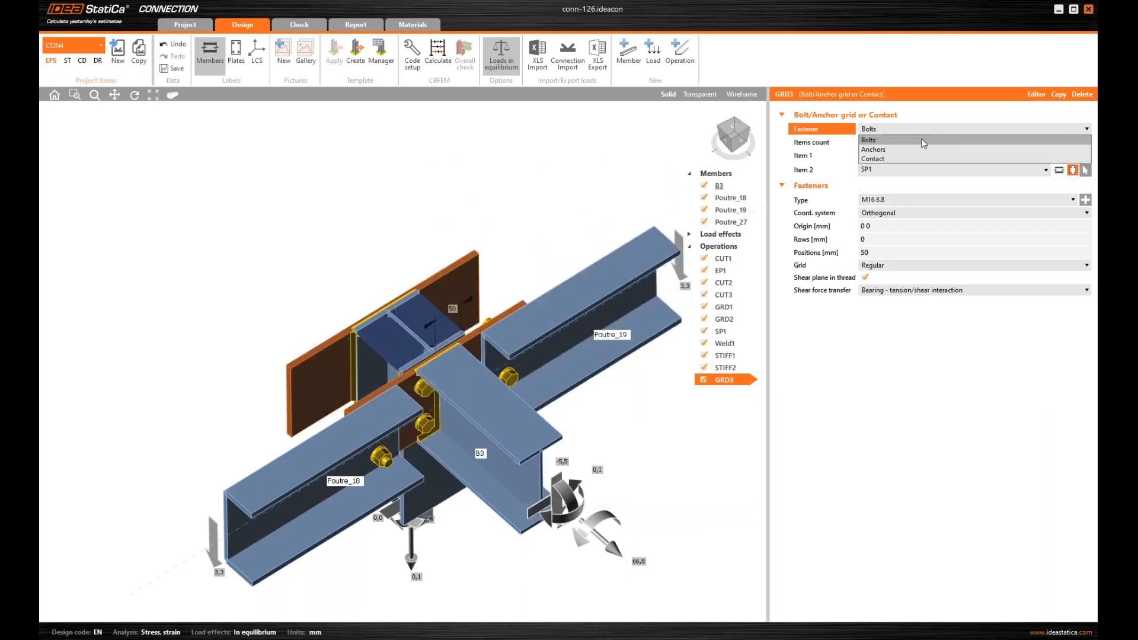
{"action": "left_click", "coordinate": [922, 149]}
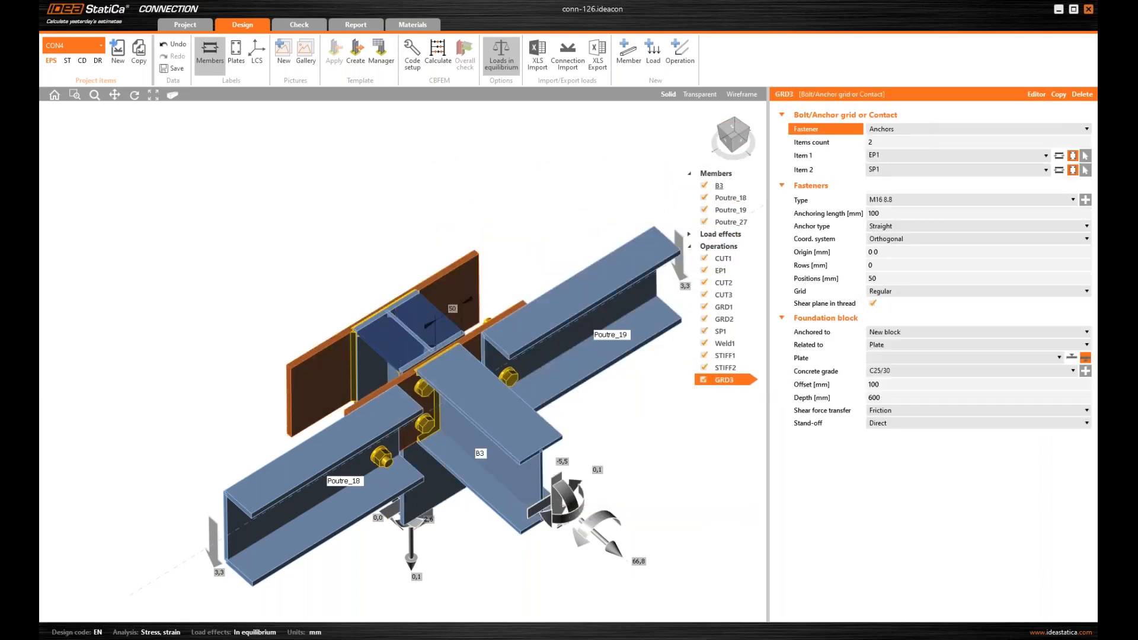
Relate the foundation block to plate SP1 and flip the block to the plate's opposite side.
{"action": "mouse_move", "coordinate": [513, 397]}
{"action": "right_mouse_down"}
{"action": "mouse_move", "coordinate": [522, 379]}
{"action": "mouse_move", "coordinate": [496, 394]}
{"action": "mouse_move", "coordinate": [498, 449]}
{"action": "mouse_move", "coordinate": [551, 365]}
{"action": "mouse_move", "coordinate": [515, 379]}
{"action": "right_mouse_up"}
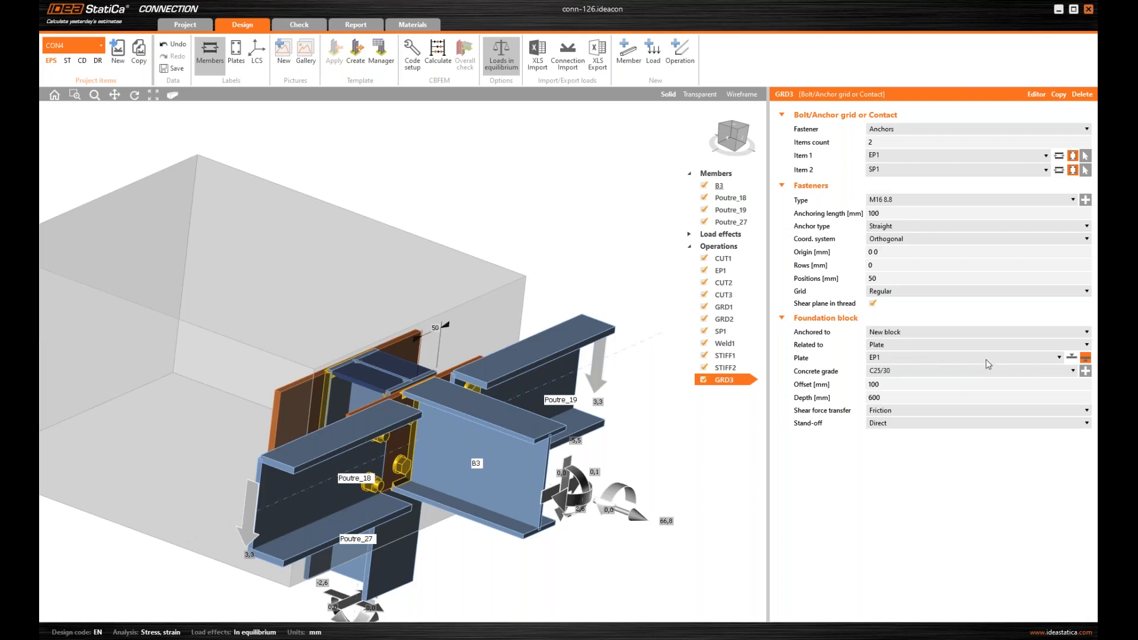
{"action": "left_click", "coordinate": [922, 358]}
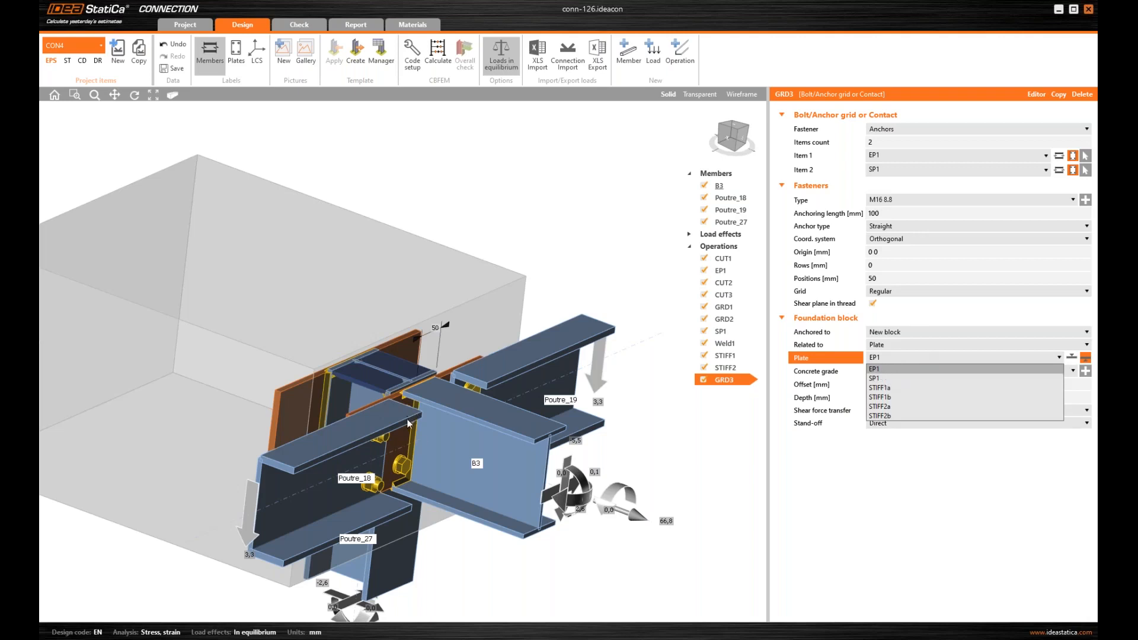
{"action": "left_click", "coordinate": [895, 379]}
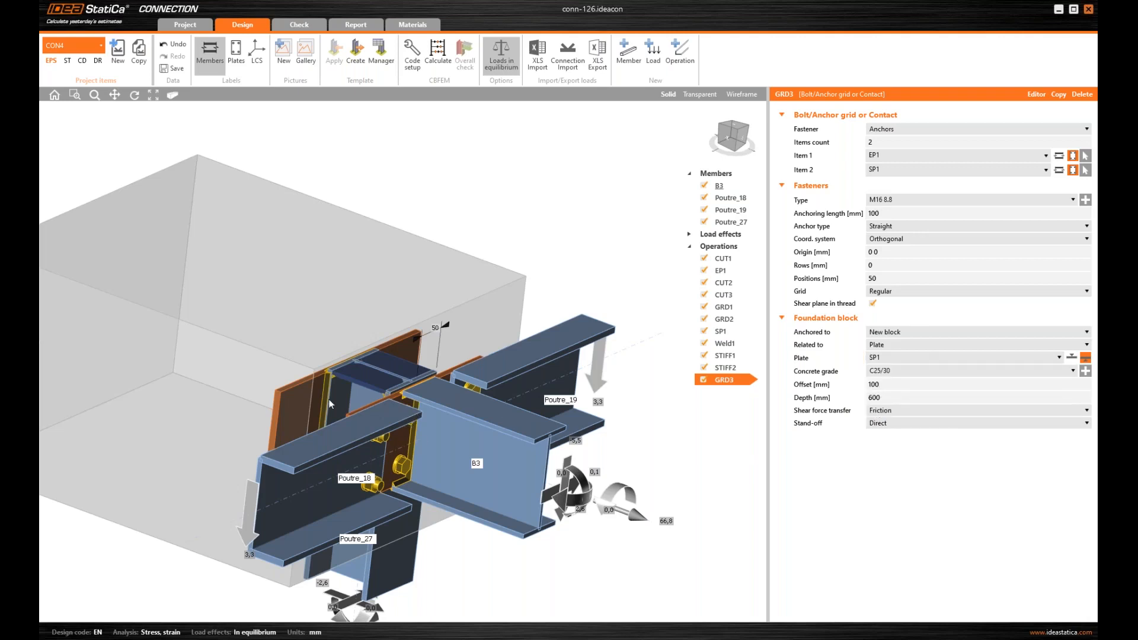
{"action": "left_click", "coordinate": [1083, 357]}
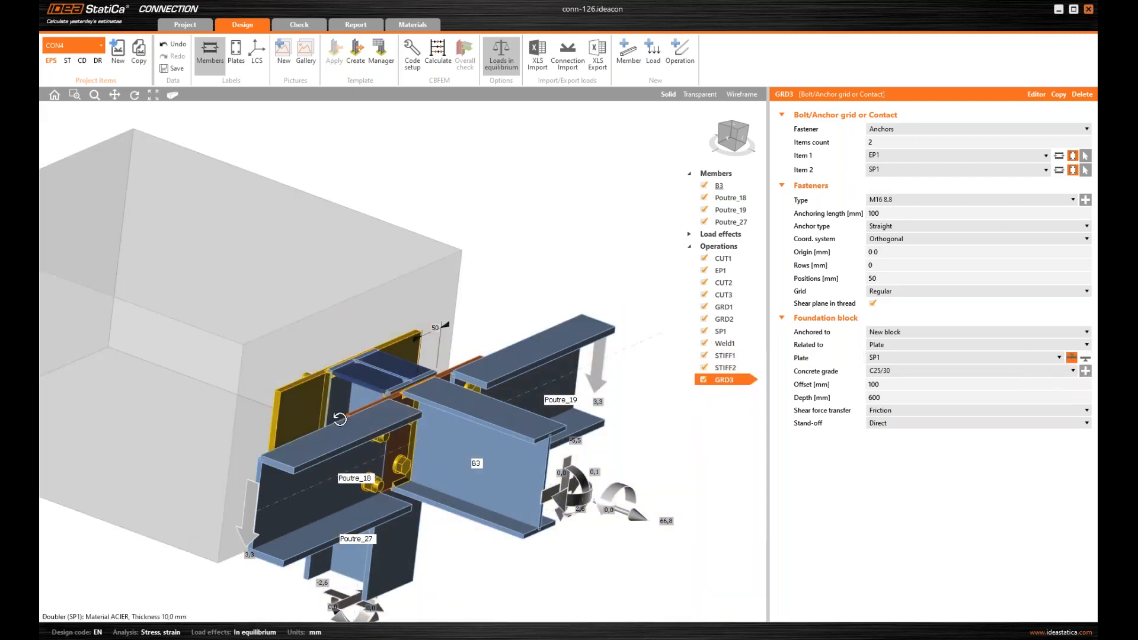
{"action": "middle_click_drag", "start_coordinate": [340, 419], "coordinate": [379, 405]}
{"action": "scroll", "coordinate": [304, 414], "scroll_direction": "up", "scroll_amount": 3}
{"action": "mouse_move", "coordinate": [304, 414]}
{"action": "middle_mouse_down"}
{"action": "mouse_move", "coordinate": [322, 396]}
{"action": "mouse_move", "coordinate": [282, 404]}
{"action": "mouse_move", "coordinate": [322, 406]}
{"action": "middle_mouse_up"}
{"action": "scroll", "coordinate": [322, 406], "scroll_direction": "down", "scroll_amount": 4}
{"action": "middle_click_drag", "start_coordinate": [414, 408], "coordinate": [447, 405]}
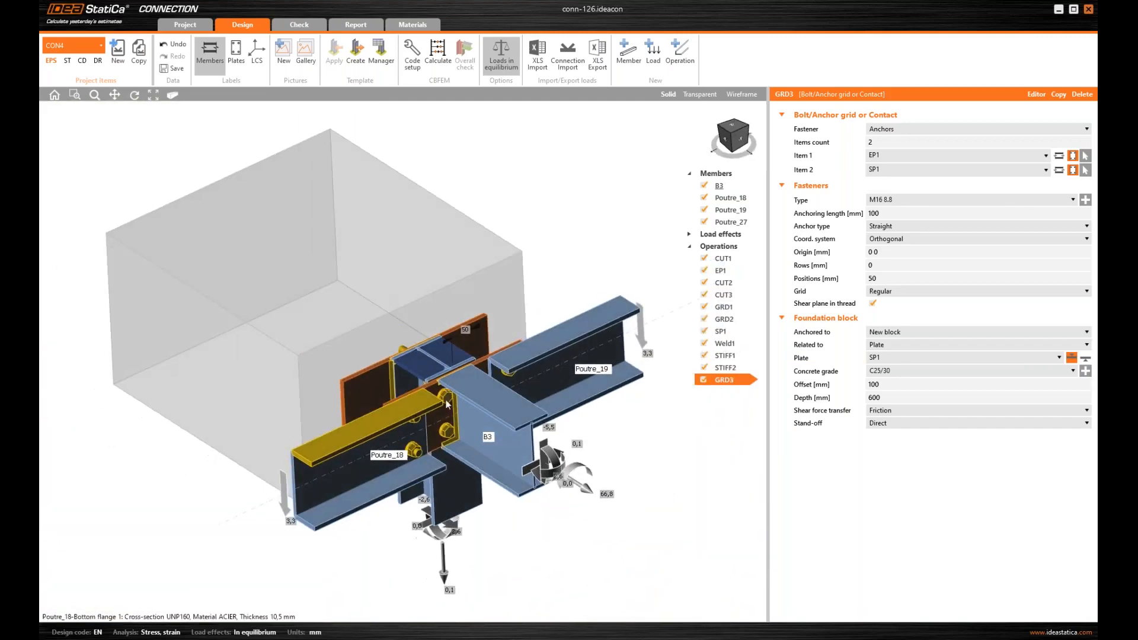
Set the foundation block's offset to 400 mm and check the block's extent around the members.
{"action": "left_click", "coordinate": [844, 382]}
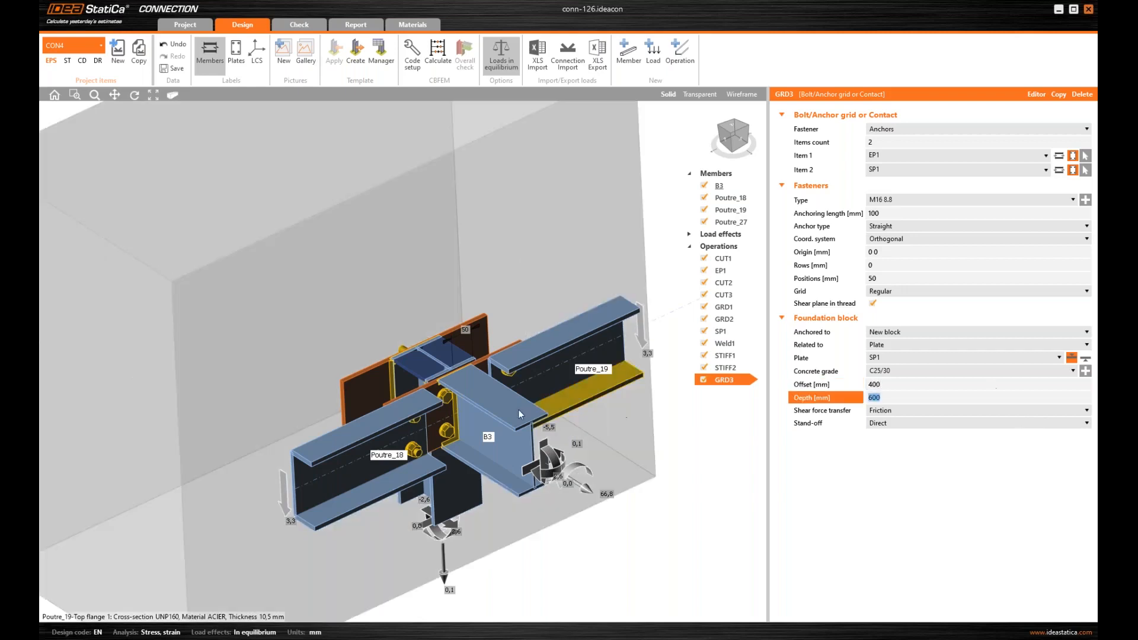
{"action": "scroll", "coordinate": [519, 409], "scroll_direction": "down", "scroll_amount": 1}
{"action": "middle_click_drag", "start_coordinate": [515, 428], "coordinate": [433, 380]}
{"action": "scroll", "coordinate": [447, 354], "scroll_direction": "down", "scroll_amount": 2}
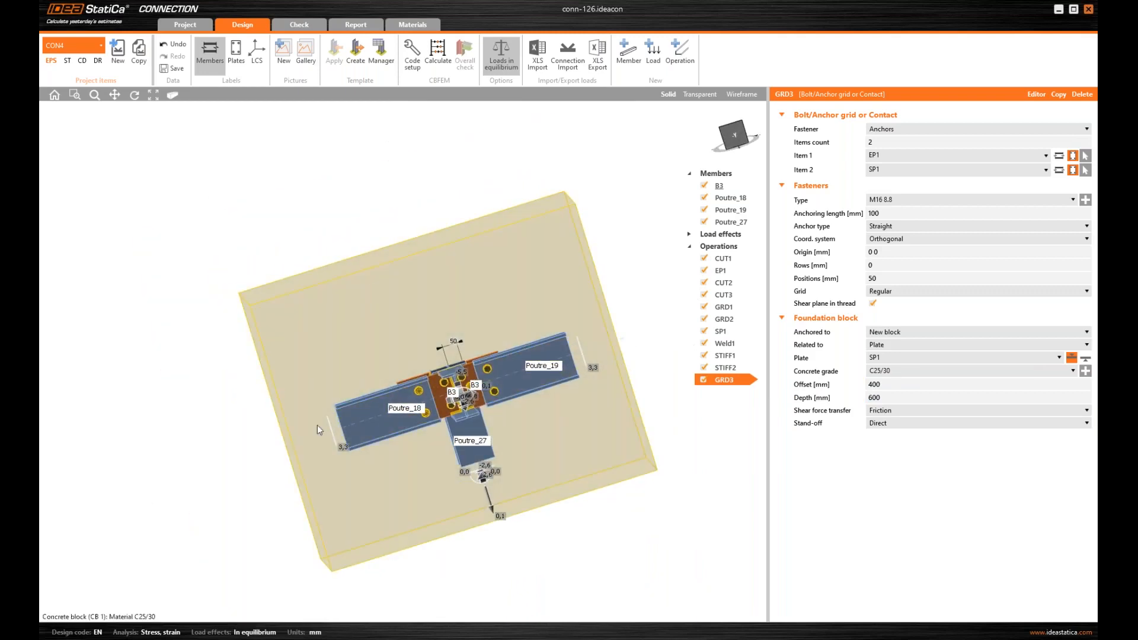
{"action": "middle_click_drag", "start_coordinate": [319, 427], "coordinate": [504, 288]}
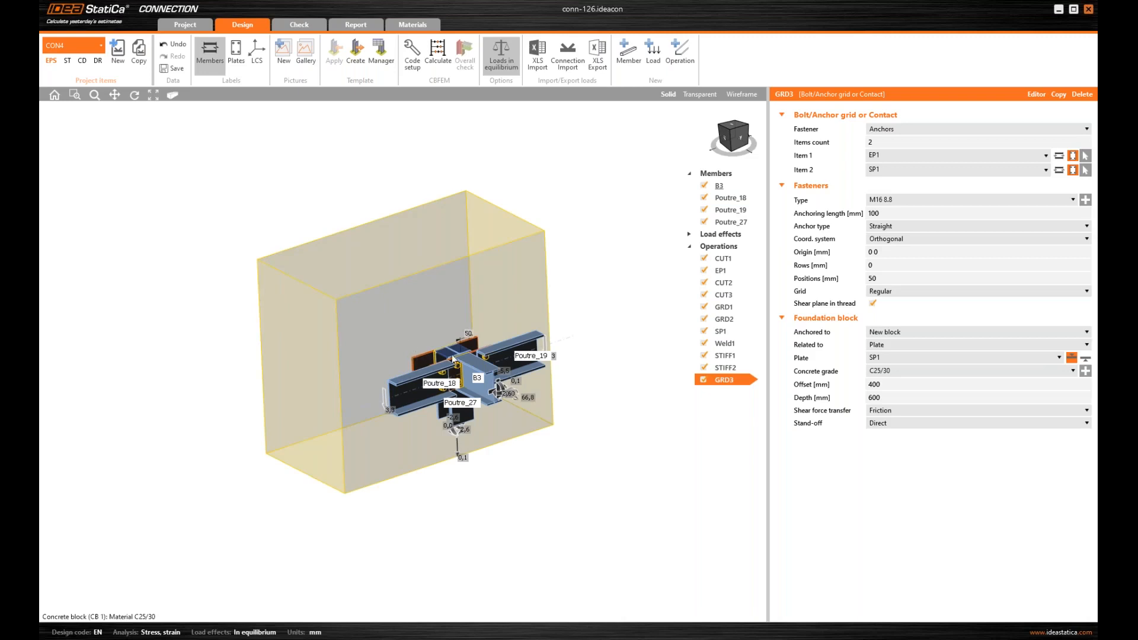
{"action": "middle_click_drag", "start_coordinate": [481, 382], "coordinate": [438, 432]}
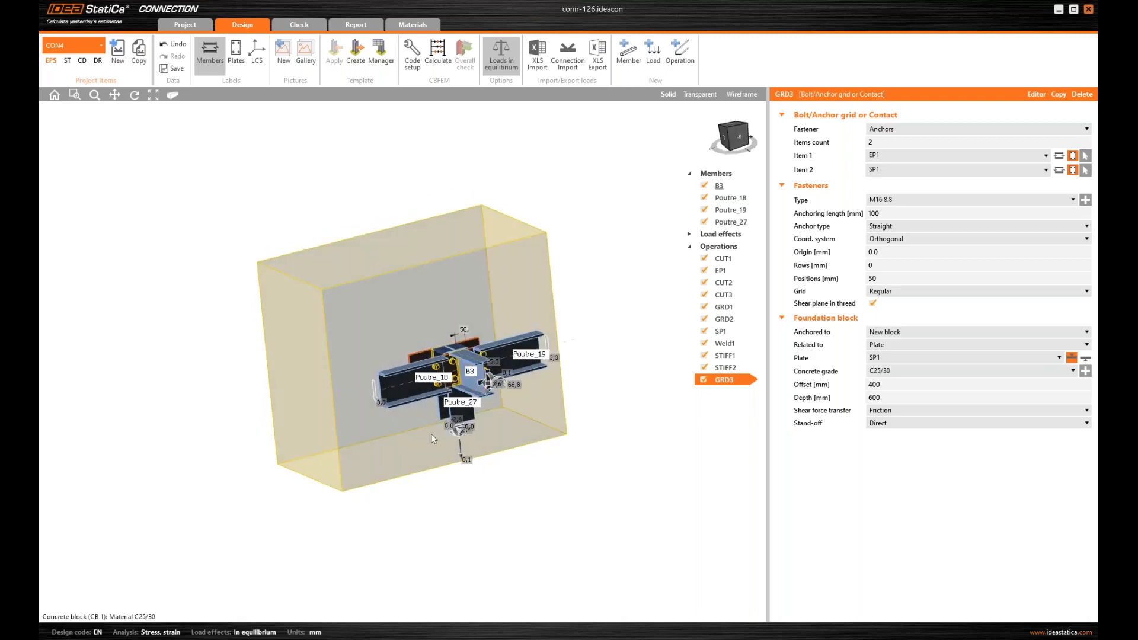
Try a foundation block offset of 600 mm and set it back to 400 mm.
{"action": "left_click", "coordinate": [907, 383]}
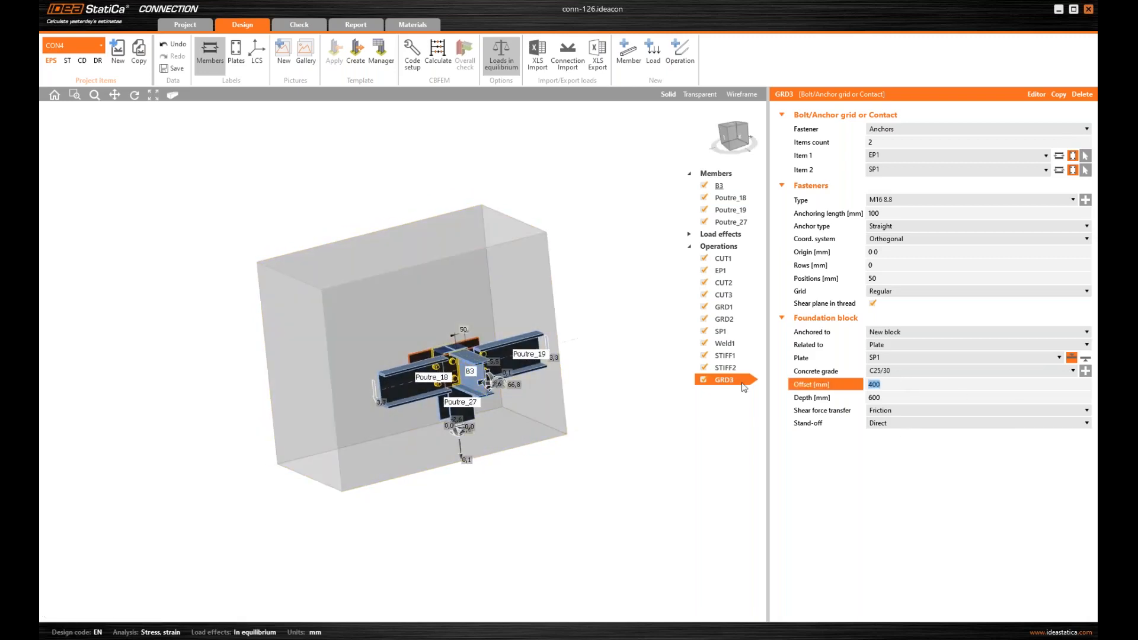
{"action": "type", "text": "6"}
{"action": "key", "text": "Tab"}
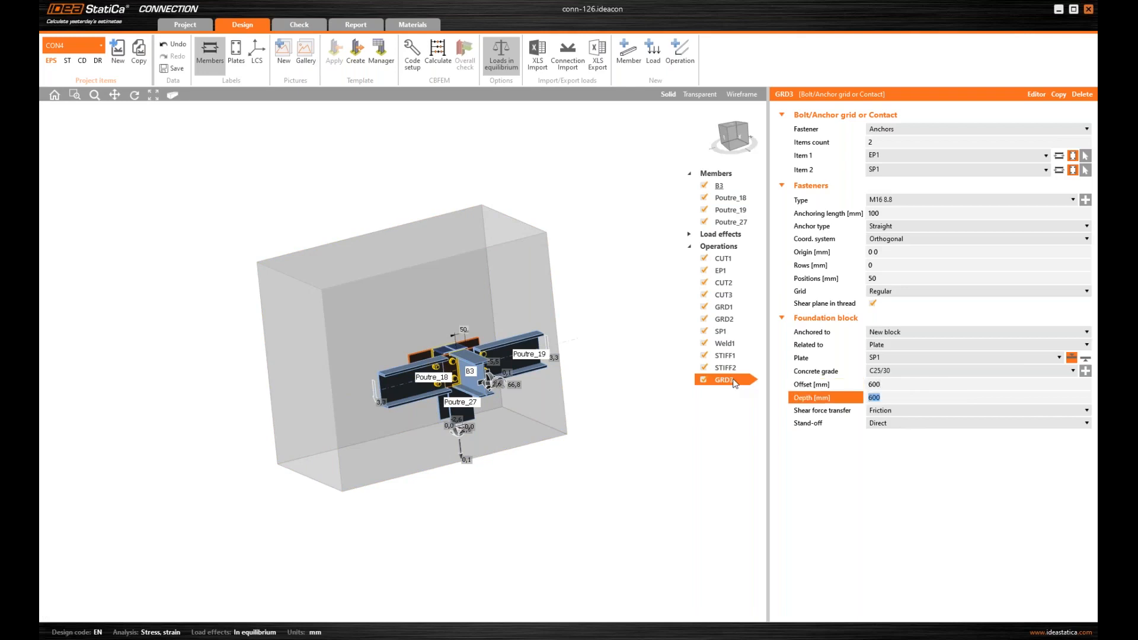
{"action": "left_click", "coordinate": [816, 385]}
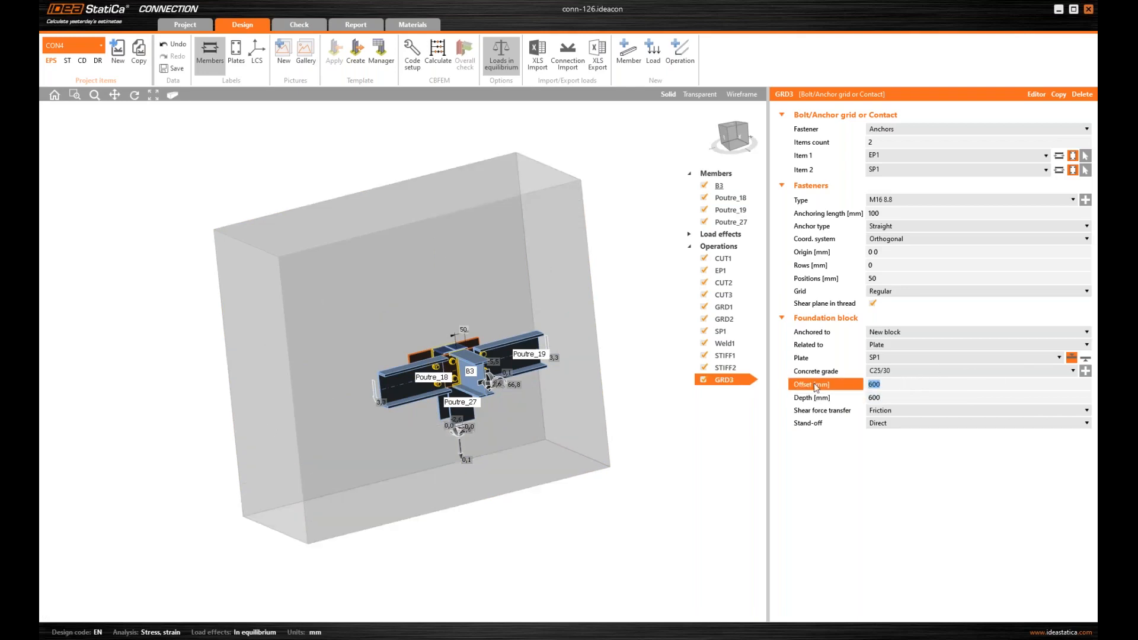
{"action": "type", "text": "400"}
{"action": "key", "text": "Return"}
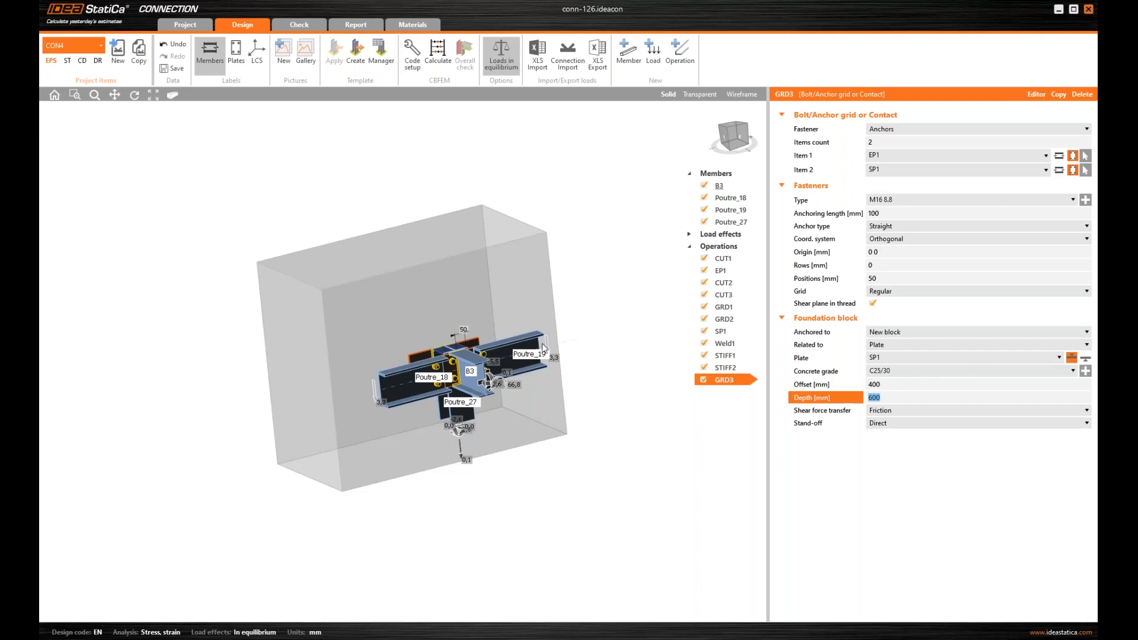
Set the foundation block's depth to 510 mm.
{"action": "middle_click_drag", "start_coordinate": [376, 326], "coordinate": [404, 323]}
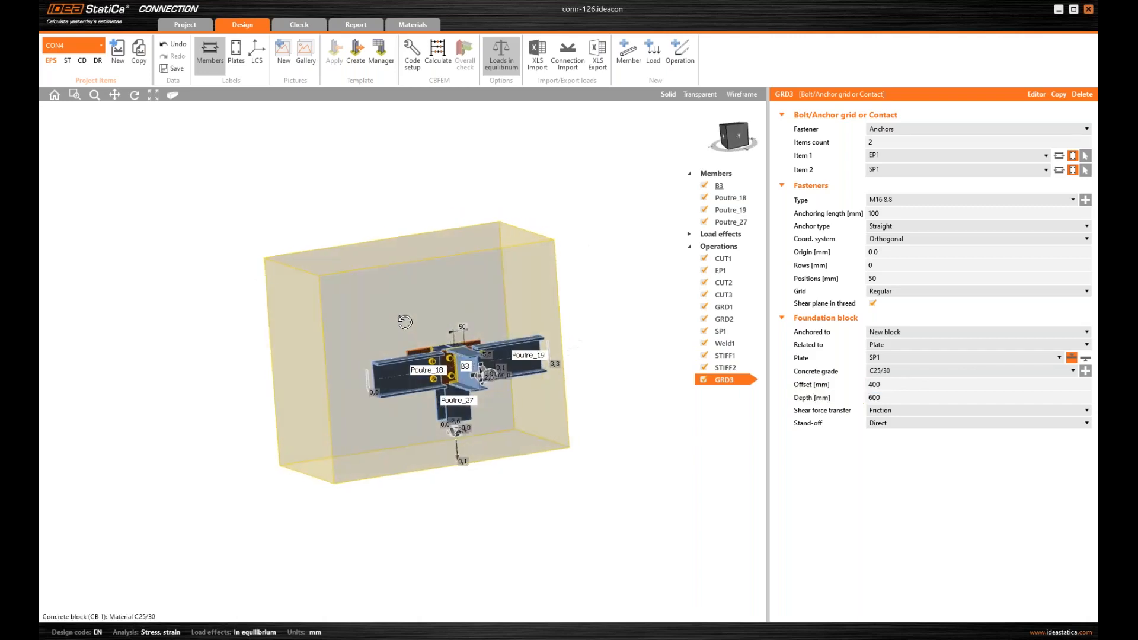
{"action": "left_click", "coordinate": [853, 397]}
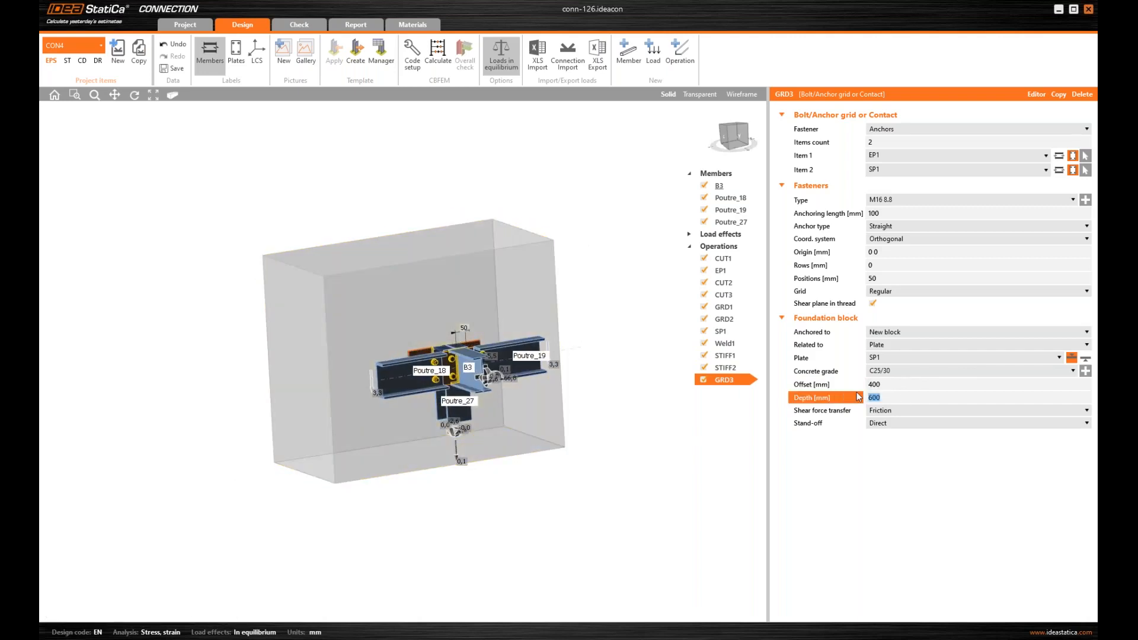
{"action": "type", "text": "510"}
{"action": "key", "text": "Tab"}
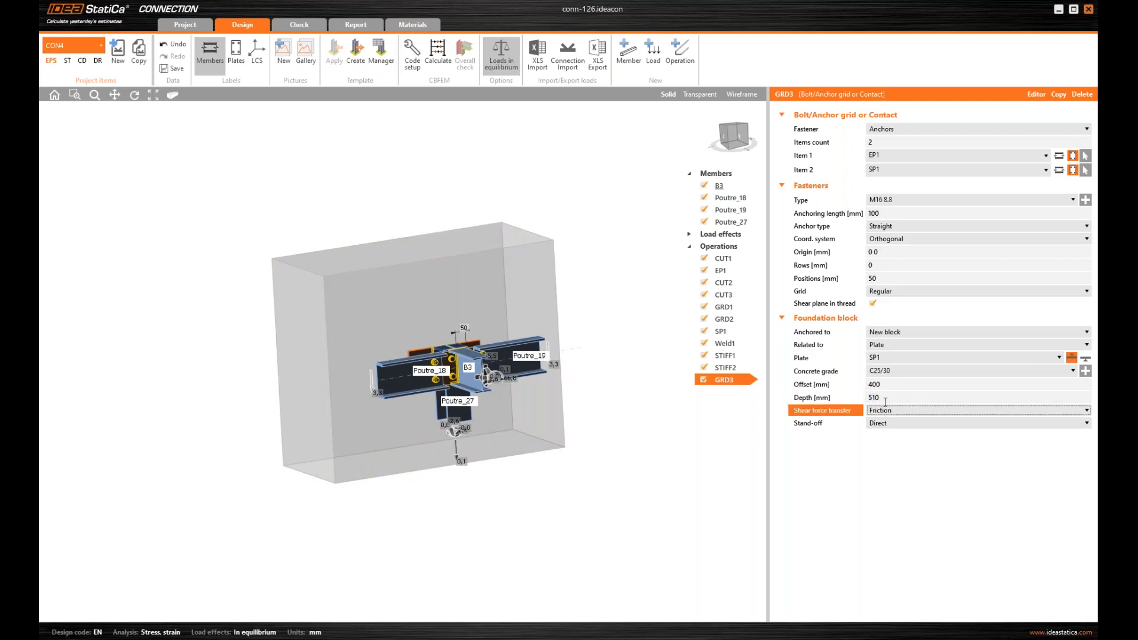
Set the foundation block's shear force transfer to Anchors.
{"action": "right_click_drag", "start_coordinate": [325, 380], "coordinate": [453, 368]}
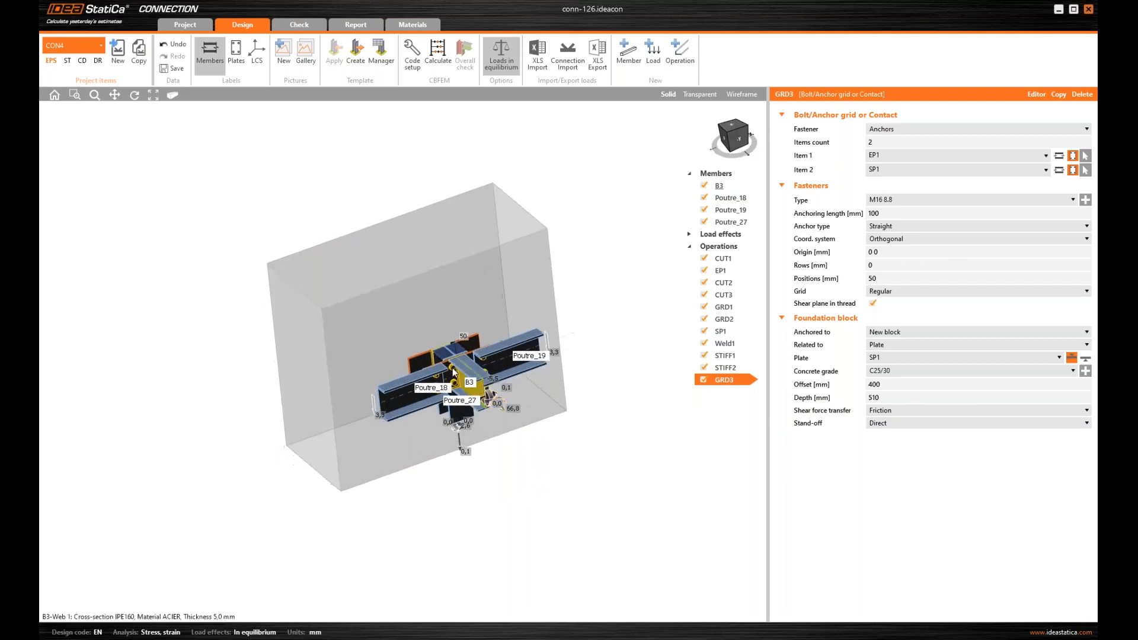
{"action": "scroll", "coordinate": [433, 388], "scroll_direction": "up", "scroll_amount": 3}
{"action": "left_click", "coordinate": [892, 411]}
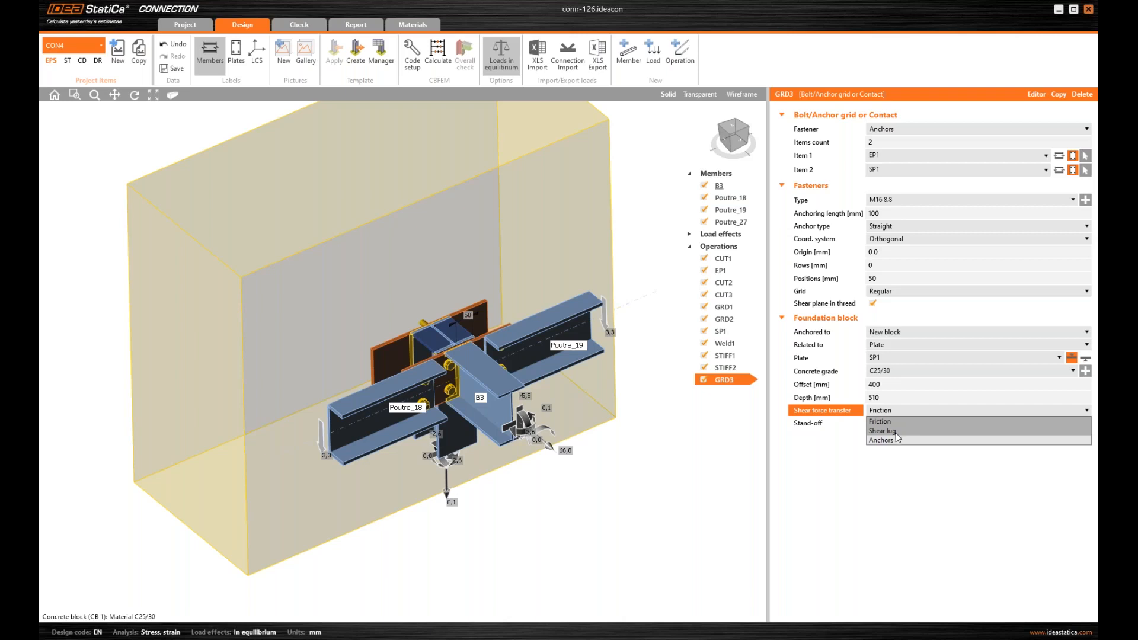
{"action": "left_click", "coordinate": [896, 439]}
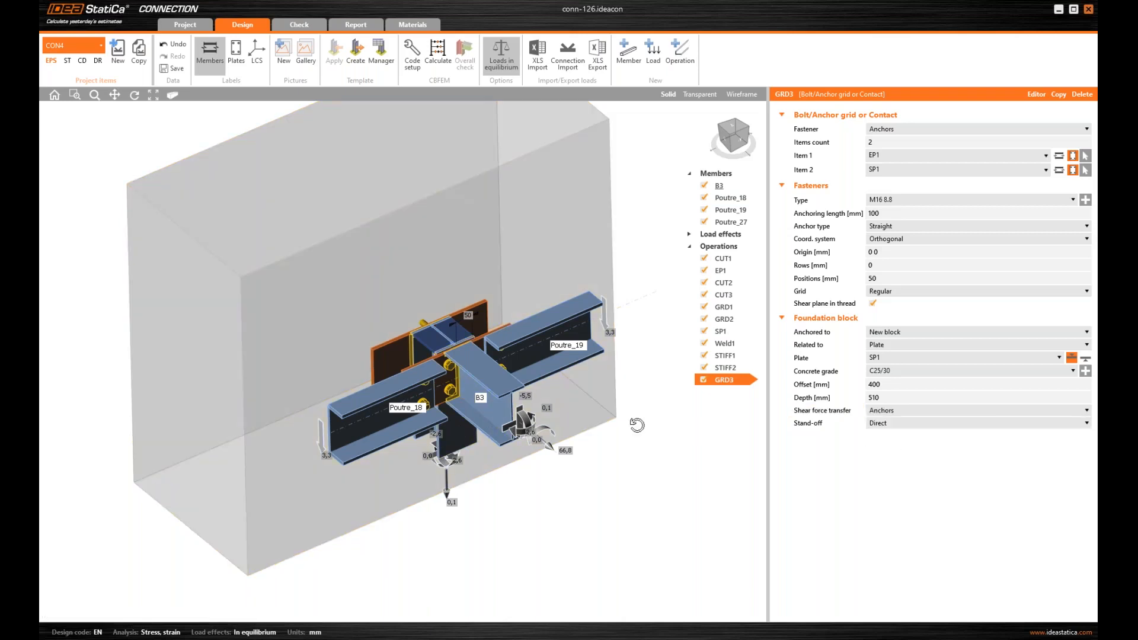
{"action": "right_click_drag", "start_coordinate": [637, 425], "coordinate": [681, 401]}
{"action": "middle_click_drag", "start_coordinate": [566, 386], "coordinate": [483, 459]}
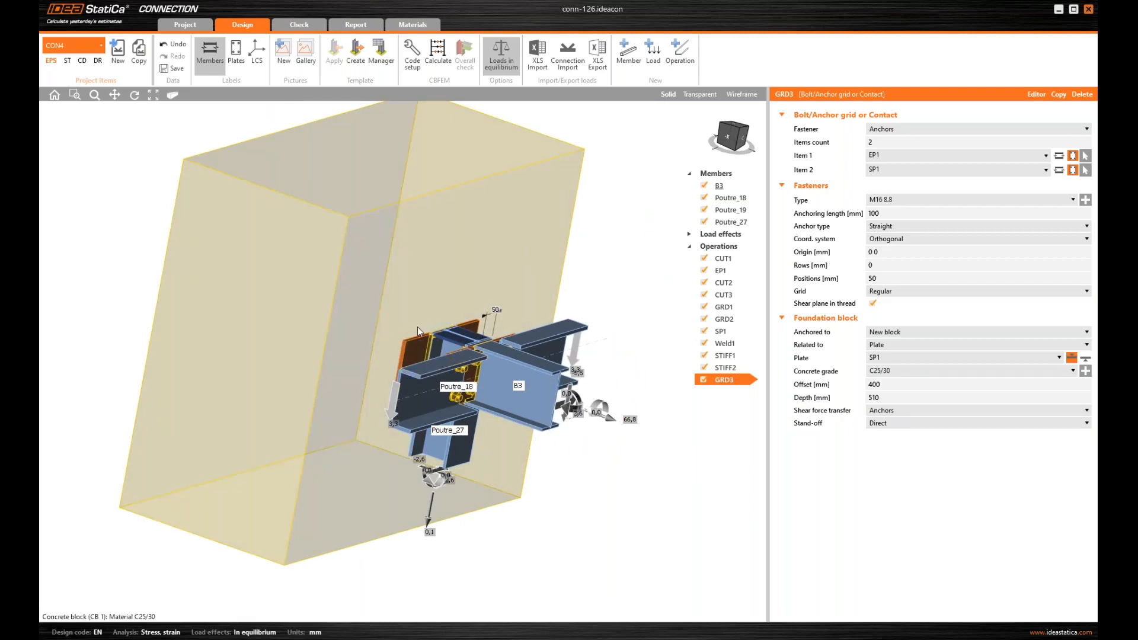
{"action": "right_click_drag", "start_coordinate": [373, 328], "coordinate": [440, 337]}
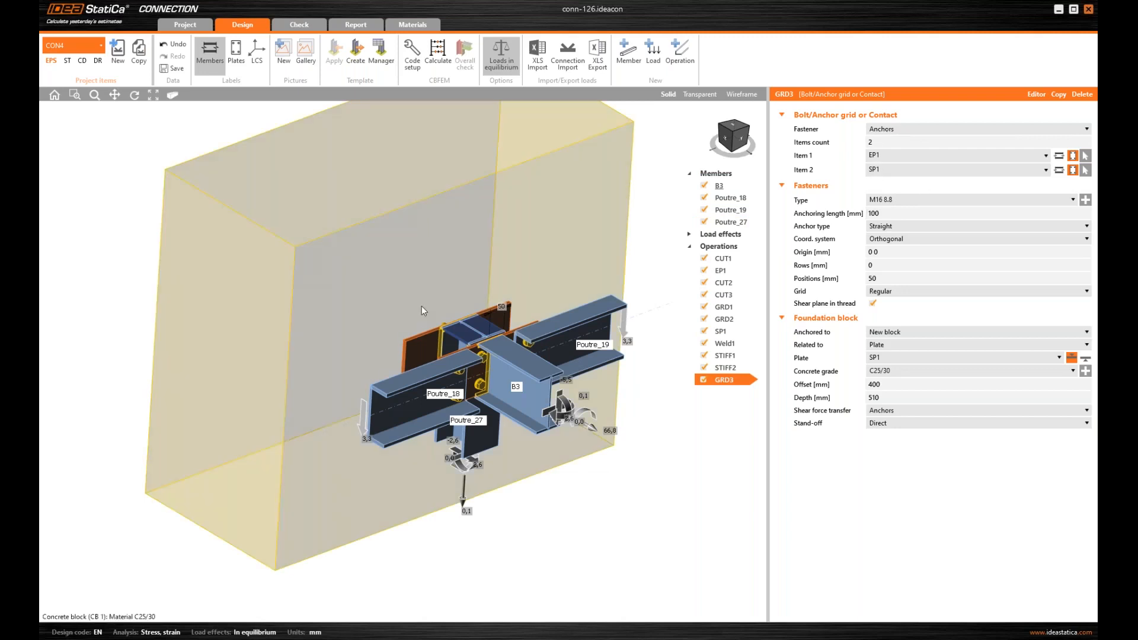
Reduce the anchor grid's item count to 1 and pick doubler plate SP1 as its only item.
{"action": "left_click", "coordinate": [863, 144]}
{"action": "key", "text": "Tab"}
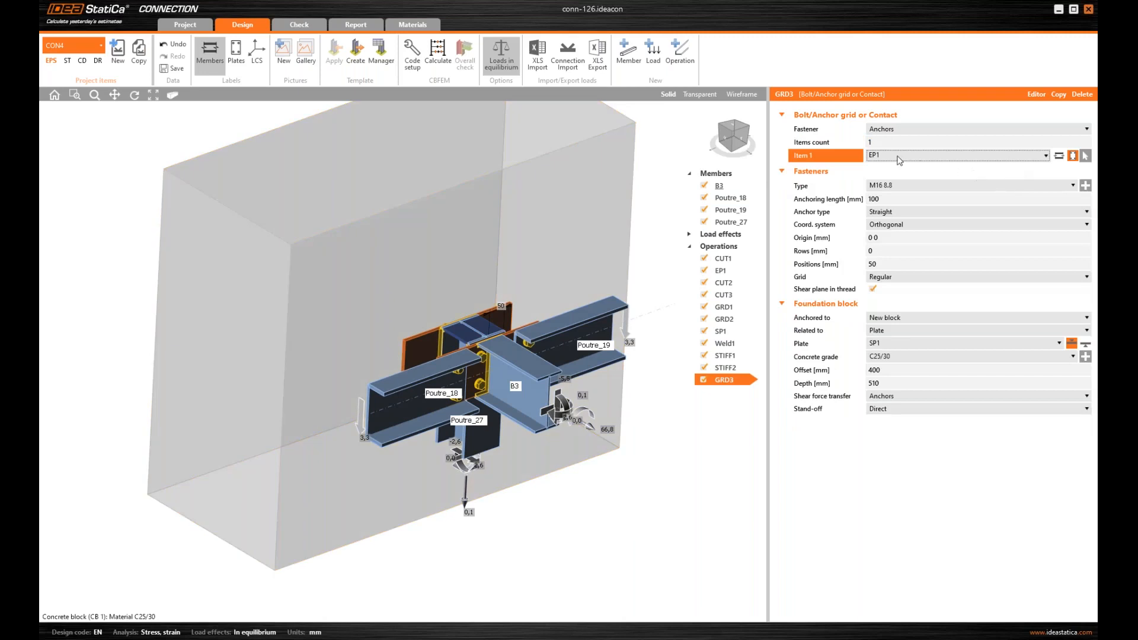
{"action": "middle_click_drag", "start_coordinate": [470, 316], "coordinate": [478, 329]}
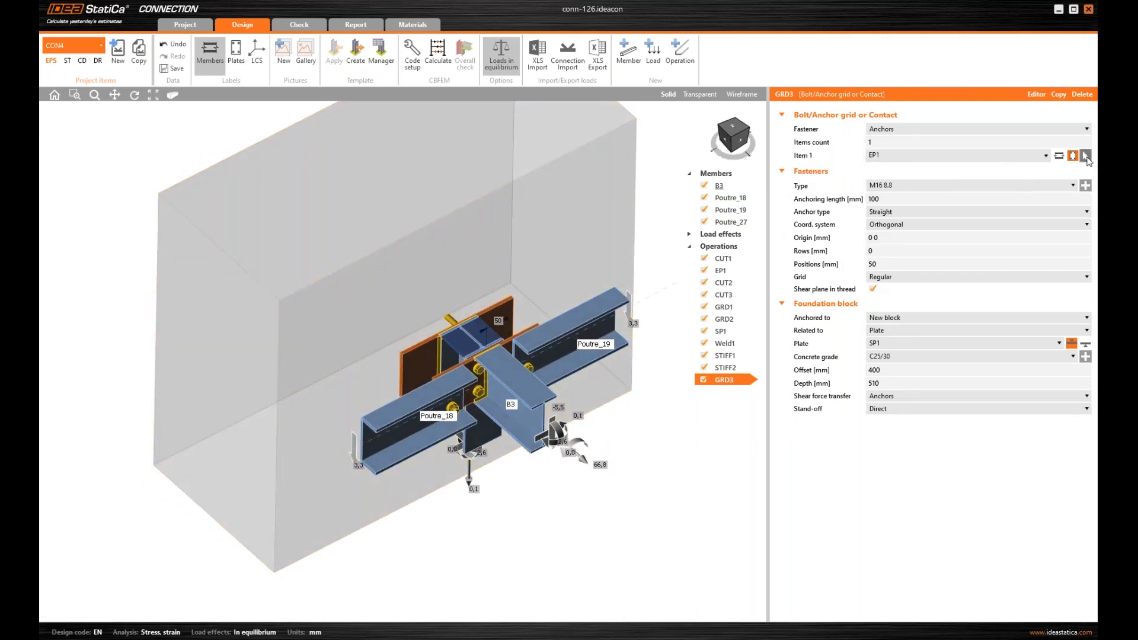
{"action": "left_click", "coordinate": [1085, 156]}
{"action": "left_click", "coordinate": [418, 359]}
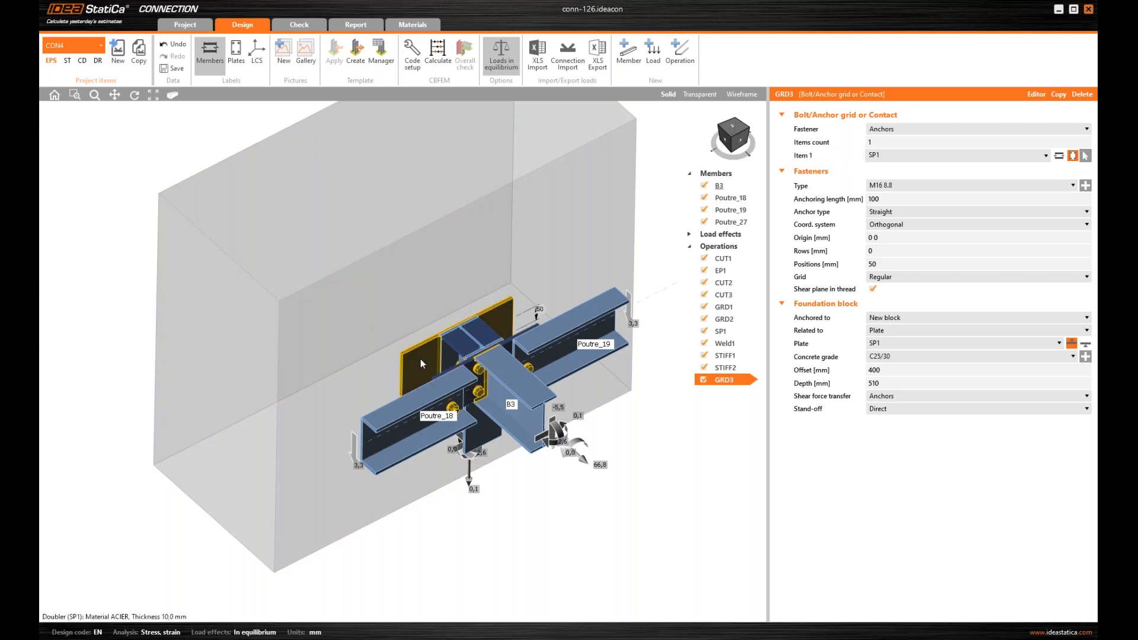
{"action": "mouse_move", "coordinate": [440, 323]}
{"action": "middle_mouse_down"}
{"action": "mouse_move", "coordinate": [431, 359]}
{"action": "mouse_move", "coordinate": [442, 339]}
{"action": "middle_mouse_up"}
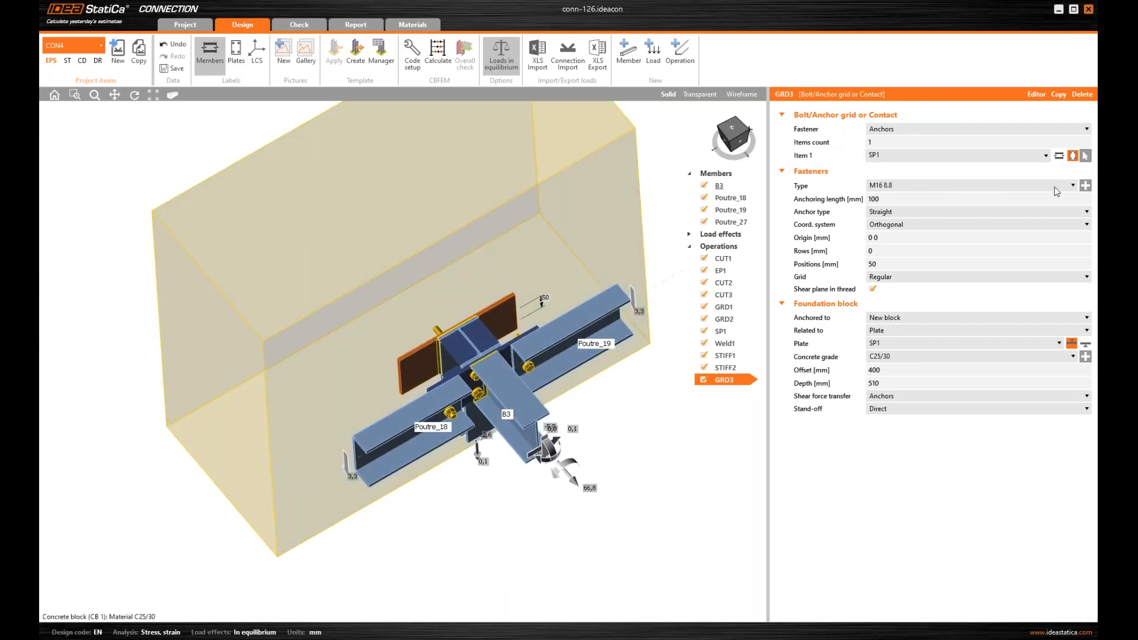
Set the anchor type to the M24 8.8 bolt assembly and inspect the anchor in the concrete block from the side.
{"action": "left_click", "coordinate": [1085, 186]}
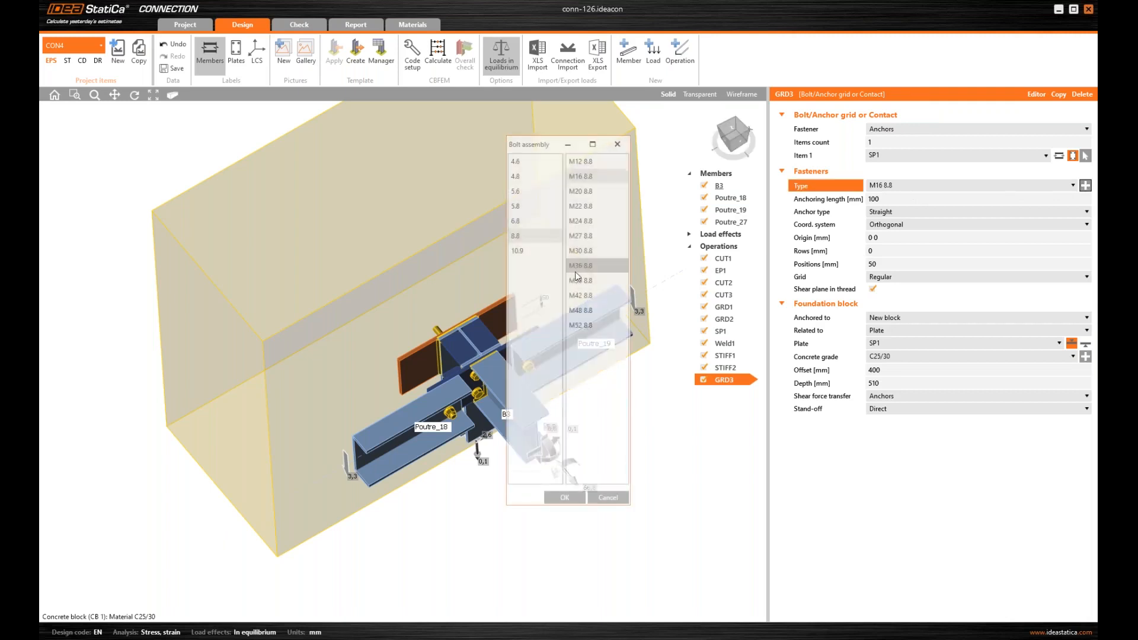
{"action": "left_click", "coordinate": [591, 225]}
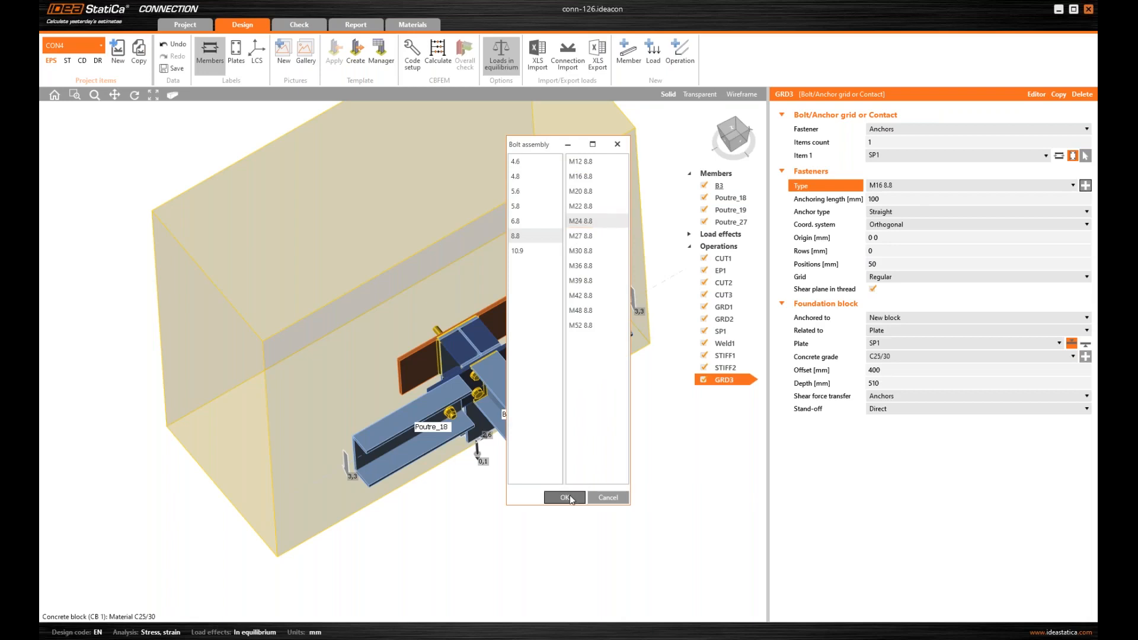
{"action": "left_click", "coordinate": [567, 497]}
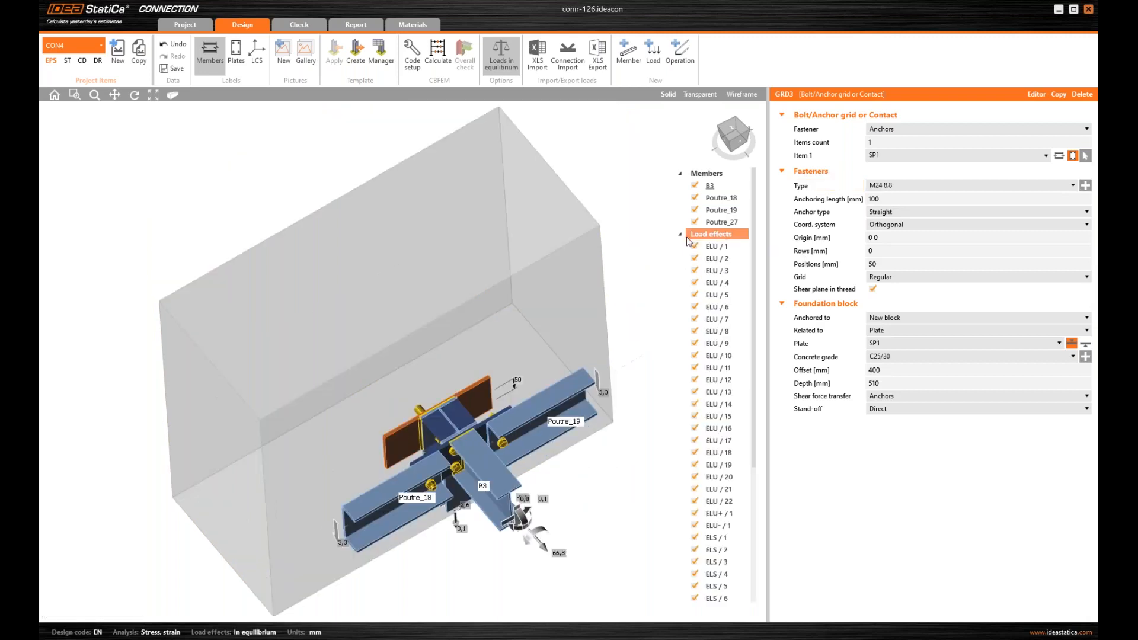
{"action": "right_click_drag", "start_coordinate": [501, 462], "coordinate": [320, 490]}
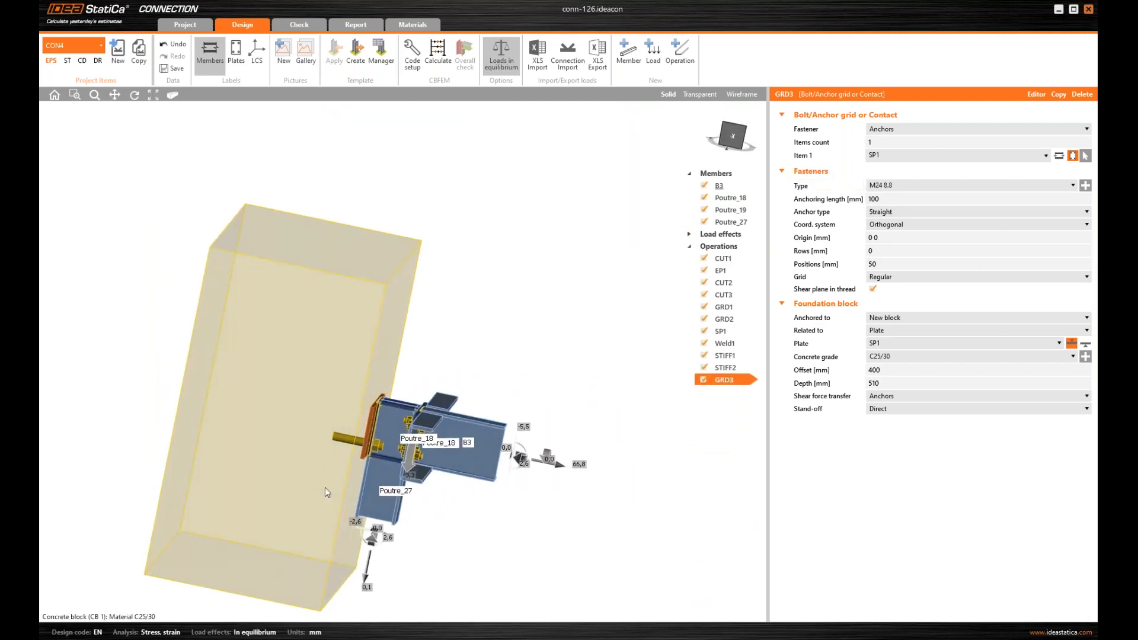
Set the anchoring length of the anchor grid to 300 mm.
{"action": "left_click", "coordinate": [804, 201]}
{"action": "type", "text": "3"}
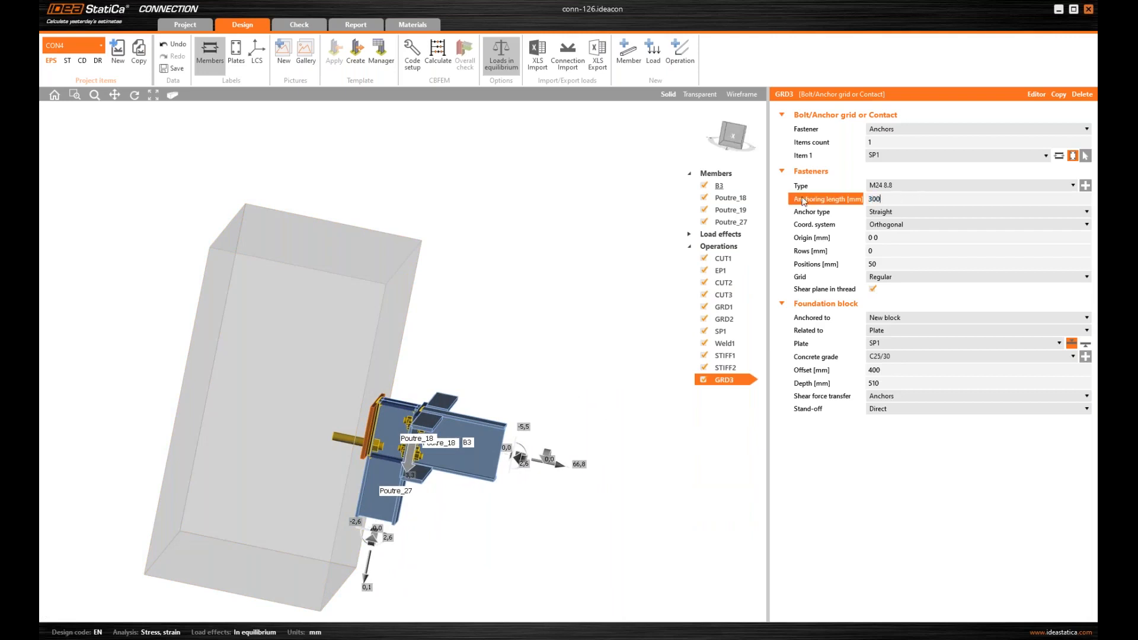
{"action": "key", "text": "Return"}
Lay out the anchors on plate SP1 with rows at 120 and -120 mm and positions at 0 mm.
{"action": "right_click_drag", "start_coordinate": [427, 330], "coordinate": [415, 333]}
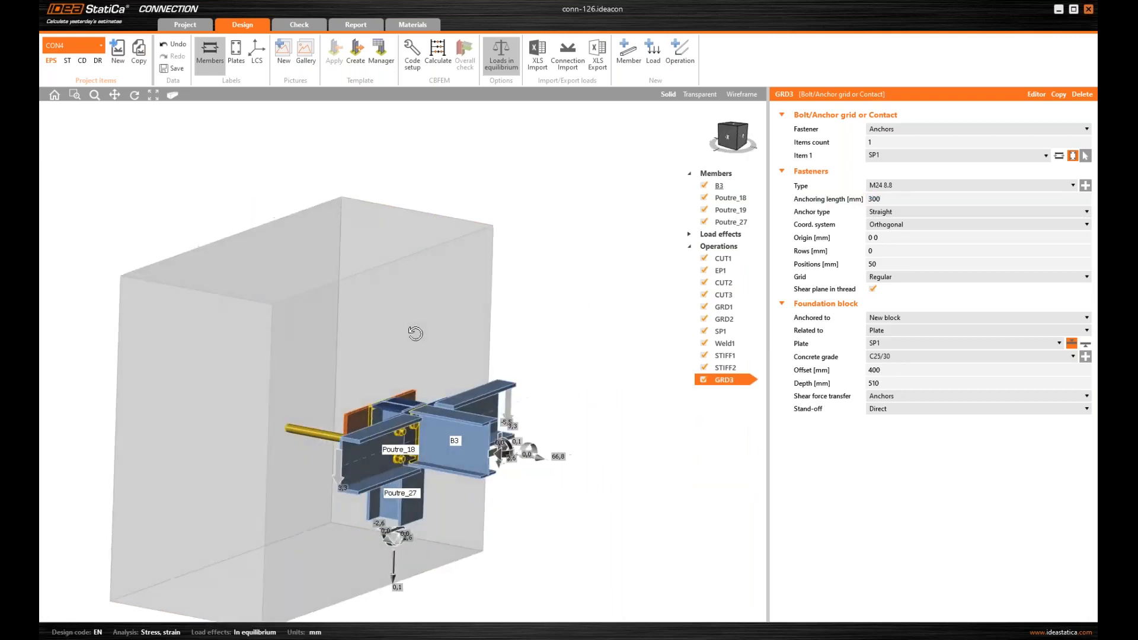
{"action": "scroll", "coordinate": [388, 439], "scroll_direction": "up", "scroll_amount": 10}
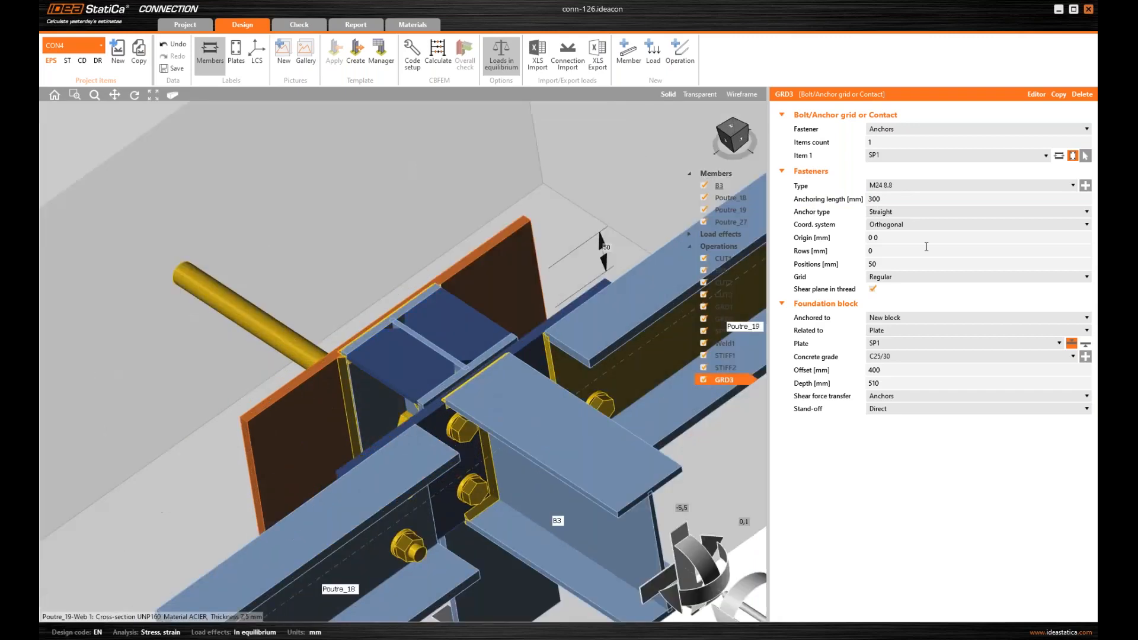
{"action": "left_click", "coordinate": [853, 252]}
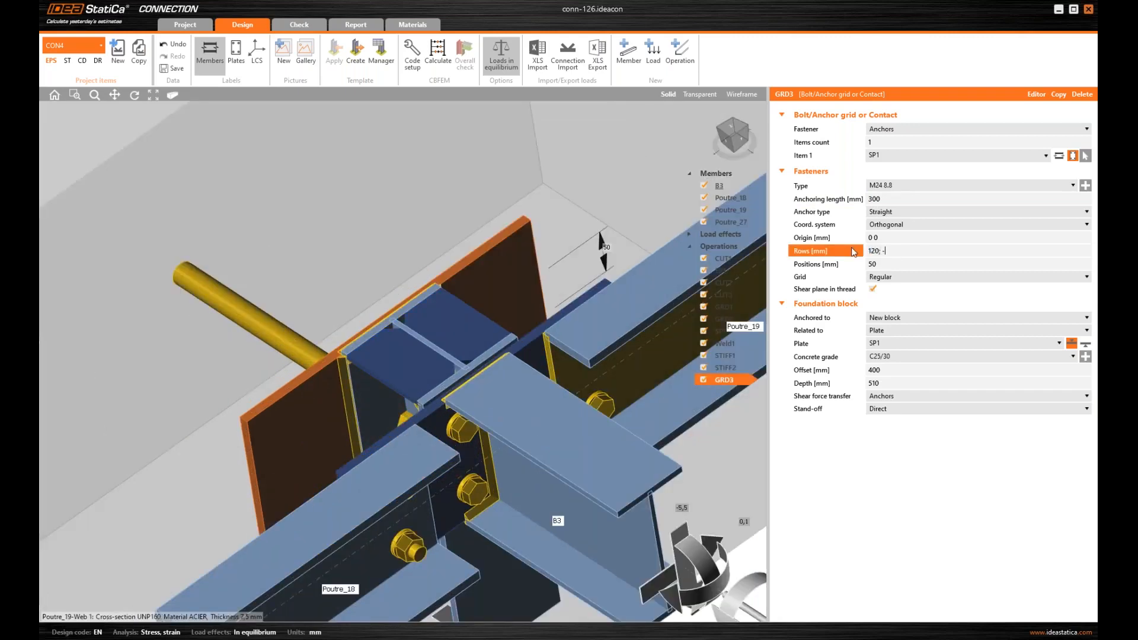
{"action": "type", "text": "120; -120"}
{"action": "key", "text": "Tab"}
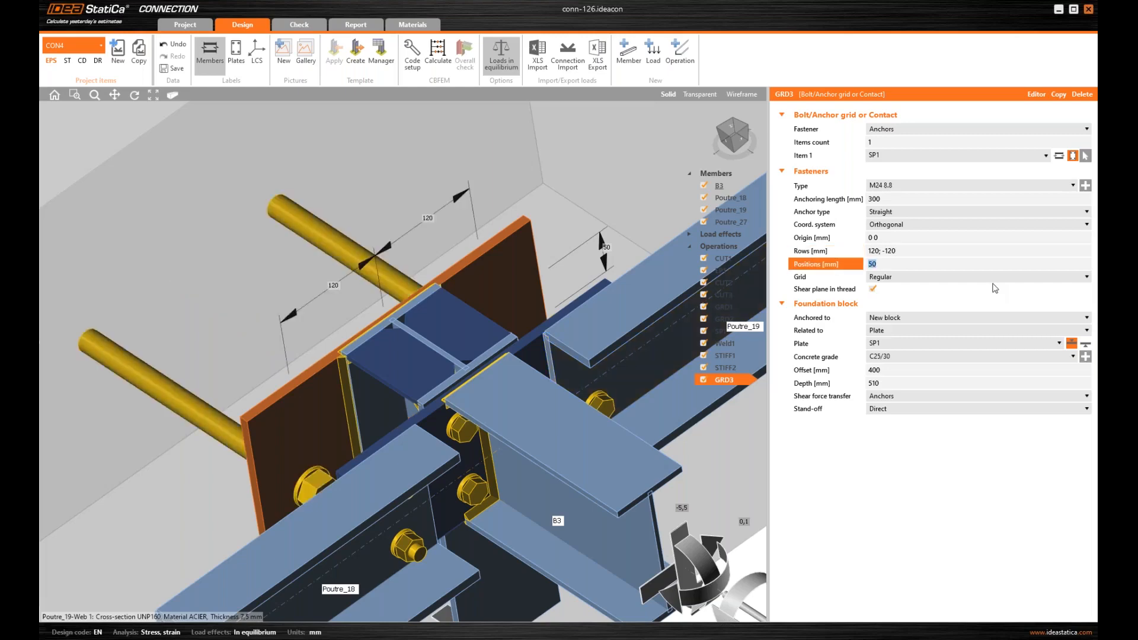
{"action": "type", "text": "0"}
{"action": "key", "text": "Tab"}
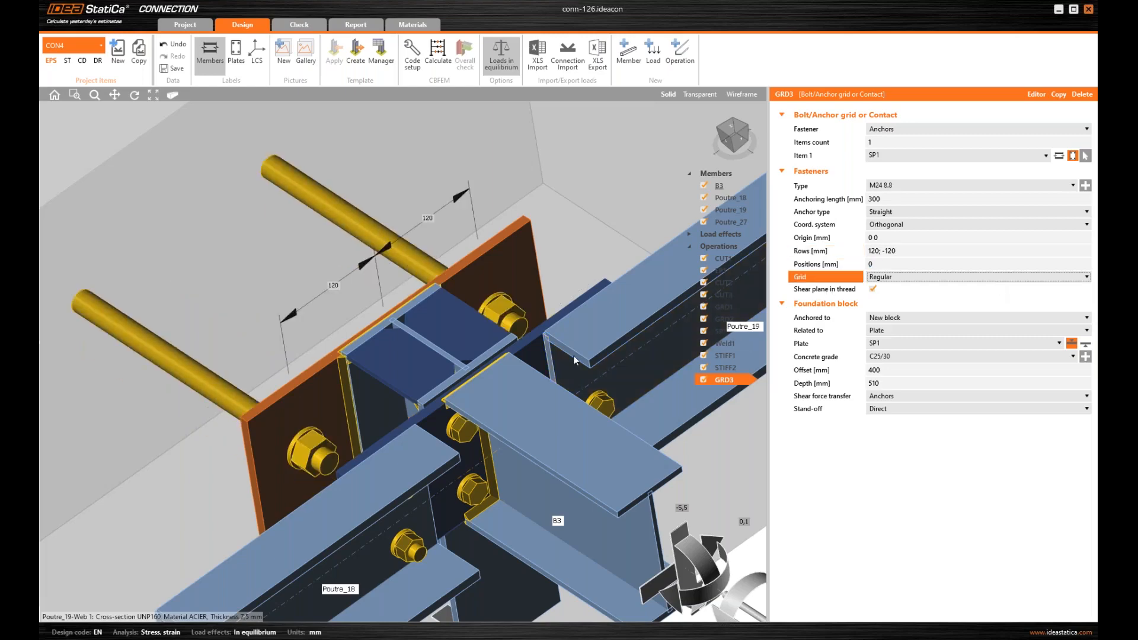
Change the anchor type to a rectangular washer plate and set its size to 150 mm.
{"action": "right_click_drag", "start_coordinate": [573, 354], "coordinate": [504, 413]}
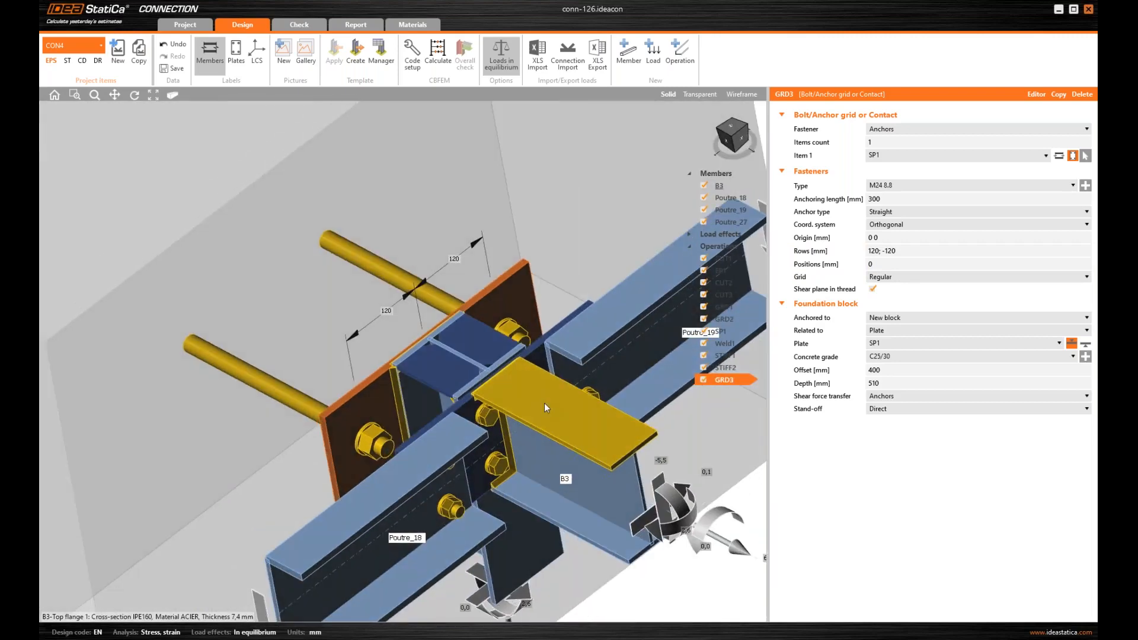
{"action": "left_click", "coordinate": [912, 213]}
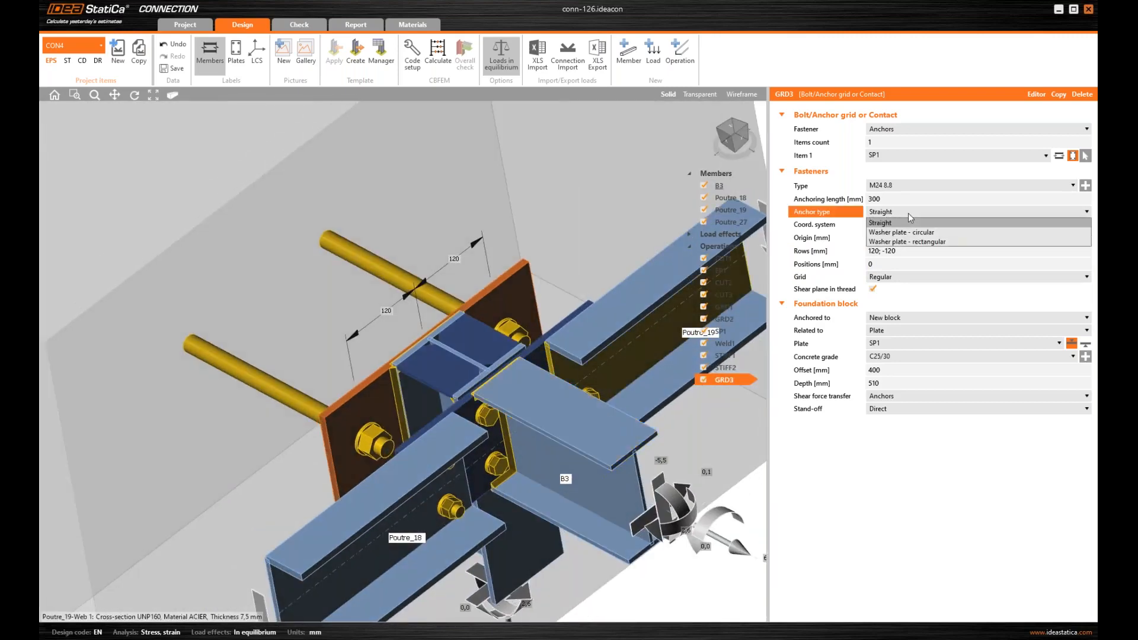
{"action": "left_click", "coordinate": [921, 243]}
{"action": "left_click", "coordinate": [824, 222]}
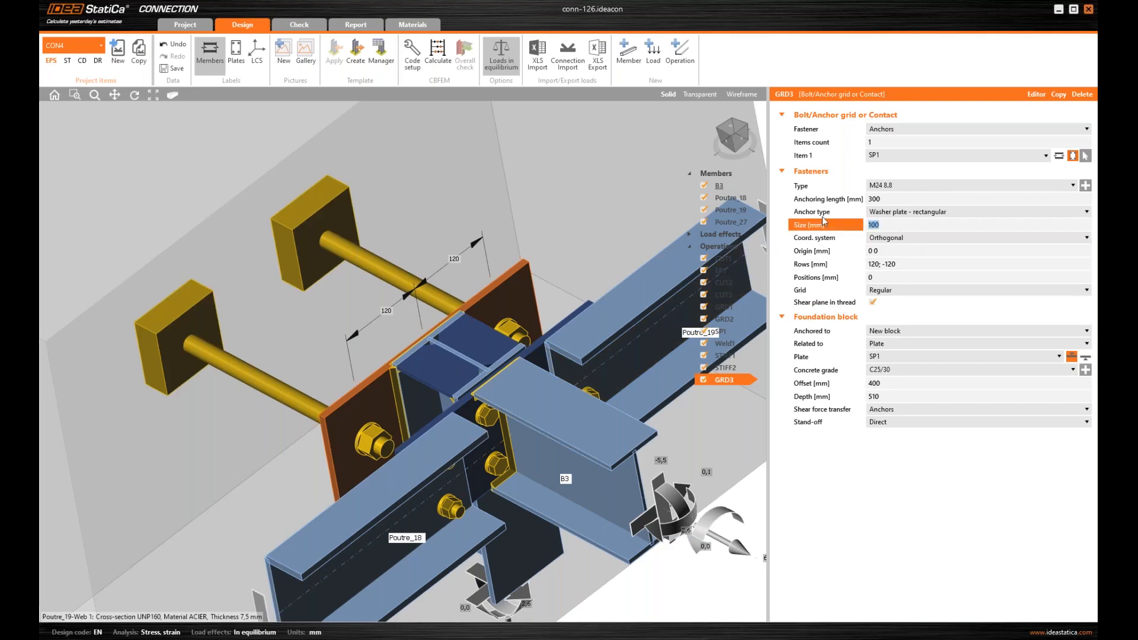
{"action": "type", "text": "150"}
{"action": "key", "text": "Tab"}
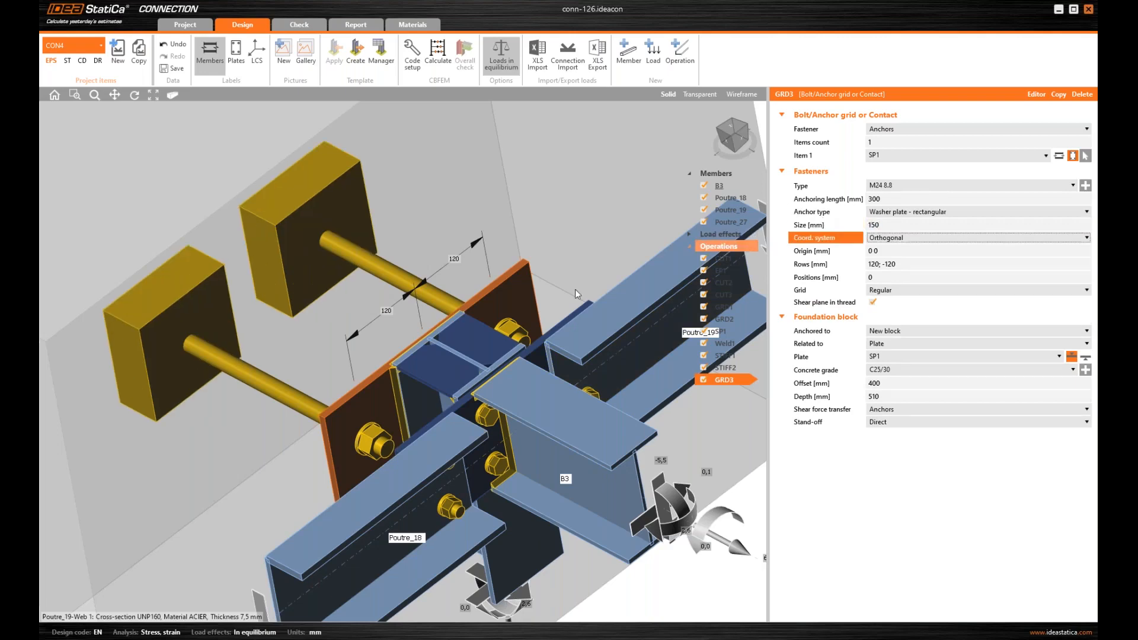
Examine the anchors and washer plates inside the concrete block from several angles, ending with a straight side view.
{"action": "scroll", "coordinate": [481, 270], "scroll_direction": "down", "scroll_amount": 5}
{"action": "middle_click_drag", "start_coordinate": [572, 308], "coordinate": [307, 251], "text": "ctrl"}
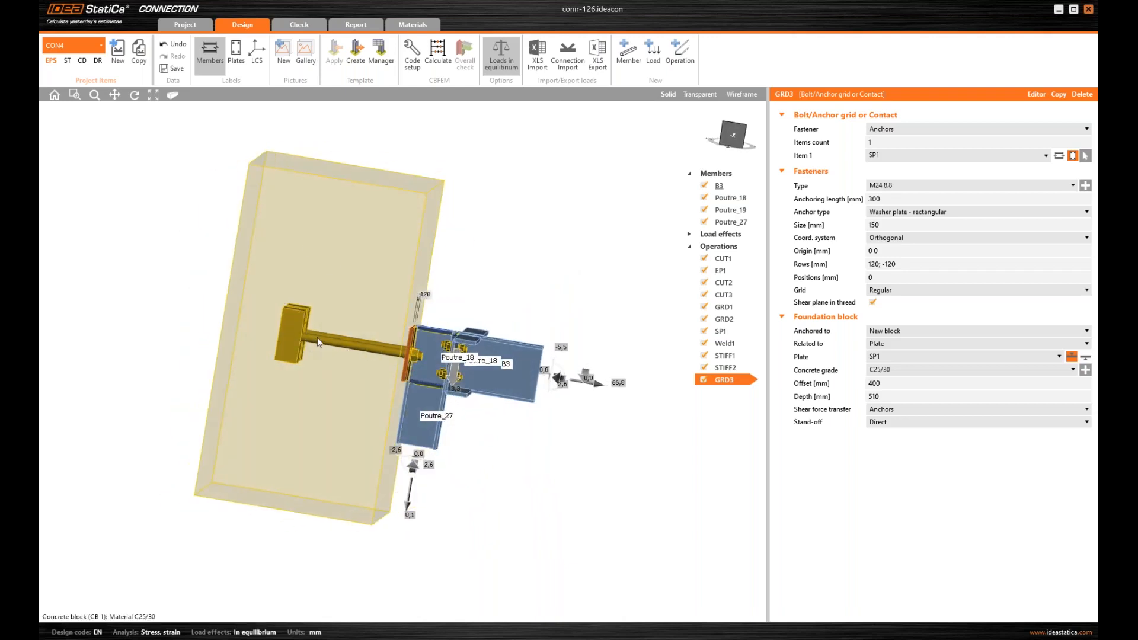
{"action": "middle_click_drag", "start_coordinate": [314, 332], "coordinate": [334, 366], "text": "ctrl"}
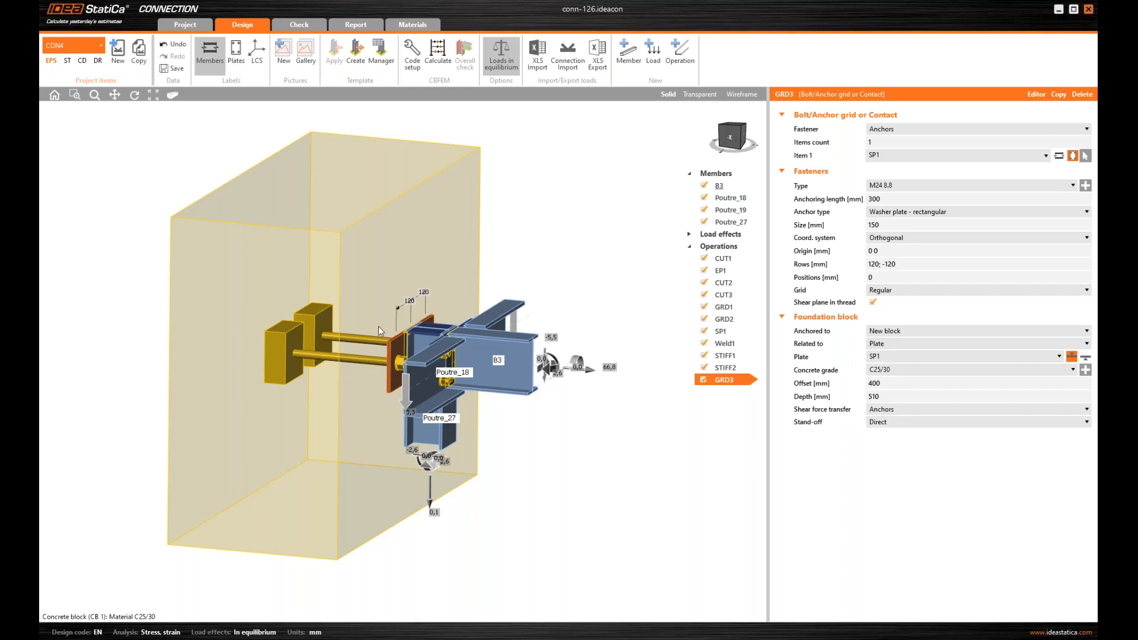
{"action": "right_click_drag", "start_coordinate": [314, 379], "coordinate": [260, 336]}
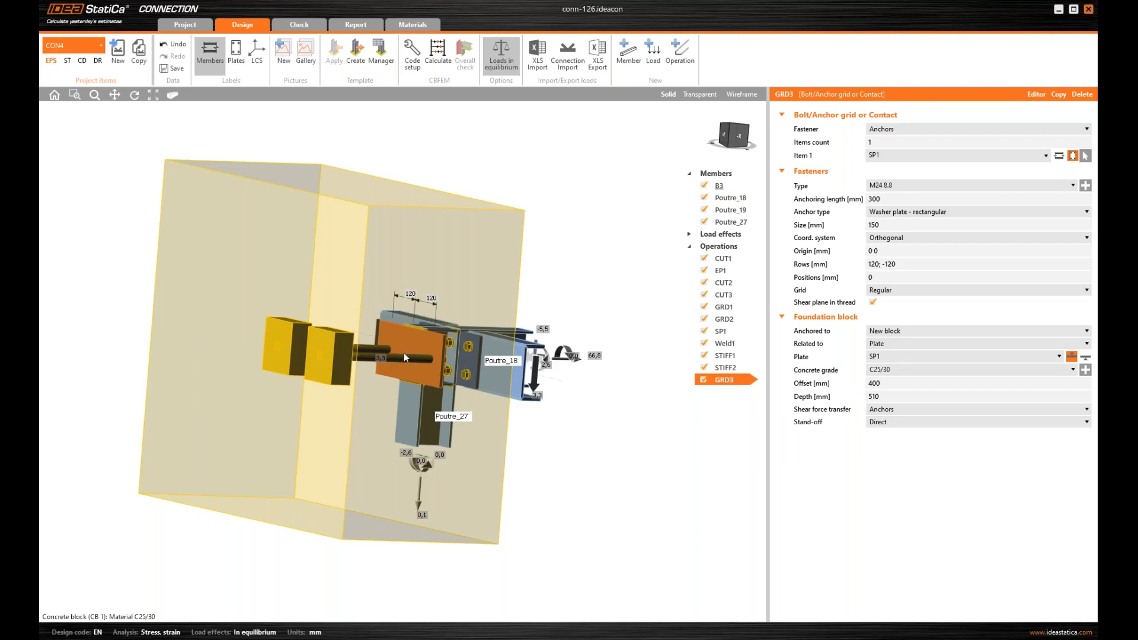
{"action": "right_click_drag", "start_coordinate": [451, 370], "coordinate": [260, 314]}
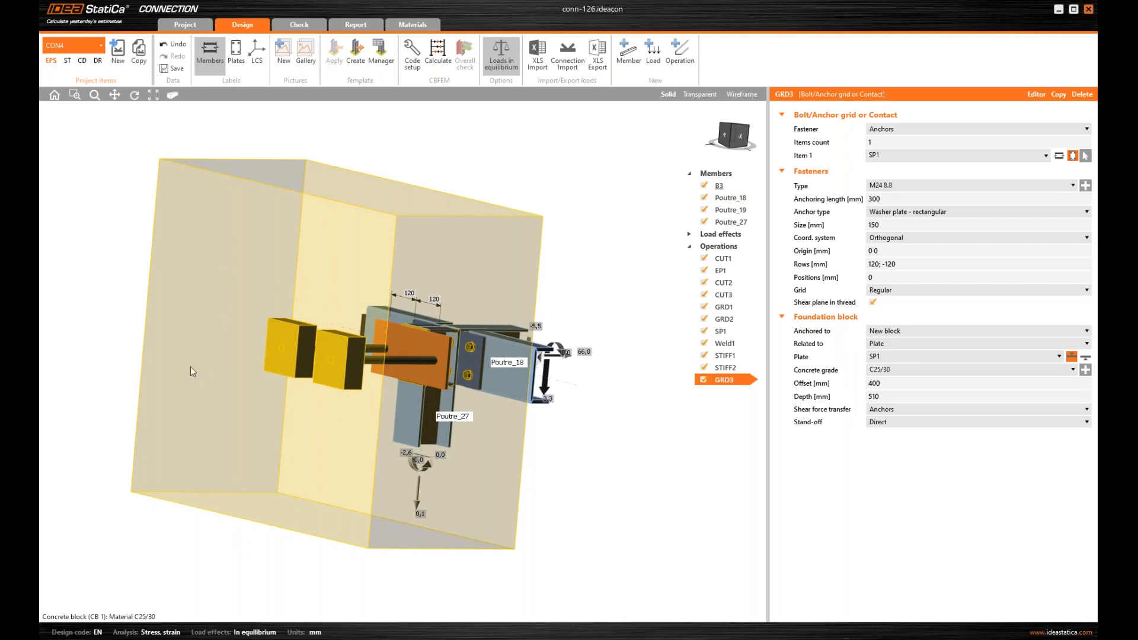
{"action": "right_click_drag", "start_coordinate": [447, 356], "coordinate": [380, 360]}
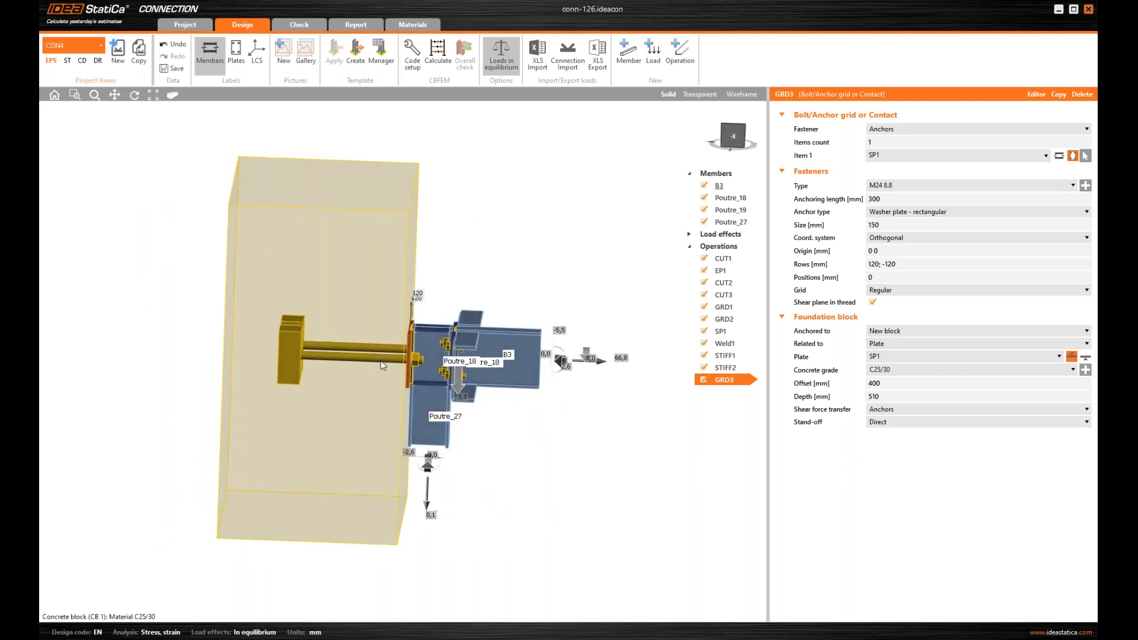
{"action": "left_click", "coordinate": [733, 140]}
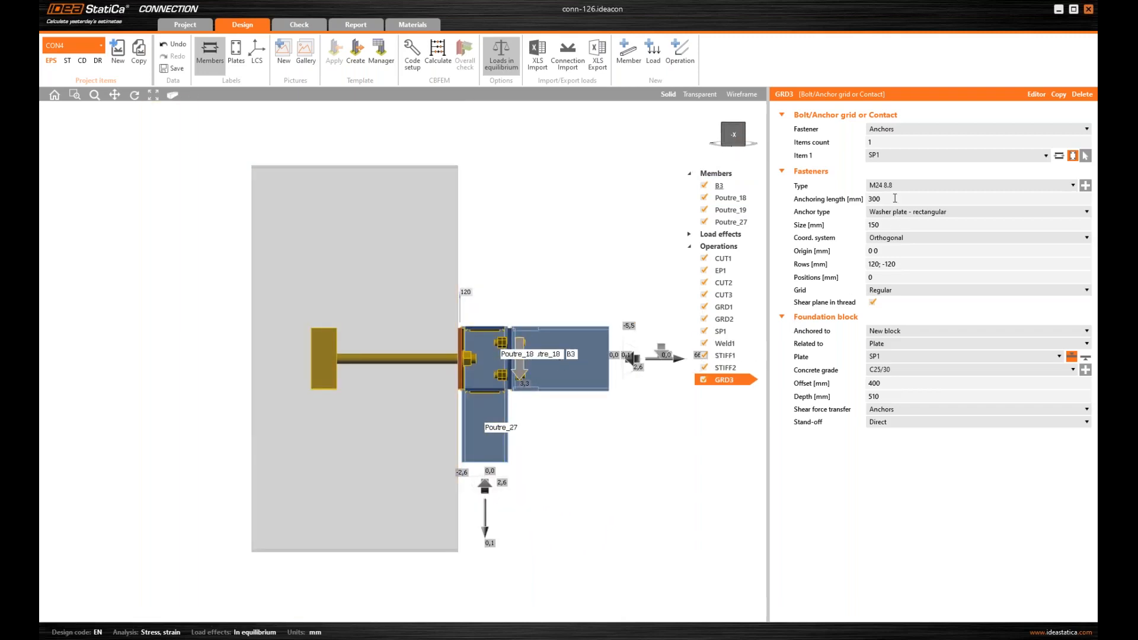
Set the anchoring length of the M24 8.8 anchors in GRD3 to 510 mm.
{"action": "left_click", "coordinate": [854, 201]}
{"action": "type", "text": "510"}
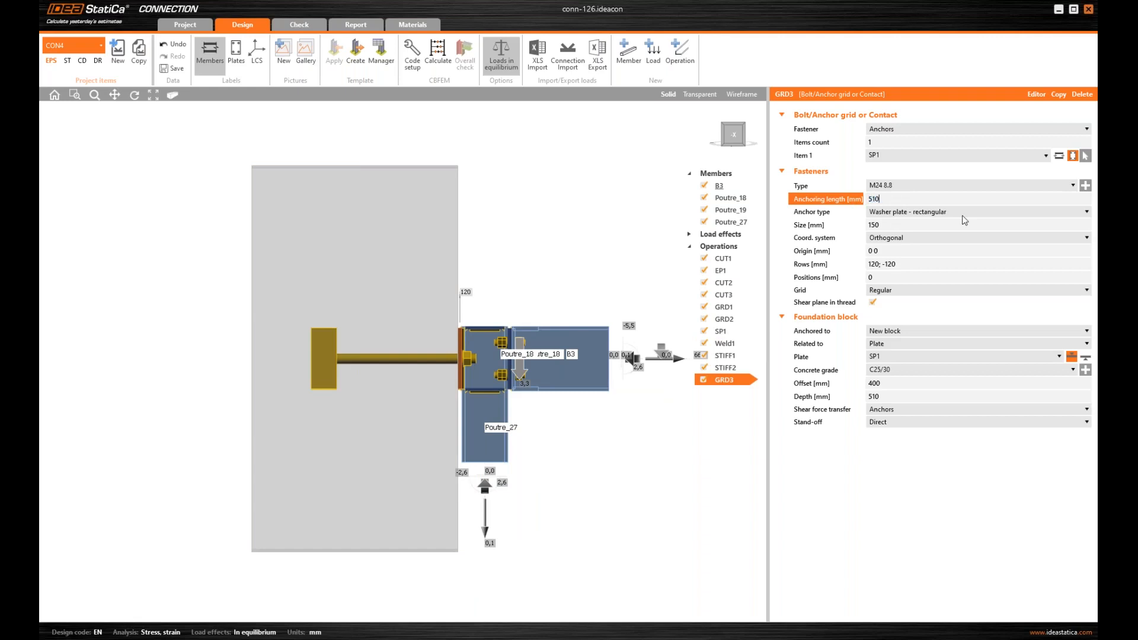
{"action": "key", "text": "Tab"}
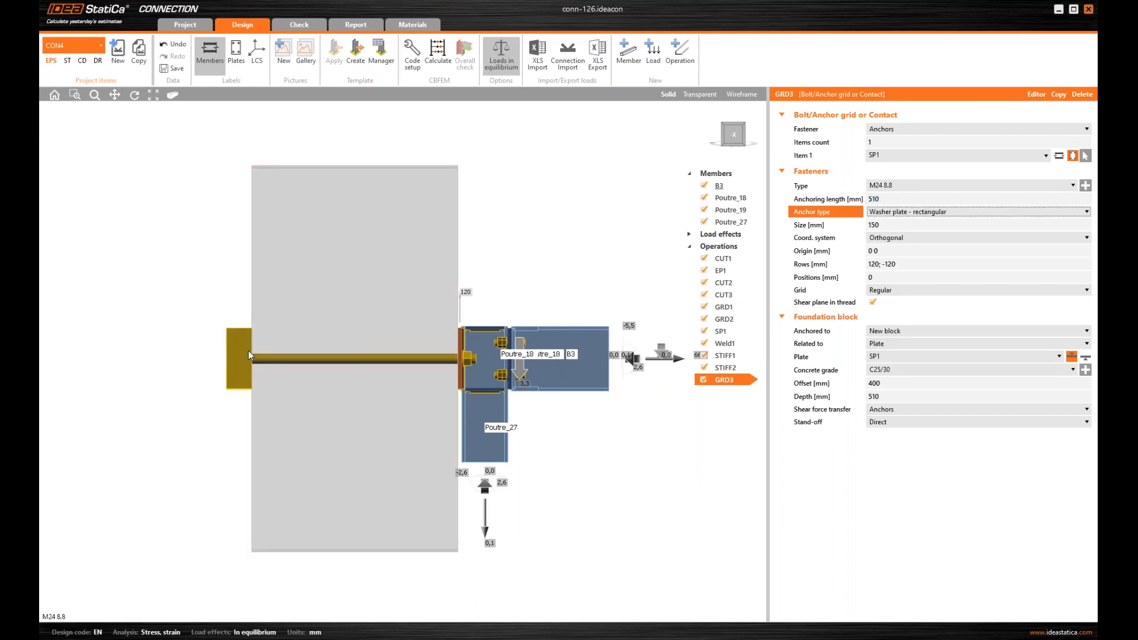
Examine the anchors and their rectangular washer plates relative to the concrete block from the side and in 3D.
{"action": "scroll", "coordinate": [248, 350], "scroll_direction": "up", "scroll_amount": 2}
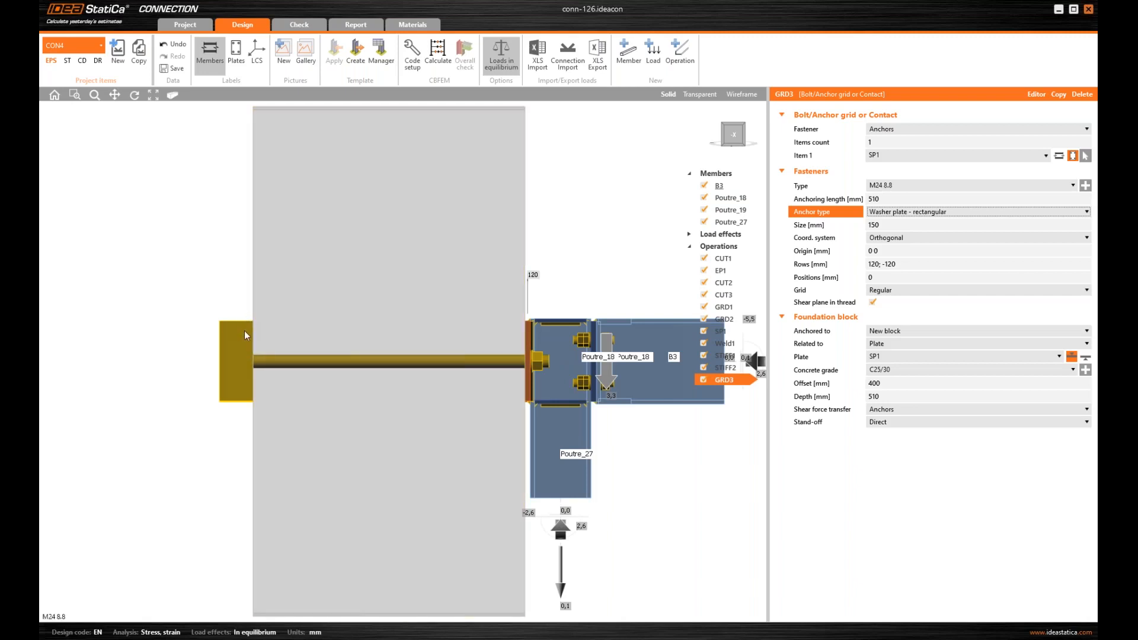
{"action": "mouse_move", "coordinate": [244, 354]}
{"action": "right_mouse_down"}
{"action": "mouse_move", "coordinate": [259, 367]}
{"action": "mouse_move", "coordinate": [246, 357]}
{"action": "right_mouse_up"}
{"action": "right_click_drag", "start_coordinate": [385, 381], "coordinate": [310, 397]}
{"action": "right_click_drag", "start_coordinate": [405, 351], "coordinate": [511, 329]}
{"action": "middle_click_drag", "start_coordinate": [516, 328], "coordinate": [367, 353]}
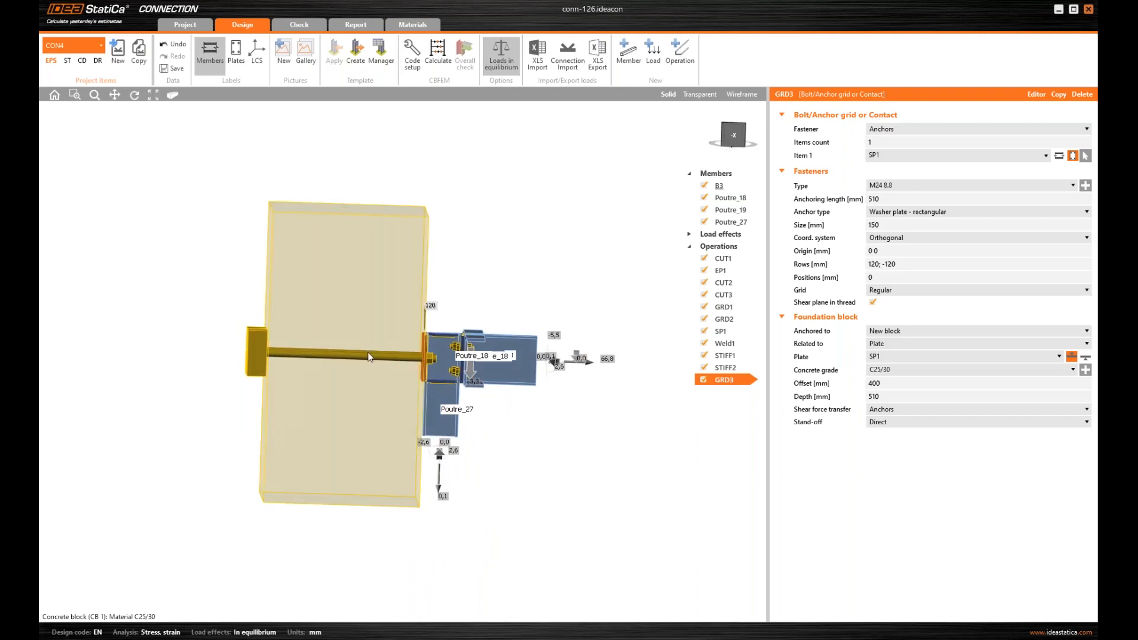
{"action": "left_click", "coordinate": [732, 141]}
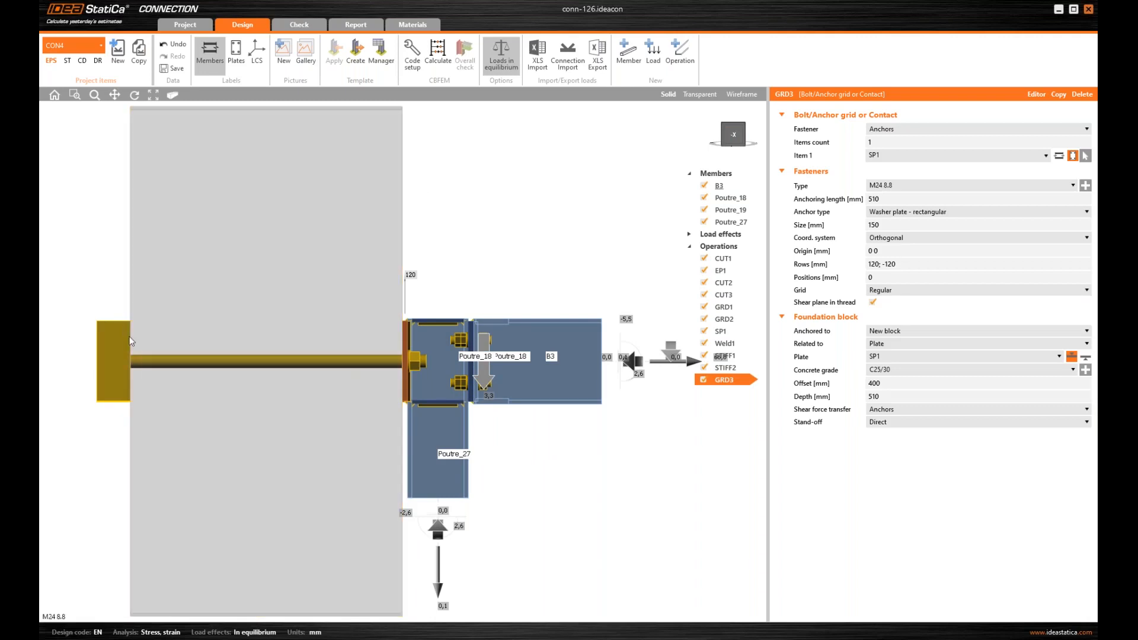
{"action": "scroll", "coordinate": [137, 342], "scroll_direction": "down", "scroll_amount": 3}
{"action": "right_click_drag", "start_coordinate": [249, 377], "coordinate": [295, 396]}
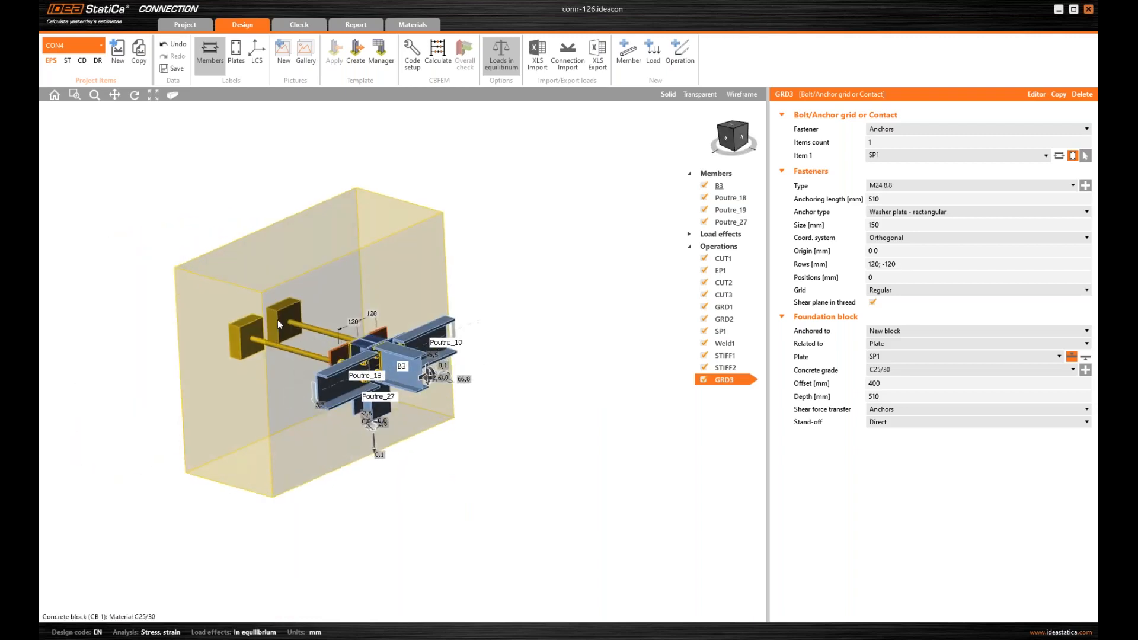
{"action": "scroll", "coordinate": [275, 321], "scroll_direction": "up", "scroll_amount": 2}
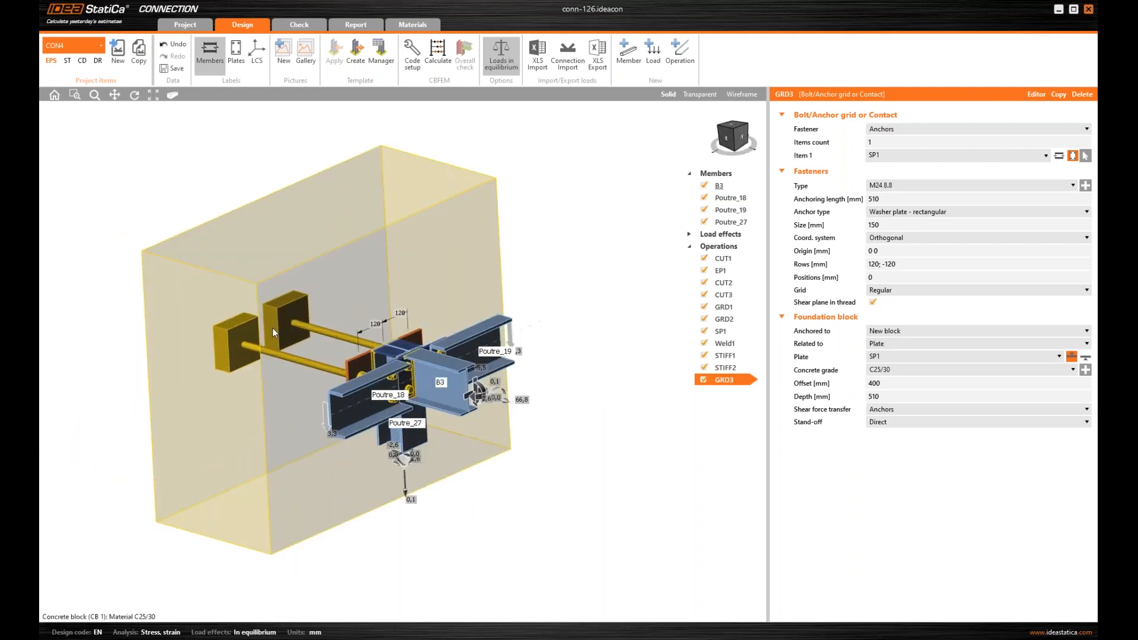
{"action": "scroll", "coordinate": [273, 328], "scroll_direction": "down", "scroll_amount": 1}
{"action": "right_click_drag", "start_coordinate": [280, 364], "coordinate": [255, 353]}
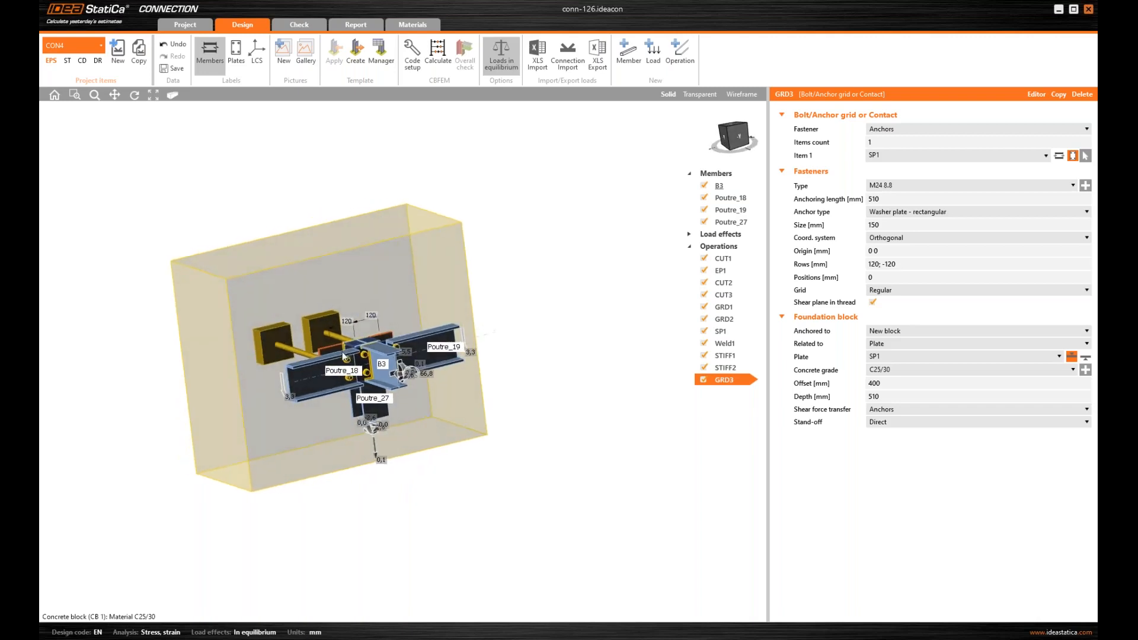
{"action": "scroll", "coordinate": [349, 355], "scroll_direction": "up", "scroll_amount": 2}
{"action": "middle_click_drag", "start_coordinate": [507, 277], "coordinate": [571, 297]}
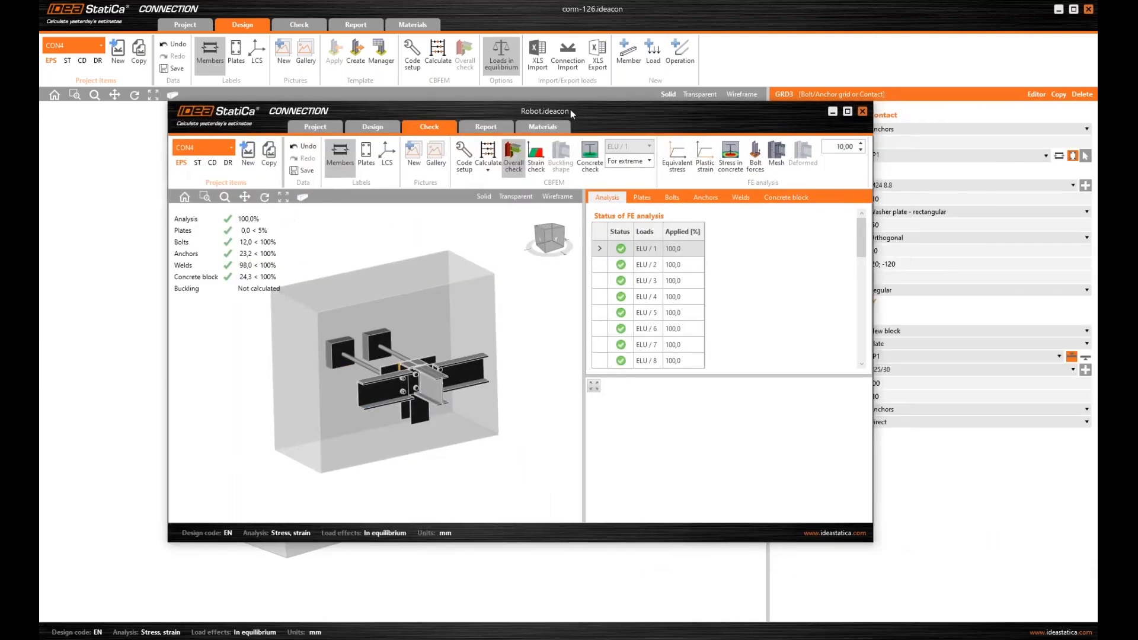
Maximize the Robot.ideacon project window and review the overall check of CON4 alongside its 3D model.
{"action": "double_click", "coordinate": [570, 109]}
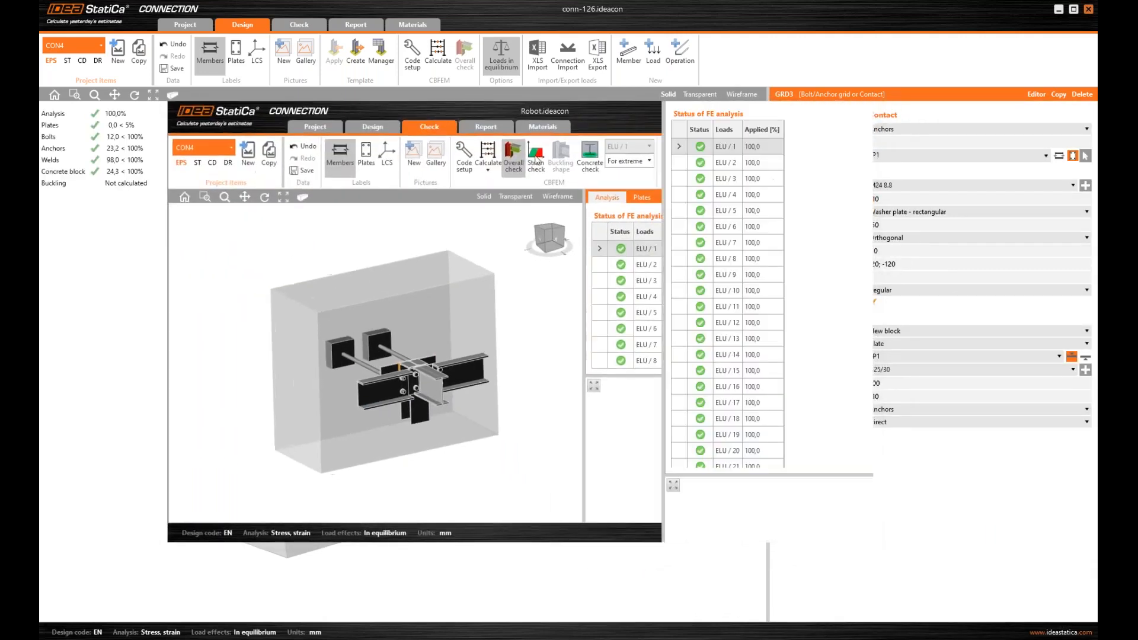
{"action": "scroll", "coordinate": [519, 168], "scroll_direction": "down", "scroll_amount": 2}
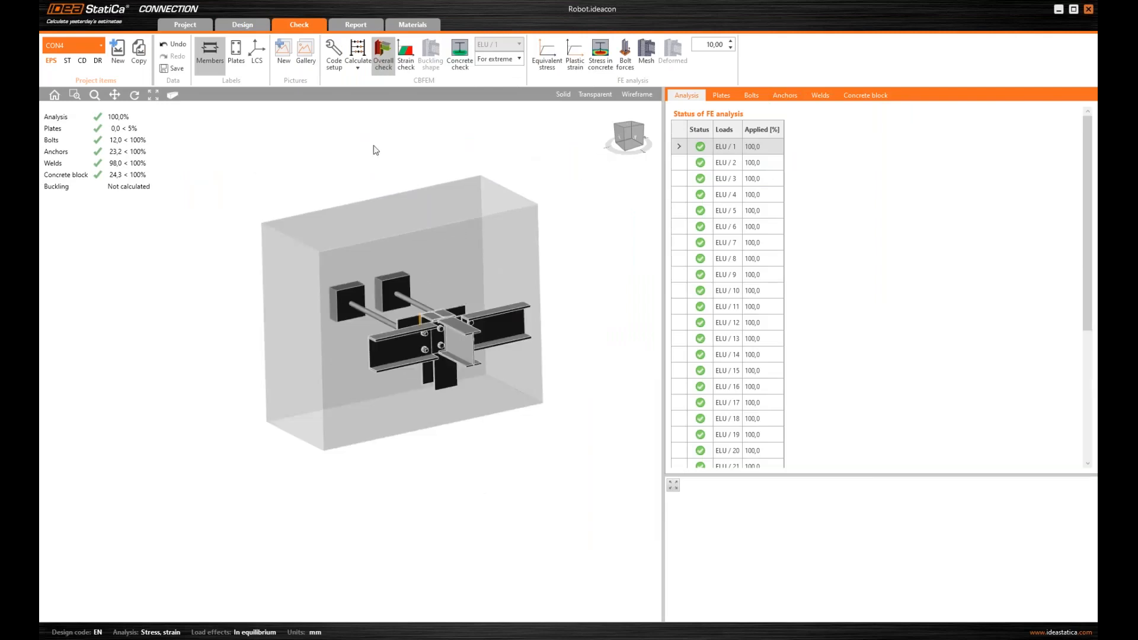
{"action": "middle_click_drag", "start_coordinate": [340, 148], "coordinate": [300, 179]}
{"action": "scroll", "coordinate": [305, 191], "scroll_direction": "up", "scroll_amount": 4}
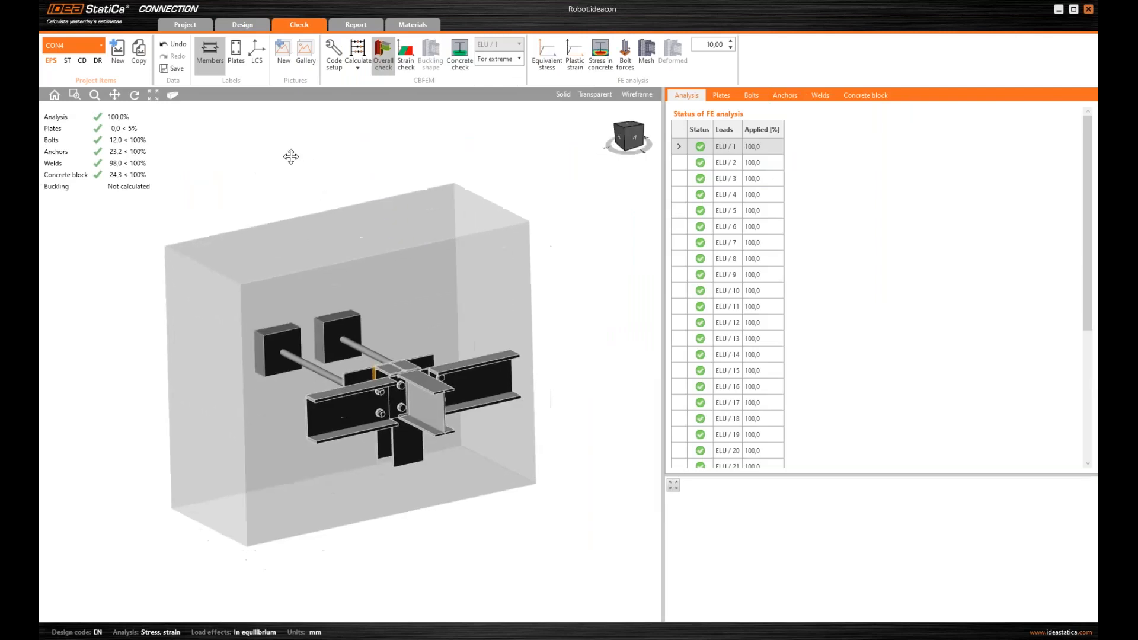
{"action": "middle_click_drag", "start_coordinate": [332, 183], "coordinate": [320, 170]}
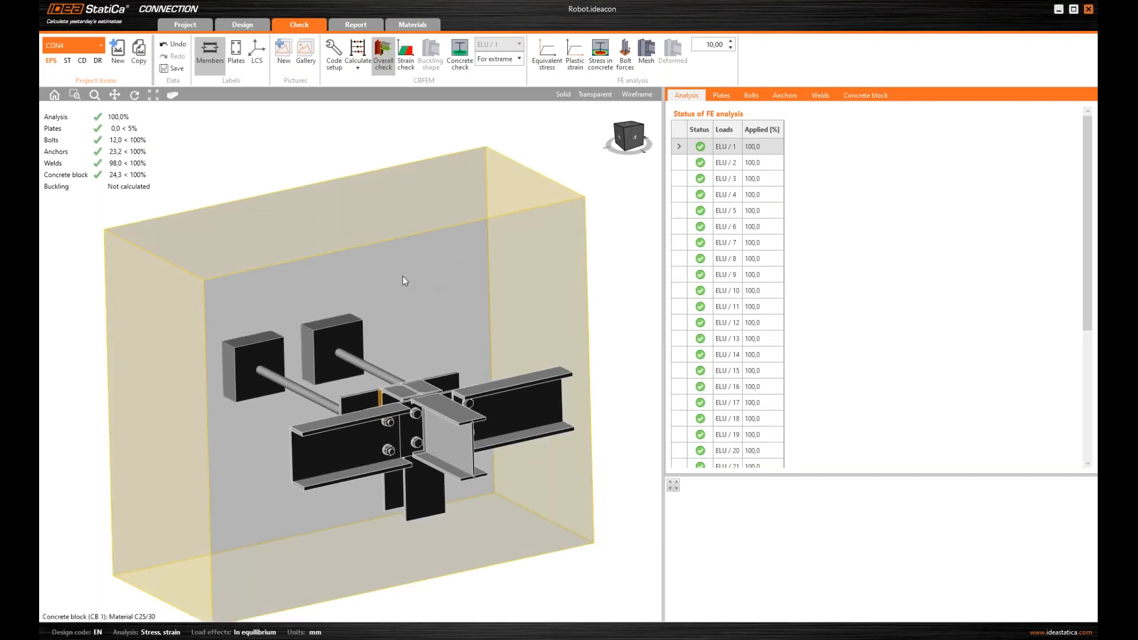
{"action": "scroll", "coordinate": [394, 247], "scroll_direction": "down", "scroll_amount": 2}
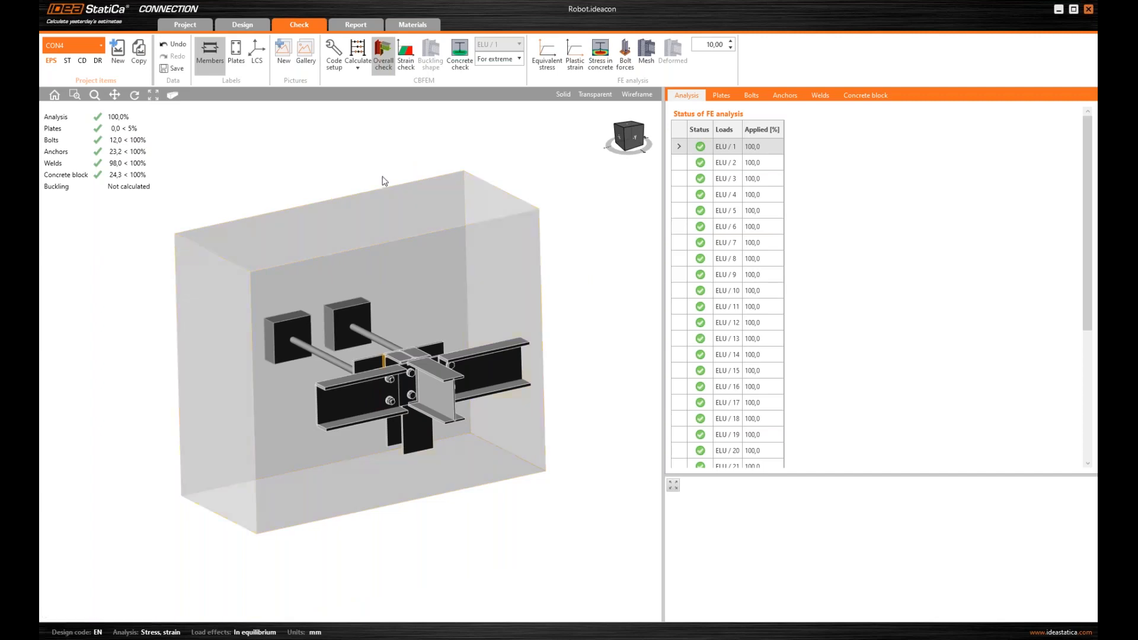
{"action": "mouse_move", "coordinate": [1084, 174]}
{"action": "left_mouse_down"}
{"action": "mouse_move", "coordinate": [1073, 330]}
{"action": "mouse_move", "coordinate": [1080, 162]}
{"action": "left_mouse_up"}
Examine the orange-marked weld beside the bolted beam joint in the checked CON4 model.
{"action": "scroll", "coordinate": [390, 367], "scroll_direction": "up", "scroll_amount": 5}
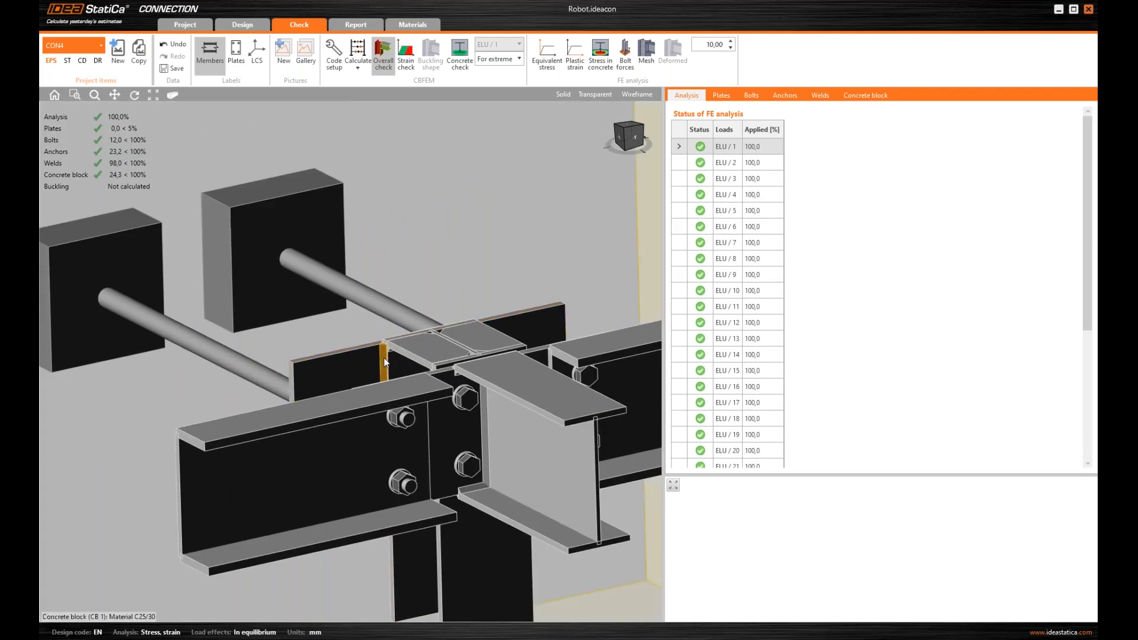
{"action": "scroll", "coordinate": [410, 303], "scroll_direction": "down", "scroll_amount": 5}
{"action": "scroll", "coordinate": [407, 301], "scroll_direction": "up", "scroll_amount": 2}
{"action": "scroll", "coordinate": [381, 355], "scroll_direction": "down", "scroll_amount": 2}
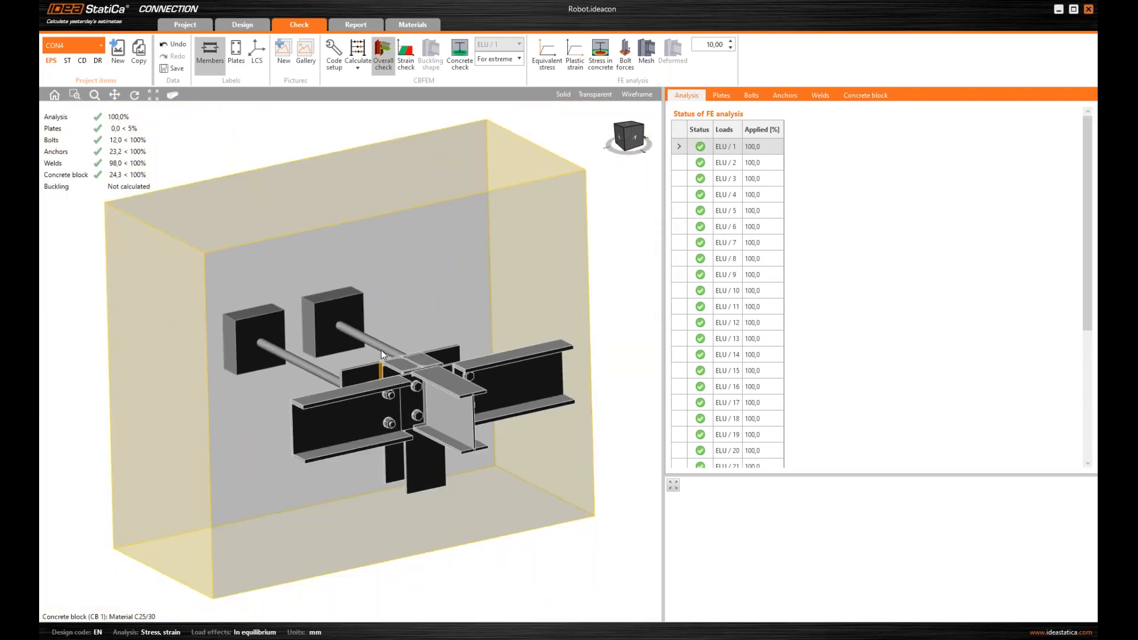
{"action": "scroll", "coordinate": [379, 370], "scroll_direction": "up", "scroll_amount": 5}
{"action": "left_click", "coordinate": [379, 369]}
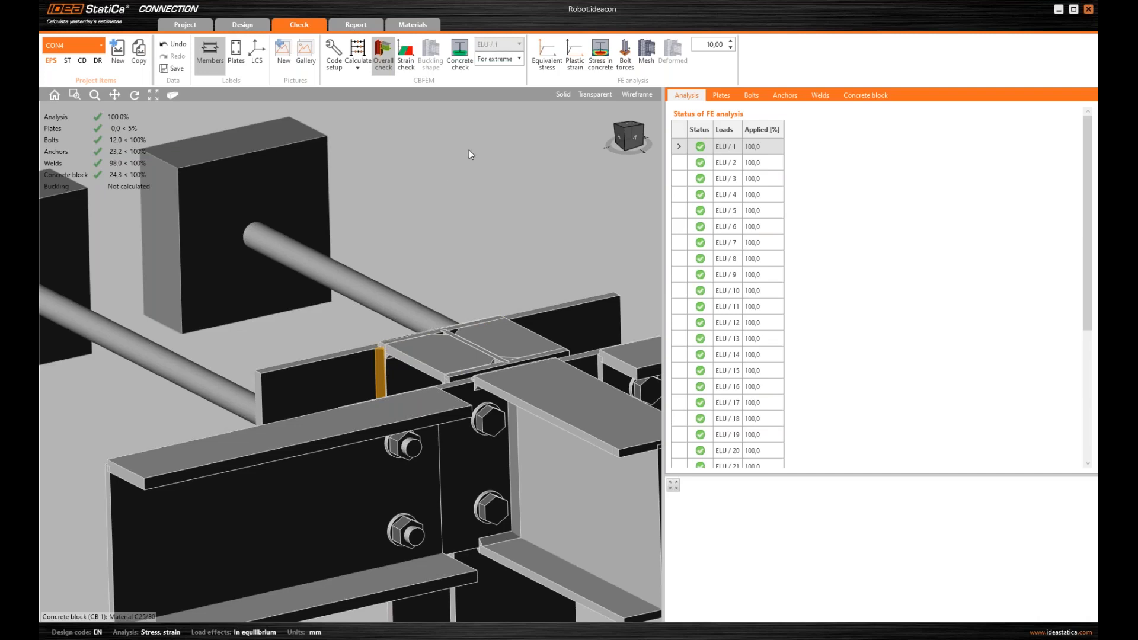
{"action": "scroll", "coordinate": [468, 148], "scroll_direction": "down", "scroll_amount": 6}
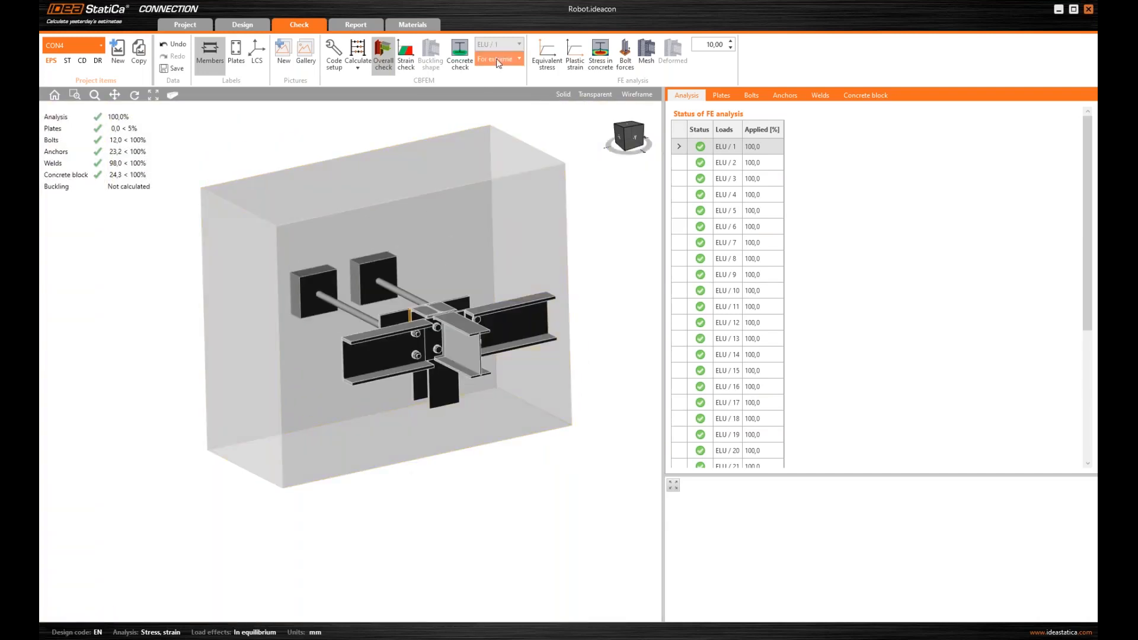
{"action": "middle_click_drag", "start_coordinate": [448, 124], "coordinate": [432, 156]}
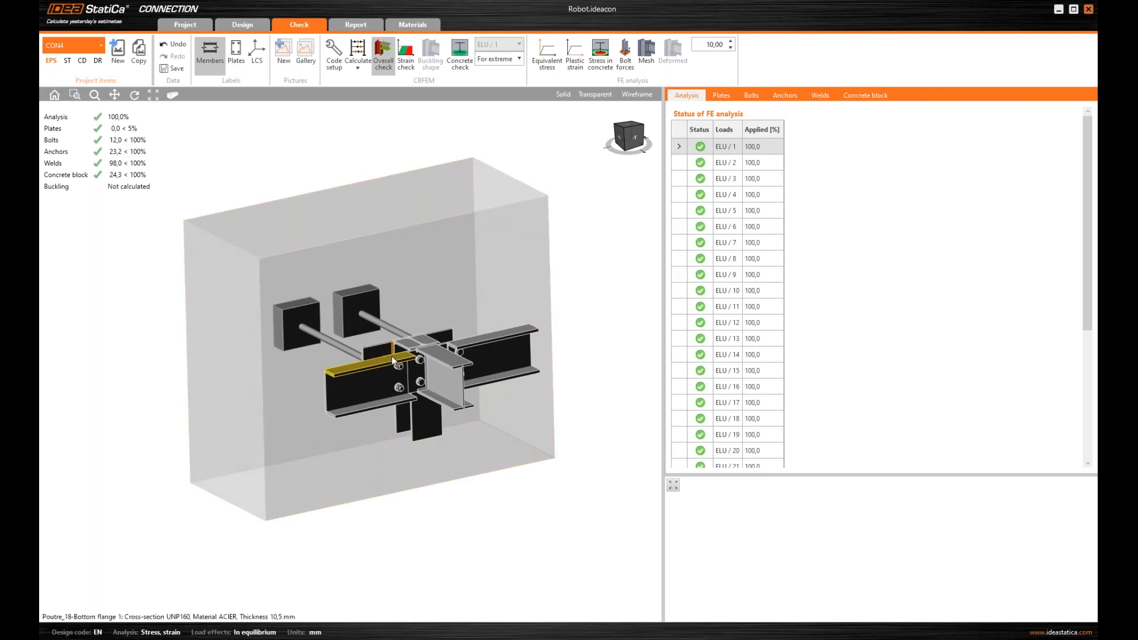
{"action": "scroll", "coordinate": [391, 356], "scroll_direction": "up", "scroll_amount": 2}
{"action": "scroll", "coordinate": [401, 344], "scroll_direction": "up", "scroll_amount": 3}
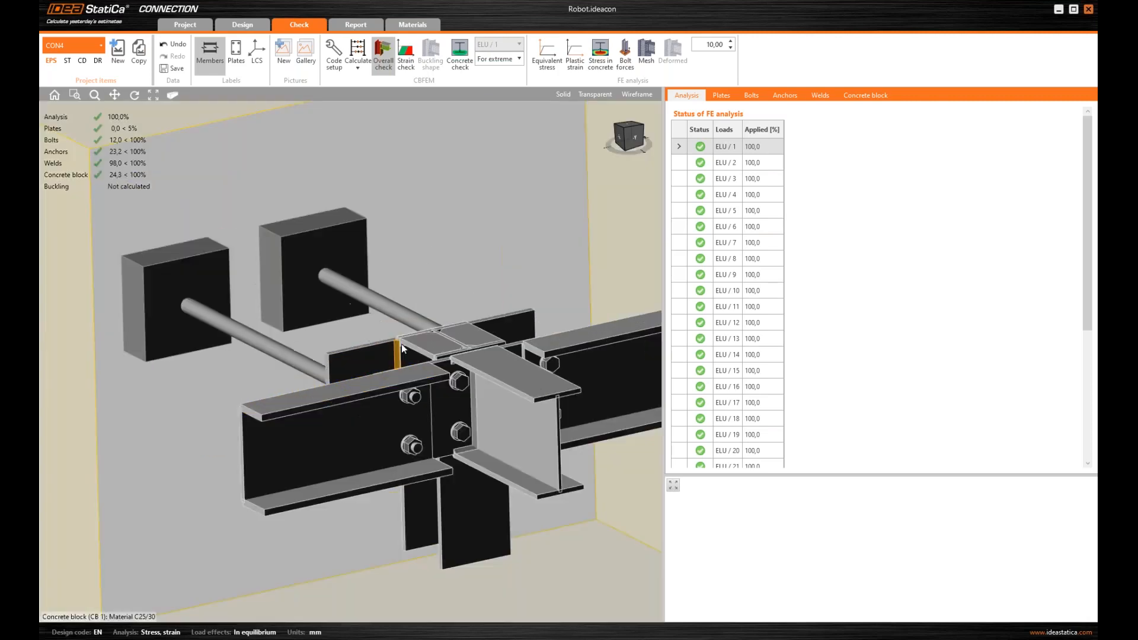
{"action": "mouse_move", "coordinate": [436, 386]}
{"action": "middle_mouse_down"}
{"action": "mouse_move", "coordinate": [389, 393]}
{"action": "mouse_move", "coordinate": [427, 385]}
{"action": "middle_mouse_up"}
{"action": "scroll", "coordinate": [538, 252], "scroll_direction": "down", "scroll_amount": 5}
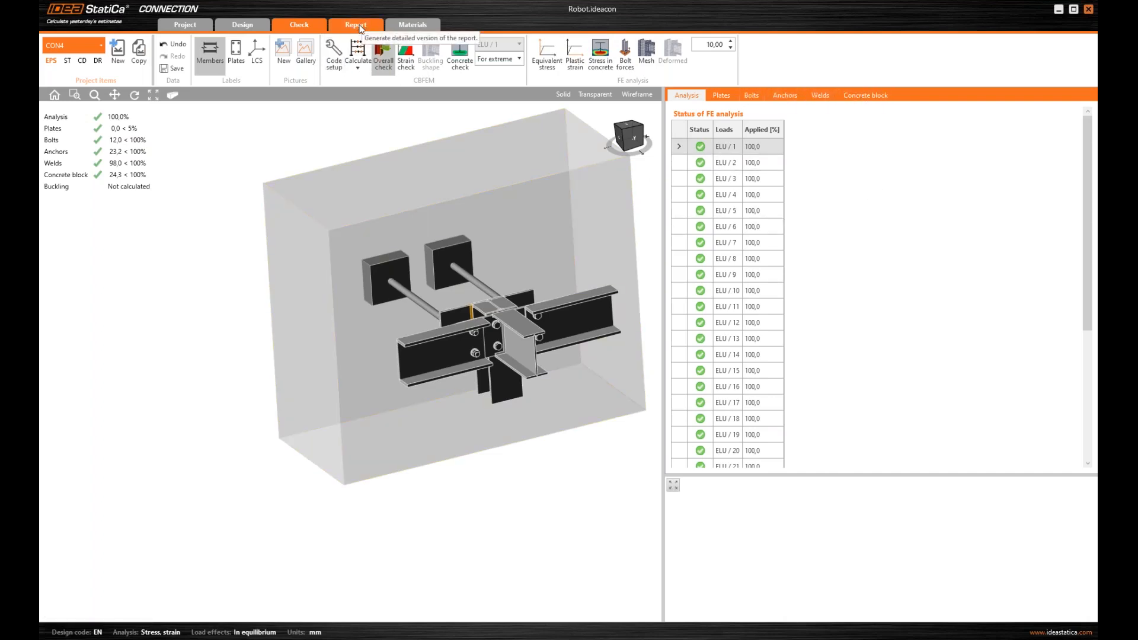
{"action": "middle_click_drag", "start_coordinate": [399, 196], "coordinate": [344, 232]}
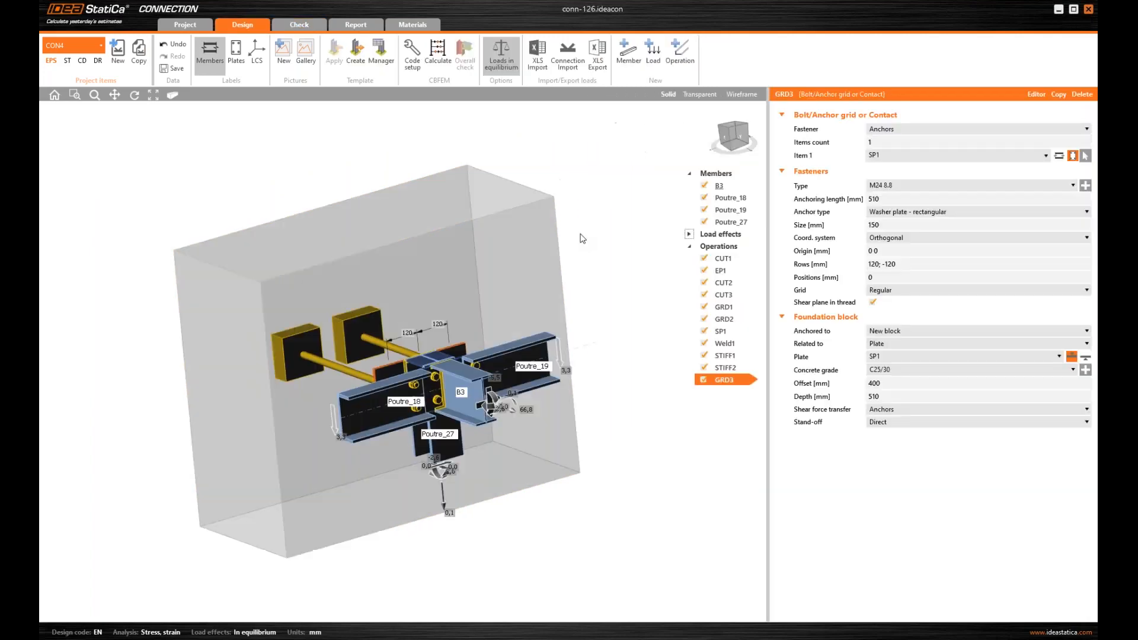
Save the conn-126 connection, return to Robot Structural Analysis and select CON4 in the Code-check manager.
{"action": "left_click", "coordinate": [162, 69]}
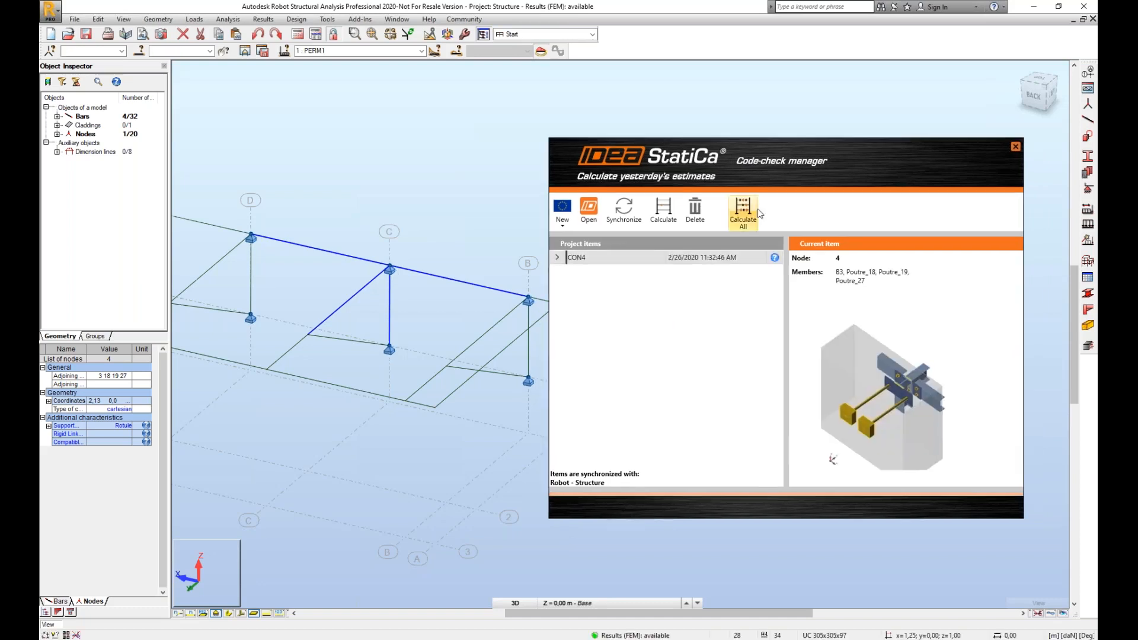
{"action": "left_click_drag", "start_coordinate": [766, 159], "coordinate": [741, 155]}
{"action": "left_click", "coordinate": [608, 254]}
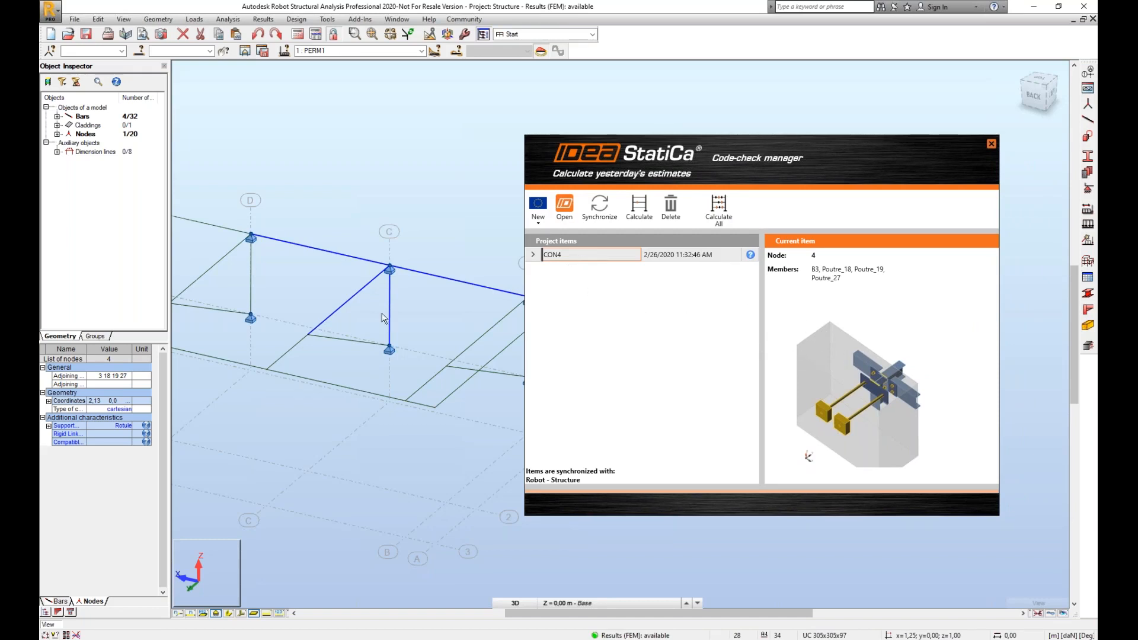
Close the Code-check manager to uncover the structural model.
{"action": "scroll", "coordinate": [382, 314], "scroll_direction": "down", "scroll_amount": 2}
{"action": "middle_click_drag", "start_coordinate": [355, 195], "coordinate": [409, 192]}
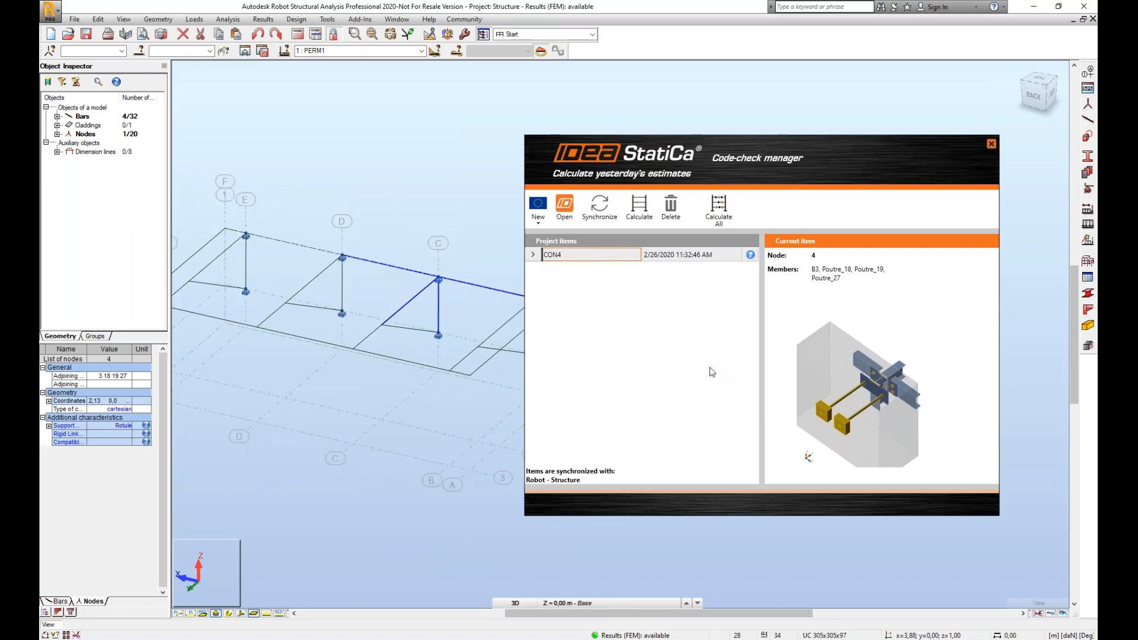
{"action": "left_click", "coordinate": [989, 143]}
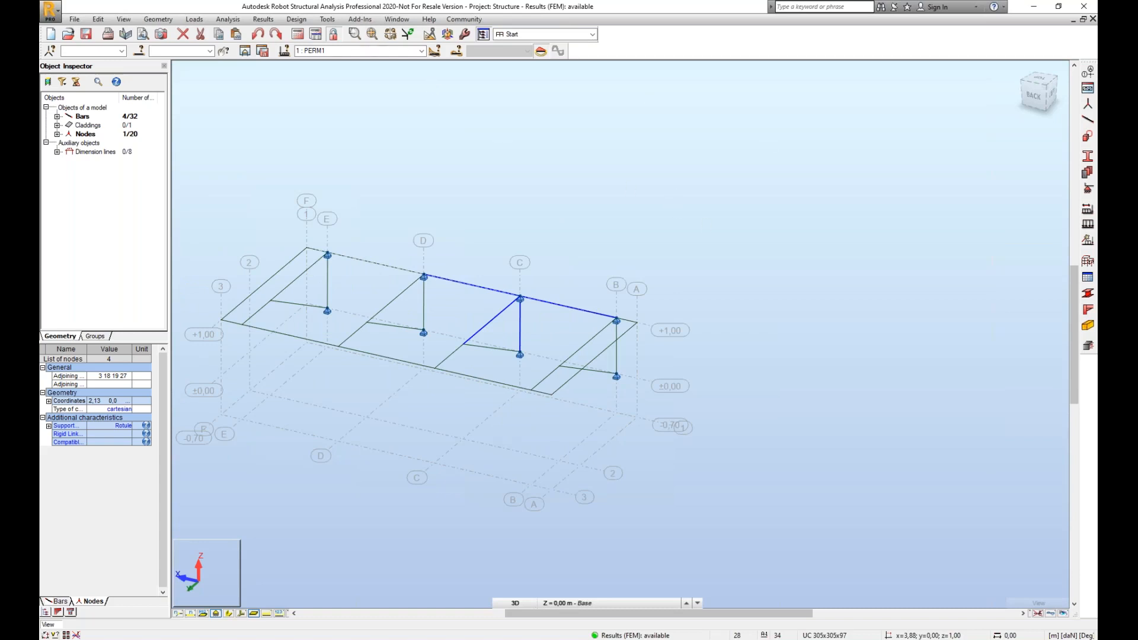
Reopen the IDEA StatiCa Code-check manager add-in, move its window clear of the model and select CON4.
{"action": "left_click", "coordinate": [359, 19]}
{"action": "mouse_move", "coordinate": [419, 109]}
{"action": "left_click", "coordinate": [472, 108]}
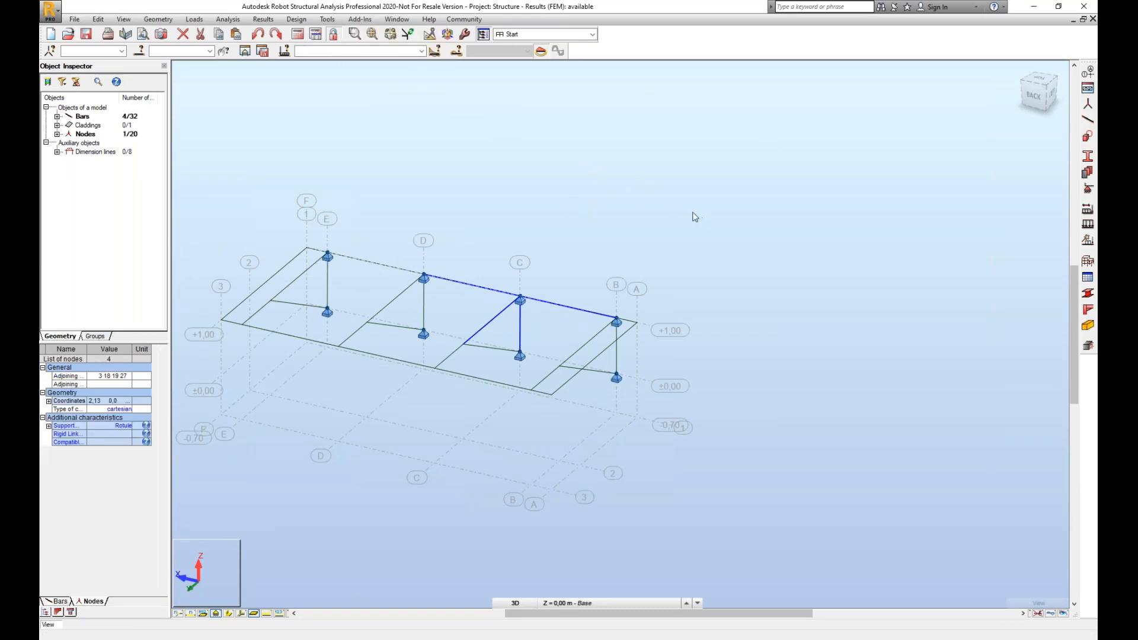
{"action": "left_click_drag", "start_coordinate": [595, 148], "coordinate": [846, 143]}
{"action": "left_click", "coordinate": [652, 245]}
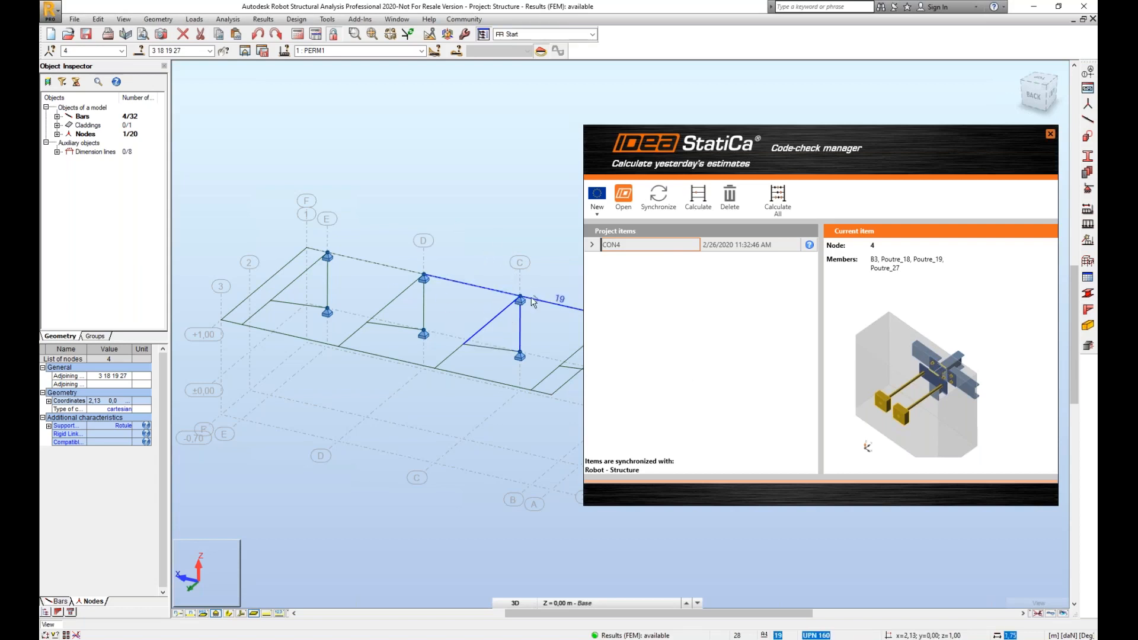
Close the Code-check manager window.
{"action": "left_click", "coordinate": [706, 205]}
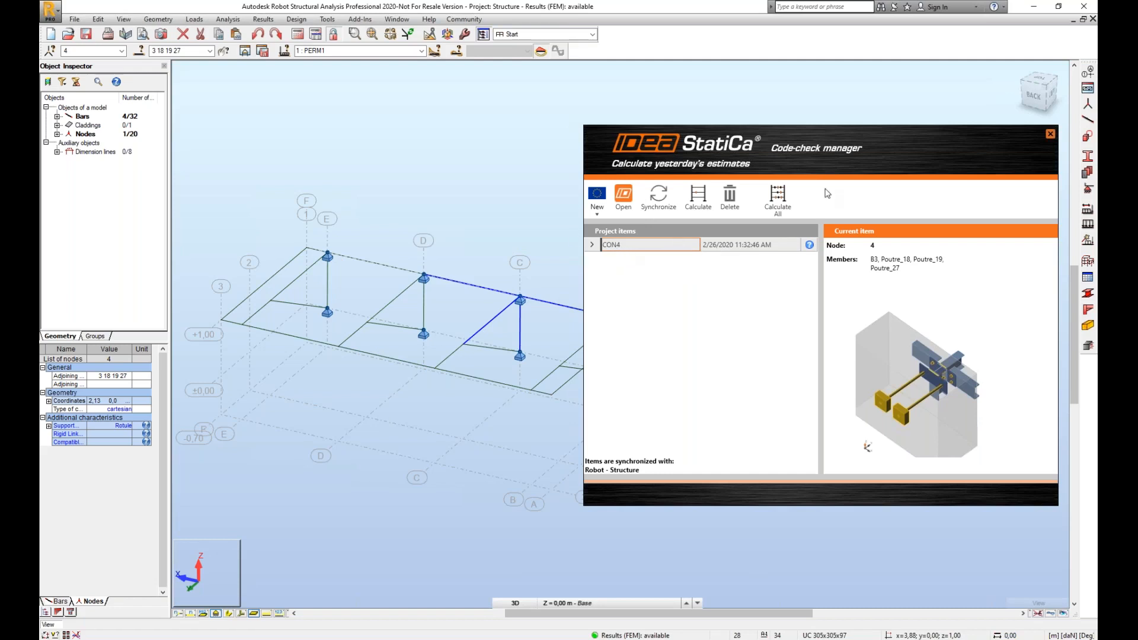
{"action": "left_click", "coordinate": [1050, 135]}
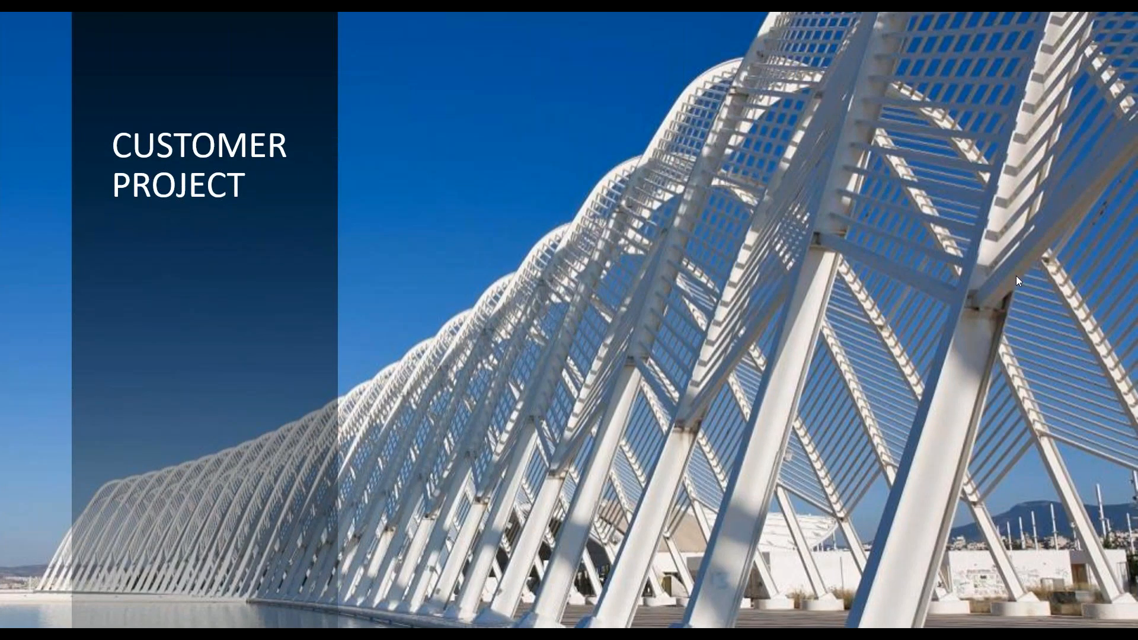
{"action": "left_click", "coordinate": [1015, 276]}
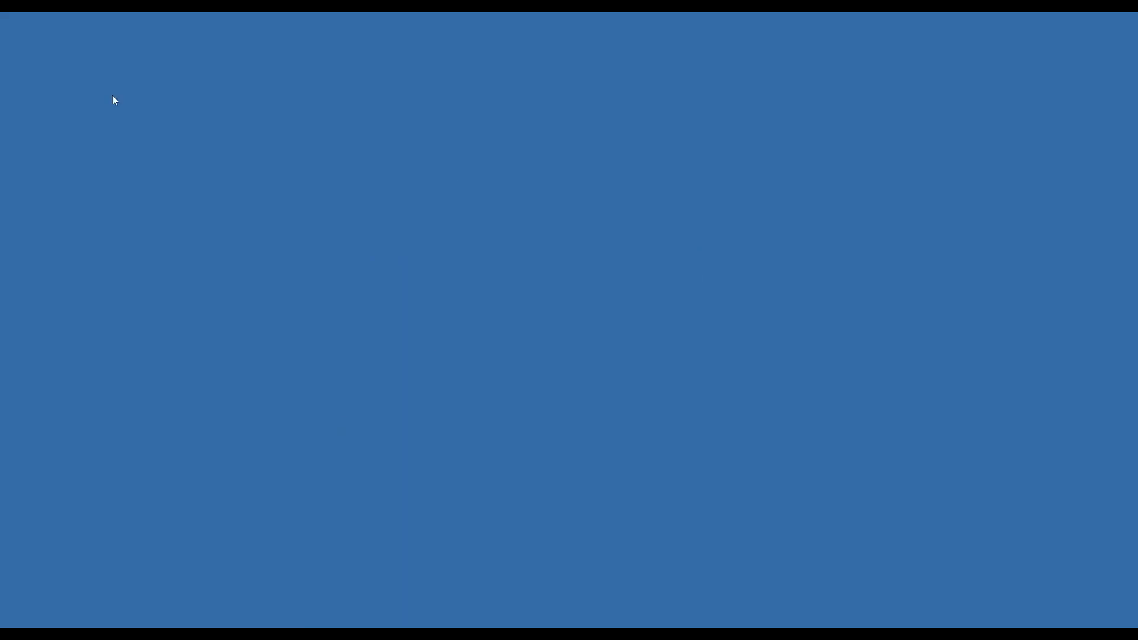
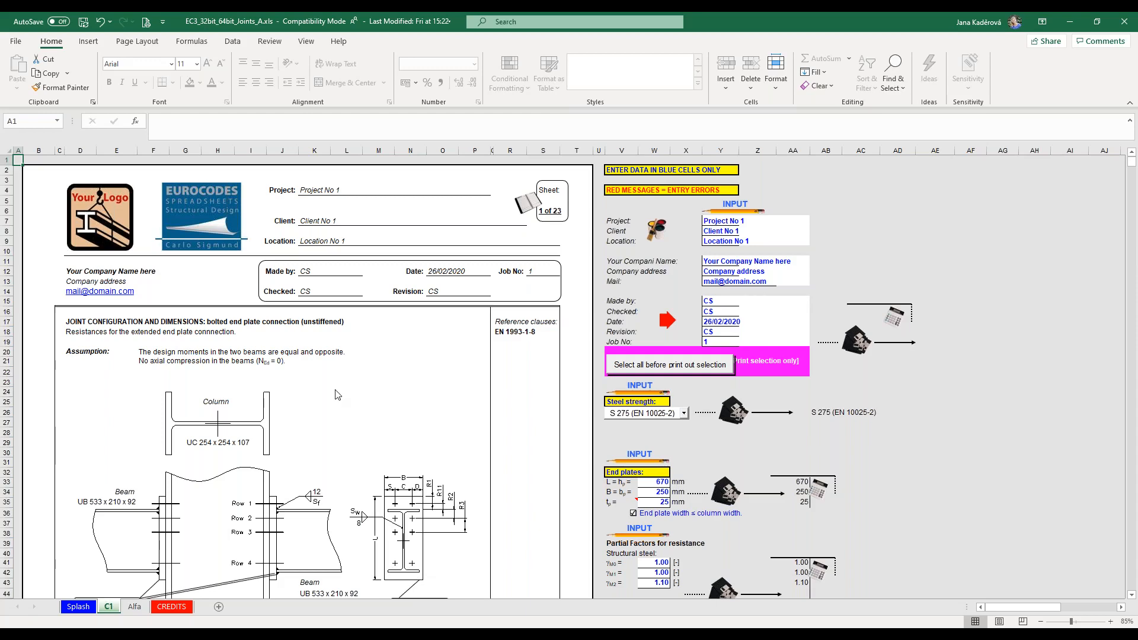
Look over the unstiffened bolted end plate joint's drawing and input data on sheet C1 of EC3_32bit_64bit_Joints_A.xls.
{"action": "scroll", "coordinate": [337, 395], "scroll_direction": "down", "scroll_amount": 1}
{"action": "scroll", "coordinate": [337, 394], "scroll_direction": "down", "scroll_amount": 1}
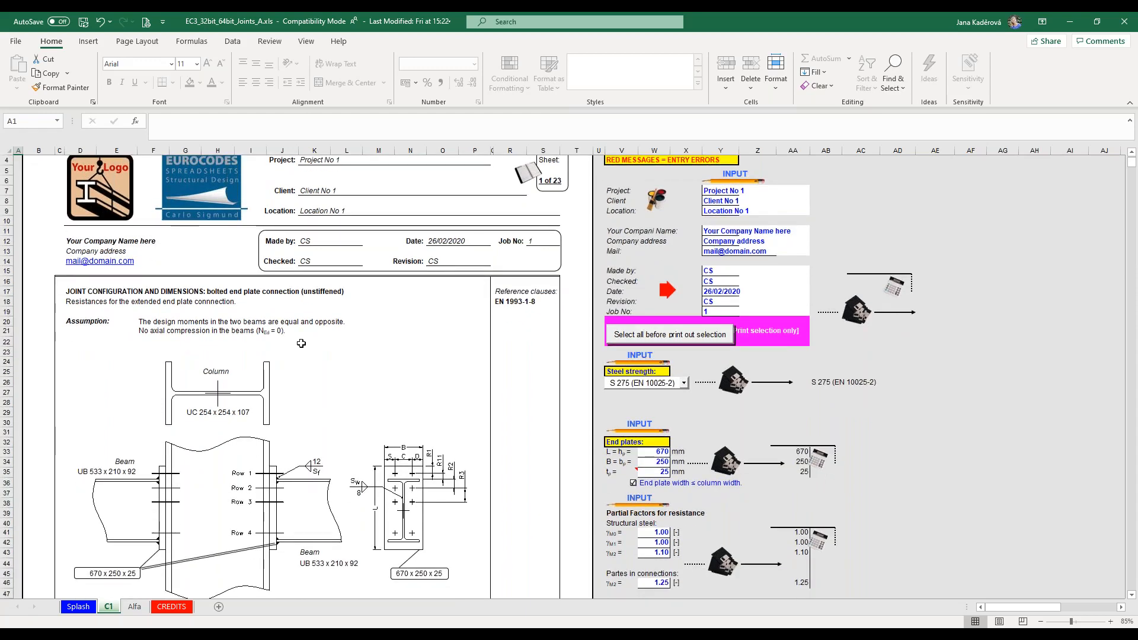
{"action": "scroll", "coordinate": [318, 342], "scroll_direction": "down", "scroll_amount": 1}
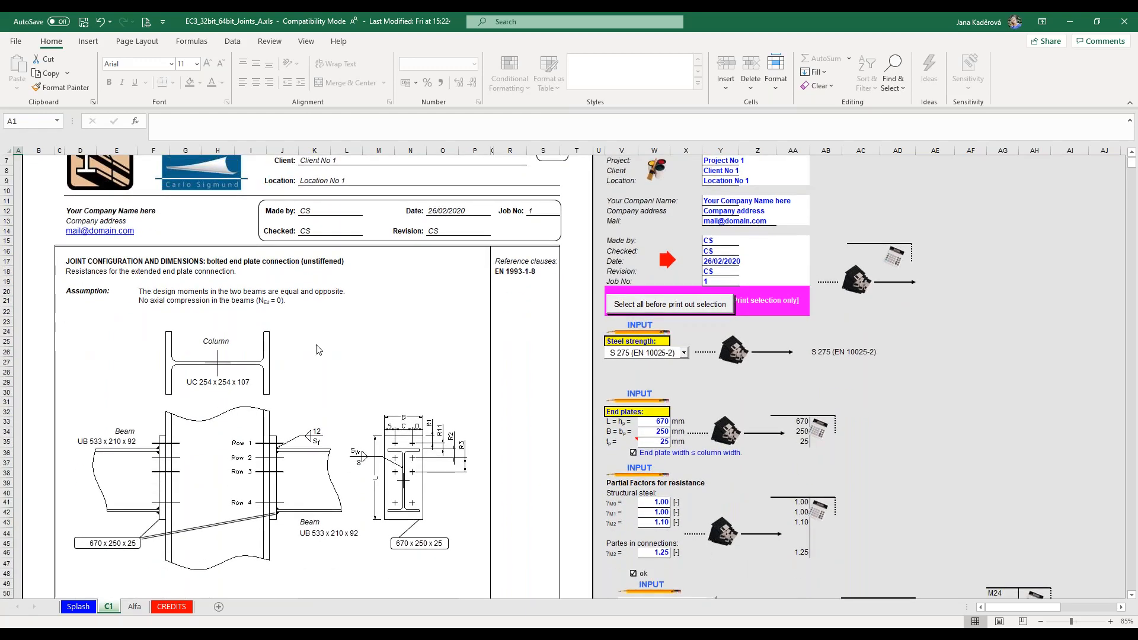
{"action": "scroll", "coordinate": [237, 261], "scroll_direction": "up", "scroll_amount": 2}
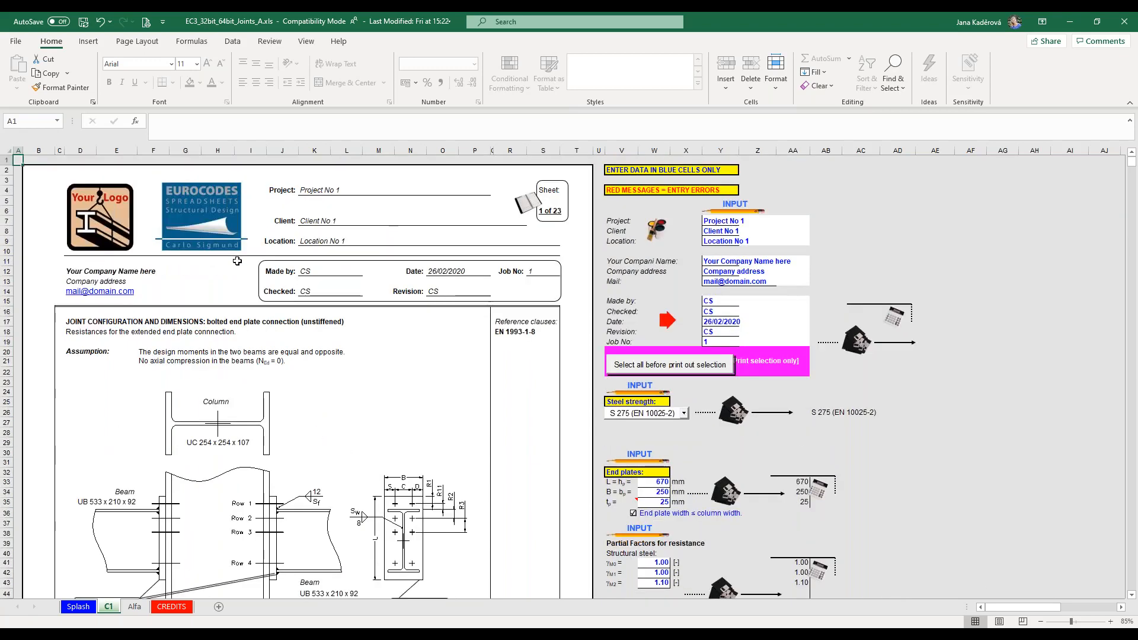
Set the joint's steel strength to S 355 (EN 10025-2) in the input area of sheet C1.
{"action": "scroll", "coordinate": [349, 436], "scroll_direction": "down", "scroll_amount": 2}
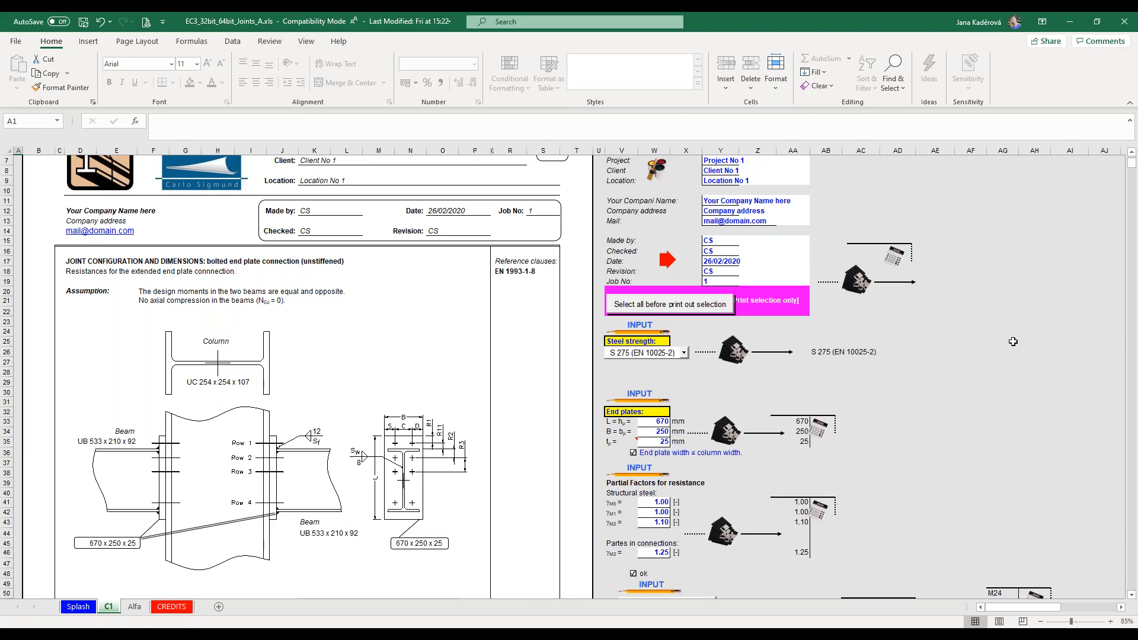
{"action": "scroll", "coordinate": [1013, 341], "scroll_direction": "up", "scroll_amount": 2}
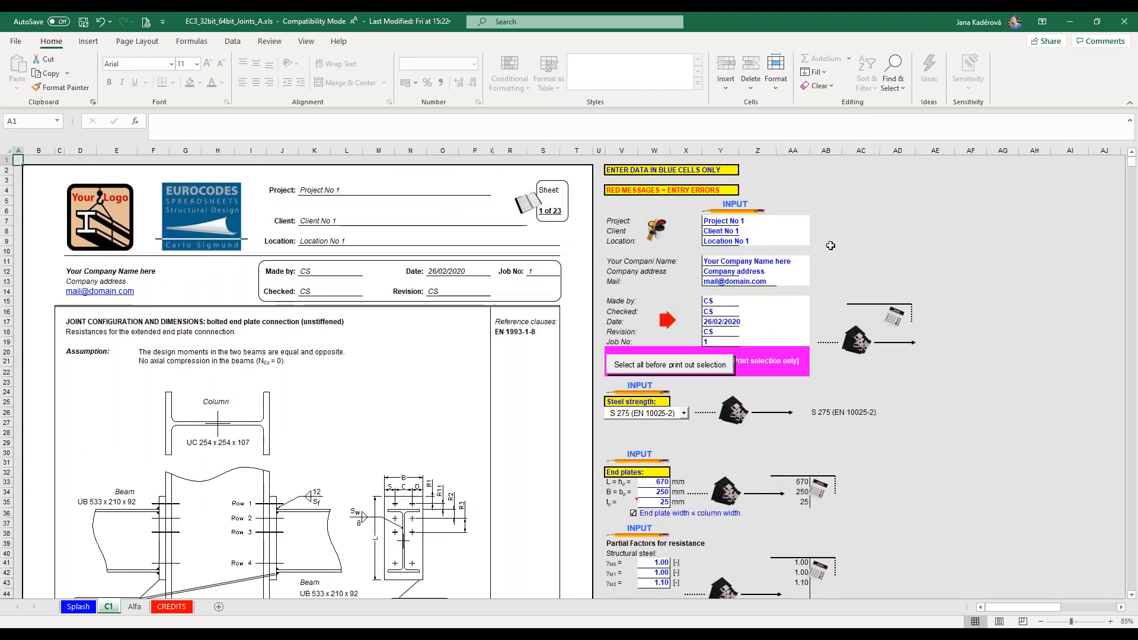
{"action": "scroll", "coordinate": [808, 278], "scroll_direction": "down", "scroll_amount": 4}
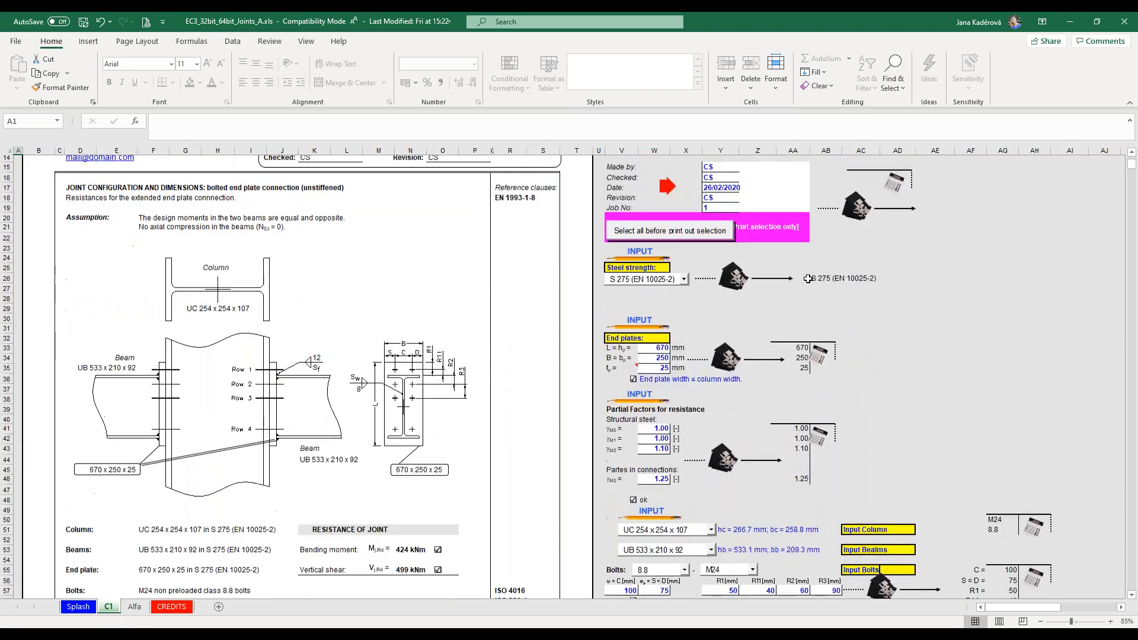
{"action": "scroll", "coordinate": [807, 278], "scroll_direction": "up", "scroll_amount": 2}
{"action": "scroll", "coordinate": [745, 360], "scroll_direction": "up", "scroll_amount": 2}
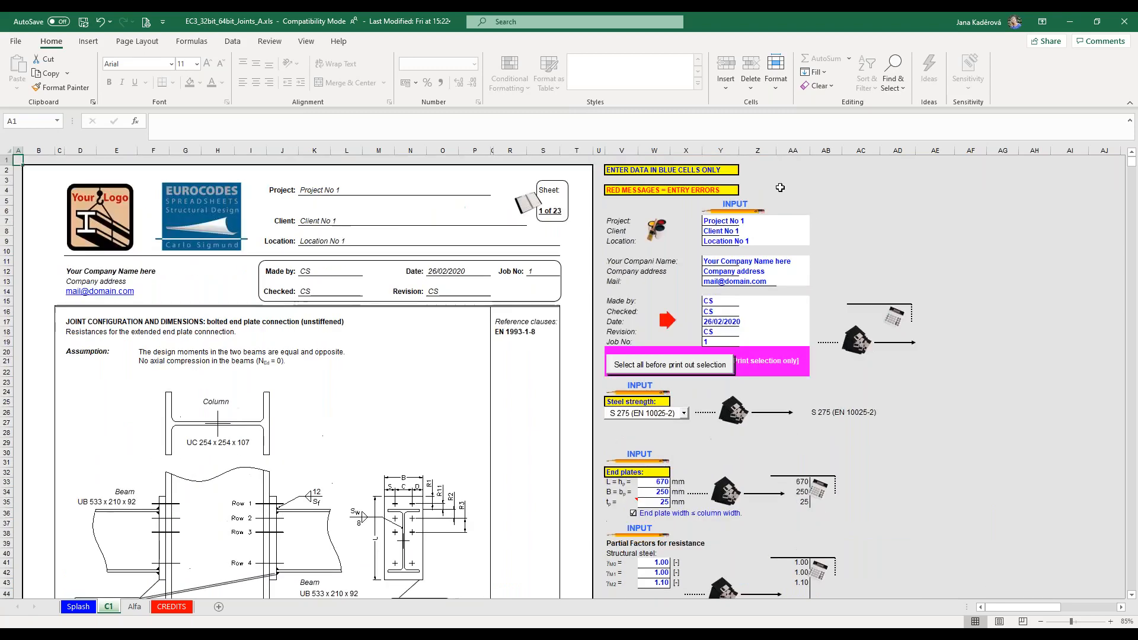
{"action": "left_click", "coordinate": [684, 414]}
{"action": "left_click", "coordinate": [643, 442]}
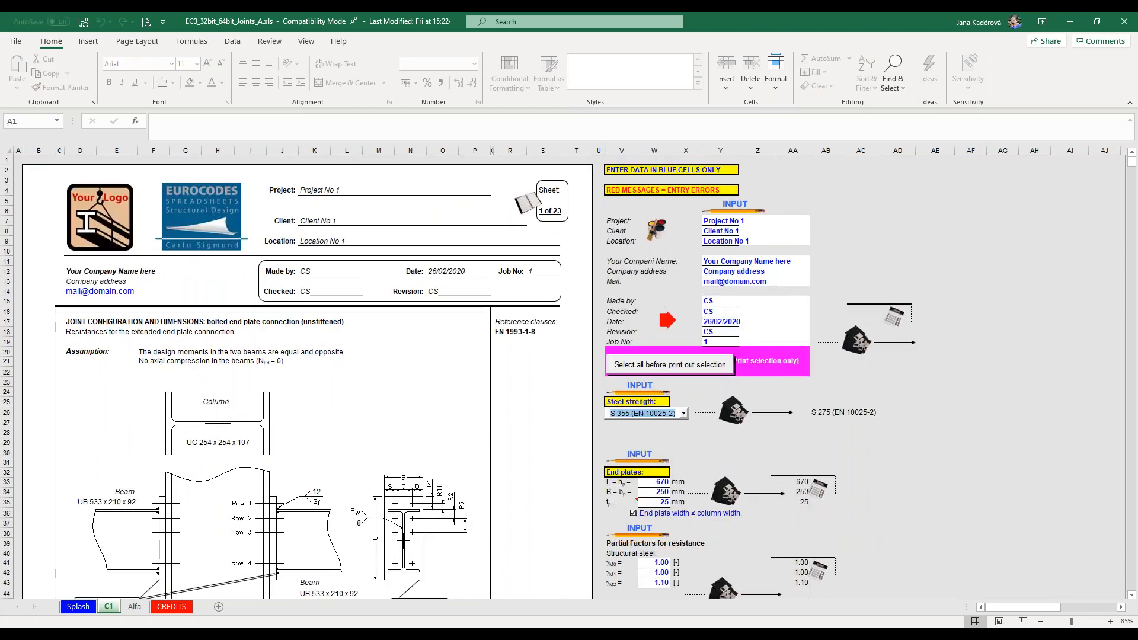
{"action": "left_click", "coordinate": [875, 452]}
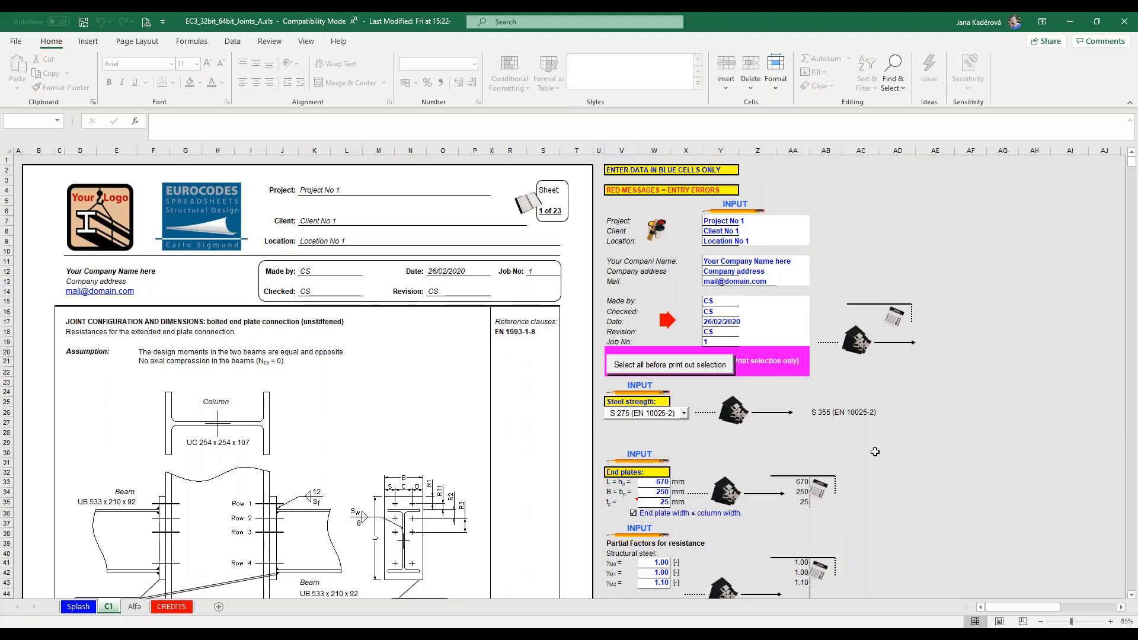
Set the end plate dimensions to a length of 410 mm, a width of 150 mm and a thickness of 15 mm.
{"action": "scroll", "coordinate": [875, 452], "scroll_direction": "down", "scroll_amount": 1}
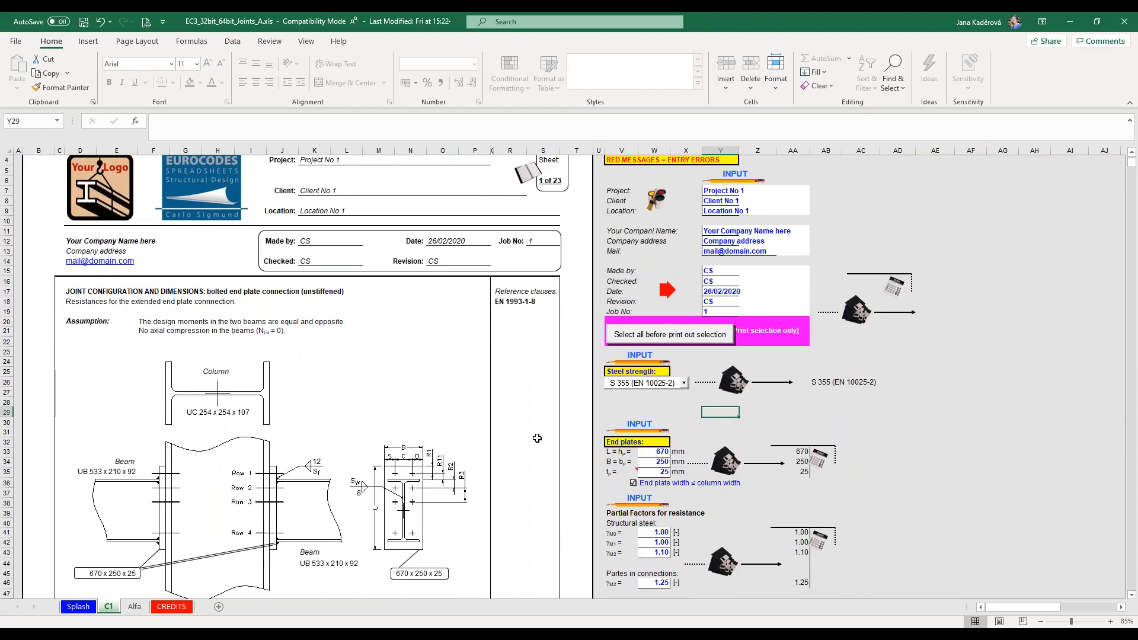
{"action": "scroll", "coordinate": [537, 438], "scroll_direction": "down", "scroll_amount": 3}
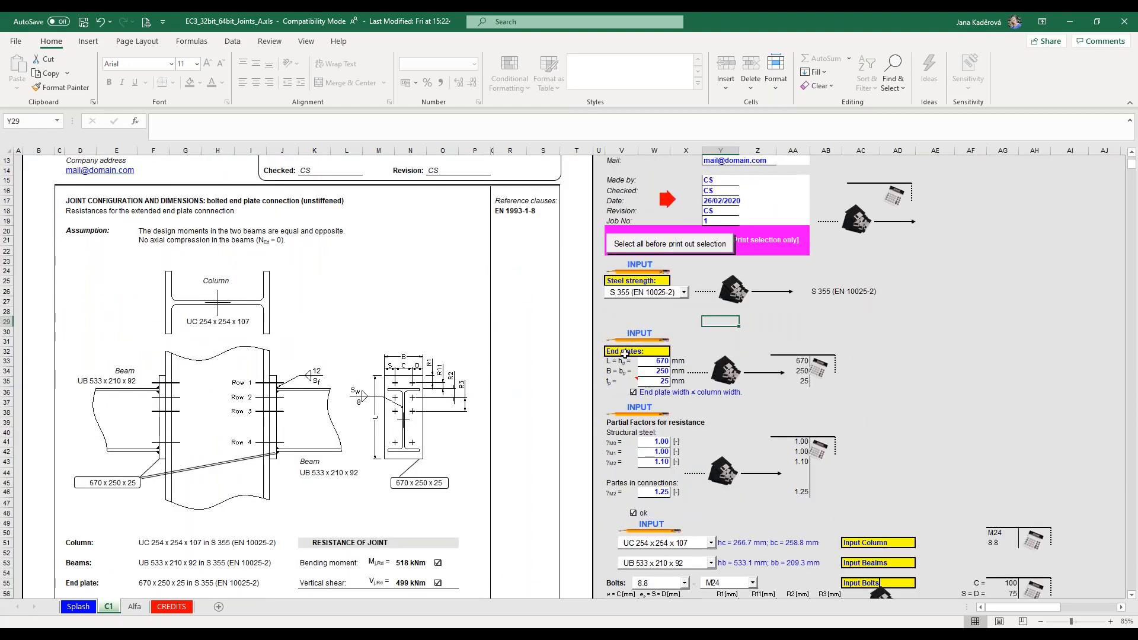
{"action": "left_click", "coordinate": [626, 352]}
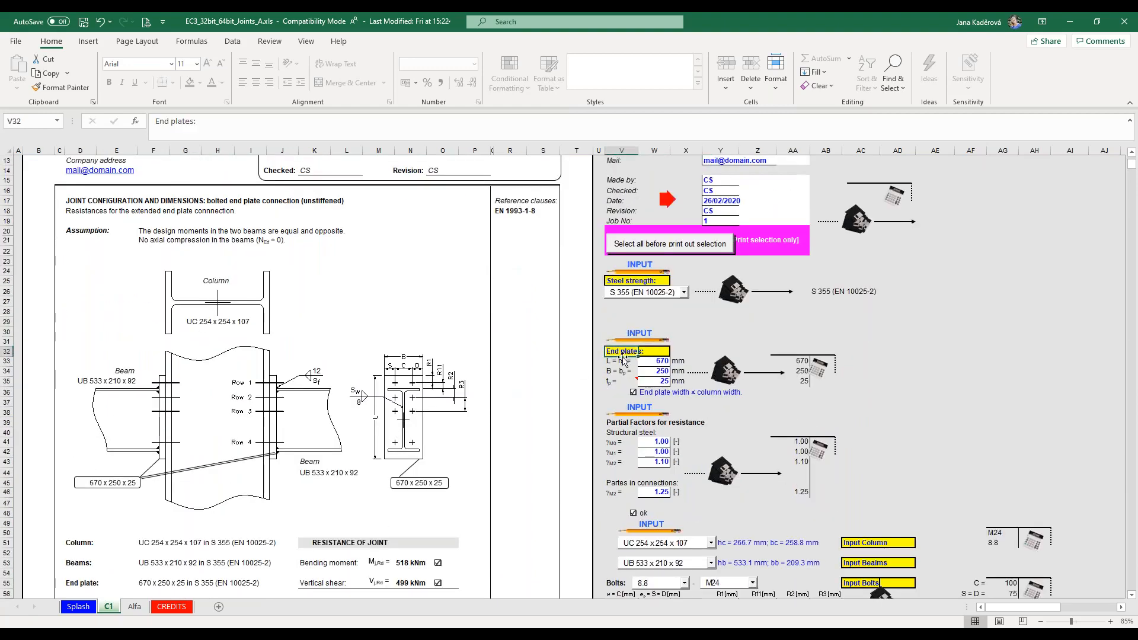
{"action": "left_click", "coordinate": [720, 342]}
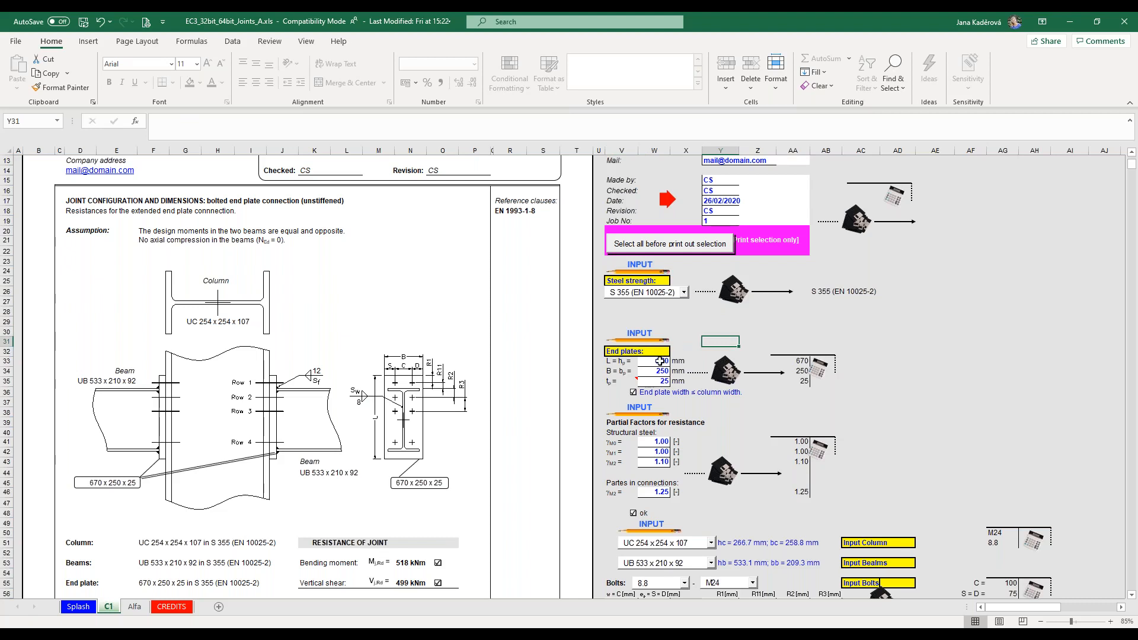
{"action": "left_click", "coordinate": [660, 361]}
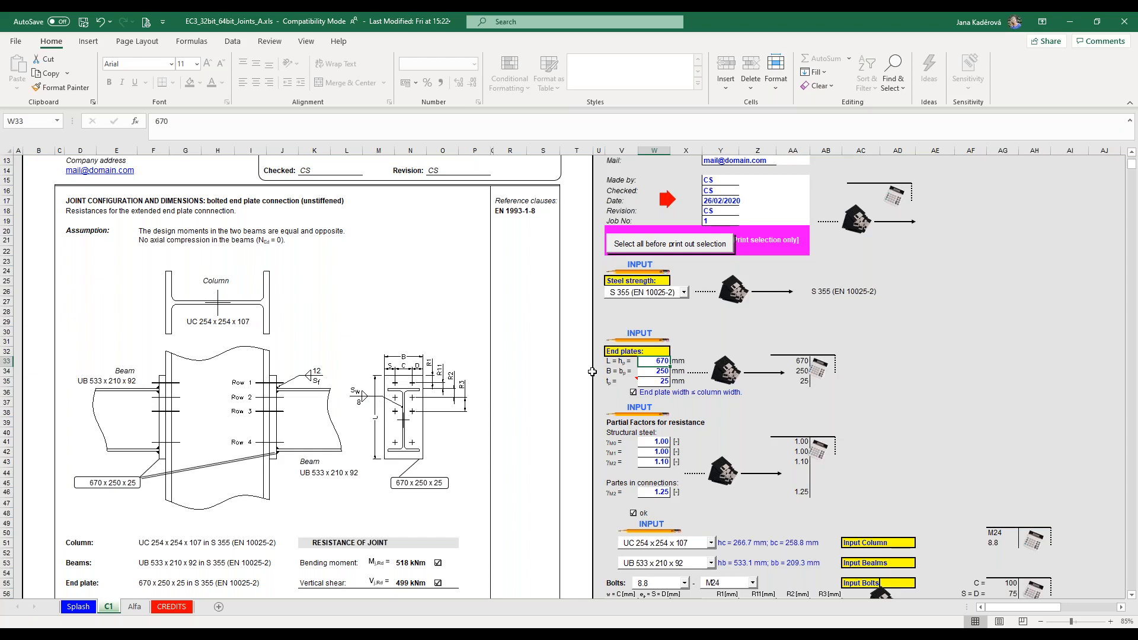
{"action": "type", "text": "410"}
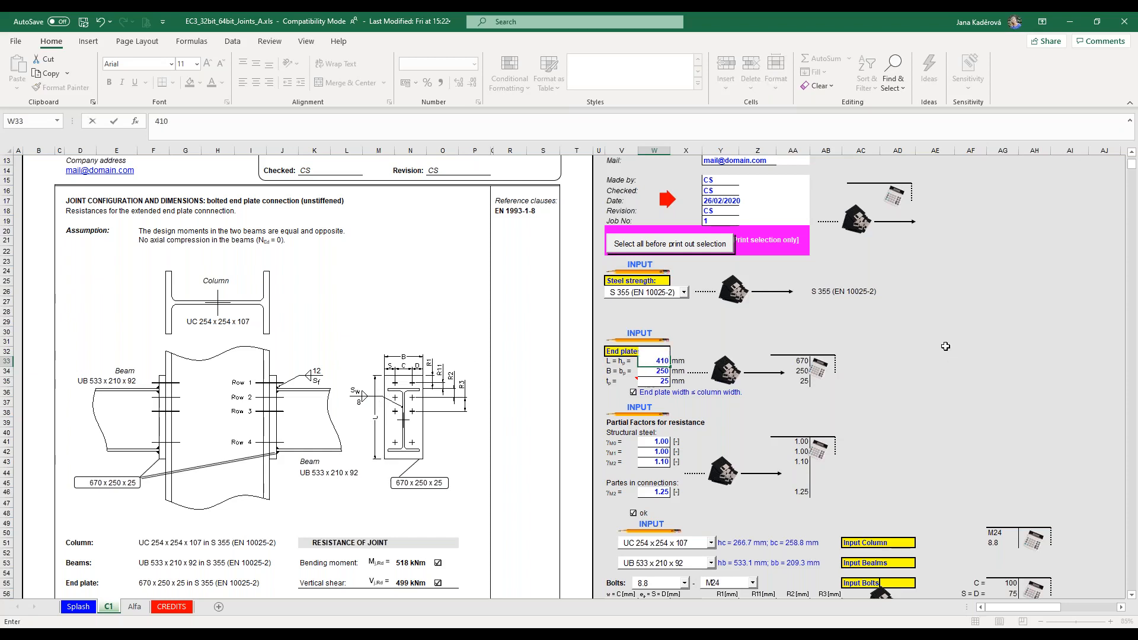
{"action": "key", "text": "Return"}
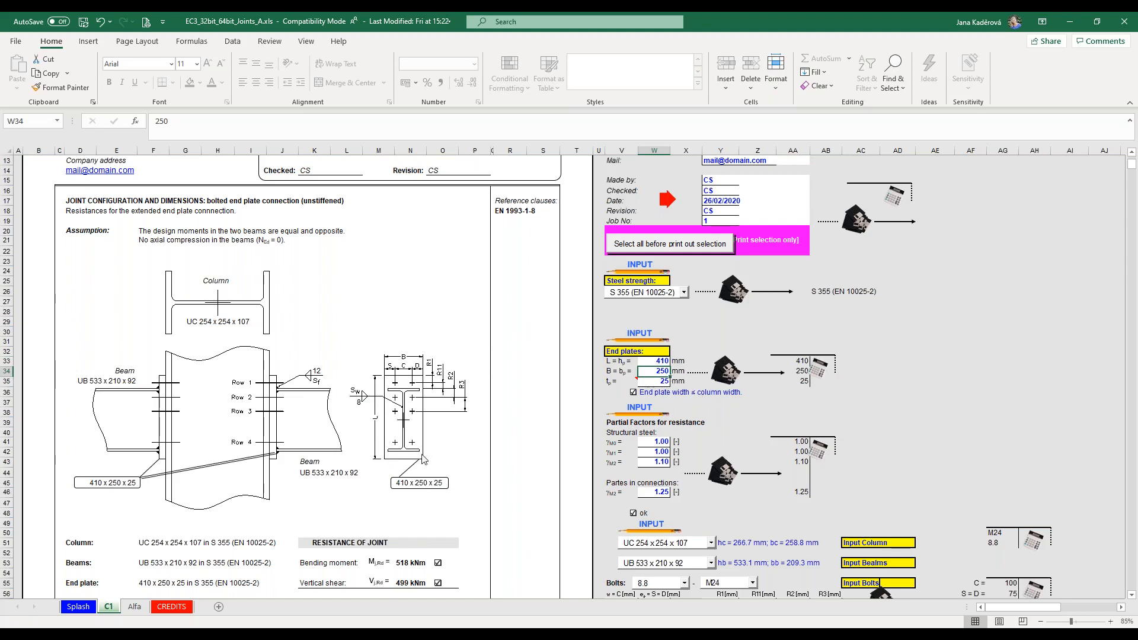
{"action": "type", "text": "150"}
{"action": "type", "text": "15"}
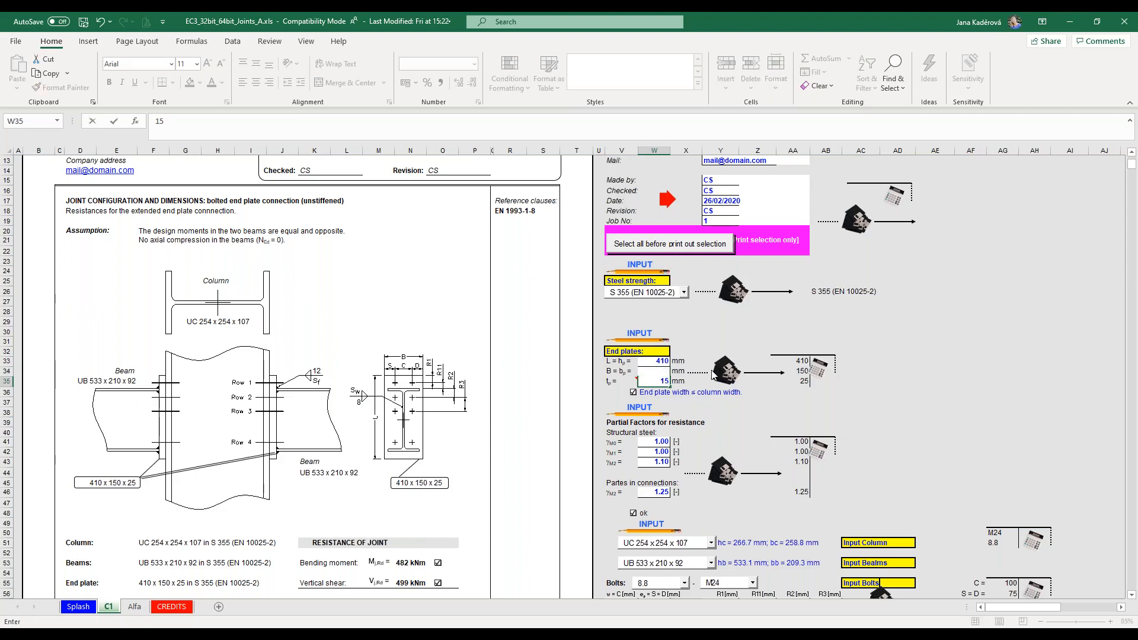
{"action": "key", "text": "Return"}
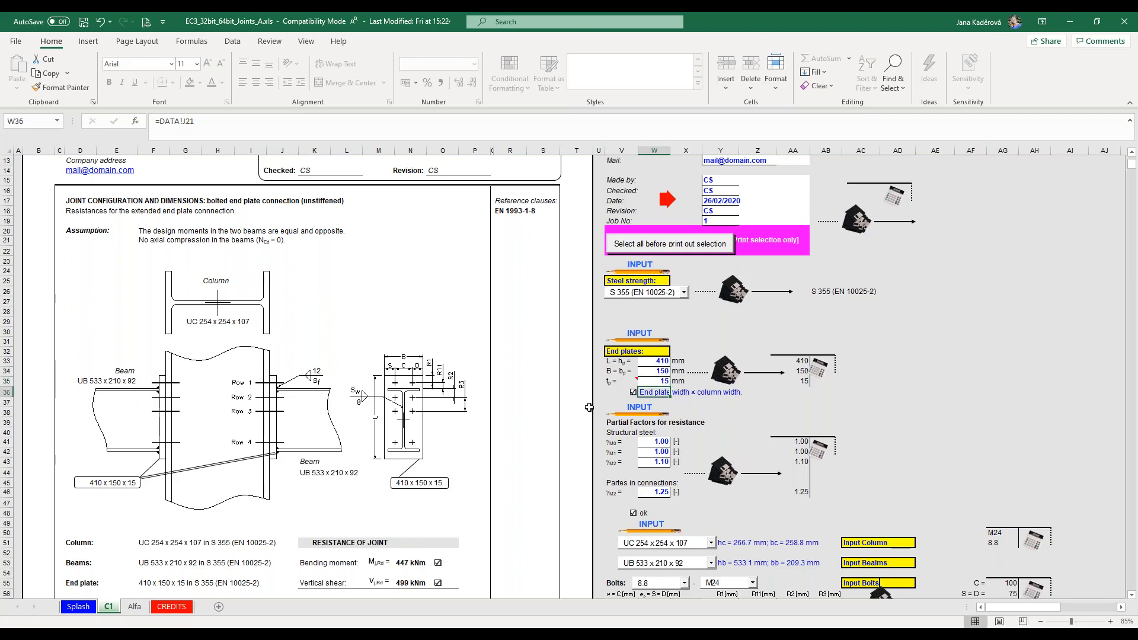
Change the column section to HE 300 B.
{"action": "scroll", "coordinate": [622, 420], "scroll_direction": "down", "scroll_amount": 1}
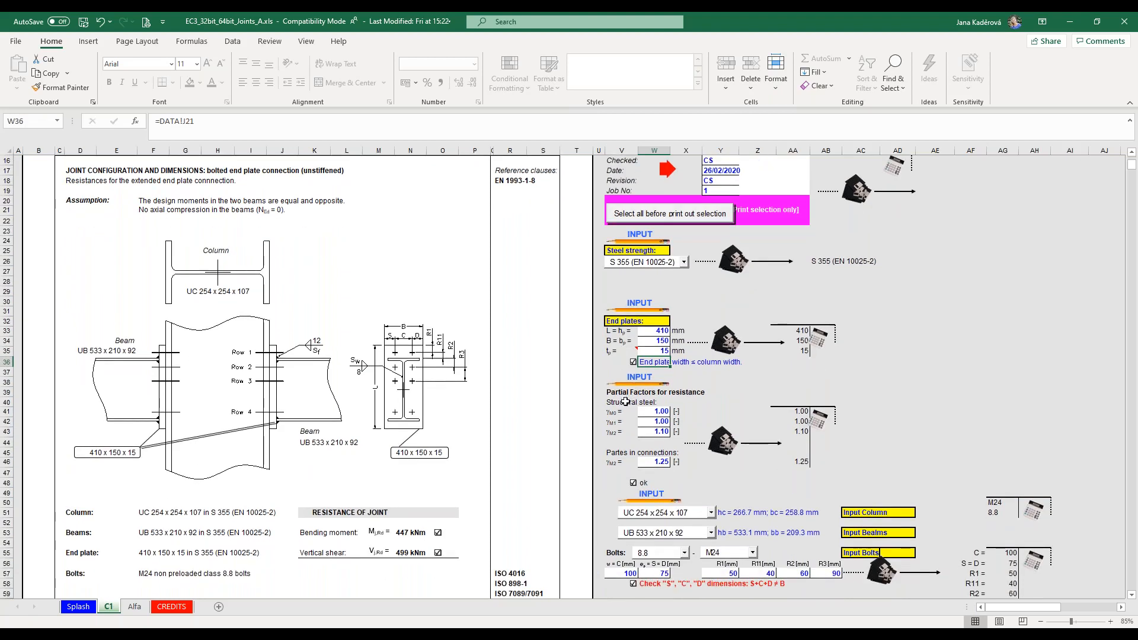
{"action": "scroll", "coordinate": [655, 420], "scroll_direction": "down", "scroll_amount": 2}
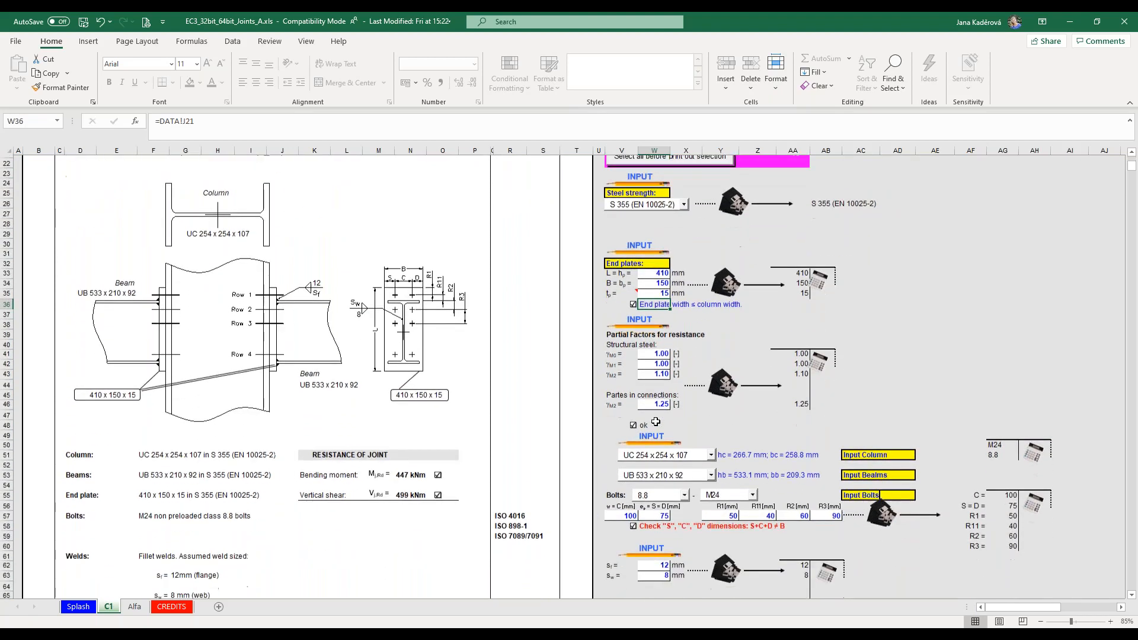
{"action": "scroll", "coordinate": [653, 413], "scroll_direction": "down", "scroll_amount": 1}
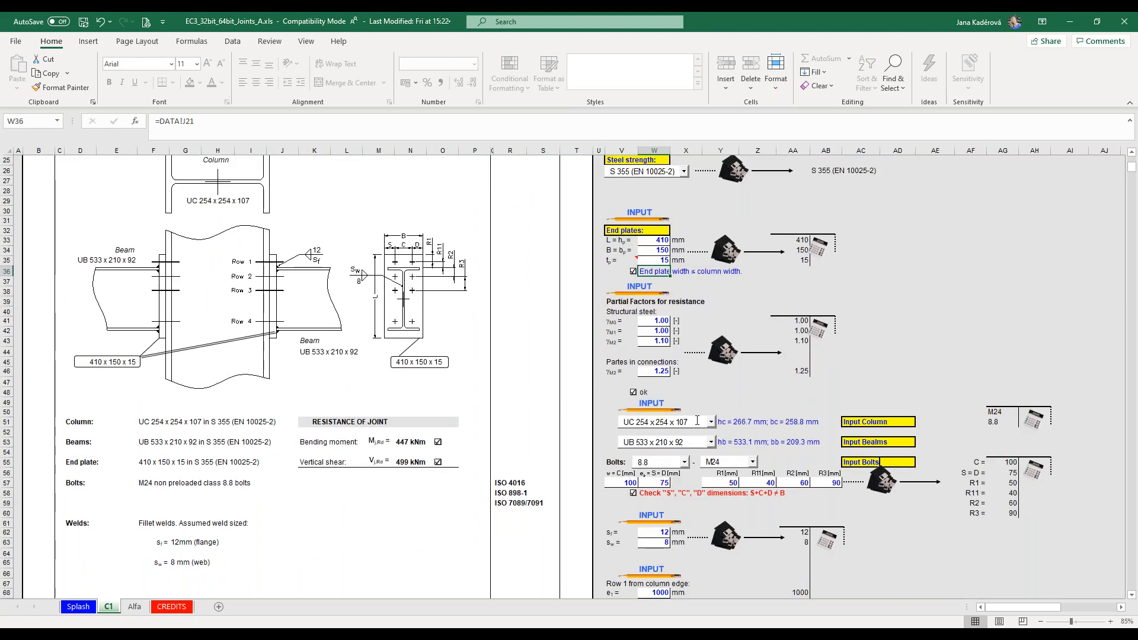
{"action": "left_click", "coordinate": [713, 422]}
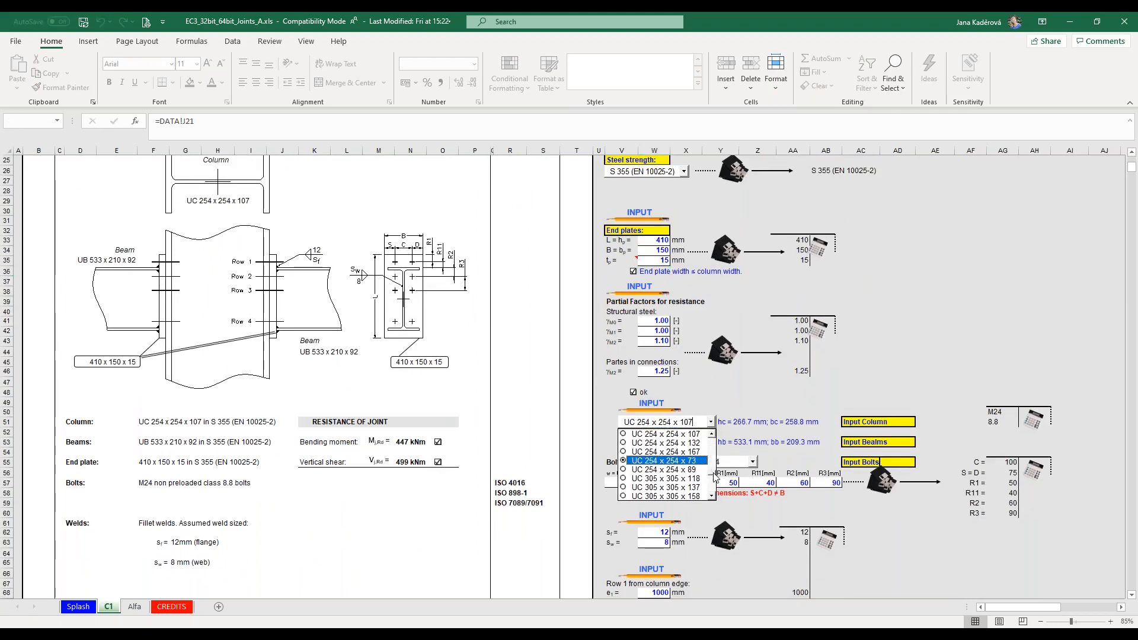
{"action": "left_click_drag", "start_coordinate": [714, 472], "coordinate": [714, 459]}
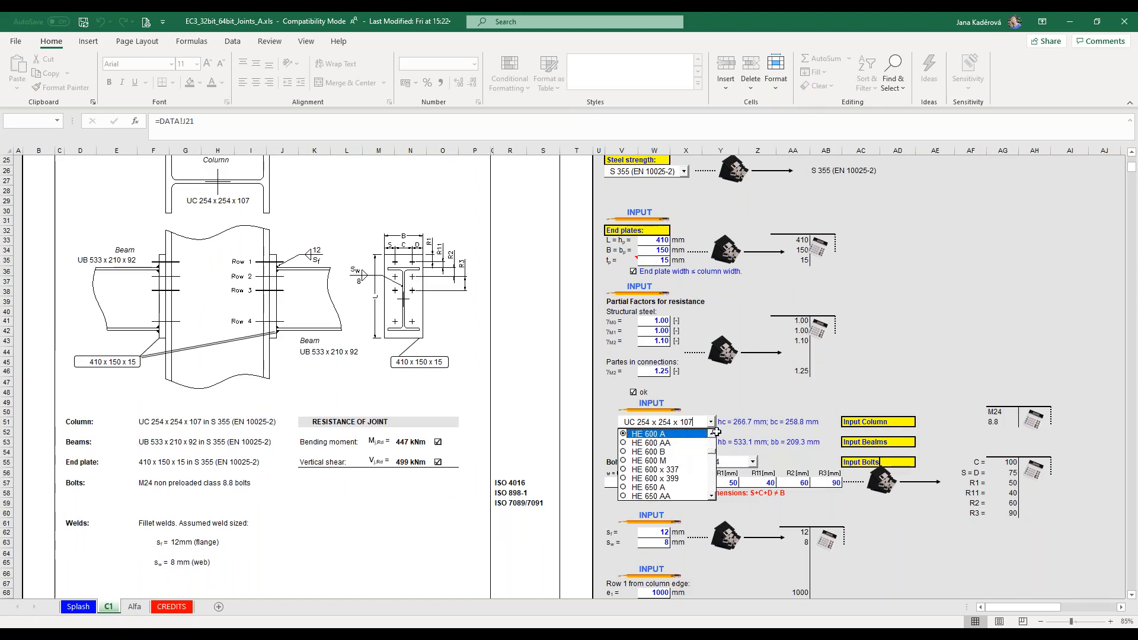
{"action": "left_click", "coordinate": [711, 433]}
{"action": "left_click", "coordinate": [711, 435]}
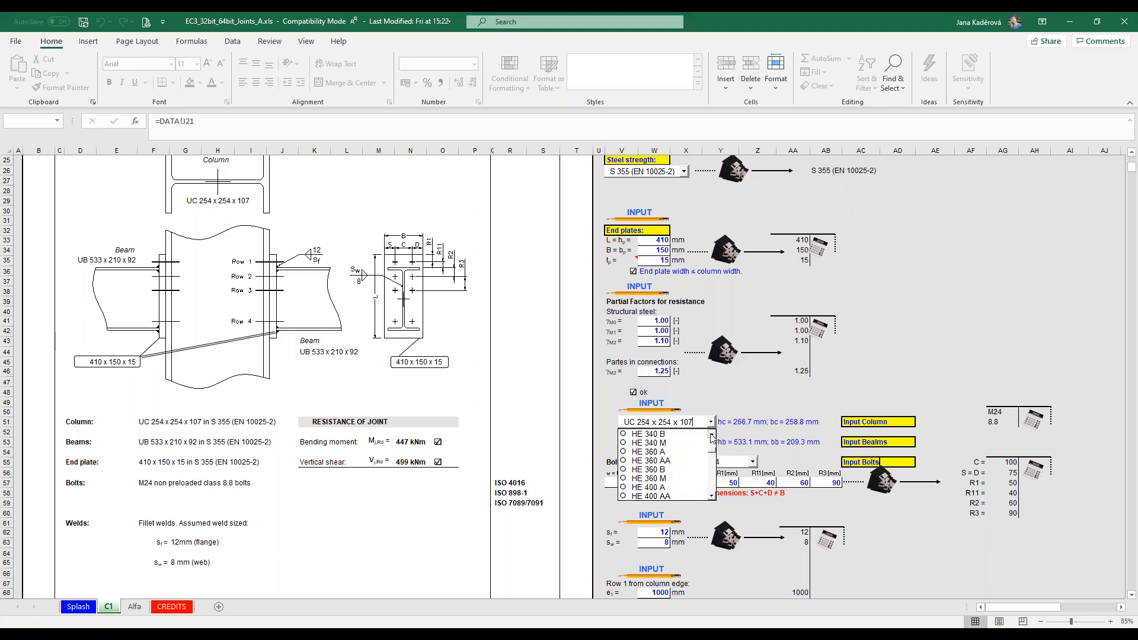
{"action": "left_click", "coordinate": [711, 435]}
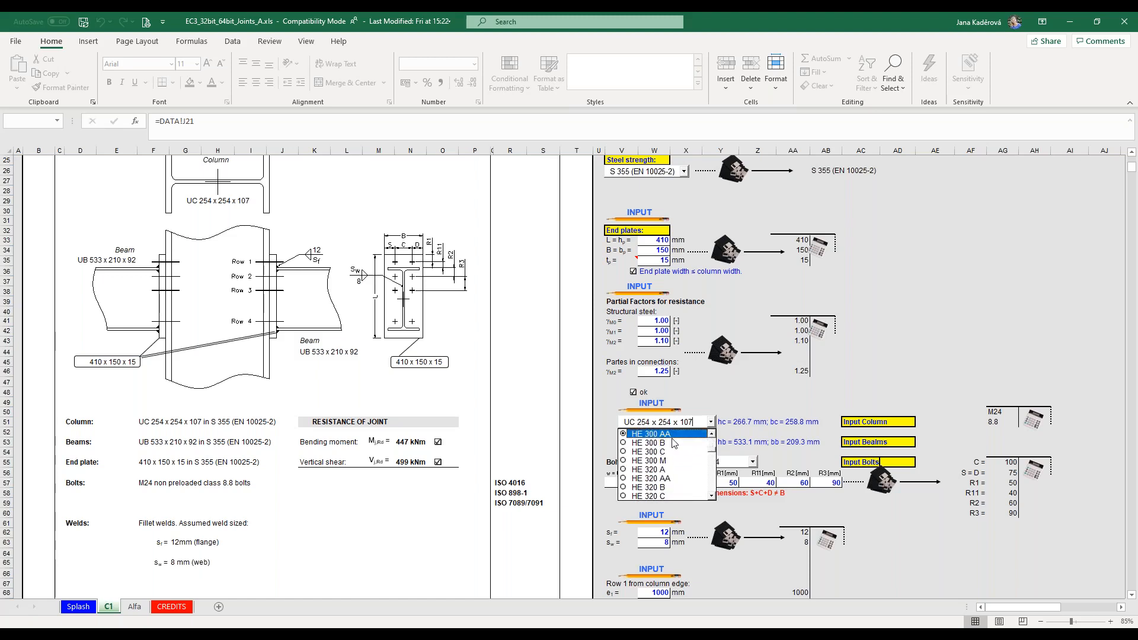
{"action": "left_click", "coordinate": [673, 444]}
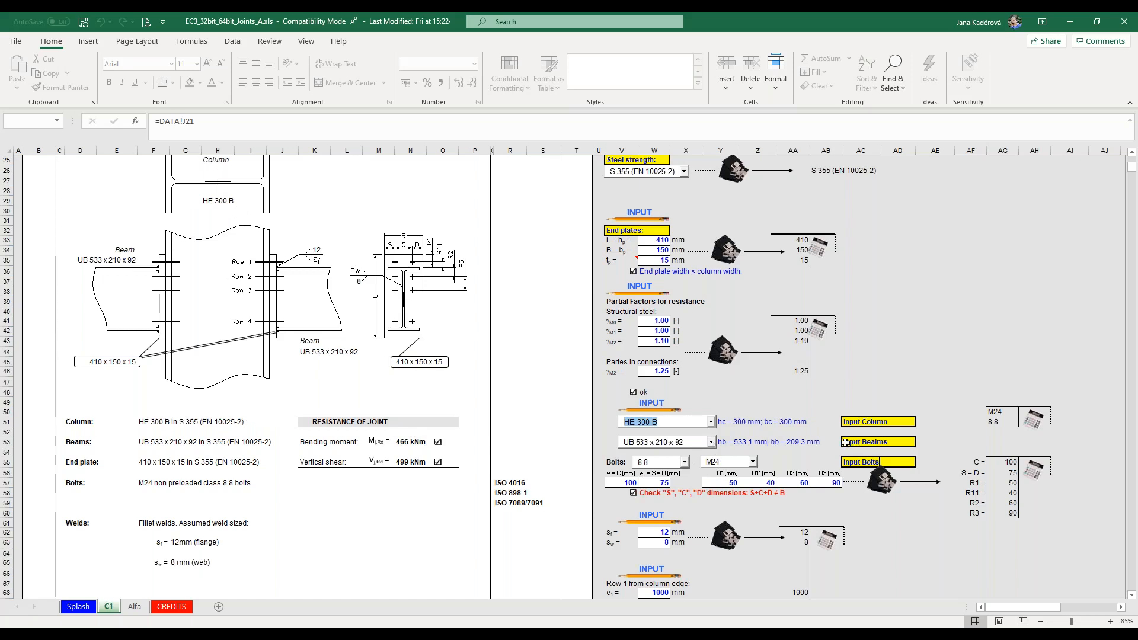
Change the beam section to IPE 300 and return the focus to the worksheet.
{"action": "left_click", "coordinate": [711, 443]}
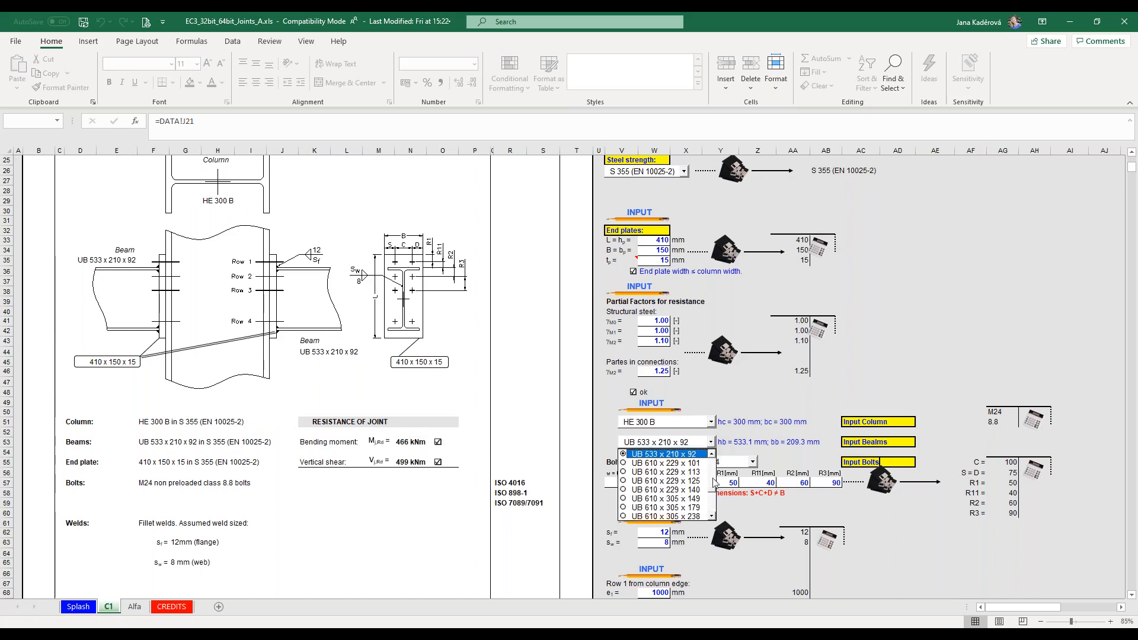
{"action": "scroll", "coordinate": [713, 484], "scroll_direction": "up", "scroll_amount": 3}
{"action": "scroll", "coordinate": [713, 483], "scroll_direction": "up", "scroll_amount": 3}
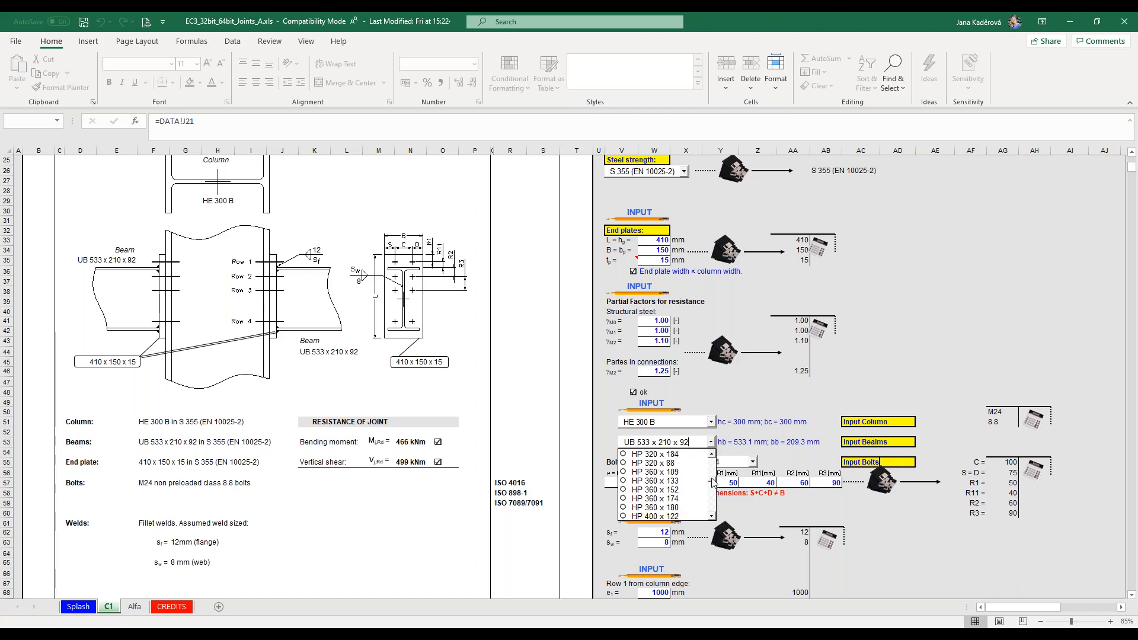
{"action": "scroll", "coordinate": [713, 483], "scroll_direction": "up", "scroll_amount": 3}
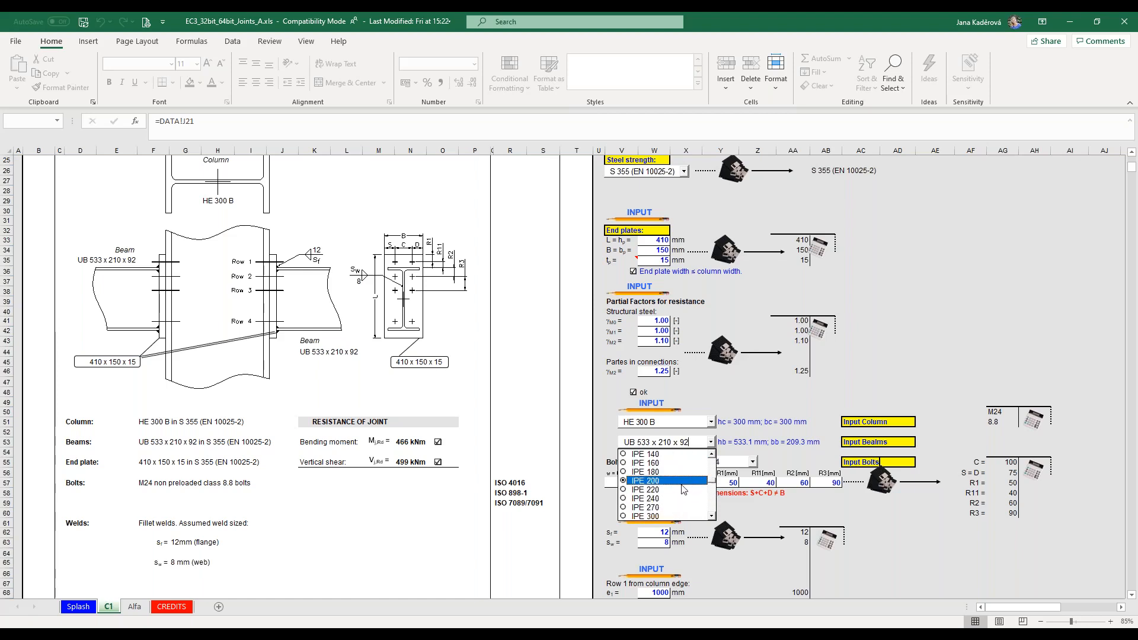
{"action": "left_click", "coordinate": [655, 516]}
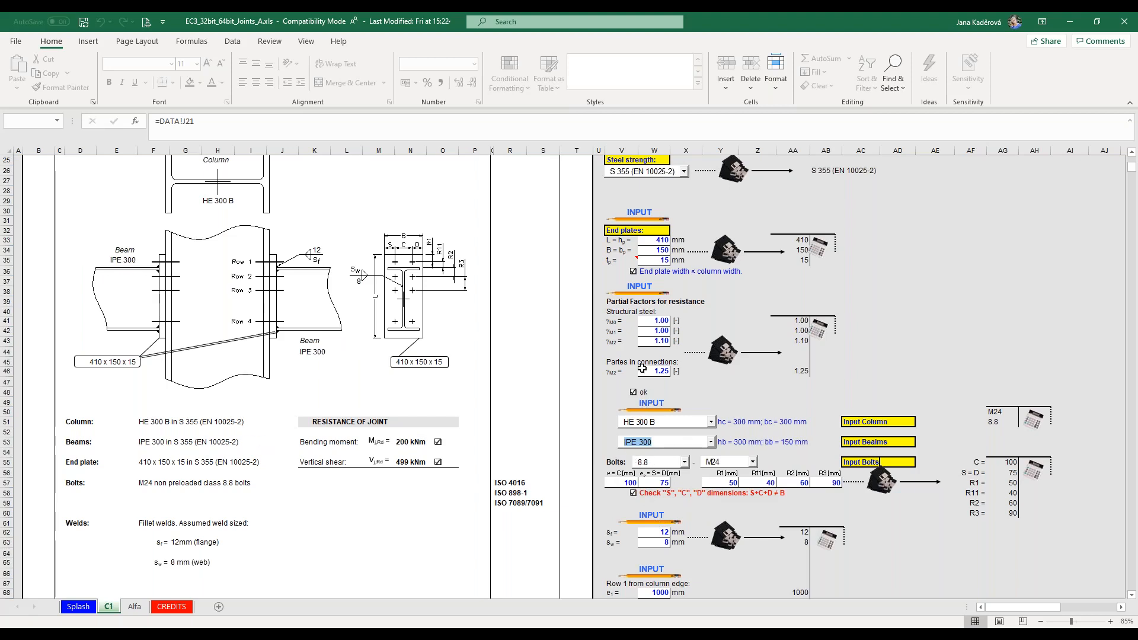
{"action": "scroll", "coordinate": [656, 493], "scroll_direction": "up", "scroll_amount": 4}
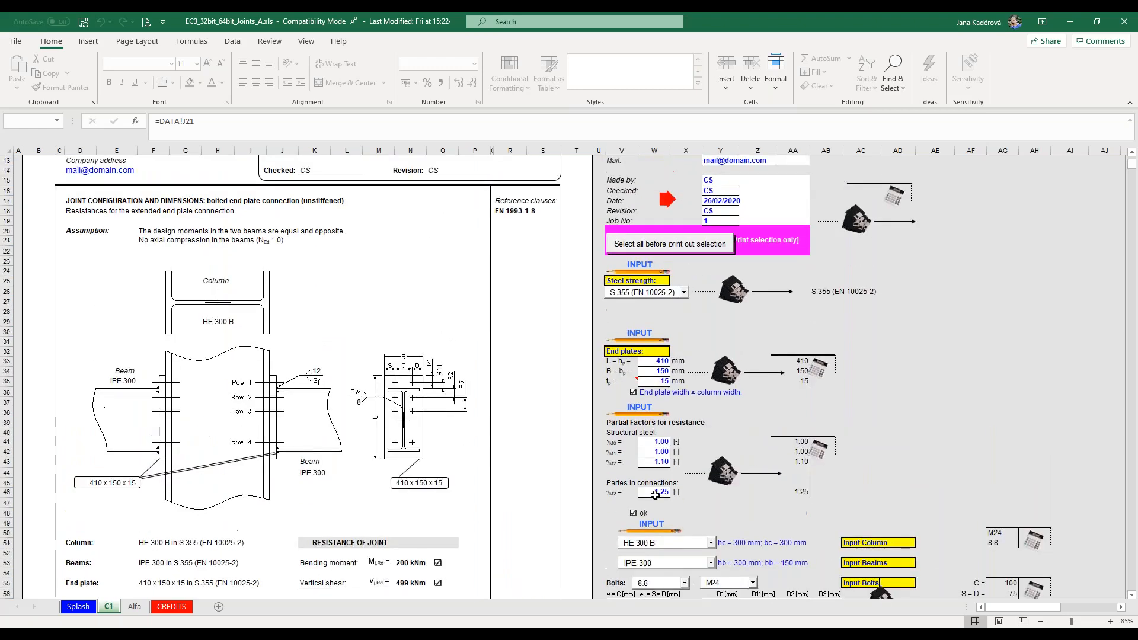
{"action": "left_click", "coordinate": [932, 442]}
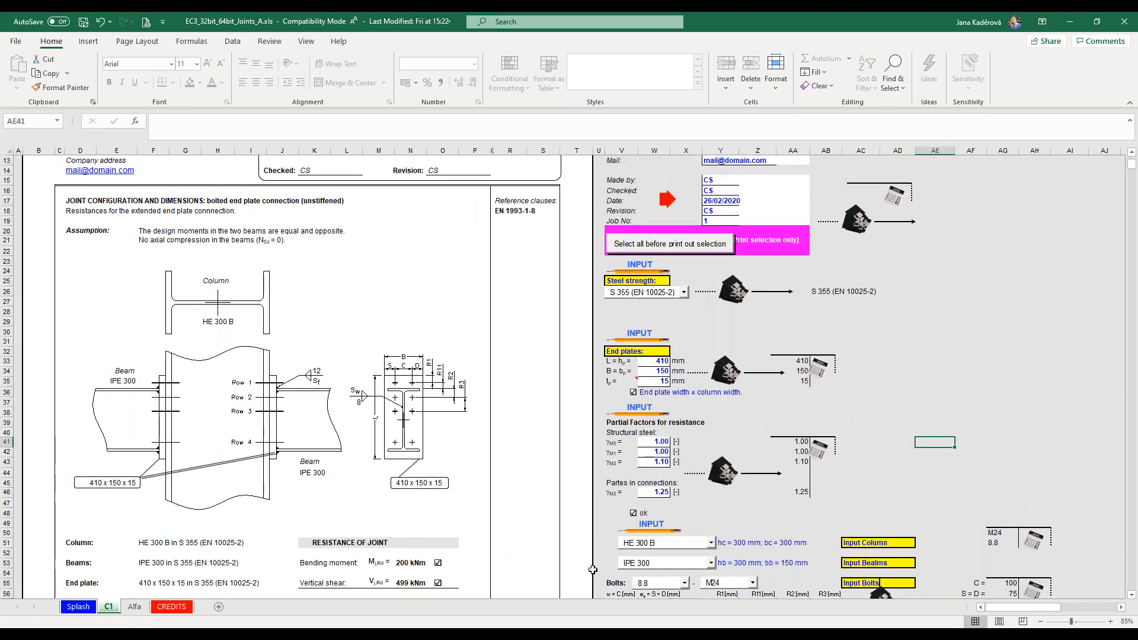
Change the size of the class 8.8 bolts to M20.
{"action": "scroll", "coordinate": [555, 522], "scroll_direction": "down", "scroll_amount": 4}
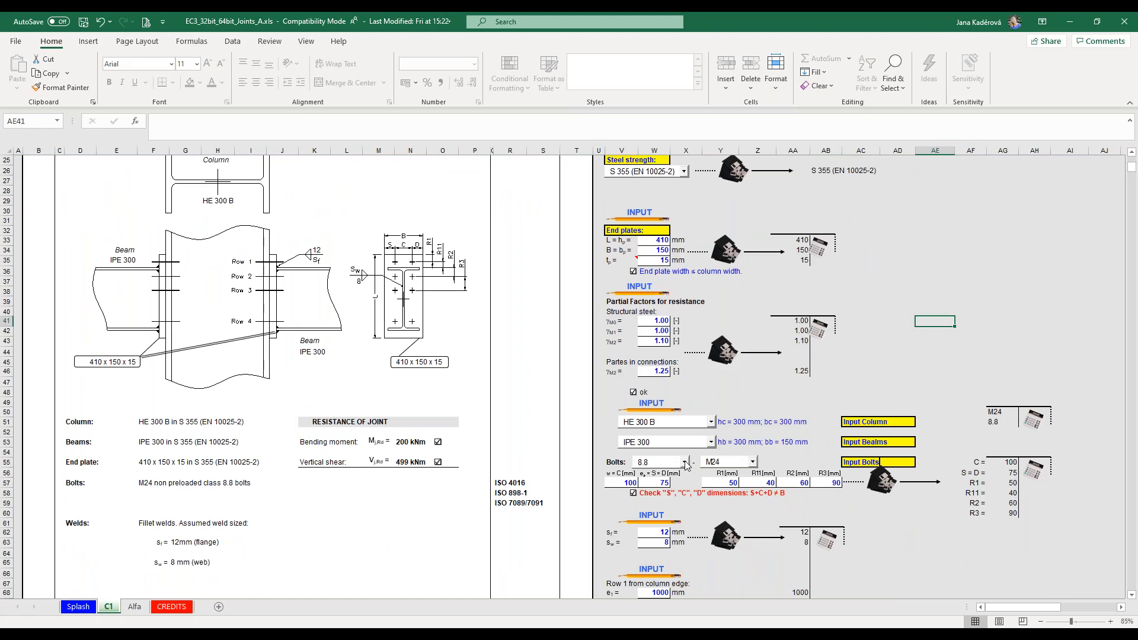
{"action": "left_click", "coordinate": [752, 461]}
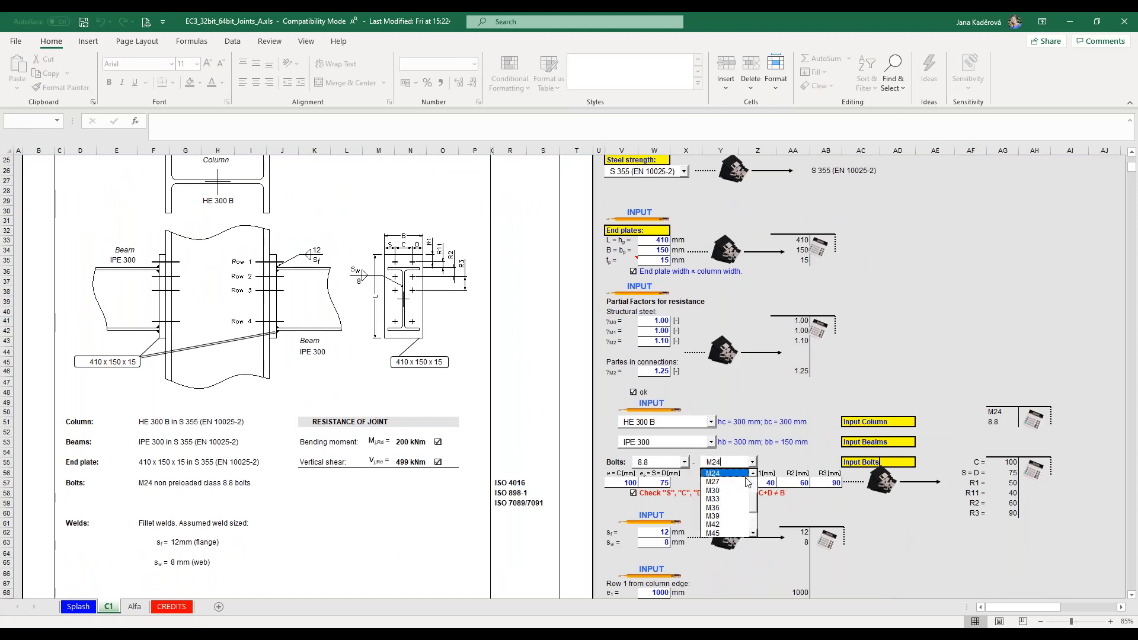
{"action": "left_click", "coordinate": [752, 473]}
{"action": "left_click", "coordinate": [752, 473]}
{"action": "left_click", "coordinate": [751, 474]}
{"action": "left_click", "coordinate": [724, 482]}
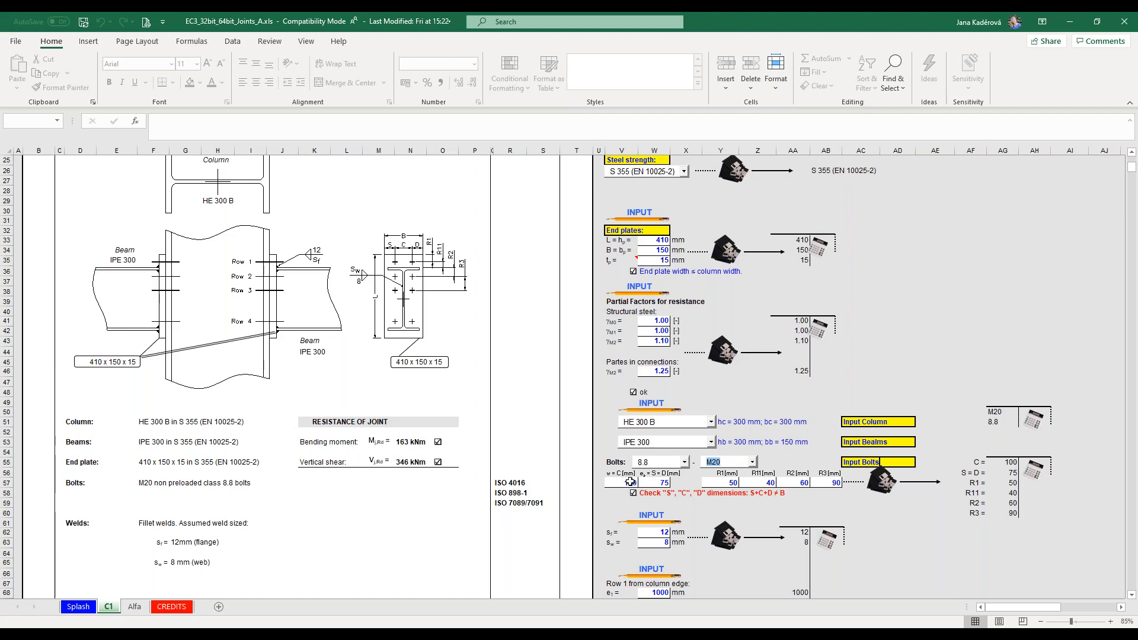
Set the bolt gauge w to 80 mm and the end plate edge distance ep to 35 mm.
{"action": "left_click", "coordinate": [363, 638]}
{"action": "left_click", "coordinate": [634, 482]}
{"action": "type", "text": "80"}
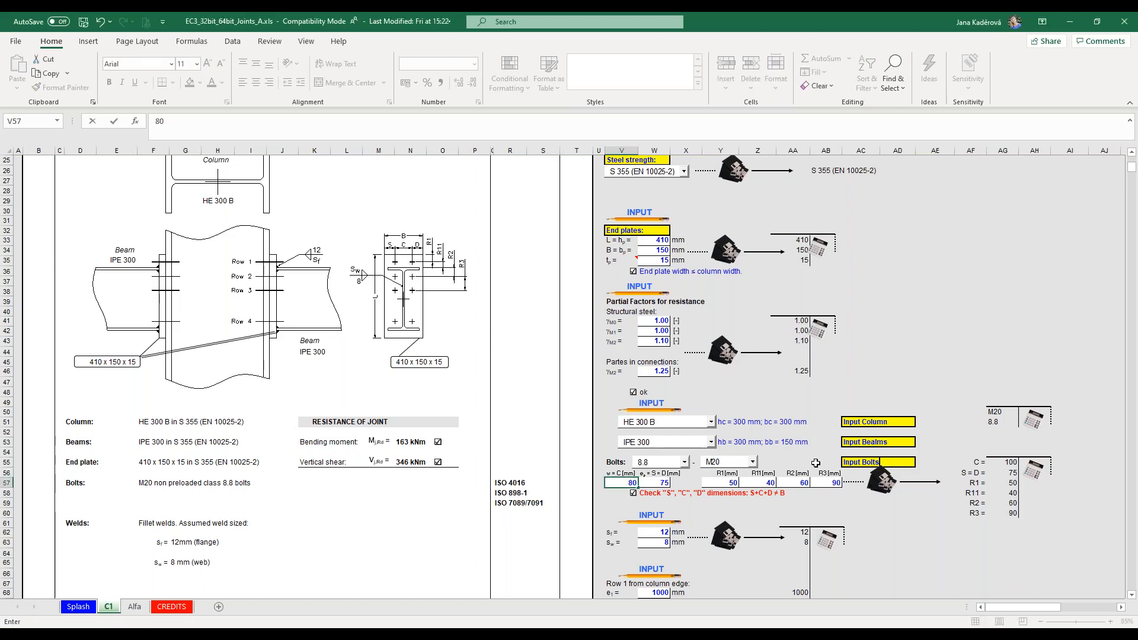
{"action": "key", "text": "Return"}
{"action": "left_click", "coordinate": [662, 482]}
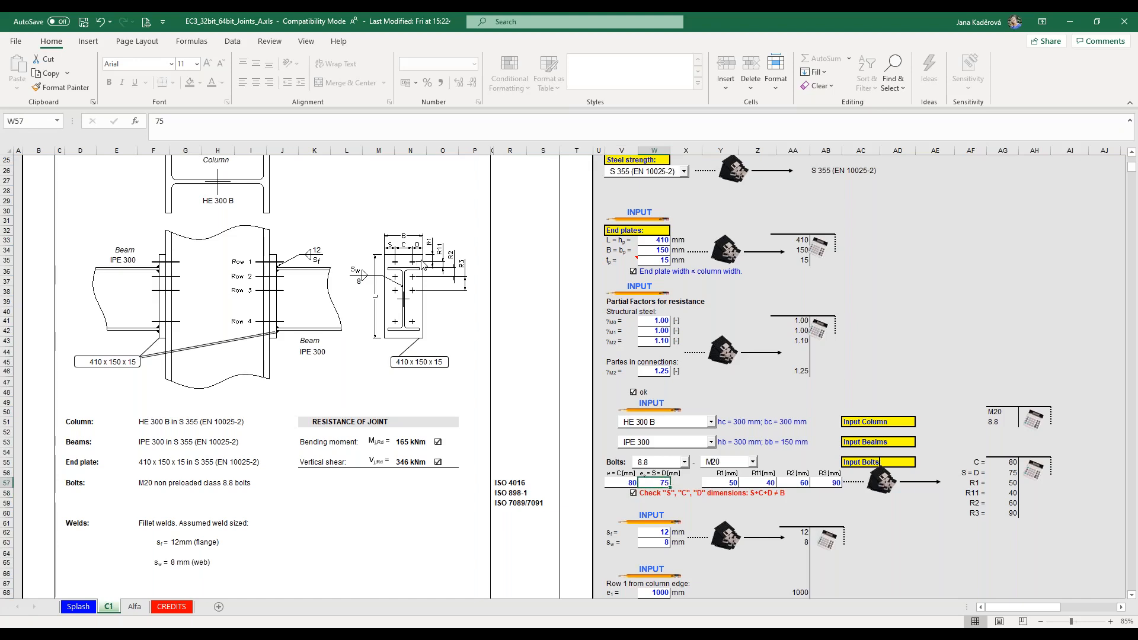
{"action": "type", "text": "35"}
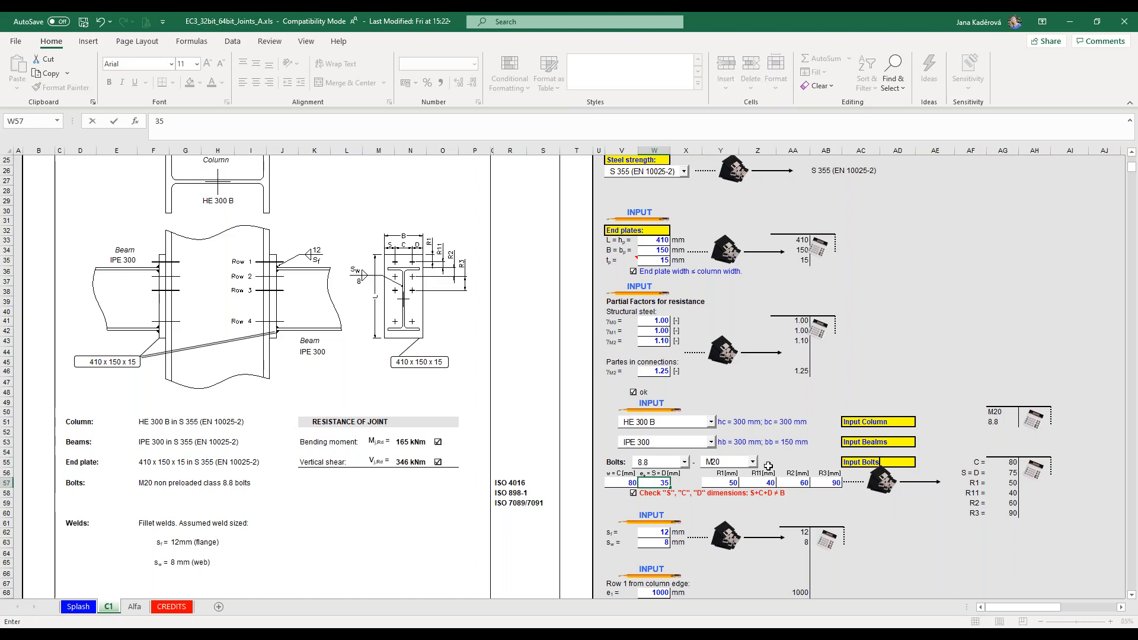
{"action": "key", "text": "Return"}
Set the bolt row distances R11, R2 and R3 to 50 mm each.
{"action": "left_click", "coordinate": [725, 483]}
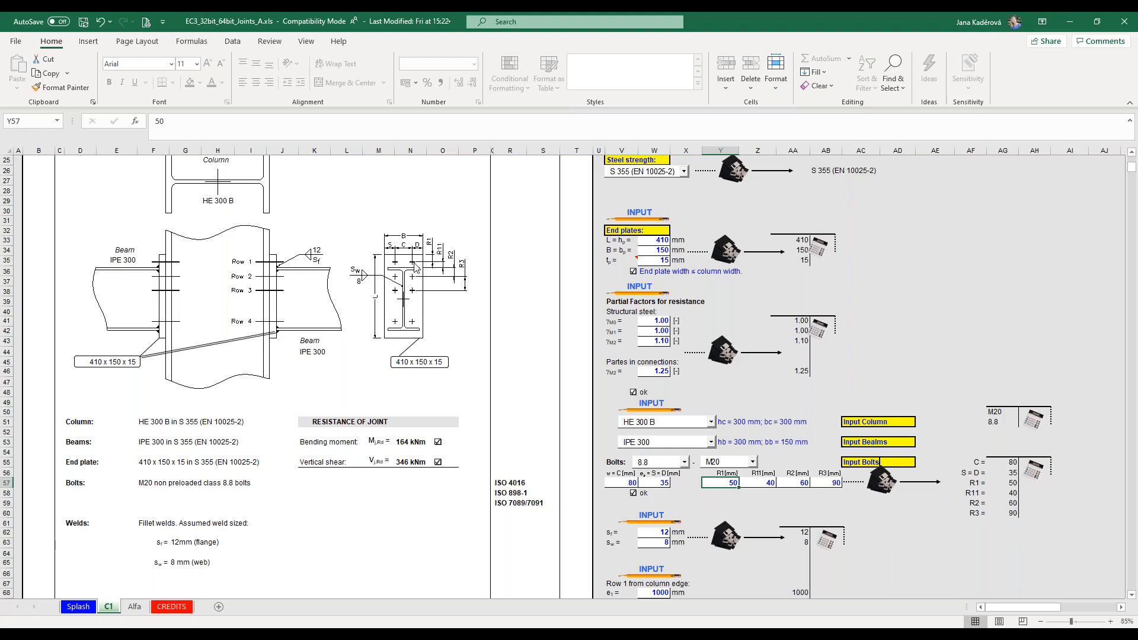
{"action": "left_click", "coordinate": [767, 484]}
{"action": "type", "text": "50"}
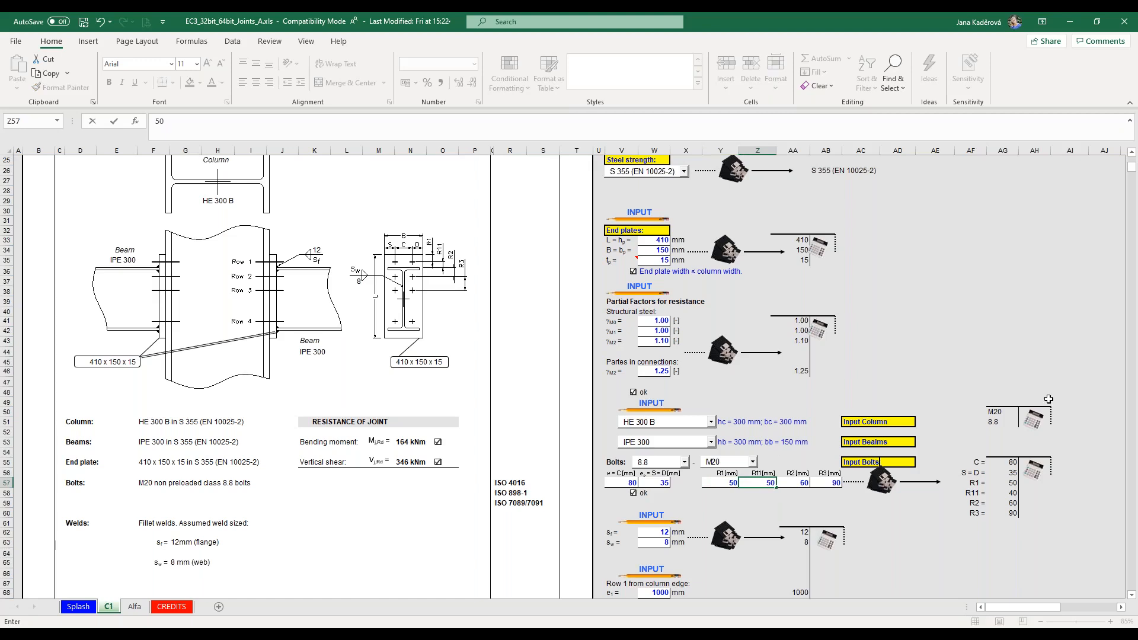
{"action": "key", "text": "Return"}
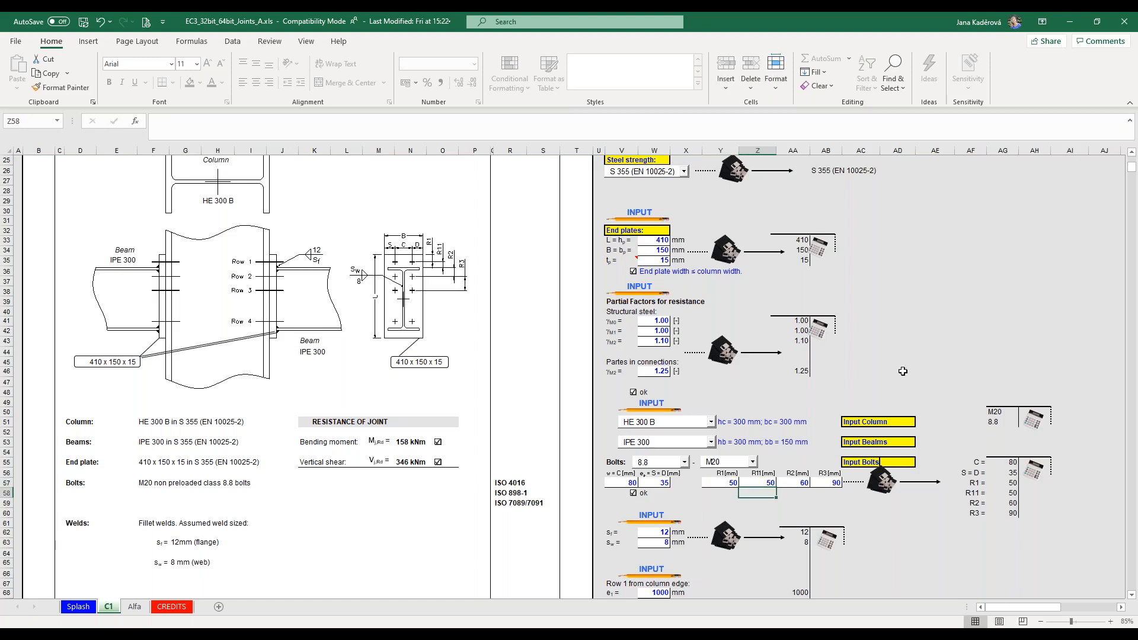
{"action": "left_click", "coordinate": [800, 485]}
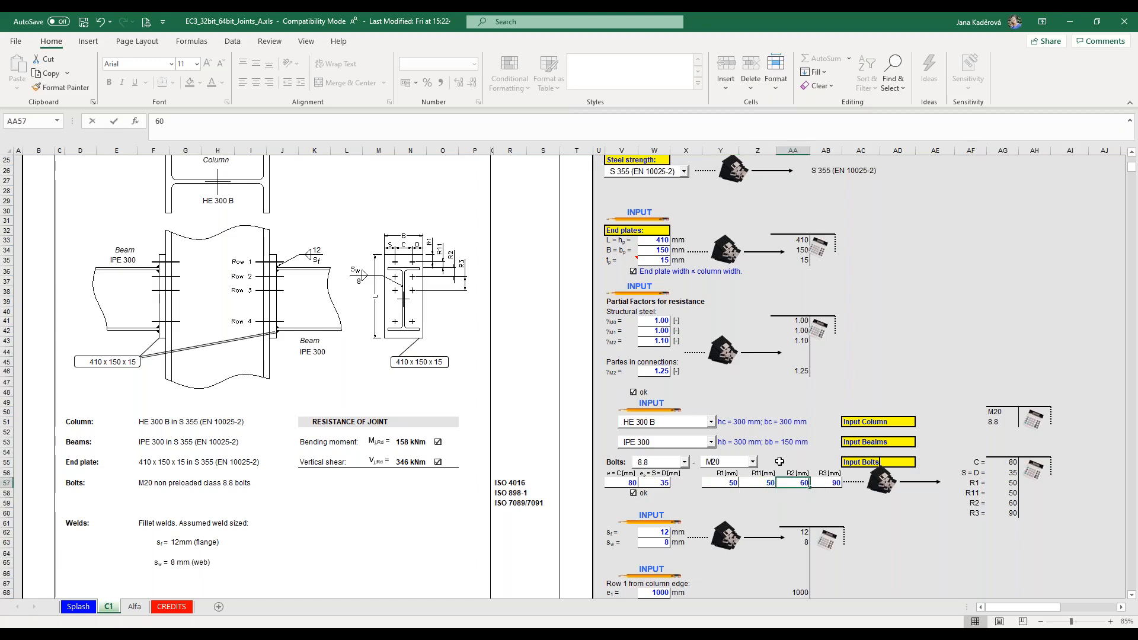
{"action": "type", "text": "50"}
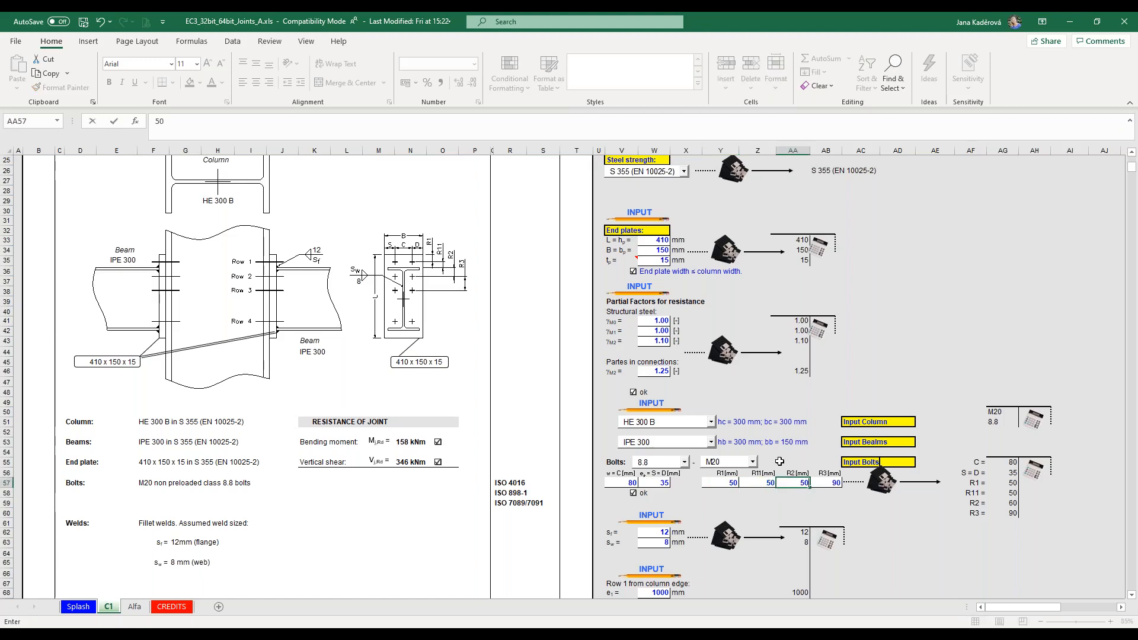
{"action": "left_click", "coordinate": [826, 483]}
{"action": "type", "text": "50"}
{"action": "key", "text": "Return"}
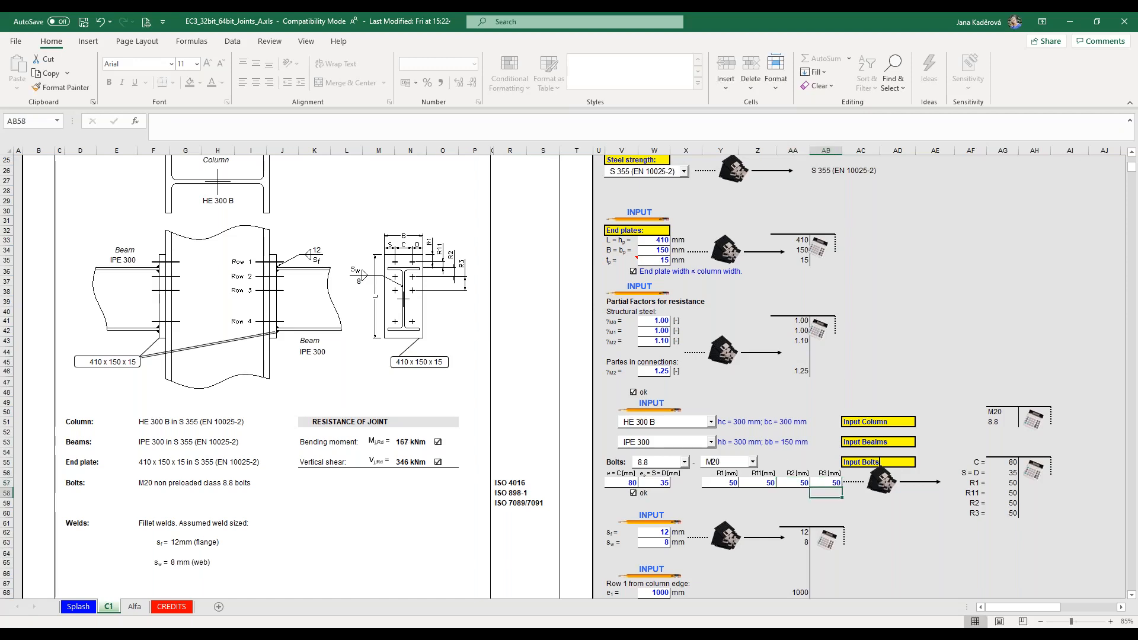
{"action": "left_click", "coordinate": [788, 504]}
Set both the flange weld size sf and the web weld size sw to 6 mm.
{"action": "scroll", "coordinate": [720, 441], "scroll_direction": "down", "scroll_amount": 1}
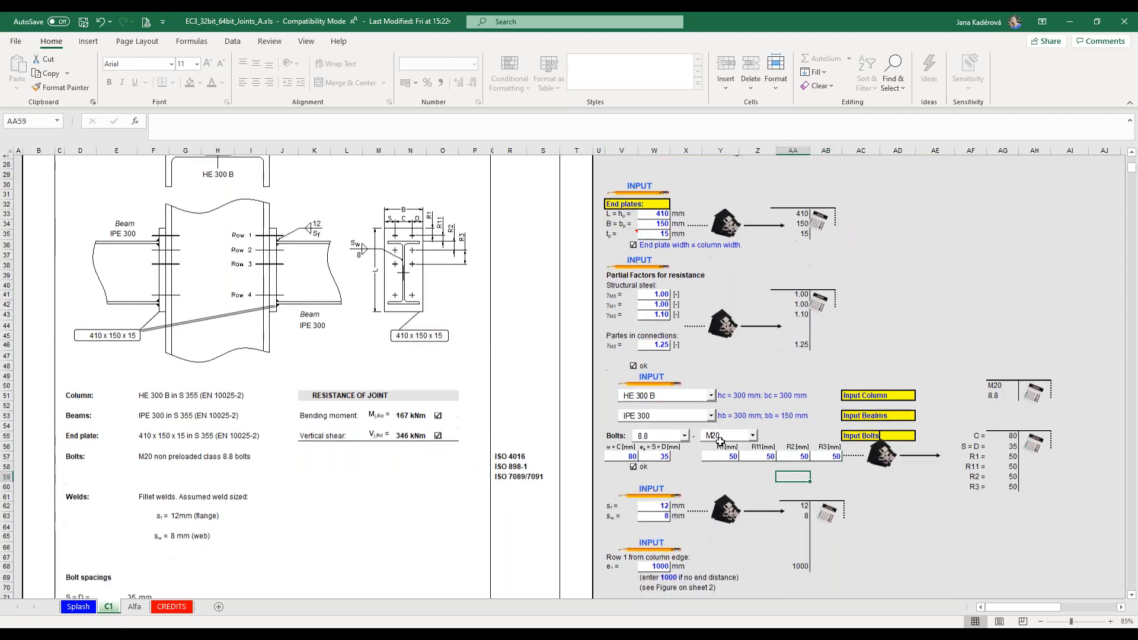
{"action": "scroll", "coordinate": [175, 372], "scroll_direction": "down", "scroll_amount": 1}
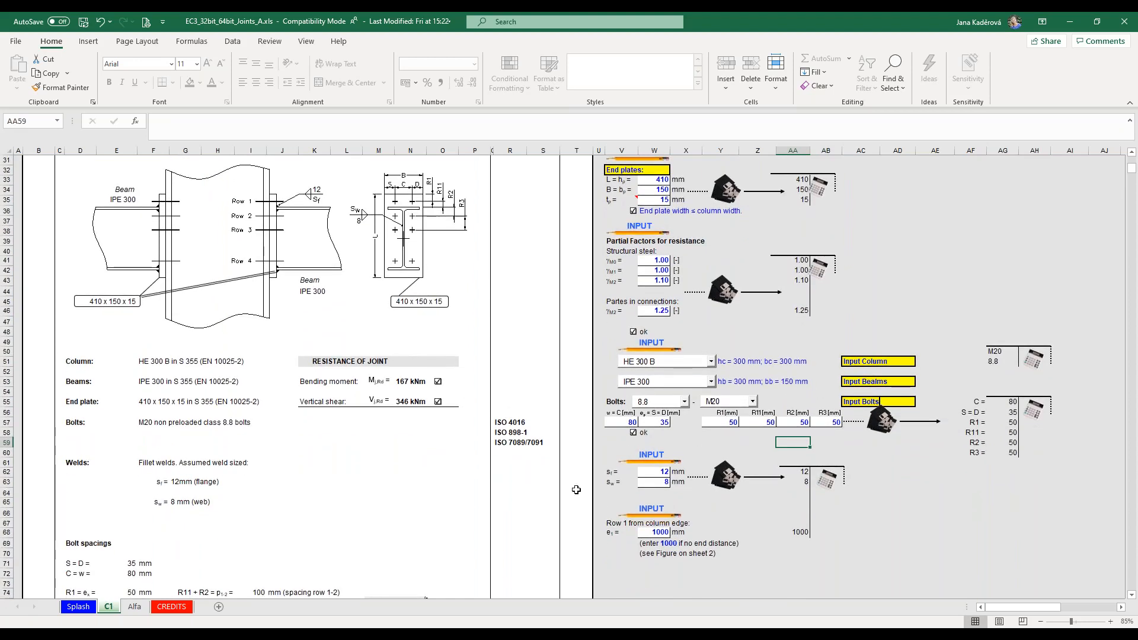
{"action": "left_click", "coordinate": [657, 472]}
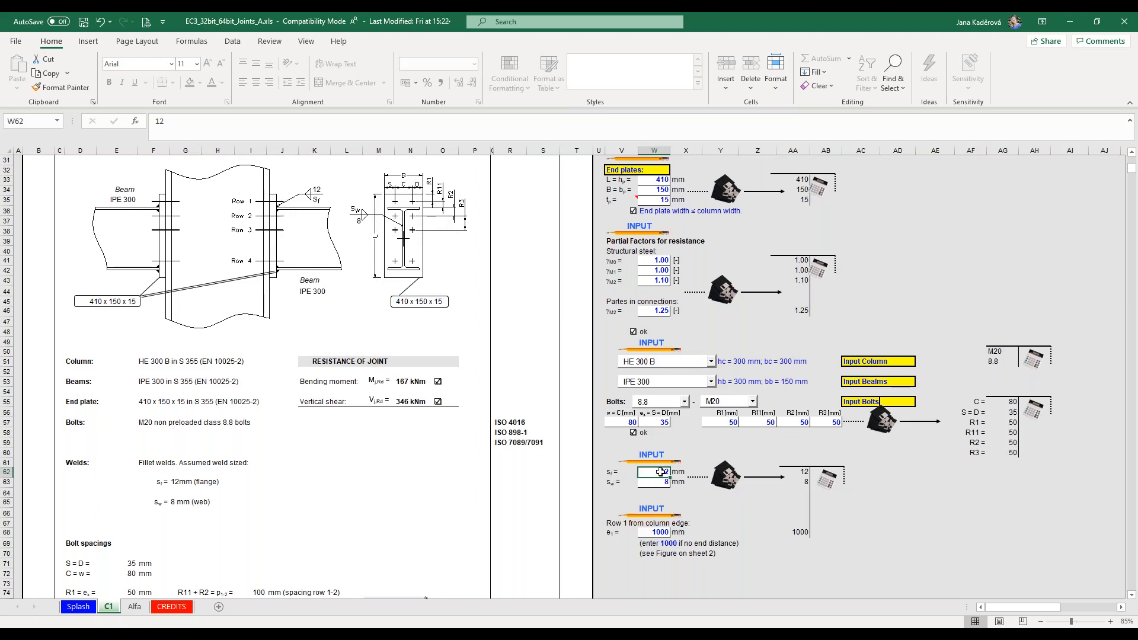
{"action": "type", "text": "6"}
{"action": "key", "text": "Return"}
{"action": "type", "text": "6"}
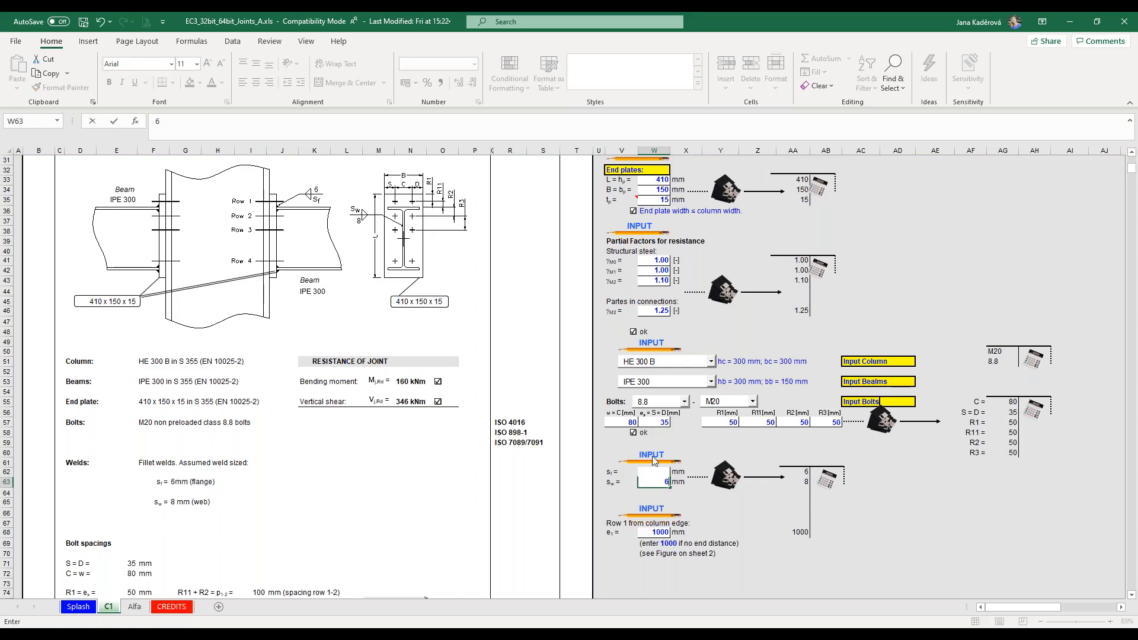
{"action": "key", "text": "Return"}
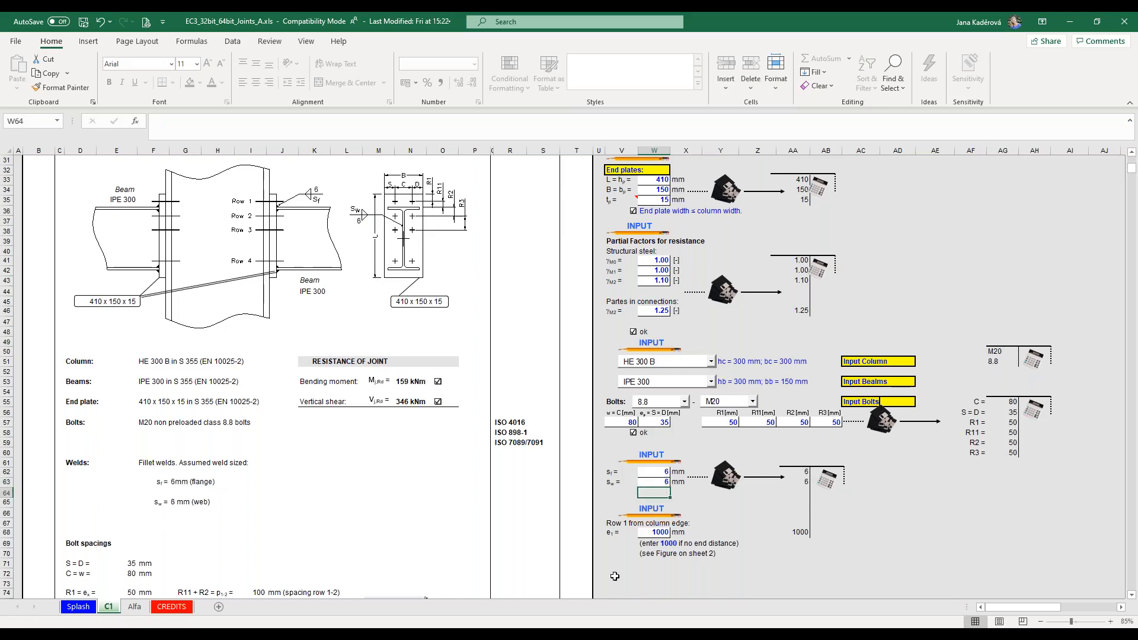
Check the row 1 end distance e1 against the bolt spacing figure on sheet 2.
{"action": "scroll", "coordinate": [616, 555], "scroll_direction": "down", "scroll_amount": 1}
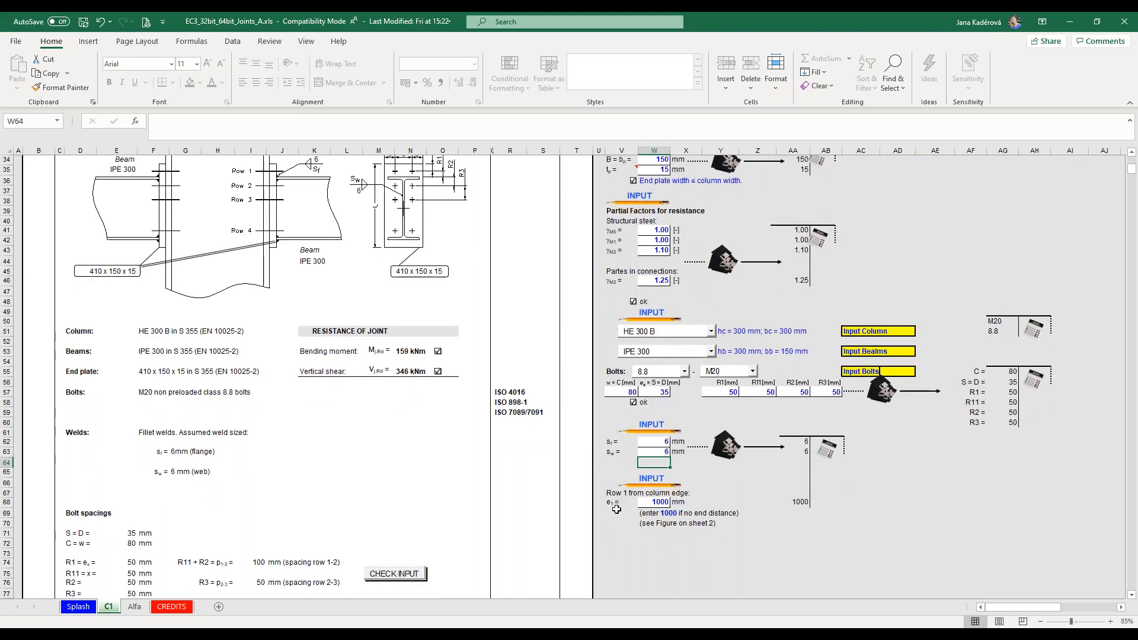
{"action": "left_click", "coordinate": [654, 502]}
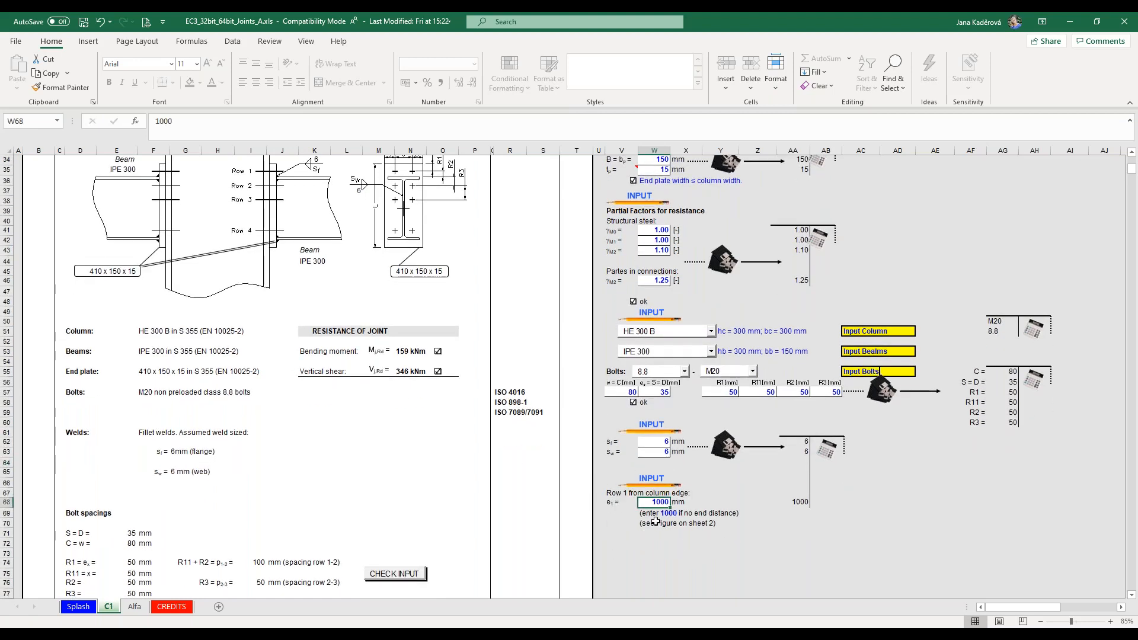
{"action": "scroll", "coordinate": [209, 414], "scroll_direction": "down", "scroll_amount": 19}
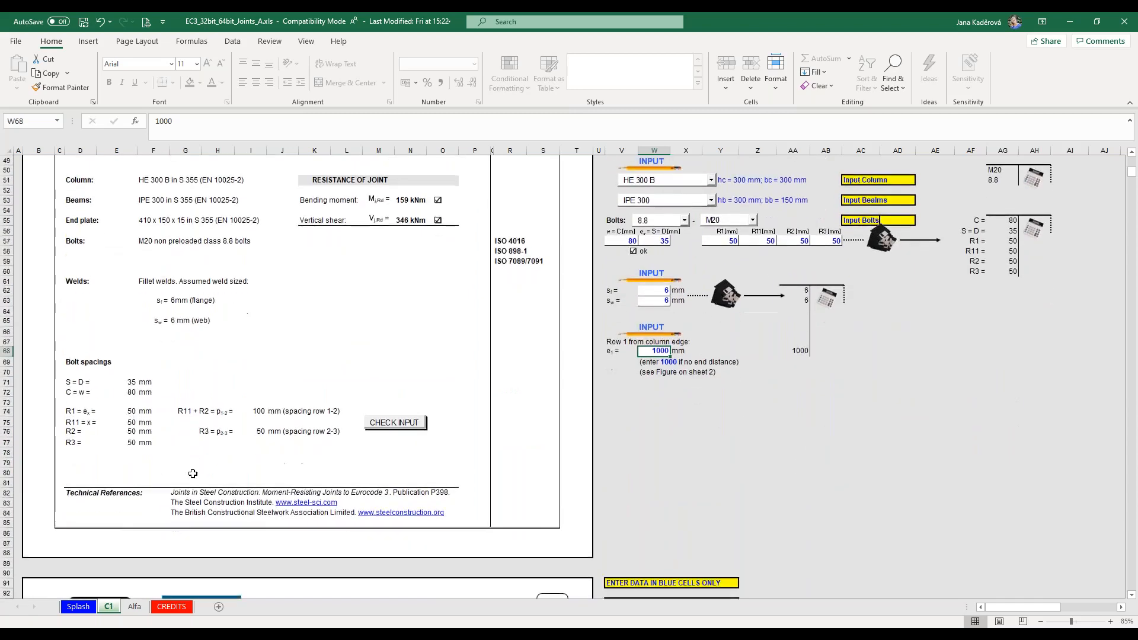
{"action": "scroll", "coordinate": [192, 468], "scroll_direction": "down", "scroll_amount": 19}
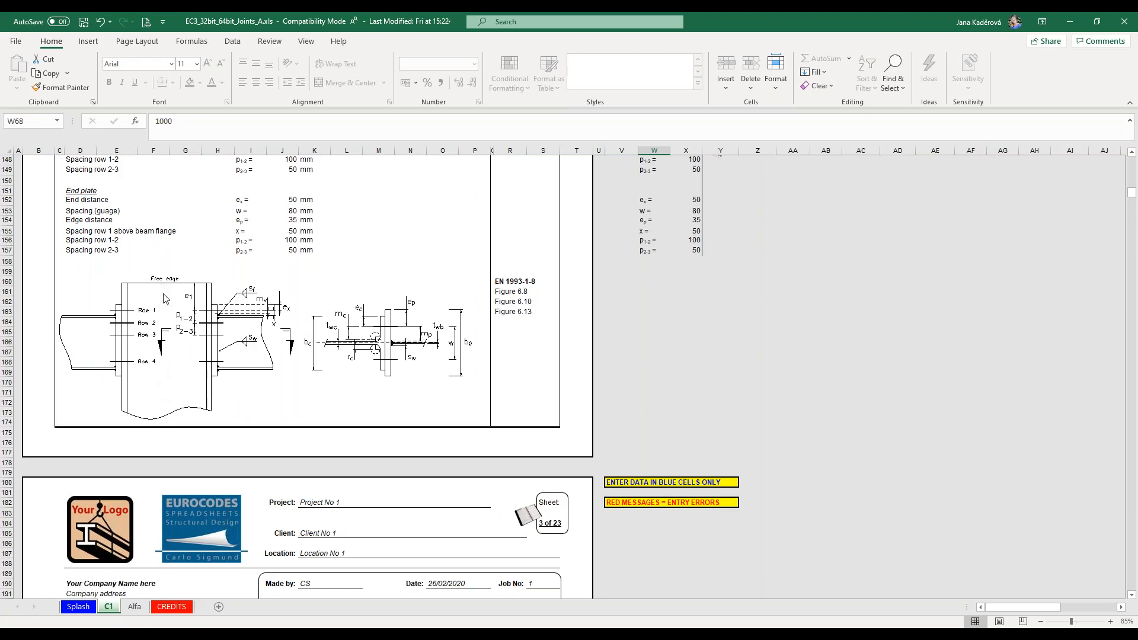
{"action": "scroll", "coordinate": [503, 366], "scroll_direction": "up", "scroll_amount": 20}
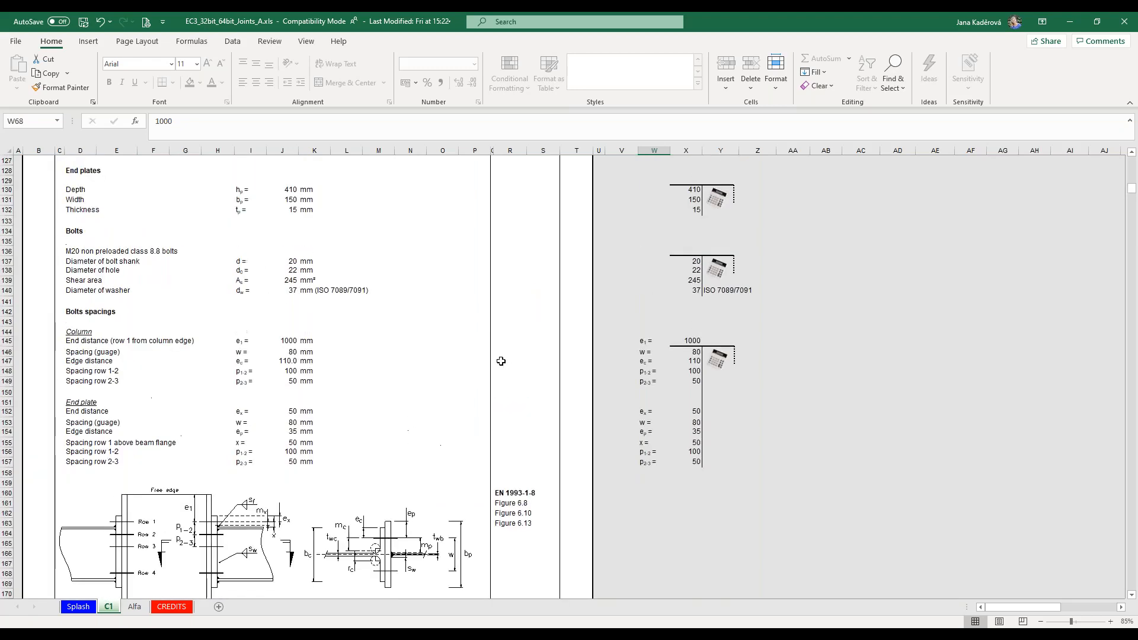
{"action": "scroll", "coordinate": [503, 366], "scroll_direction": "up", "scroll_amount": 2}
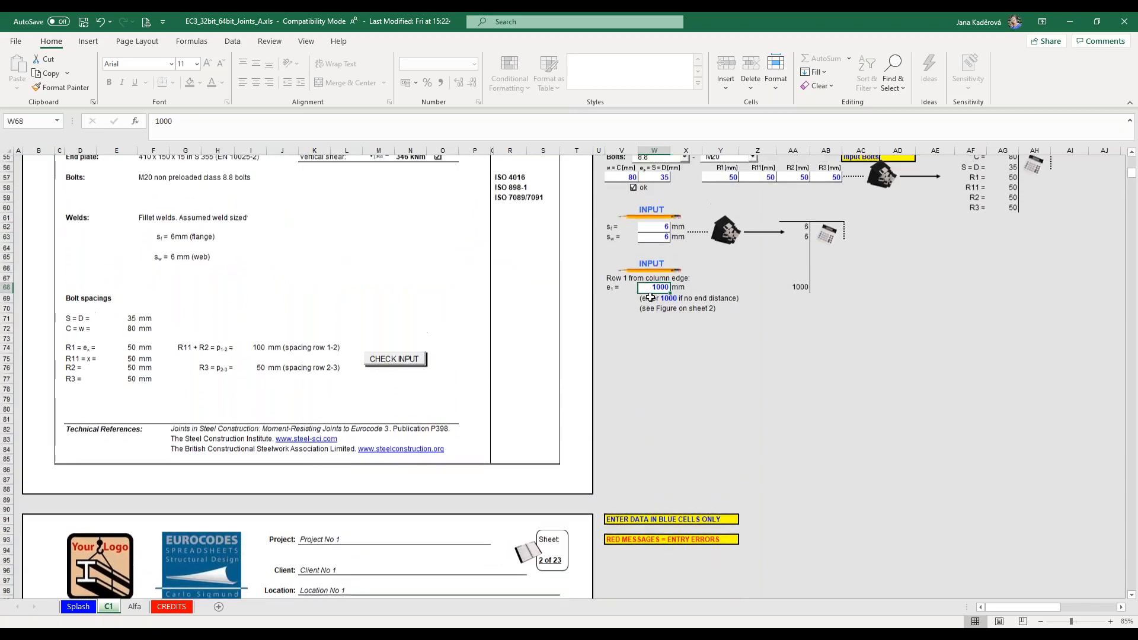
Review the joint inputs, the drawing, the following calculation sheets and the joint resistance summary on sheet 1.
{"action": "scroll", "coordinate": [503, 347], "scroll_direction": "up", "scroll_amount": 3}
{"action": "scroll", "coordinate": [503, 347], "scroll_direction": "up", "scroll_amount": 11}
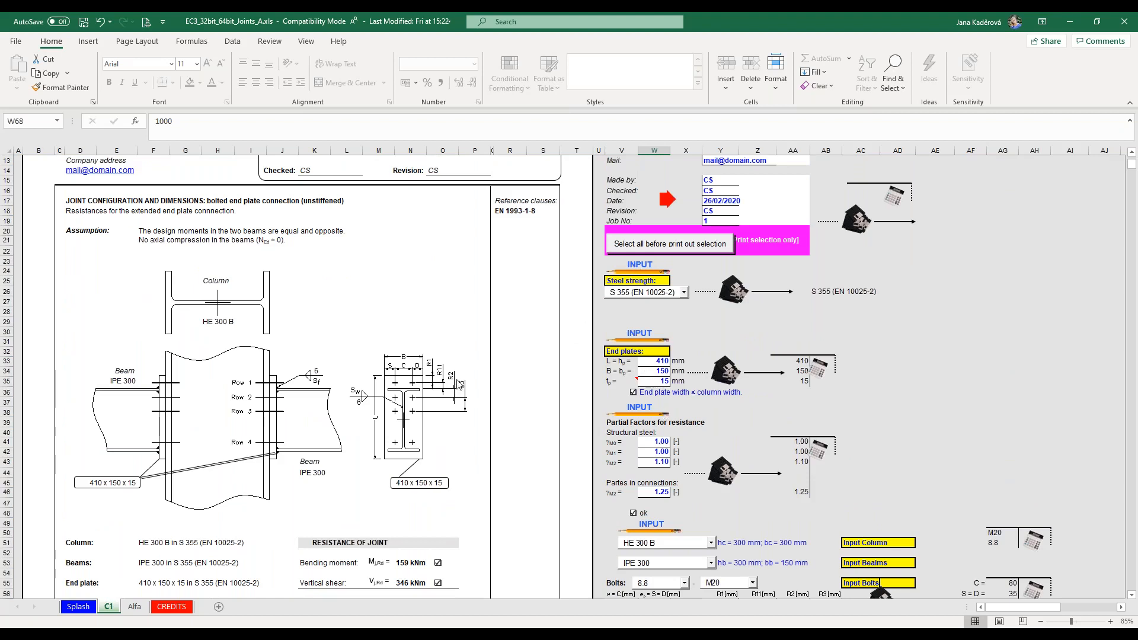
{"action": "scroll", "coordinate": [433, 427], "scroll_direction": "up", "scroll_amount": 2}
{"action": "scroll", "coordinate": [572, 415], "scroll_direction": "down", "scroll_amount": 6}
{"action": "scroll", "coordinate": [573, 415], "scroll_direction": "up", "scroll_amount": 2}
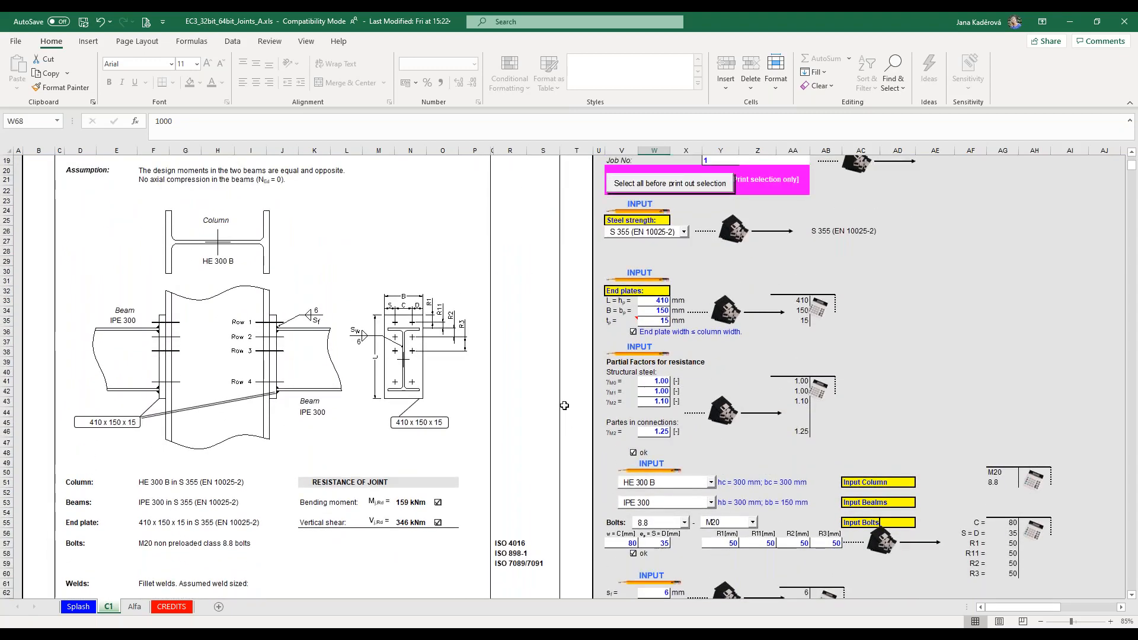
{"action": "scroll", "coordinate": [367, 422], "scroll_direction": "down", "scroll_amount": 20}
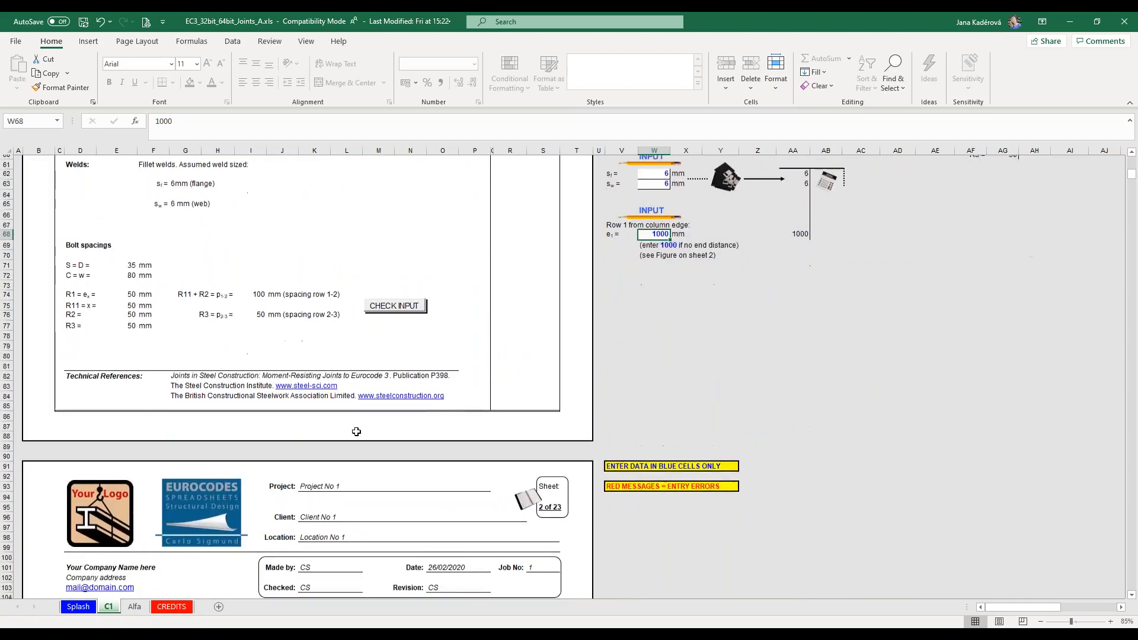
{"action": "scroll", "coordinate": [356, 430], "scroll_direction": "down", "scroll_amount": 12}
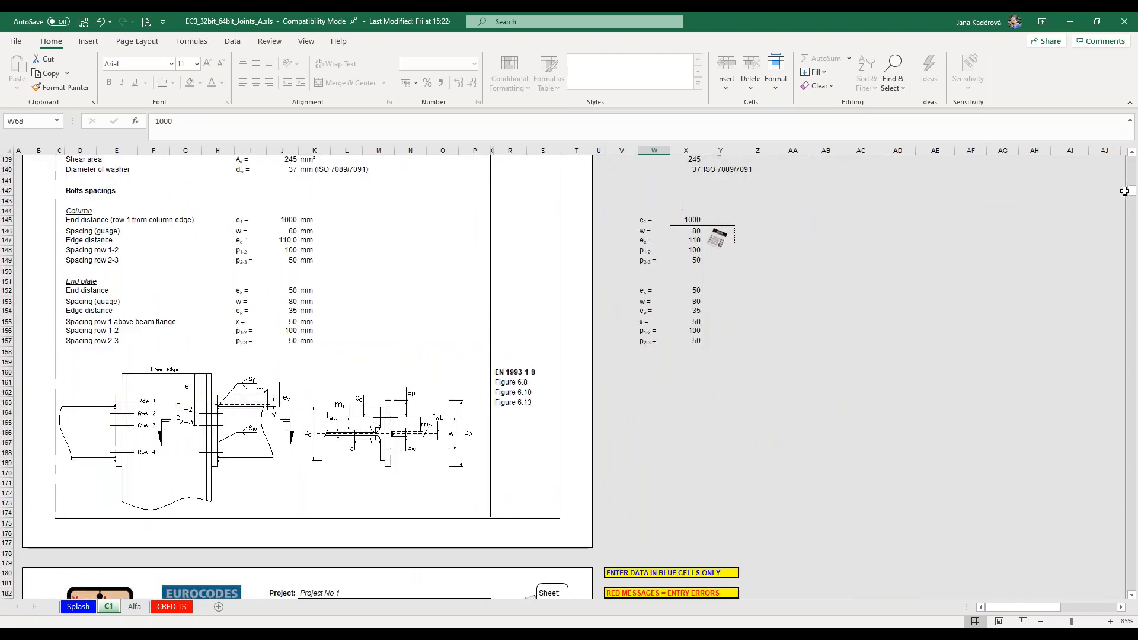
{"action": "left_click_drag", "start_coordinate": [1132, 193], "coordinate": [1129, 242]}
{"action": "left_click_drag", "start_coordinate": [1128, 170], "coordinate": [1128, 165]}
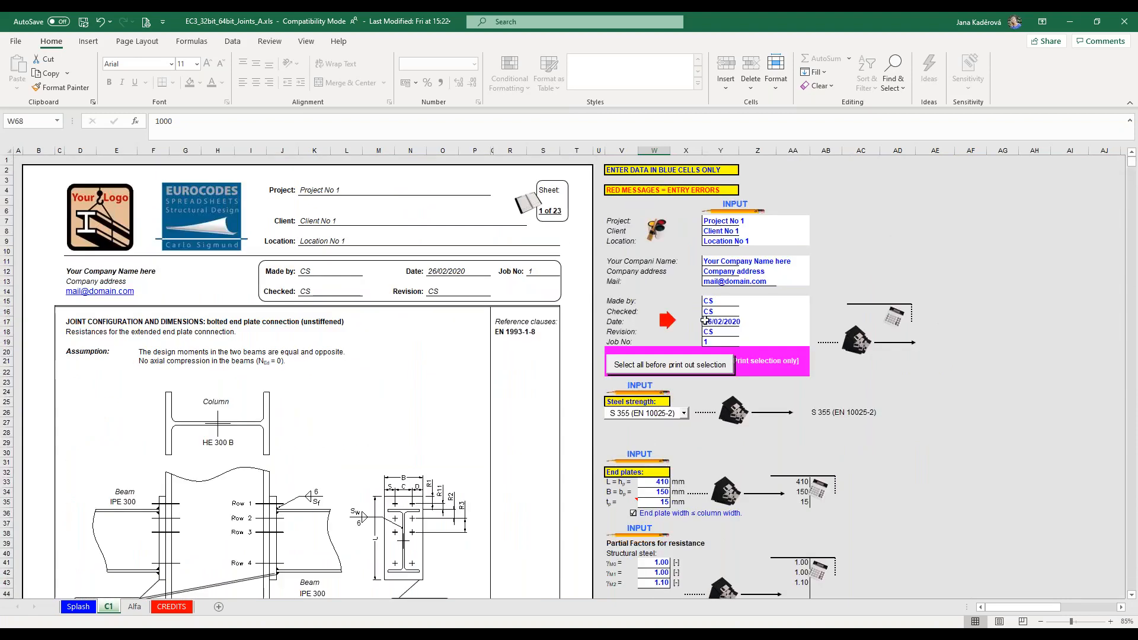
{"action": "scroll", "coordinate": [237, 414], "scroll_direction": "down", "scroll_amount": 7}
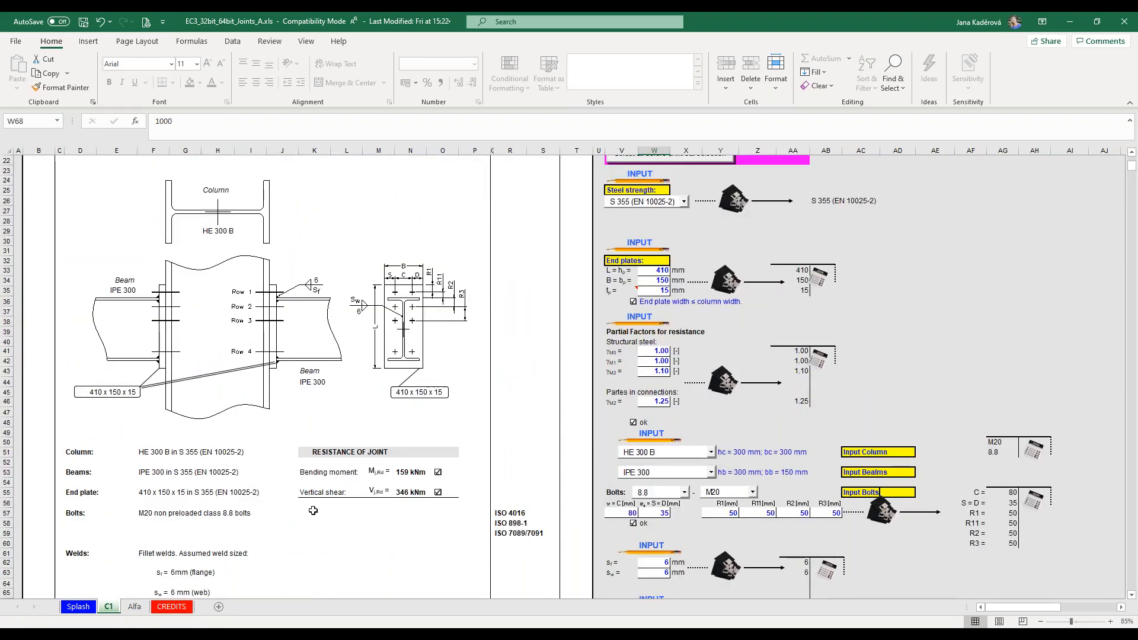
{"action": "scroll", "coordinate": [248, 517], "scroll_direction": "up", "scroll_amount": 3}
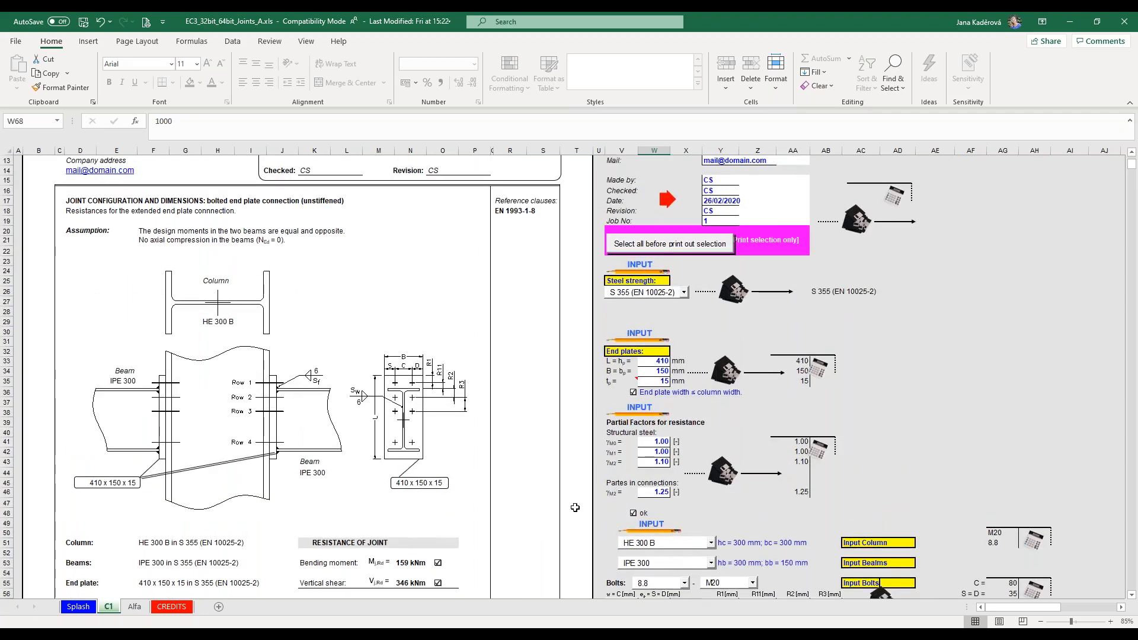
Switch to the IDEA StatiCa Connection new project page and preview the beam, anchoring, spatial and empty joint classes.
{"action": "left_click", "coordinate": [466, 598]}
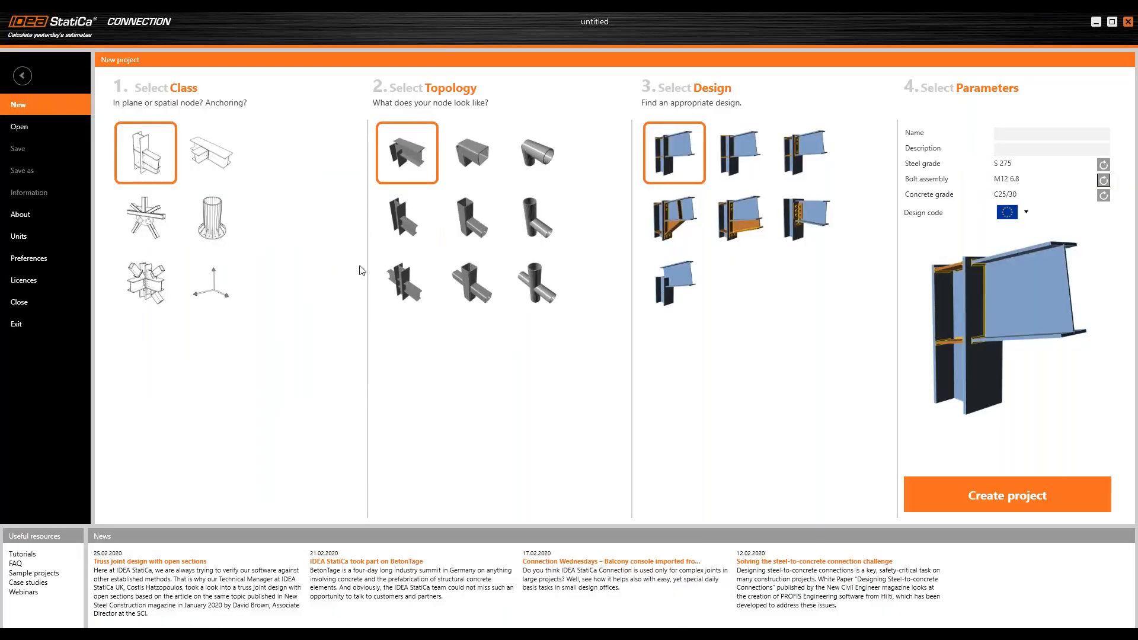
{"action": "left_click", "coordinate": [214, 160]}
{"action": "left_click", "coordinate": [168, 236]}
{"action": "left_click", "coordinate": [188, 243]}
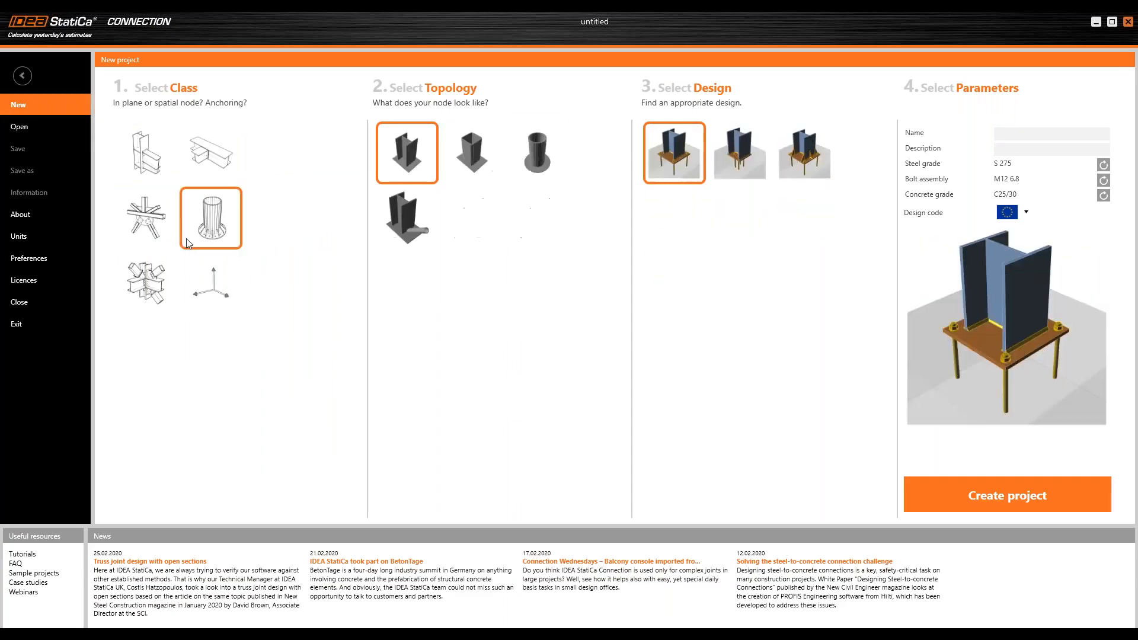
{"action": "left_click", "coordinate": [138, 293]}
{"action": "left_click", "coordinate": [220, 295]}
Choose the planar beam-to-column class, the topology with beams on both sides of an H-section column, and the stiffened bolted end plate design.
{"action": "left_click", "coordinate": [140, 157]}
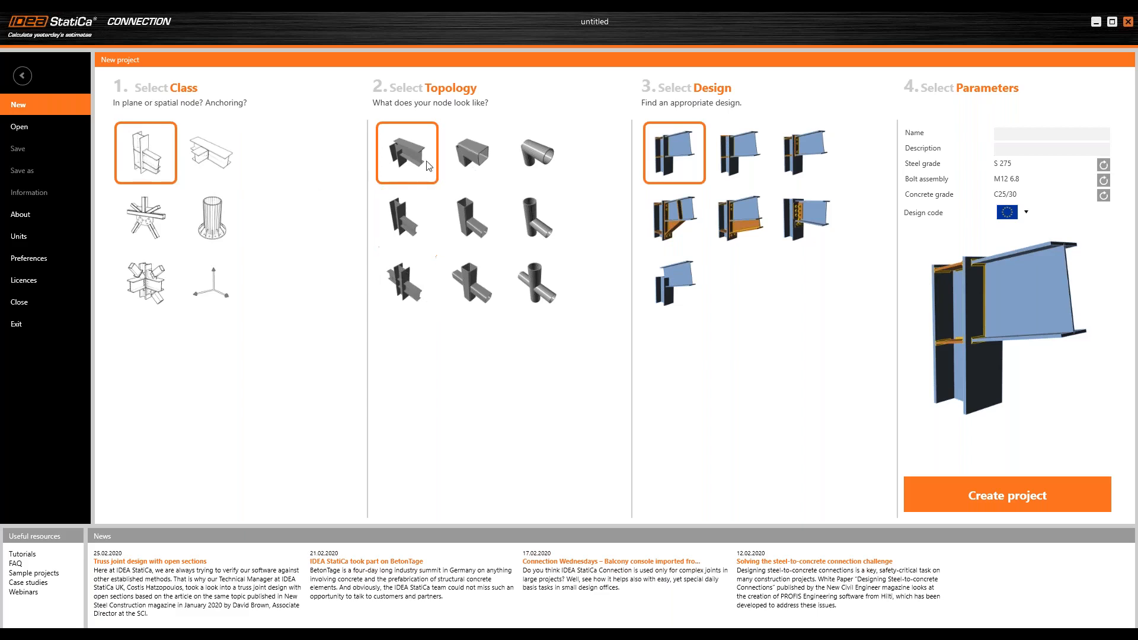
{"action": "left_click", "coordinate": [403, 301]}
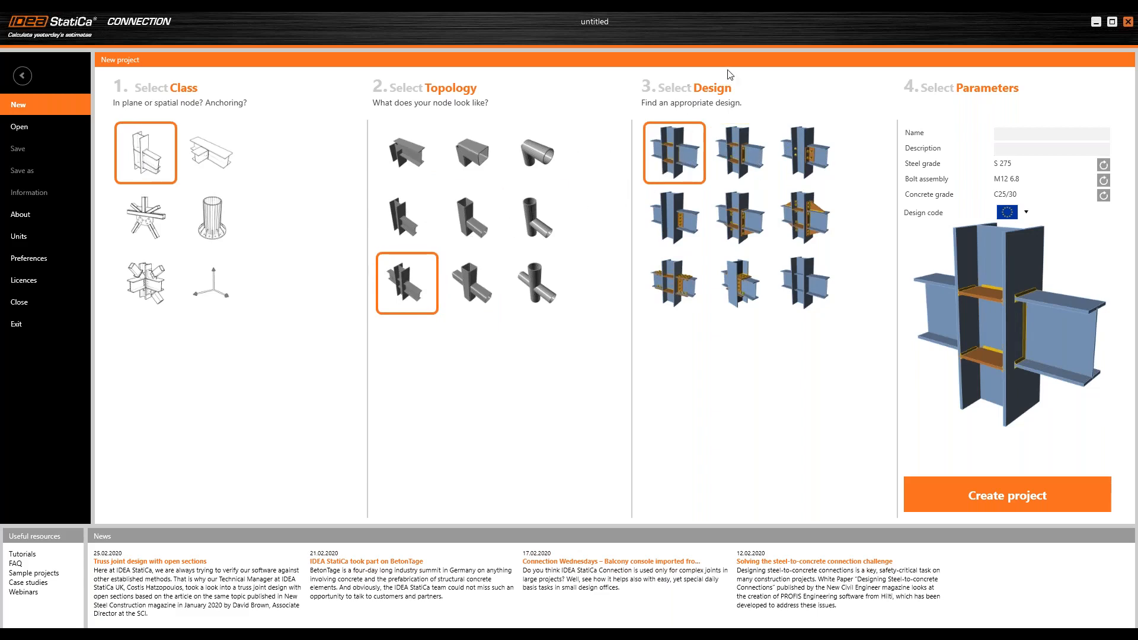
{"action": "left_click", "coordinate": [745, 160]}
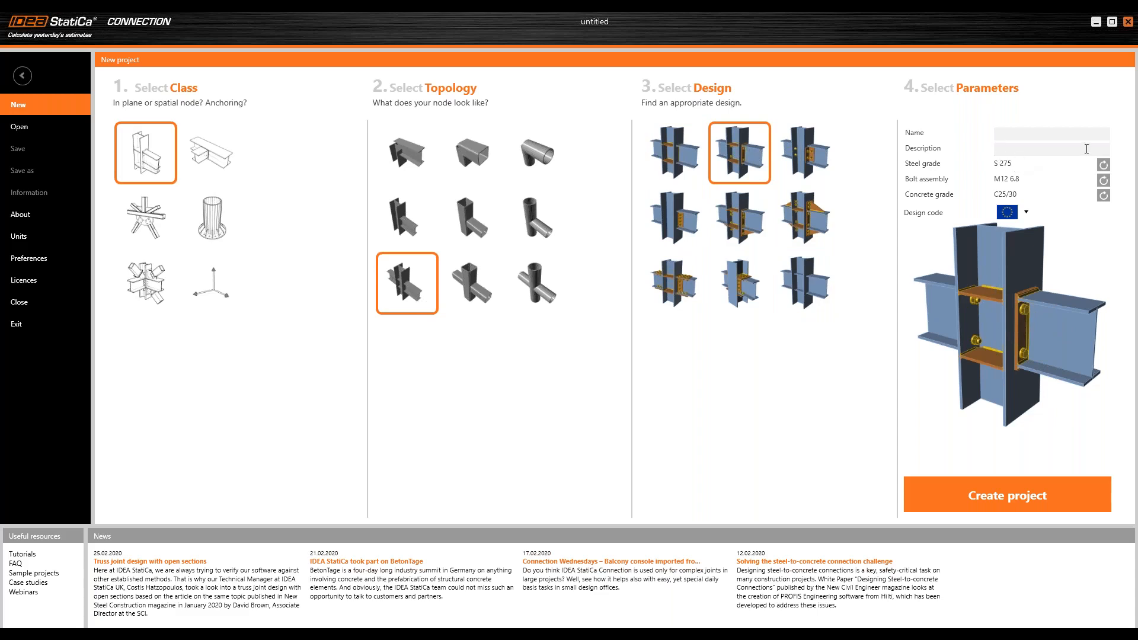
Set the new project's steel grade to S 355.
{"action": "left_click", "coordinate": [1103, 165]}
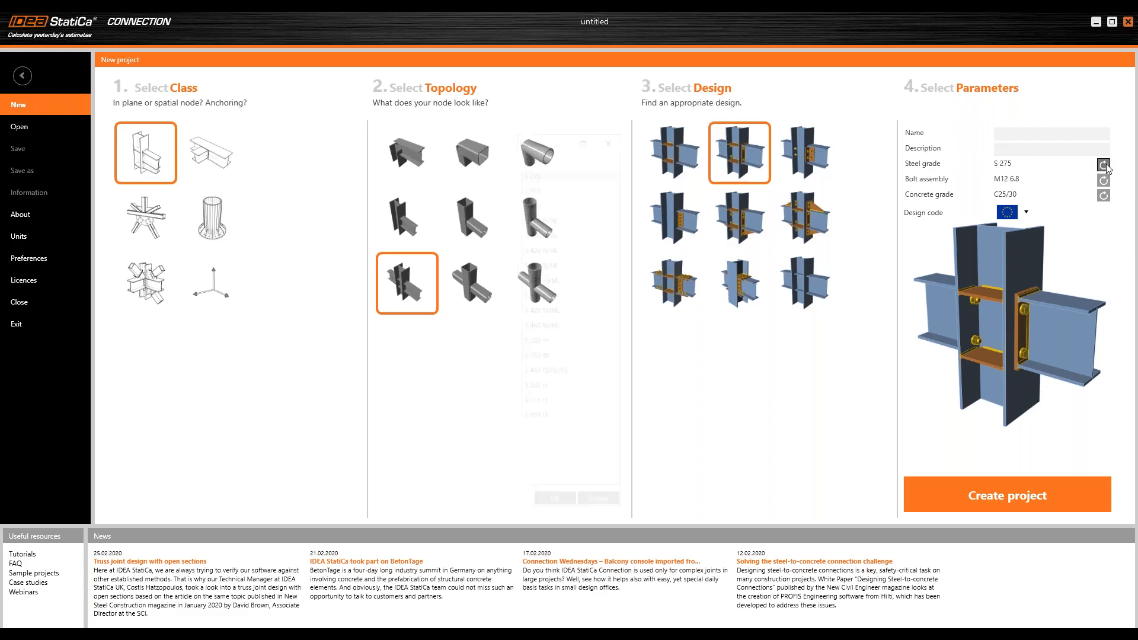
{"action": "left_click", "coordinate": [545, 181]}
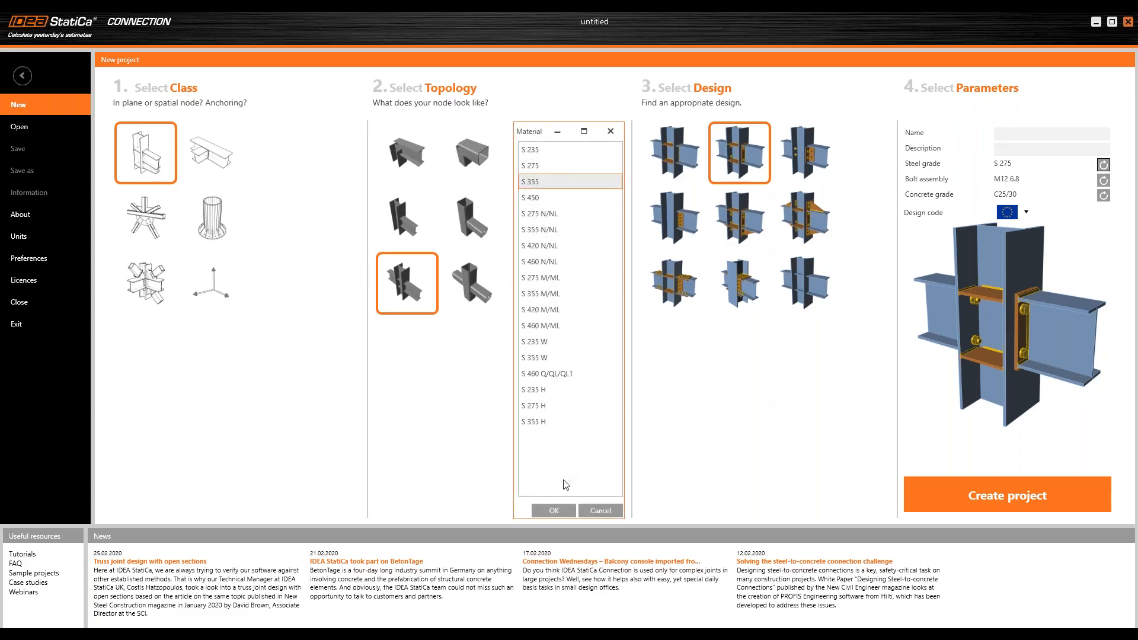
{"action": "left_click", "coordinate": [553, 511]}
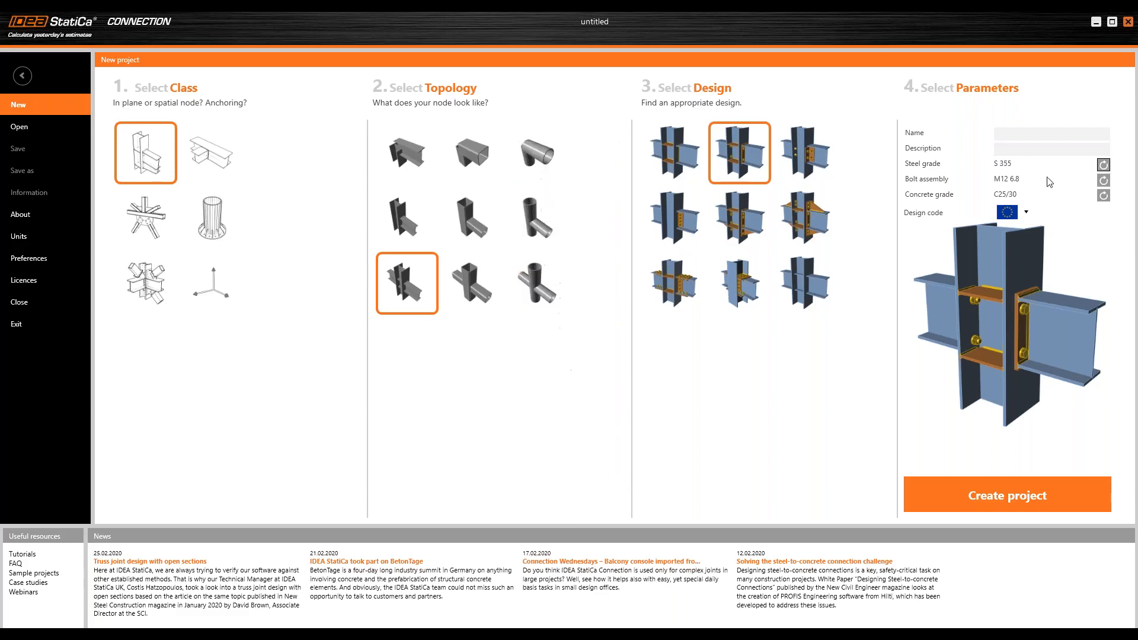
Set the new project's bolt assembly to M20 8.8.
{"action": "left_click", "coordinate": [1102, 180]}
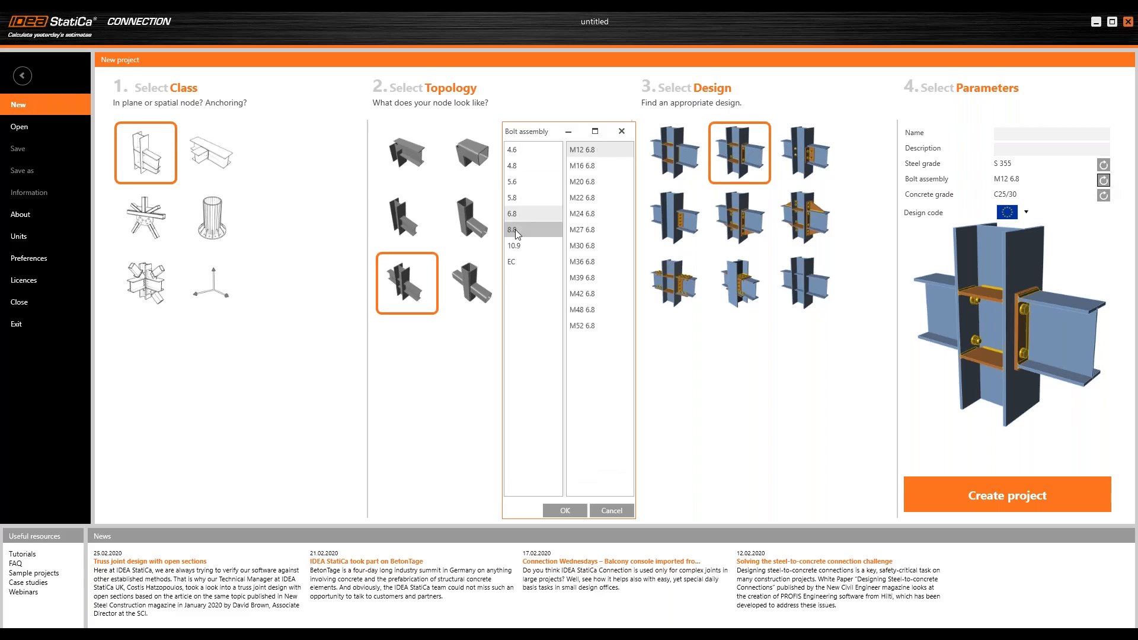
{"action": "left_click", "coordinate": [516, 230]}
{"action": "left_click", "coordinate": [597, 182]}
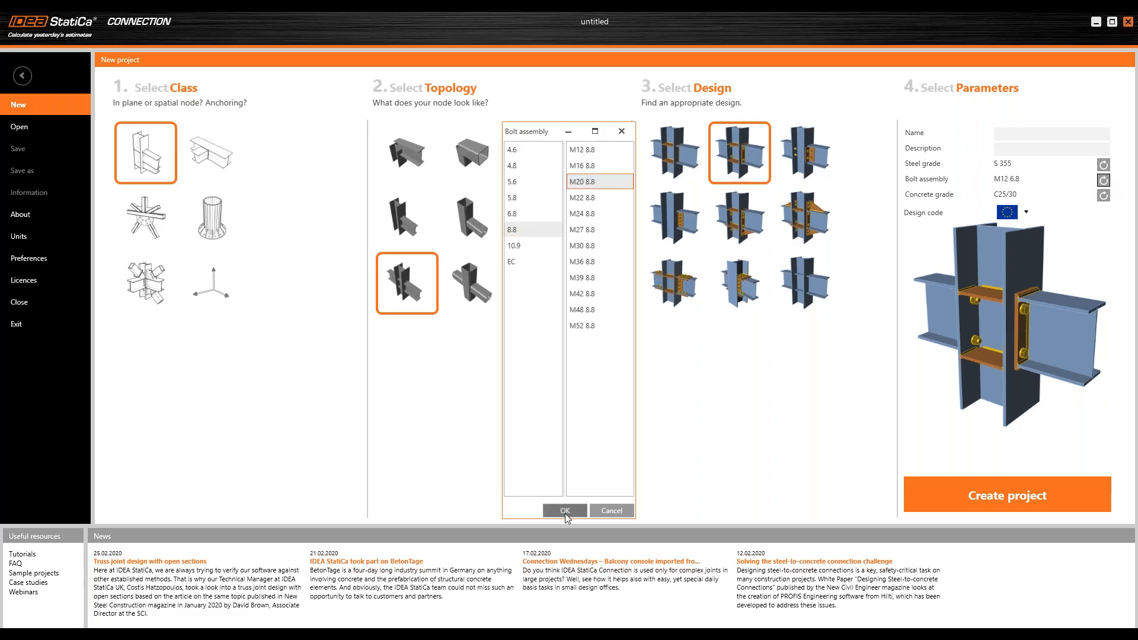
{"action": "left_click", "coordinate": [564, 511]}
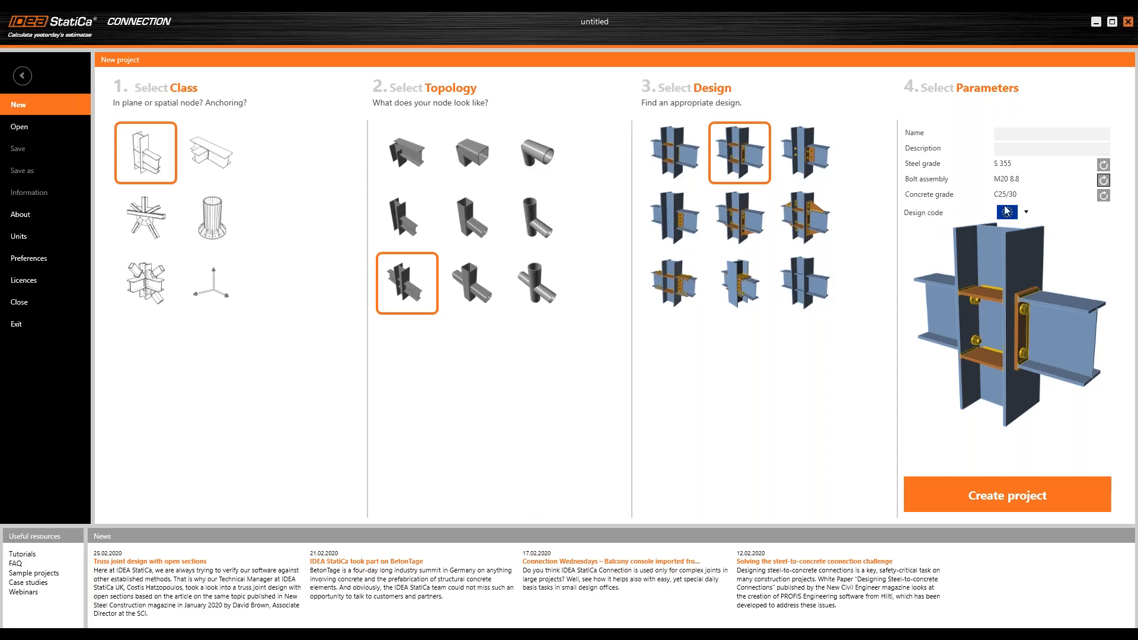
Choose the European design code and create the project.
{"action": "left_click", "coordinate": [1025, 214]}
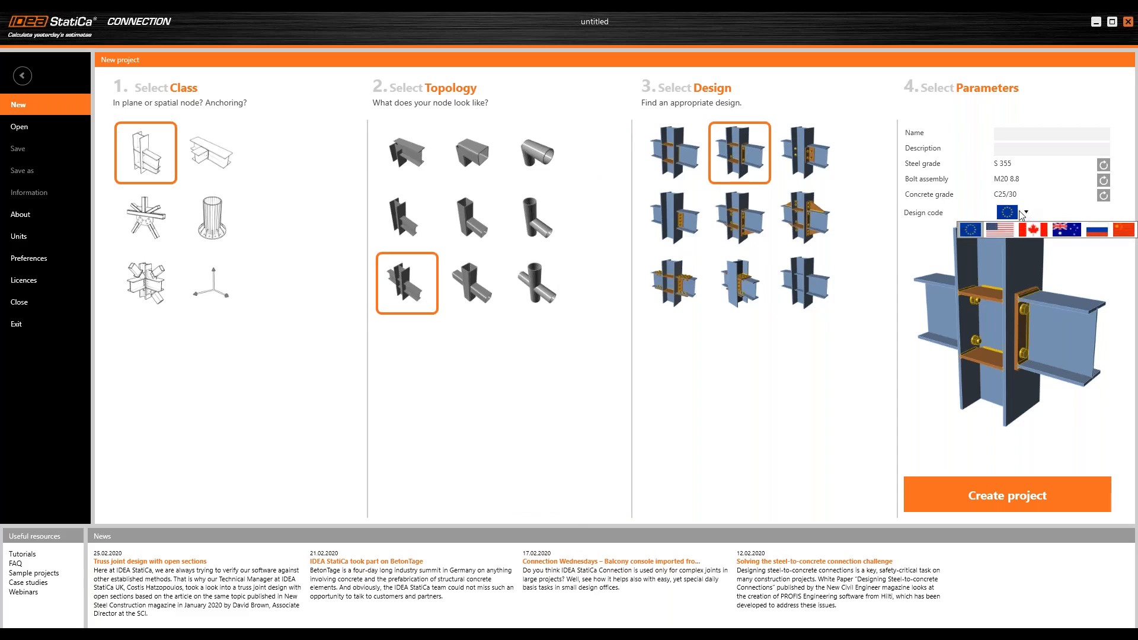
{"action": "left_click", "coordinate": [970, 231]}
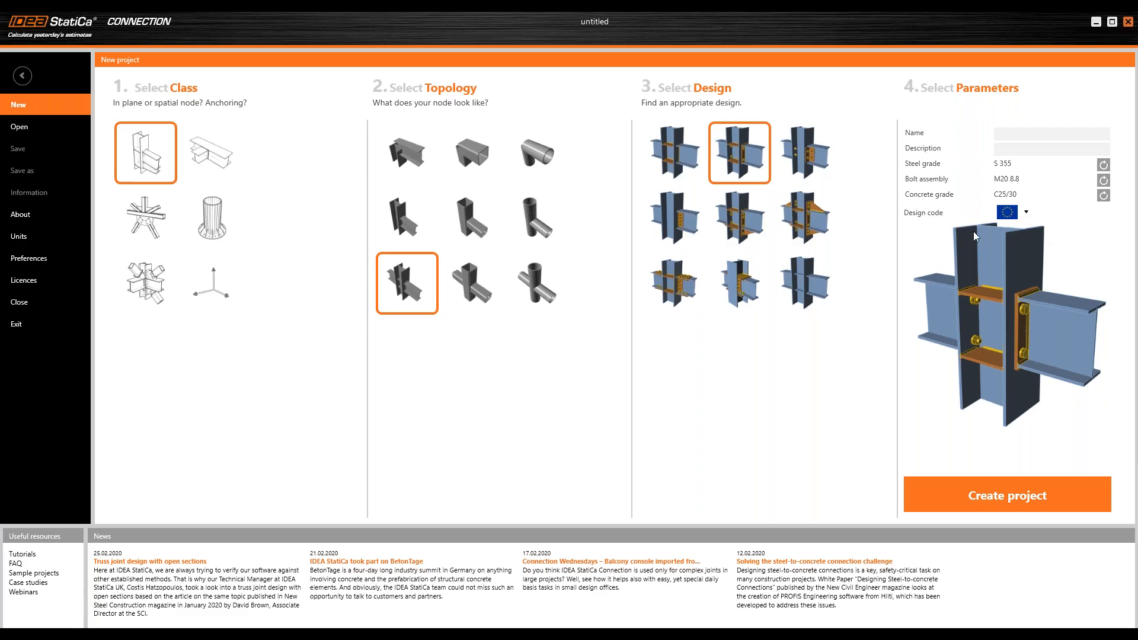
{"action": "left_click", "coordinate": [998, 499]}
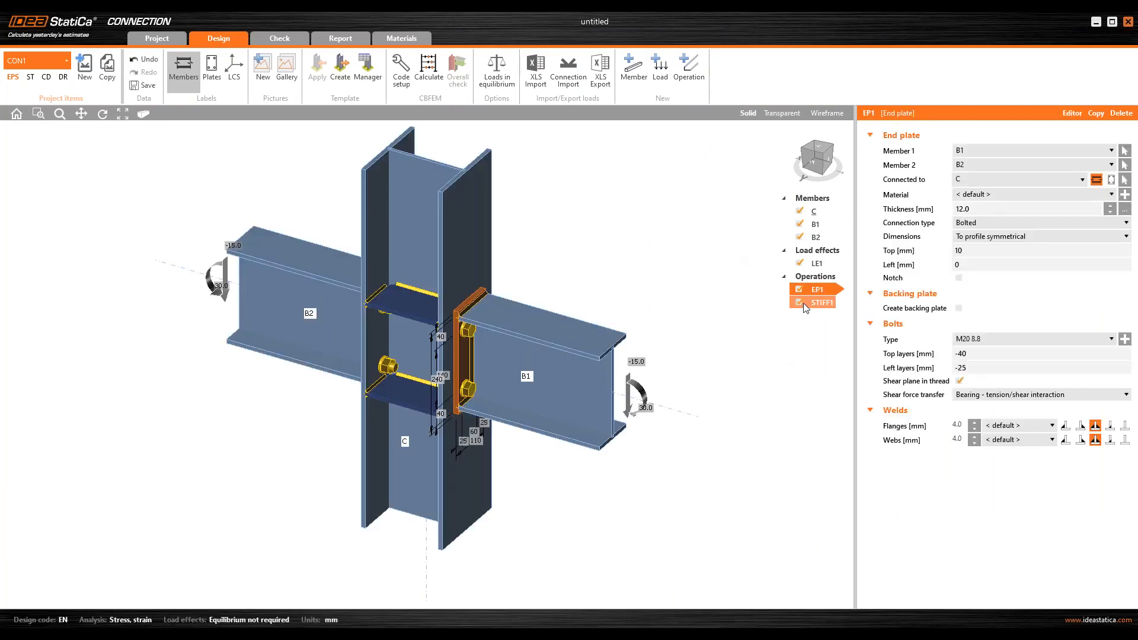
Deactivate the stiffener operation STIFF1 and assign the rolled section HEB300 to column C.
{"action": "left_click", "coordinate": [799, 302]}
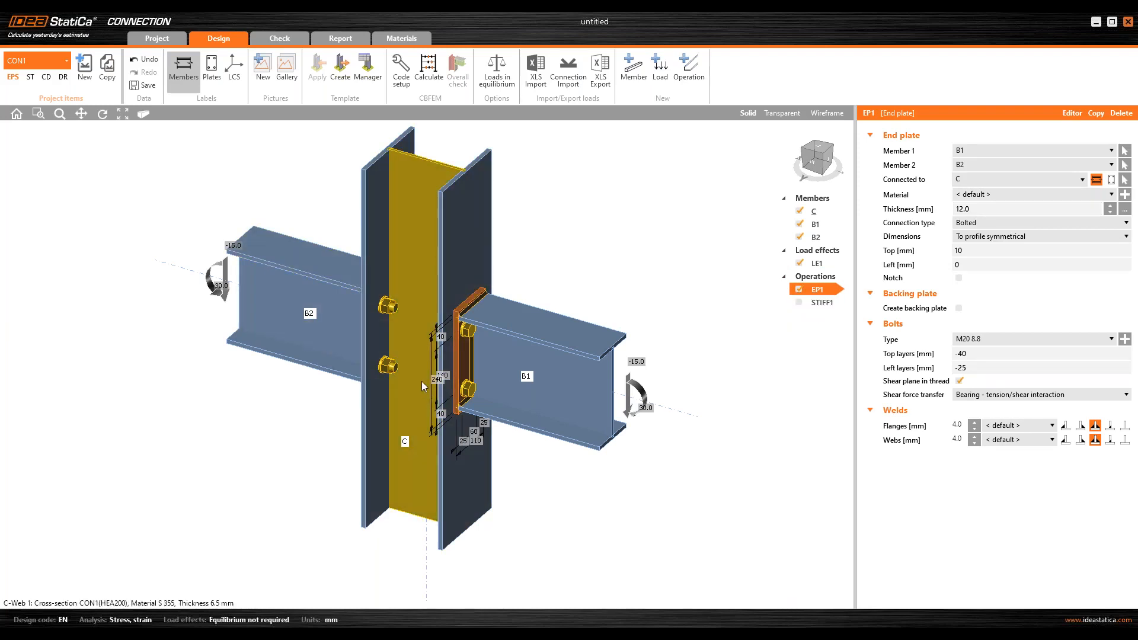
{"action": "mouse_move", "coordinate": [421, 381]}
{"action": "middle_mouse_down"}
{"action": "mouse_move", "coordinate": [431, 331]}
{"action": "mouse_move", "coordinate": [422, 362]}
{"action": "middle_mouse_up"}
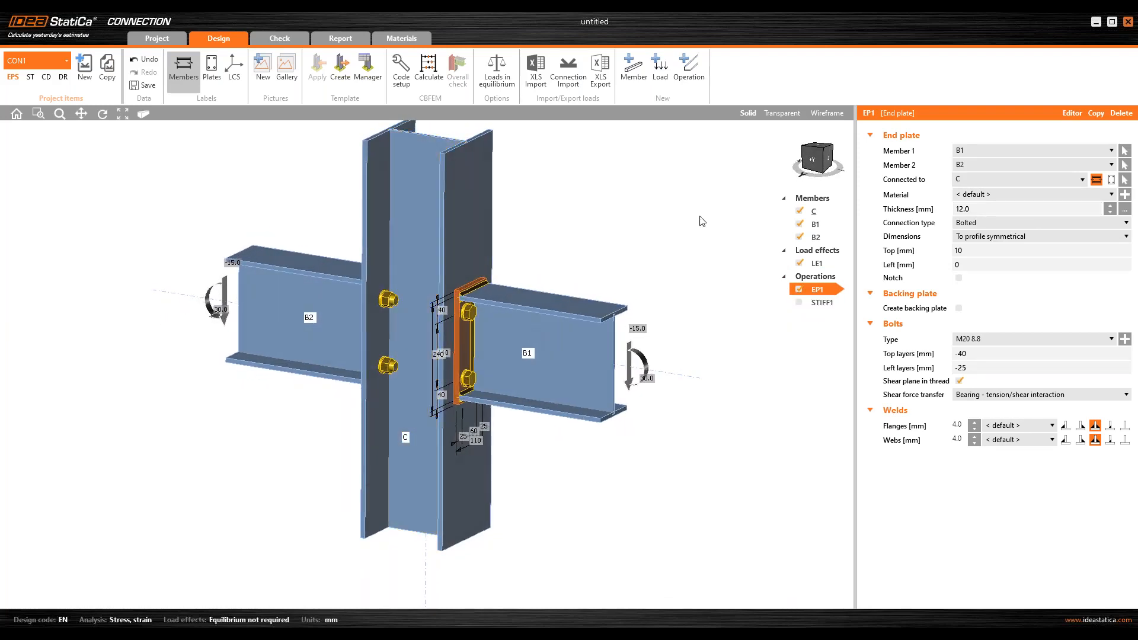
{"action": "right_click", "coordinate": [446, 202]}
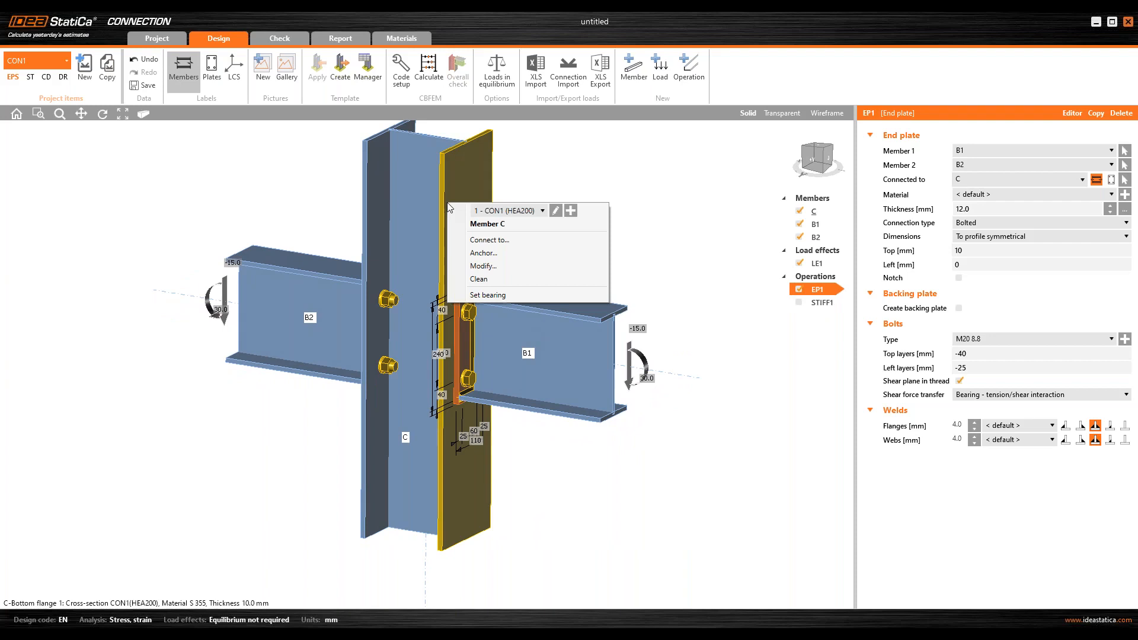
{"action": "left_click", "coordinate": [570, 211]}
{"action": "left_click", "coordinate": [410, 257]}
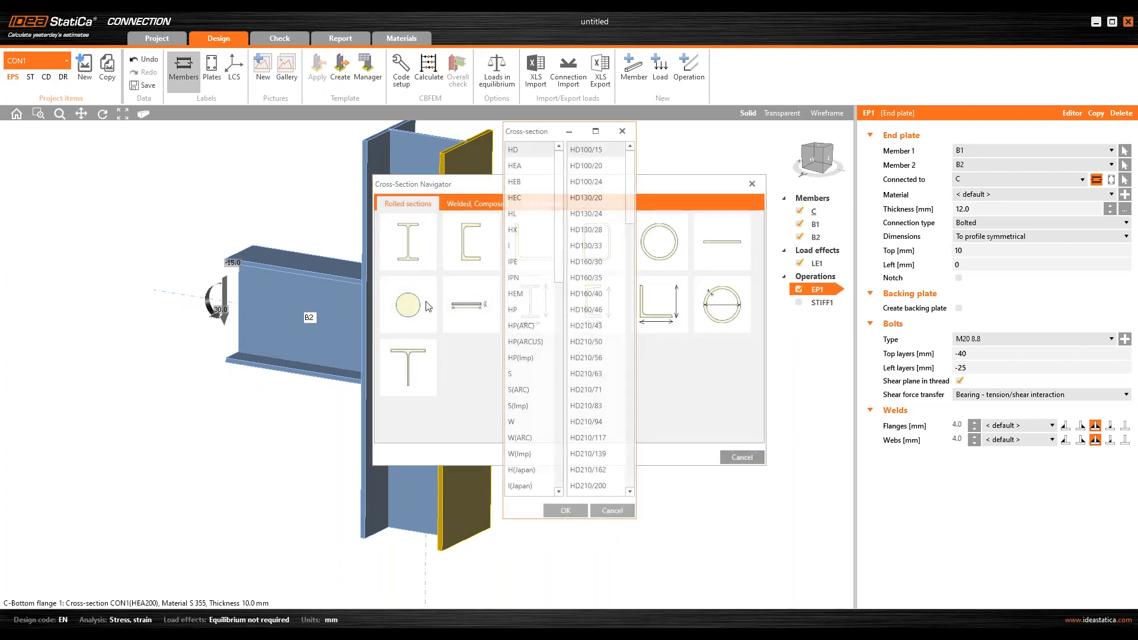
{"action": "left_click", "coordinate": [529, 181]}
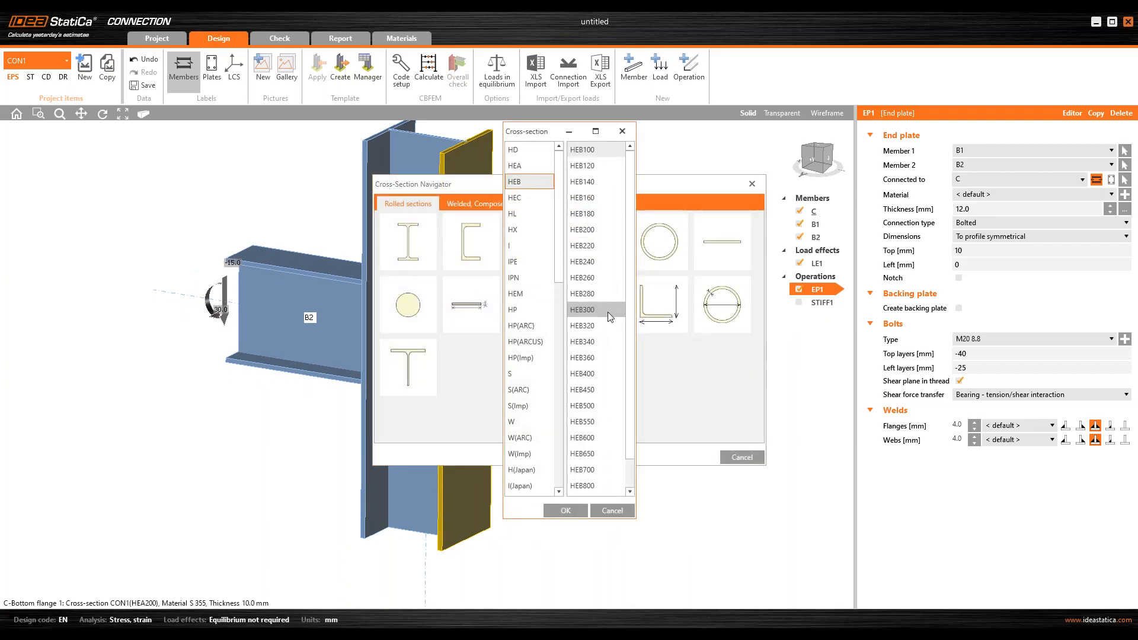
{"action": "left_click", "coordinate": [611, 317]}
{"action": "left_click", "coordinate": [565, 510]}
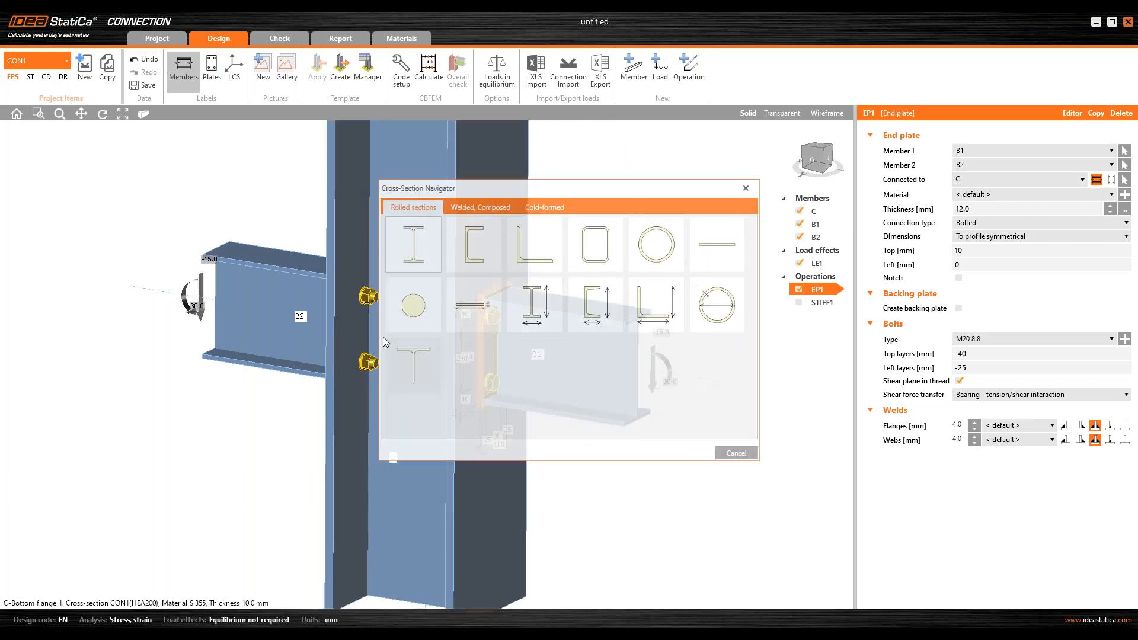
Assign a new rolled section IPE300 to beam B1.
{"action": "left_click", "coordinate": [520, 335]}
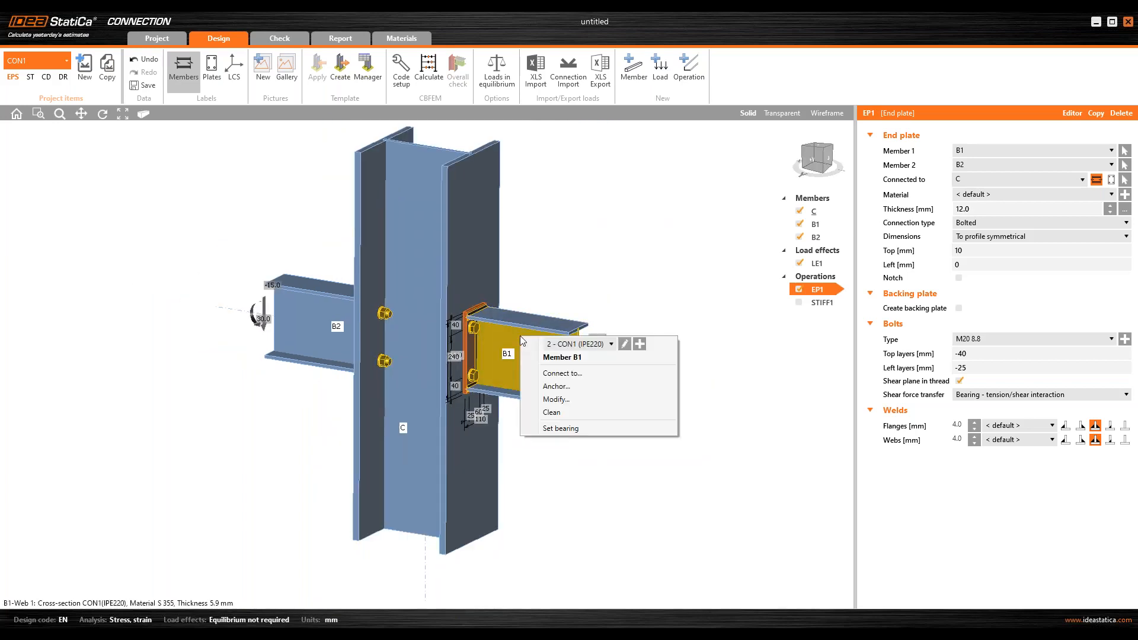
{"action": "left_click", "coordinate": [639, 344]}
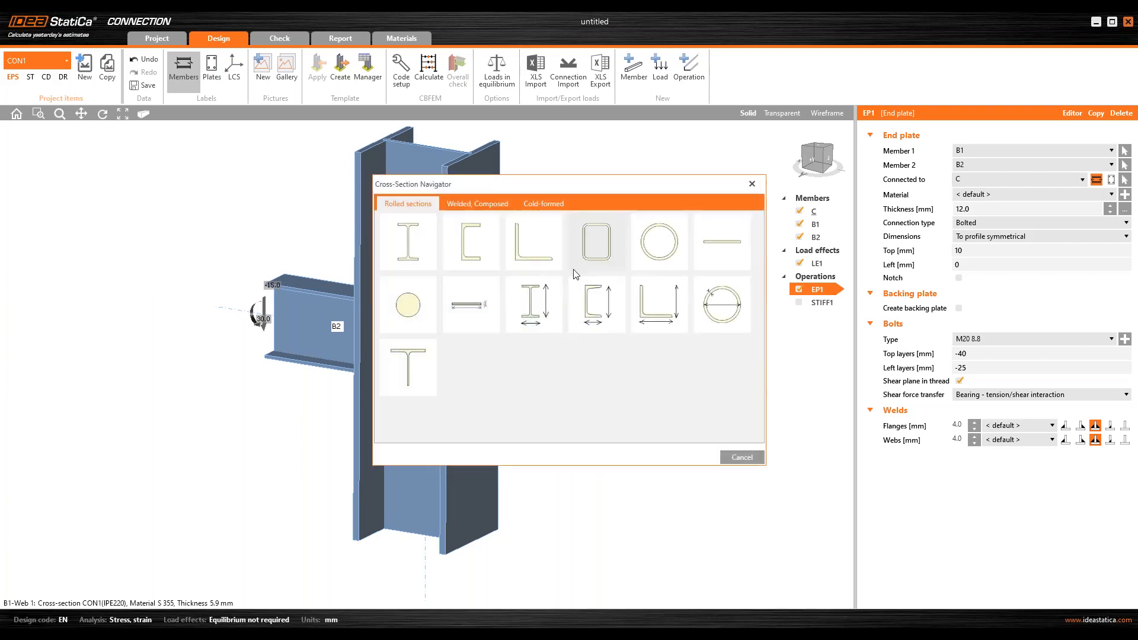
{"action": "left_click", "coordinate": [419, 253]}
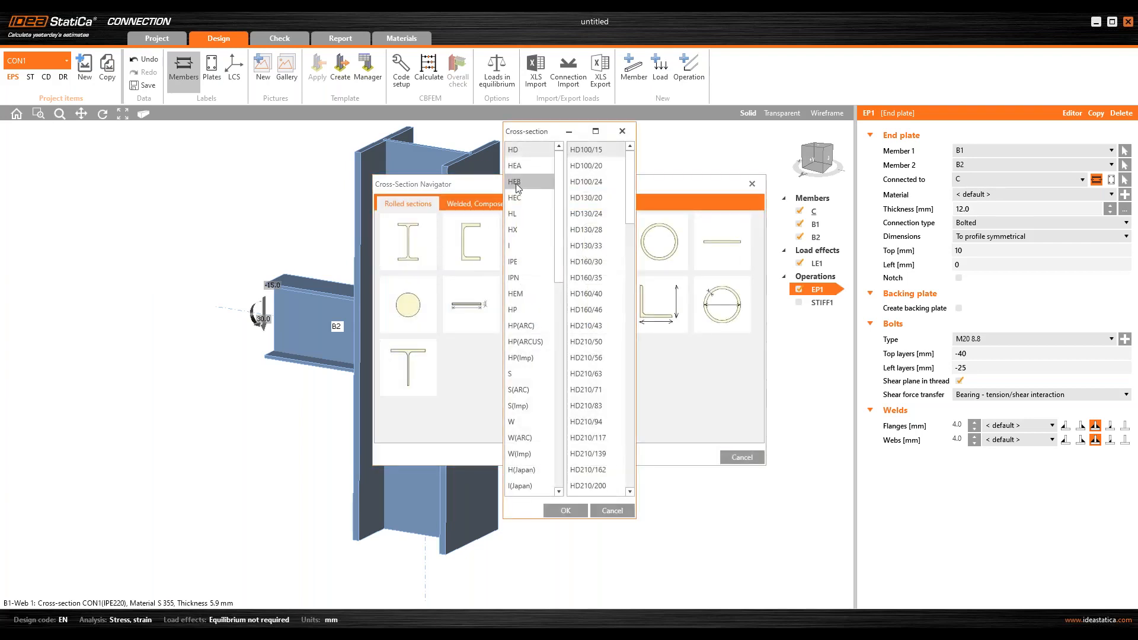
{"action": "left_click", "coordinate": [526, 263]}
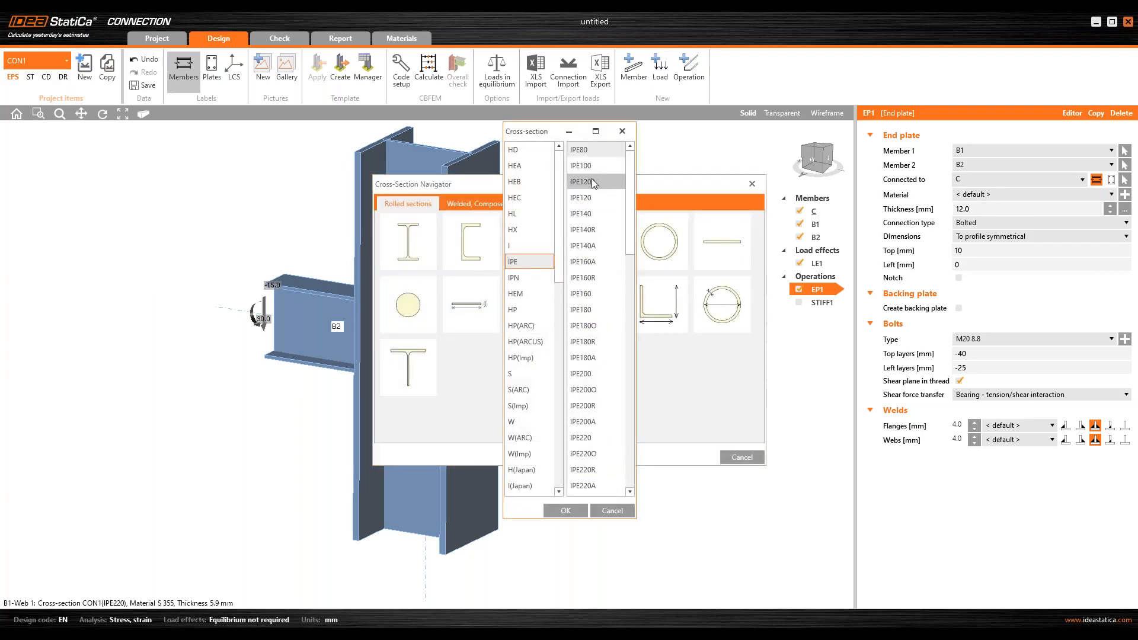
{"action": "scroll", "coordinate": [598, 438], "scroll_direction": "down", "scroll_amount": 4}
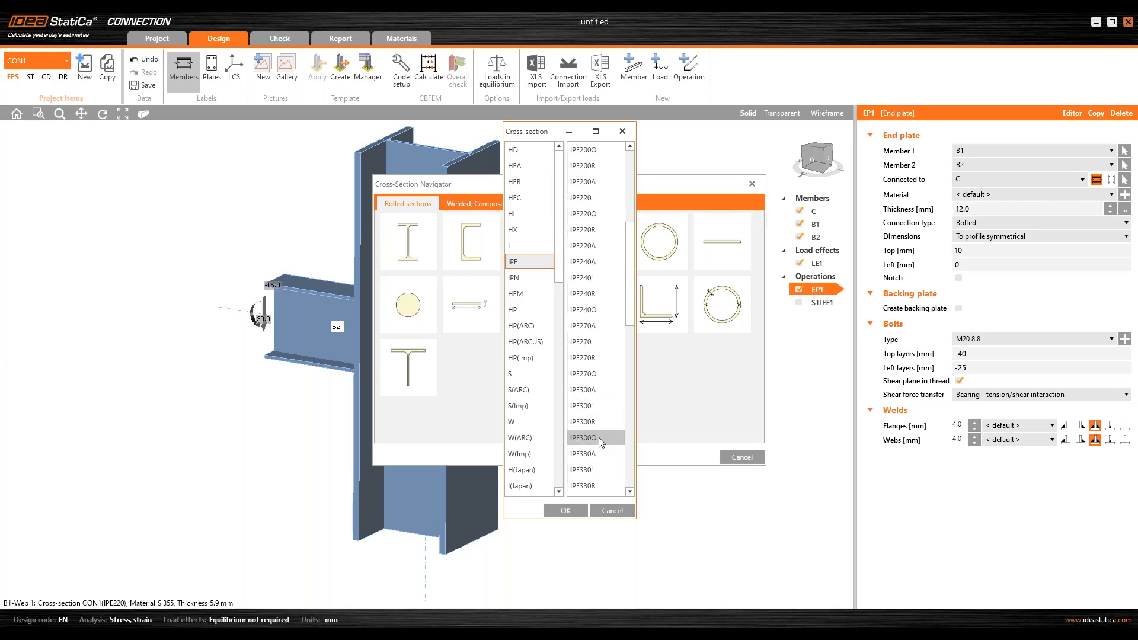
{"action": "left_click", "coordinate": [600, 405]}
{"action": "left_click", "coordinate": [566, 511]}
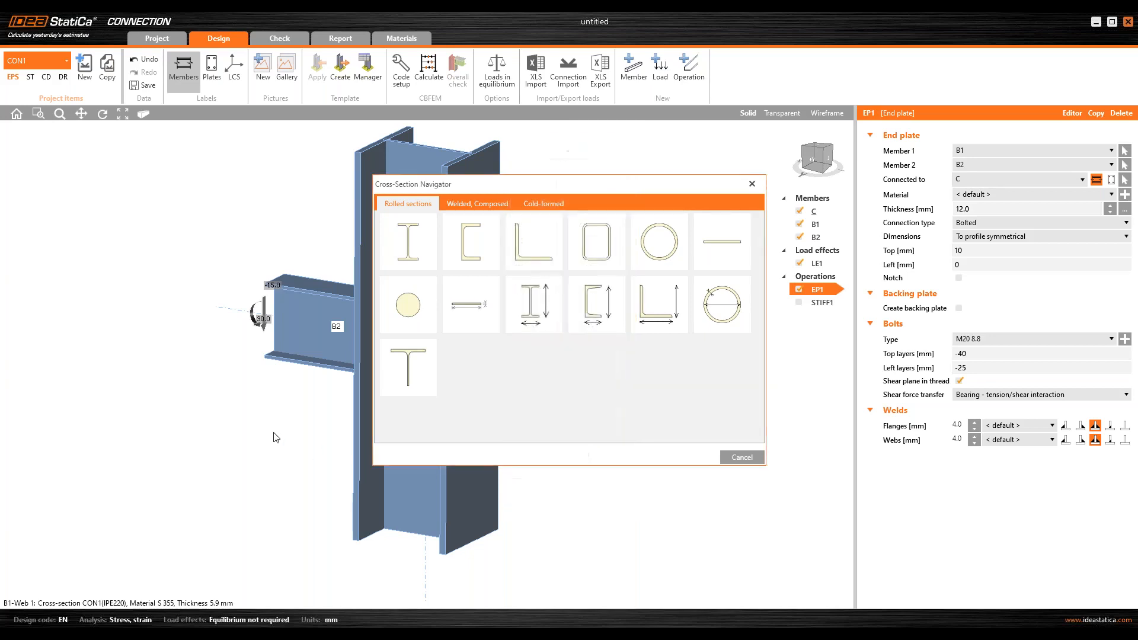
Change beam B2's cross-section to the existing IPE300.
{"action": "left_click", "coordinate": [275, 326]}
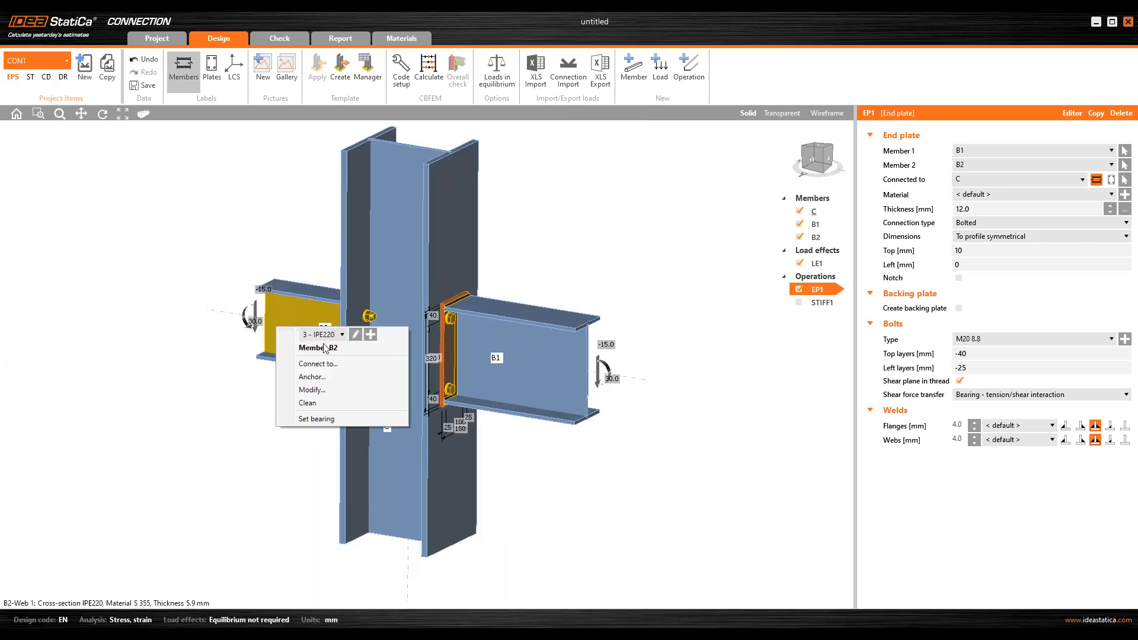
{"action": "left_click", "coordinate": [332, 335]}
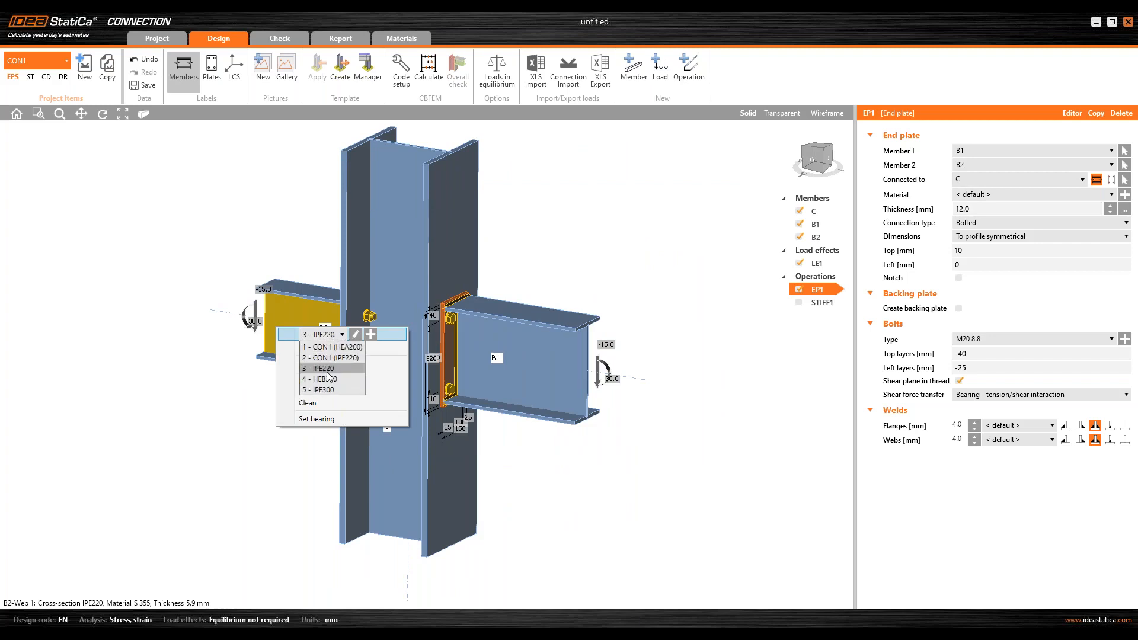
{"action": "left_click", "coordinate": [327, 403]}
{"action": "left_click", "coordinate": [200, 444]}
Set the thickness of end plate EP1 to 15 mm and try adding a backing plate.
{"action": "middle_click_drag", "start_coordinate": [509, 476], "coordinate": [471, 299], "text": "ctrl"}
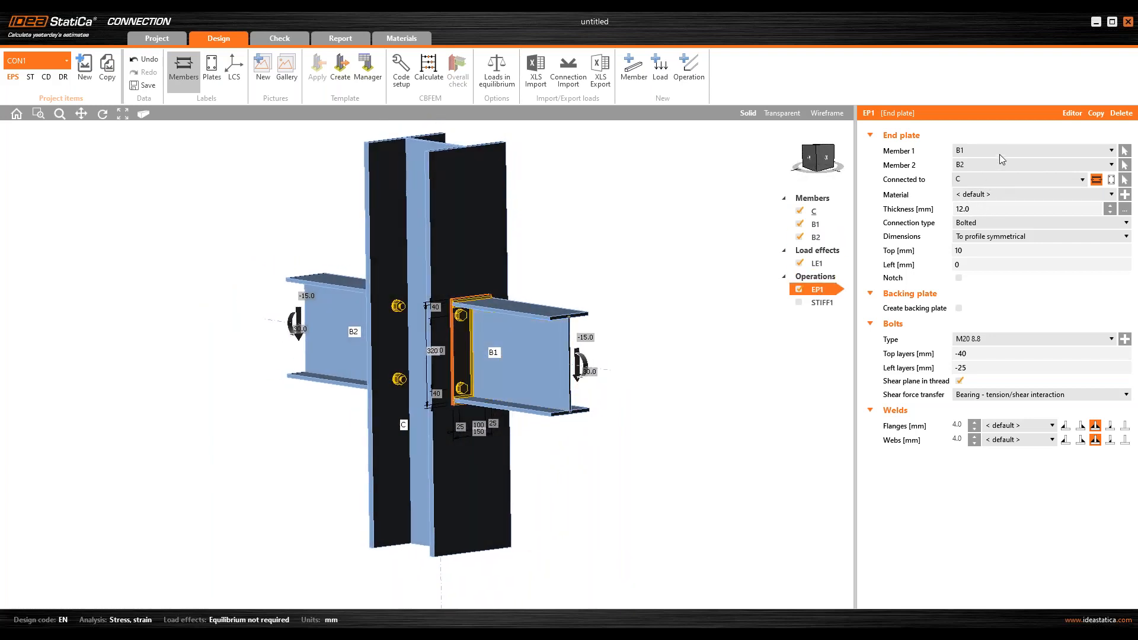
{"action": "left_click", "coordinate": [980, 209]}
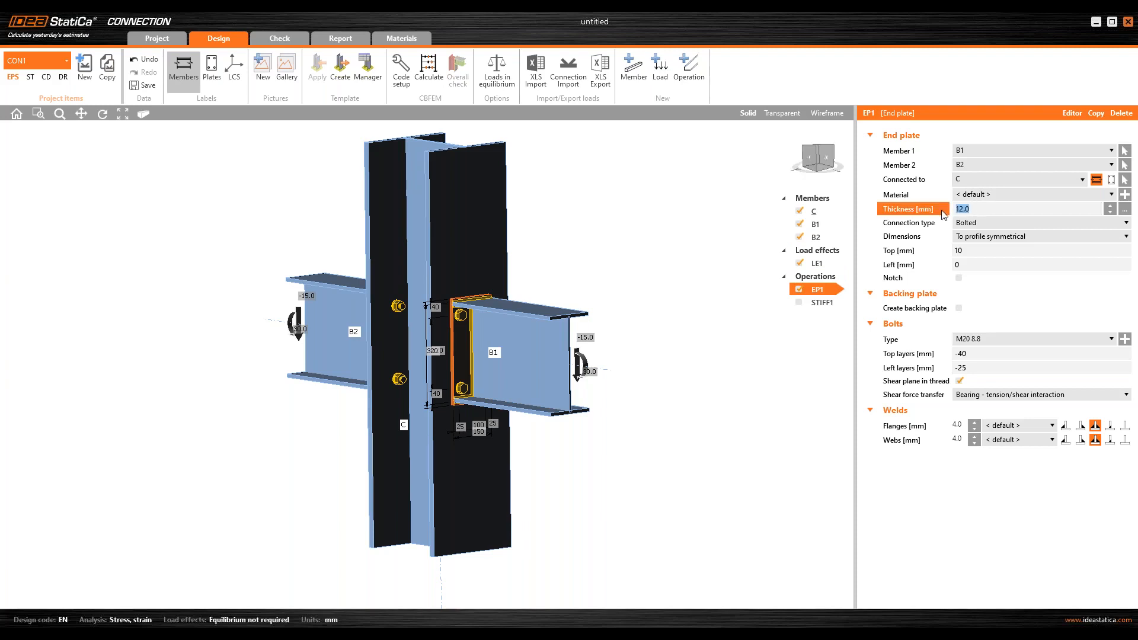
{"action": "type", "text": "15"}
{"action": "key", "text": "Return"}
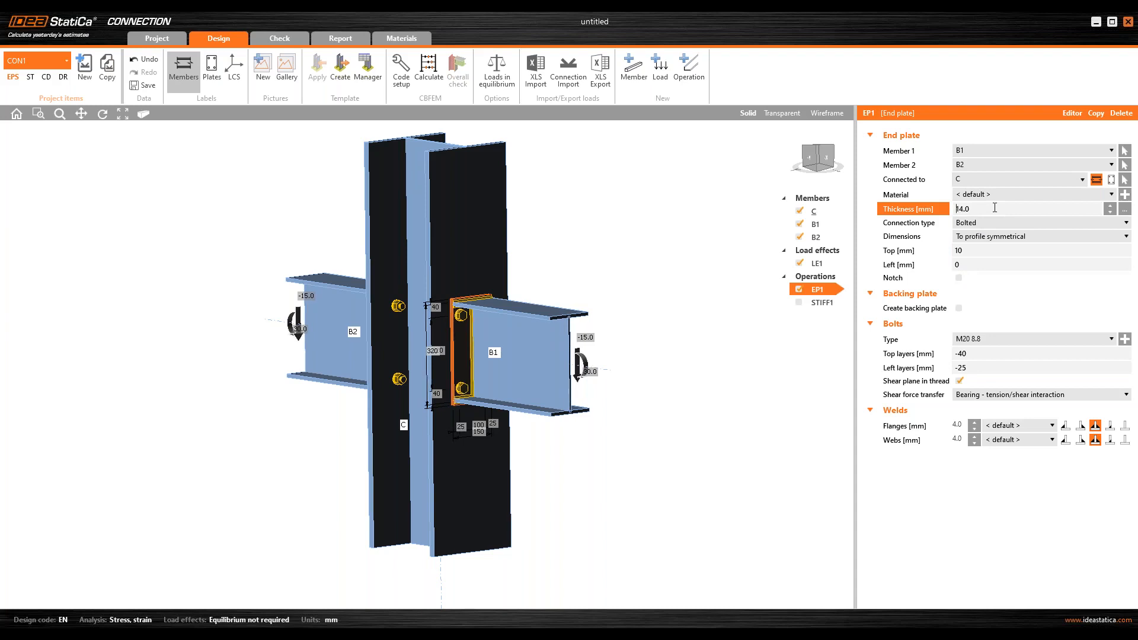
{"action": "left_click", "coordinate": [958, 307]}
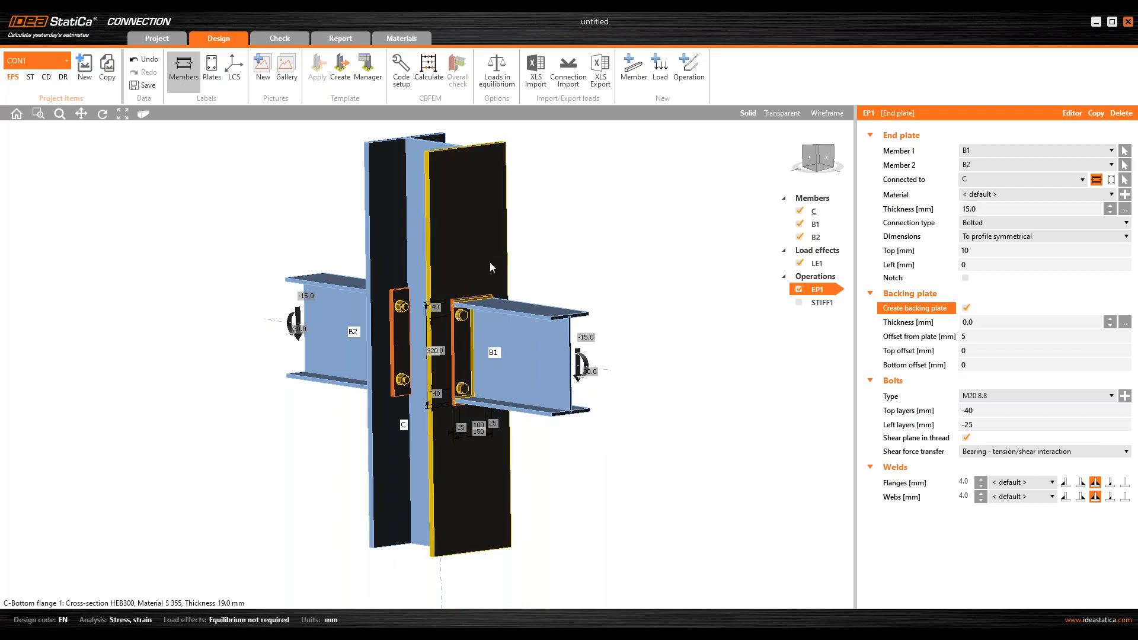
Dimension the end plate to the profile, with a 100 mm extension at the top and 10 mm at the bottom.
{"action": "left_click", "coordinate": [988, 239]}
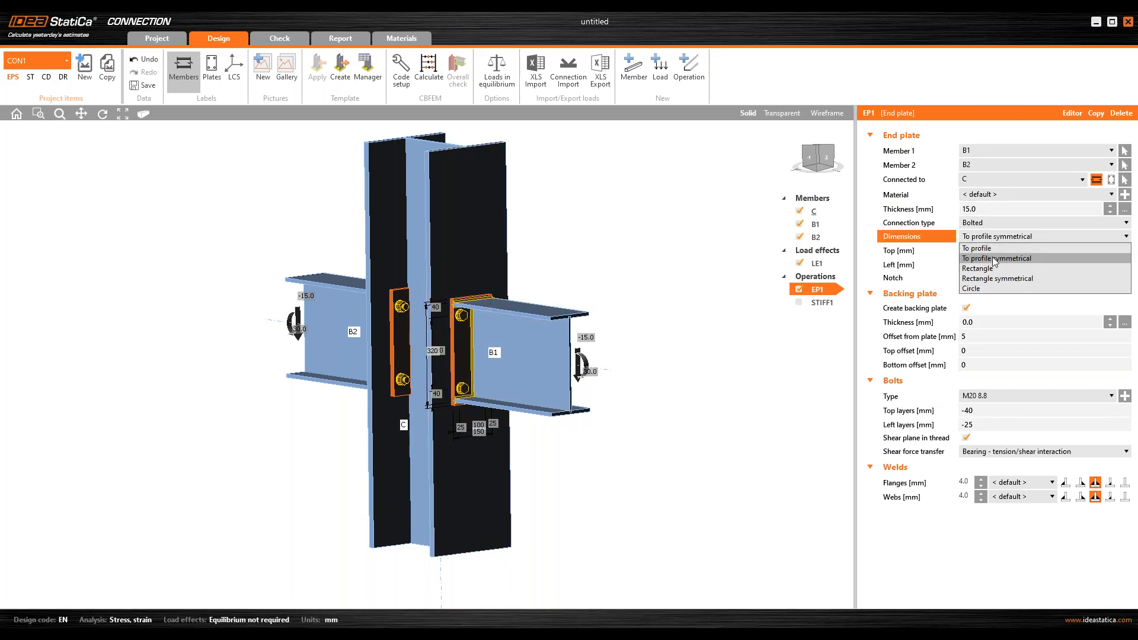
{"action": "left_click", "coordinate": [993, 248]}
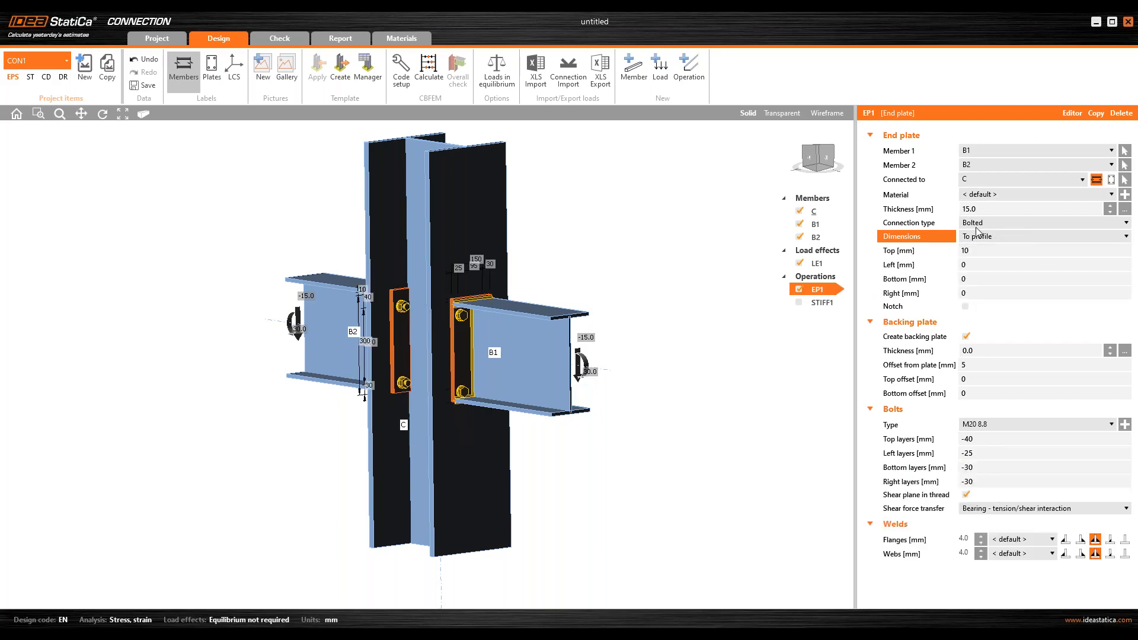
{"action": "left_click", "coordinate": [932, 250]}
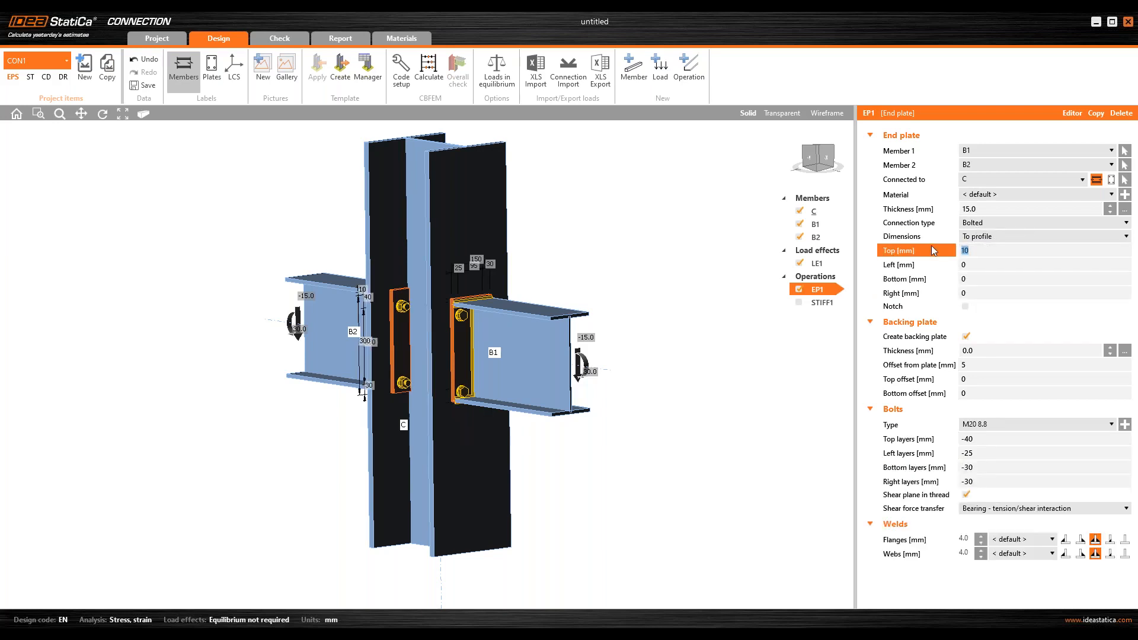
{"action": "type", "text": "100"}
{"action": "key", "text": "Tab"}
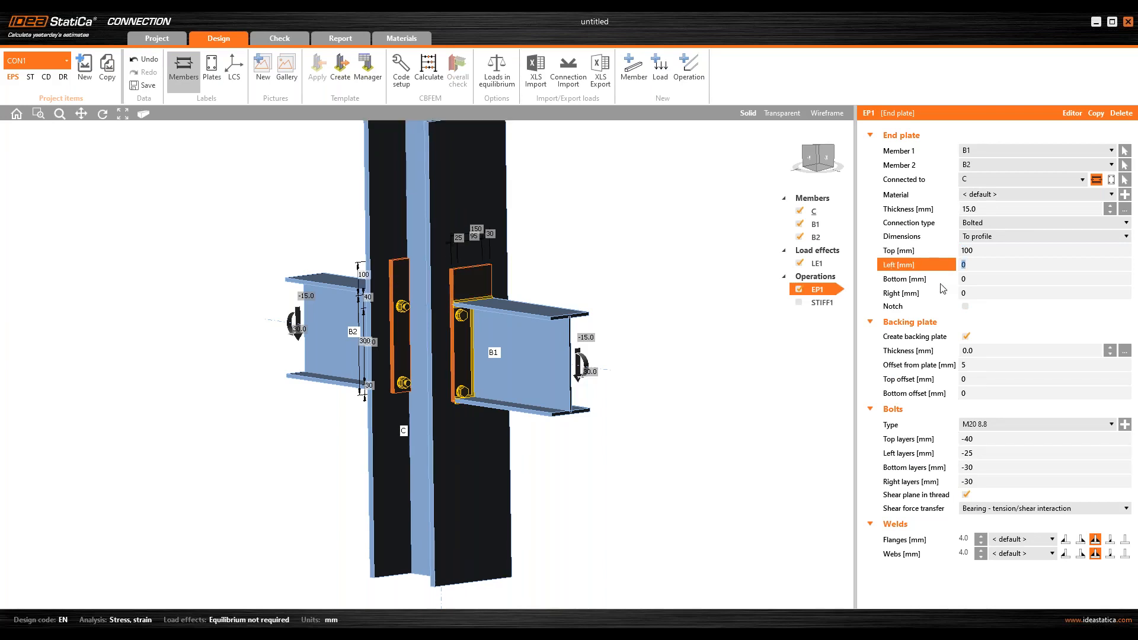
{"action": "key", "text": "Tab"}
{"action": "key", "text": "Tab"}
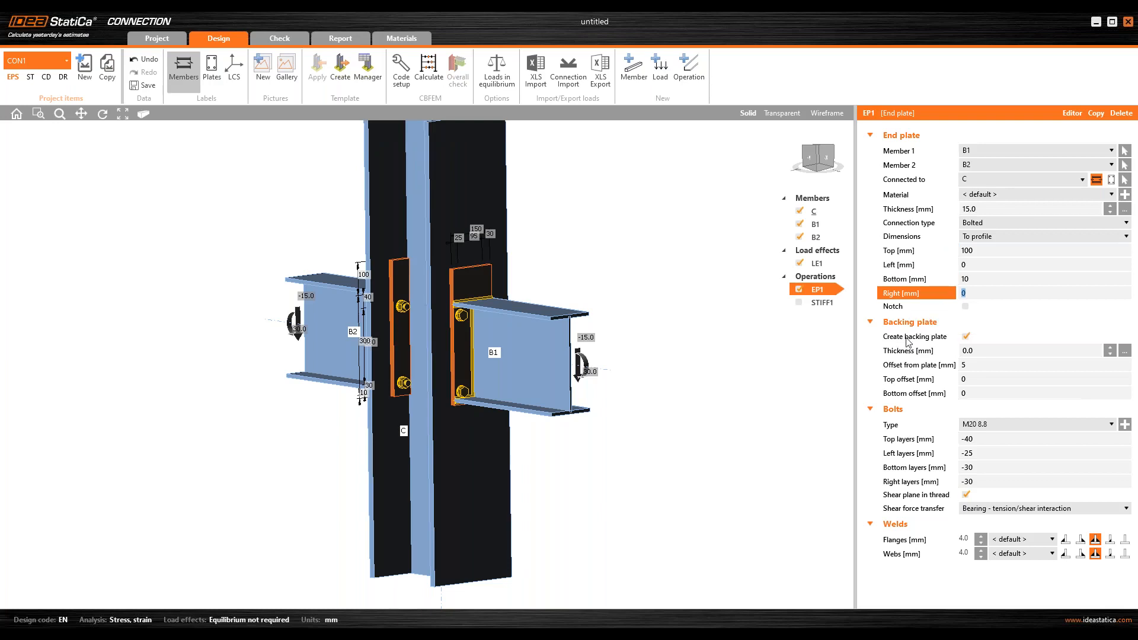
Remove the backing plate and keep M20 8.8 as the end plate's bolt type.
{"action": "left_click", "coordinate": [966, 337]}
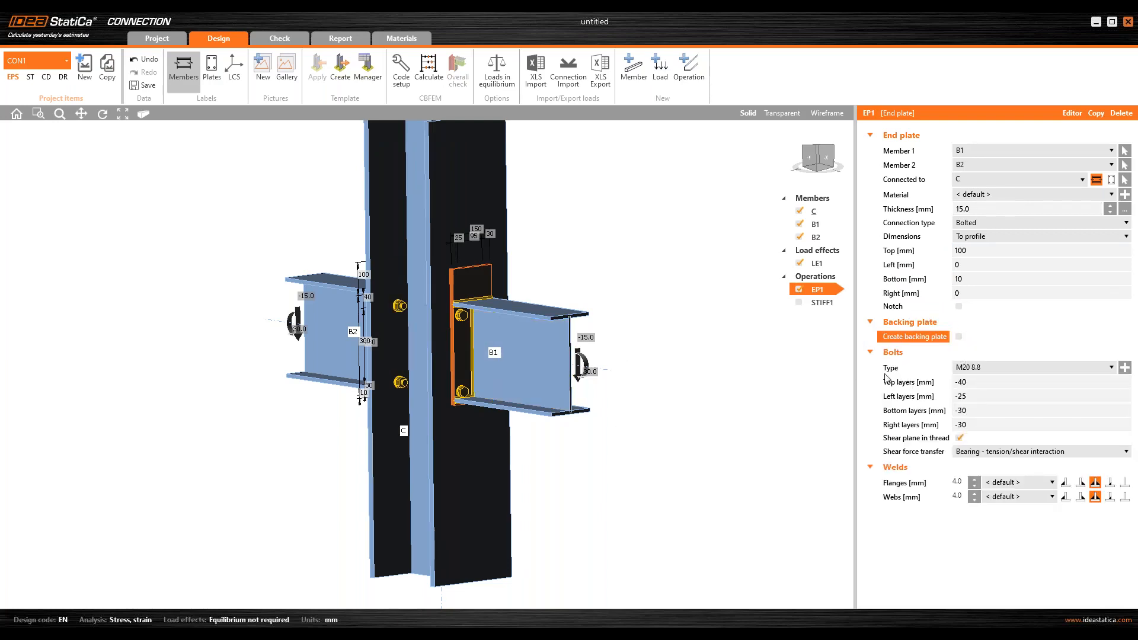
{"action": "left_click", "coordinate": [983, 368]}
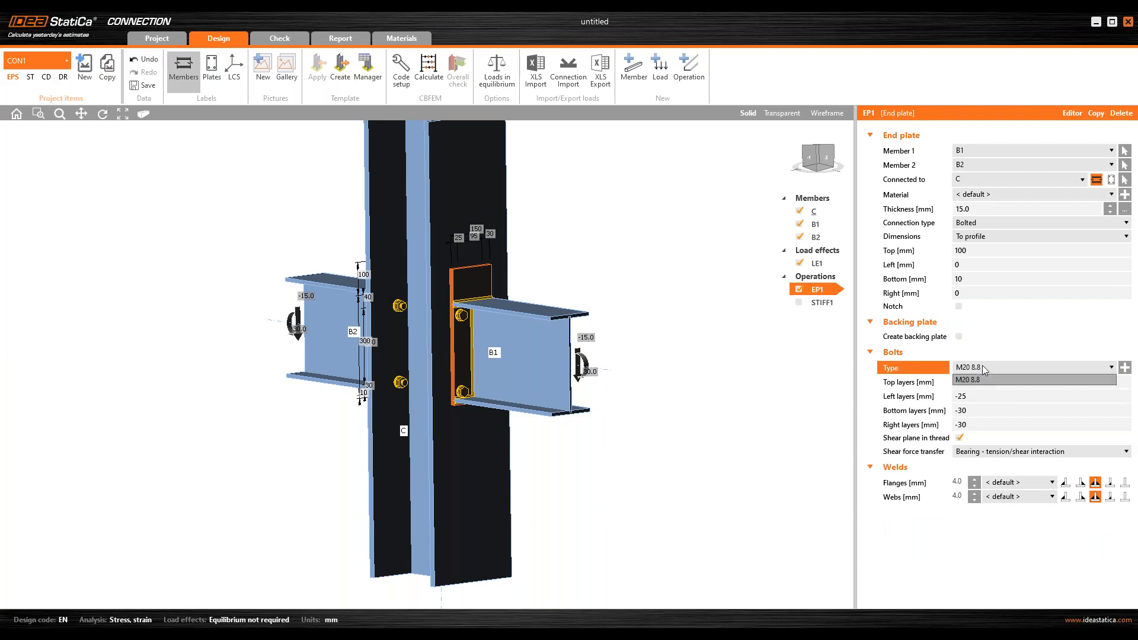
{"action": "left_click", "coordinate": [993, 358]}
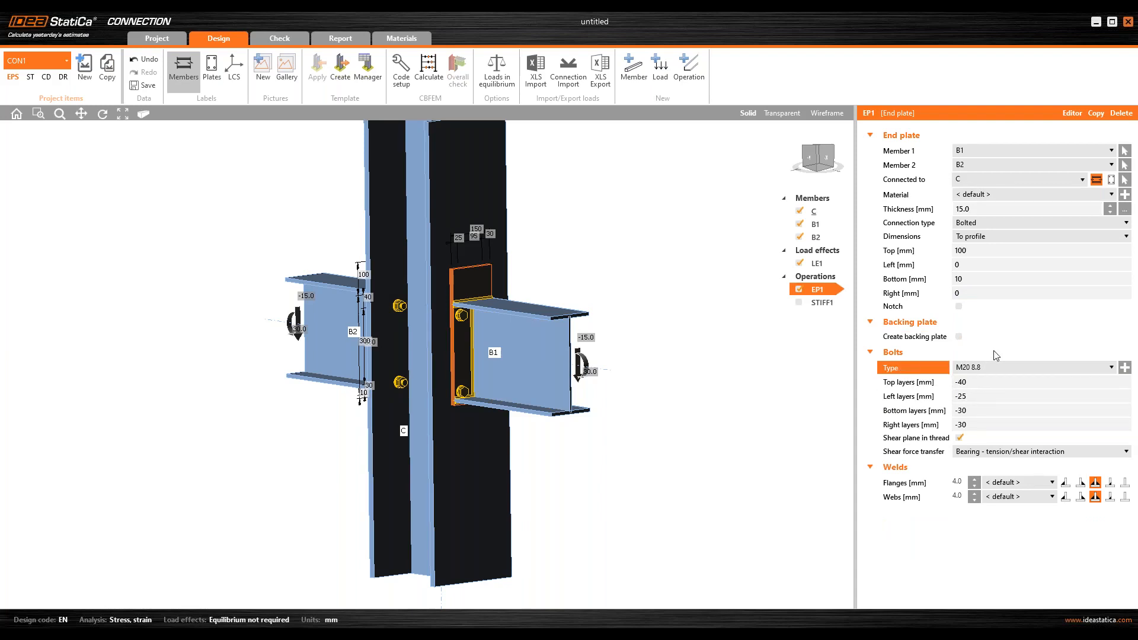
Set the top bolt layer to 50 mm so the upper bolts sit in the plate extension above the beam.
{"action": "scroll", "coordinate": [645, 394], "scroll_direction": "up", "scroll_amount": 2}
{"action": "right_click_drag", "start_coordinate": [673, 405], "coordinate": [627, 409]}
{"action": "left_click", "coordinate": [975, 382]}
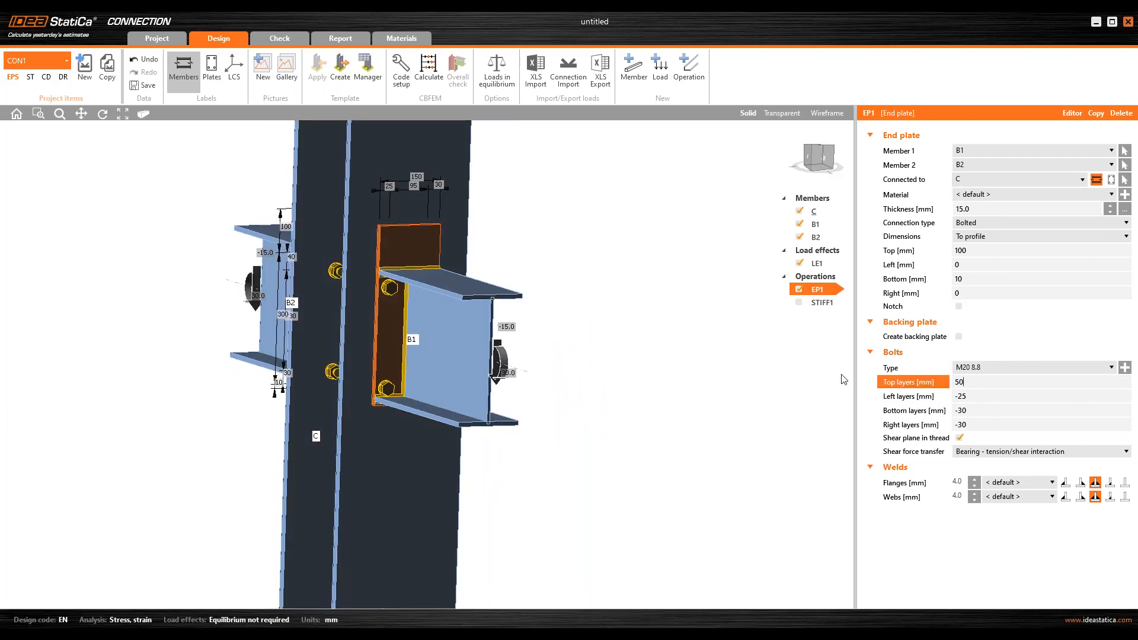
{"action": "key", "text": "Tab"}
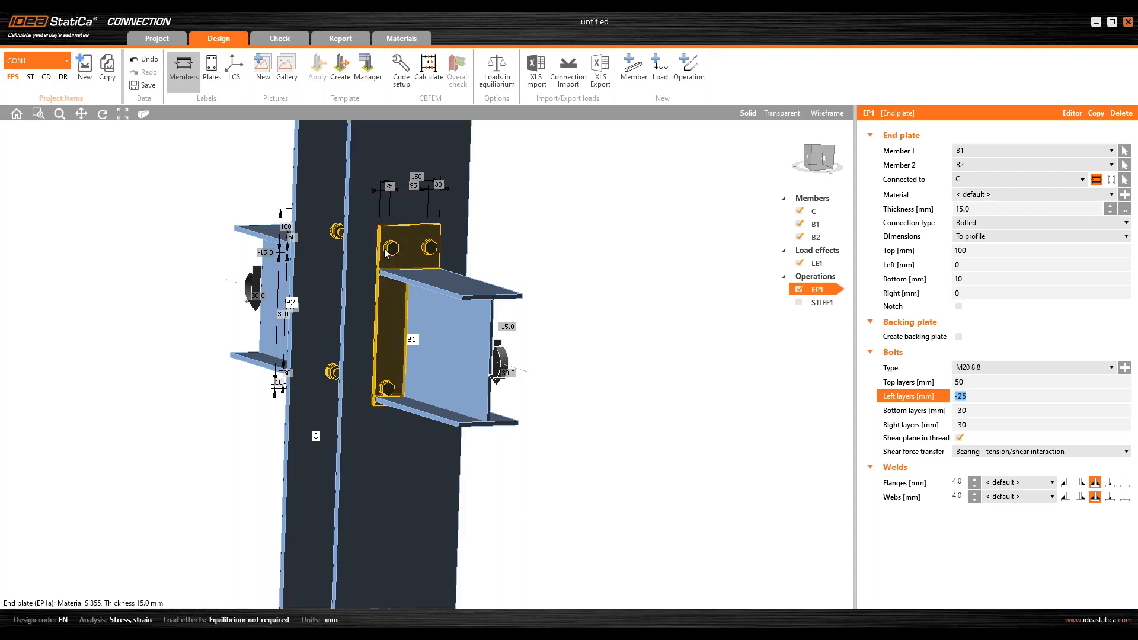
{"action": "middle_click_drag", "start_coordinate": [448, 250], "coordinate": [426, 249]}
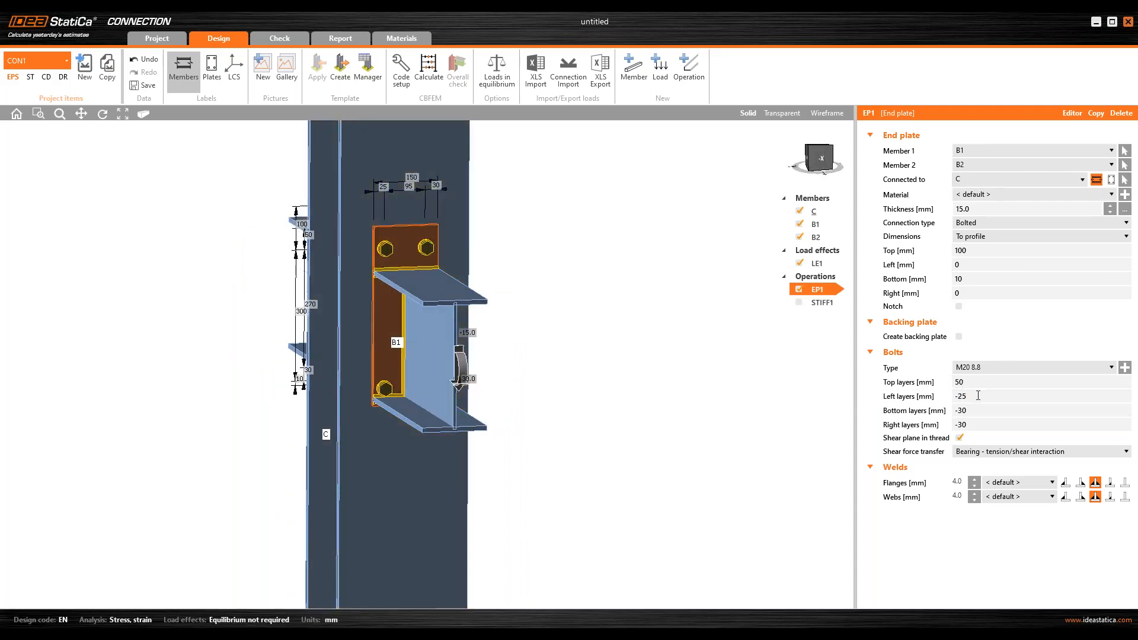
Set the left and right bolt layers of the end plate to -35 mm.
{"action": "left_click", "coordinate": [977, 396]}
{"action": "type", "text": "-"}
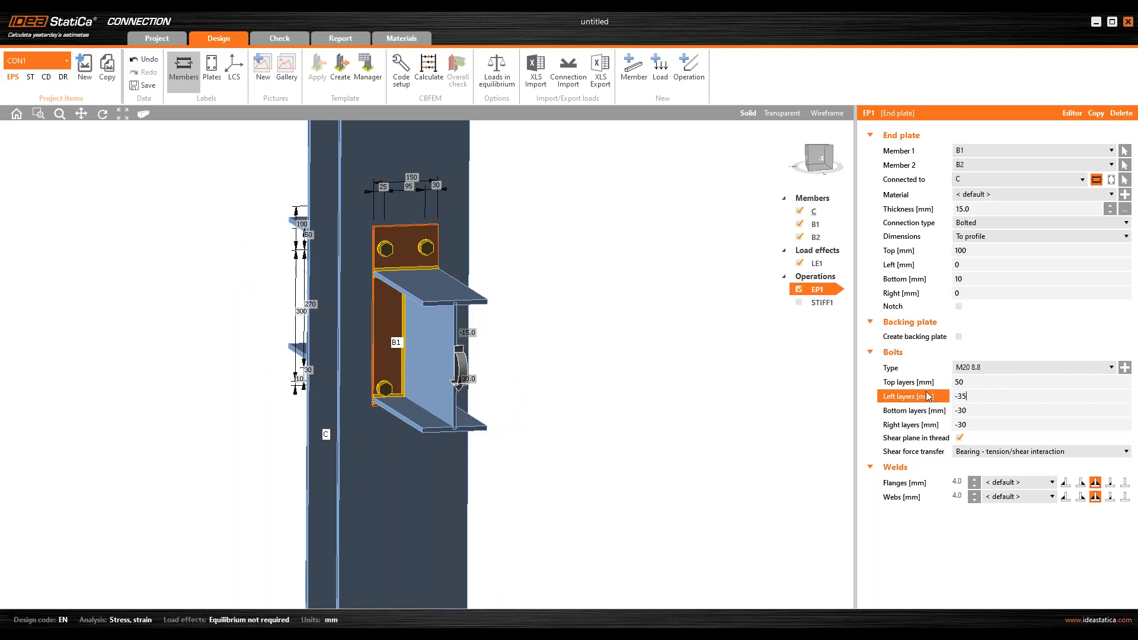
{"action": "key", "text": "Tab"}
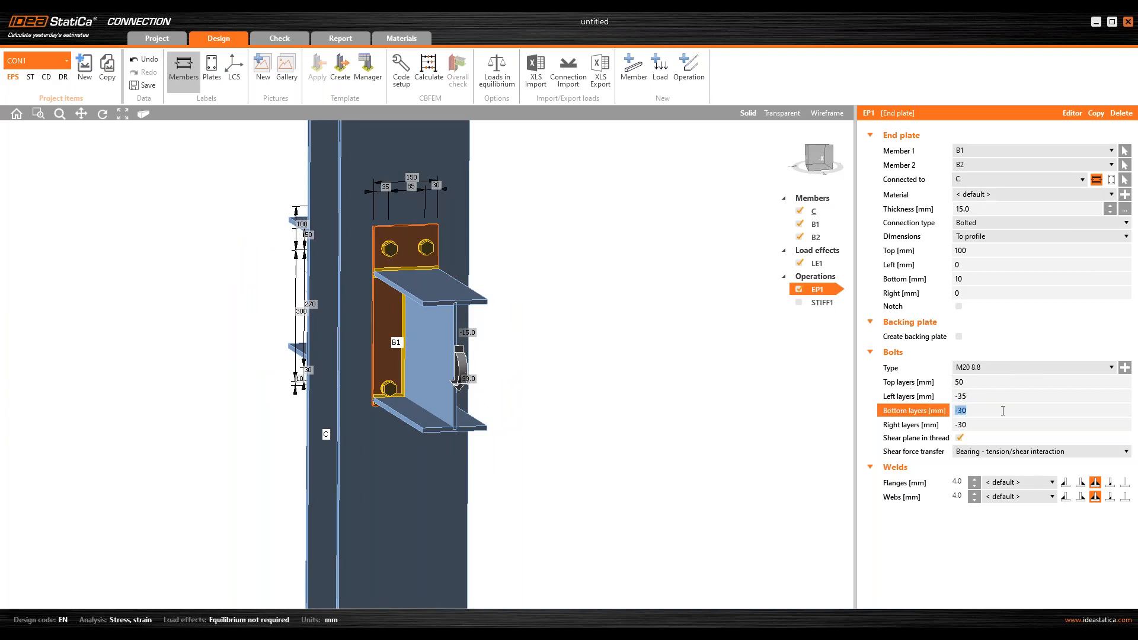
{"action": "left_click", "coordinate": [989, 423]}
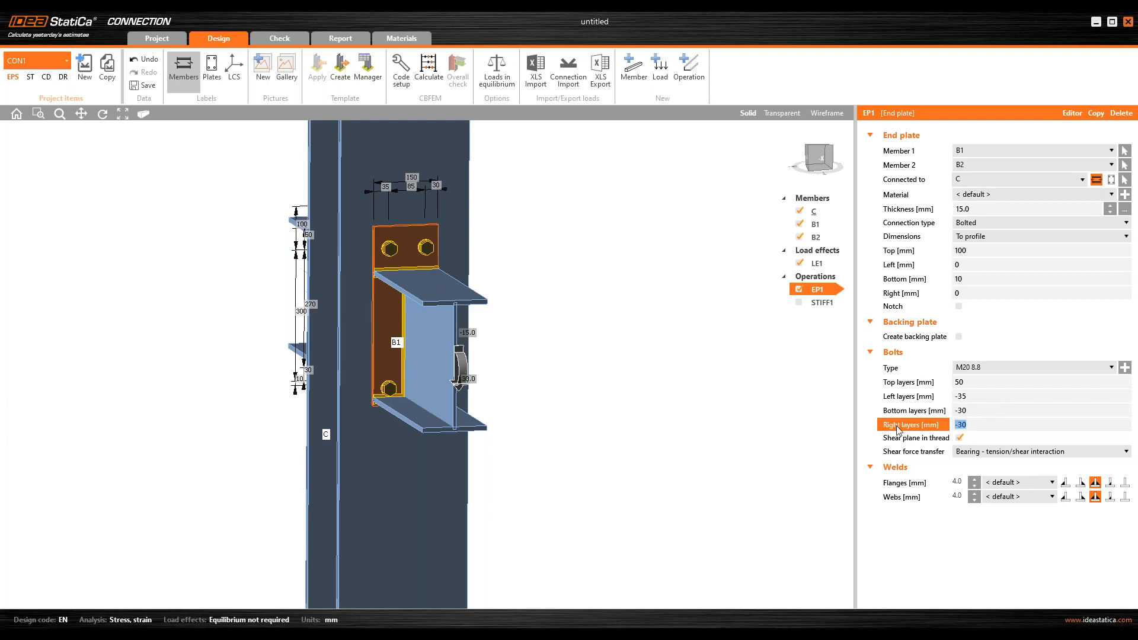
{"action": "type", "text": "-35"}
{"action": "key", "text": "Tab"}
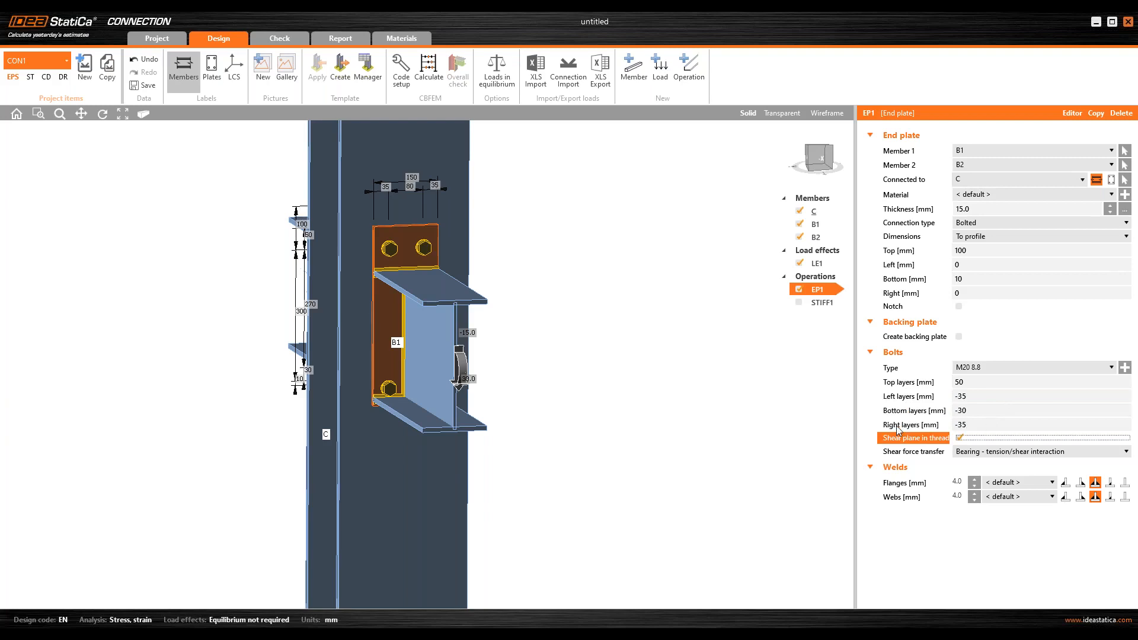
Extend the end plate's top bolt layers to 50; -50*2, adding two bolt rows below the beam's top flange.
{"action": "left_click", "coordinate": [1023, 382]}
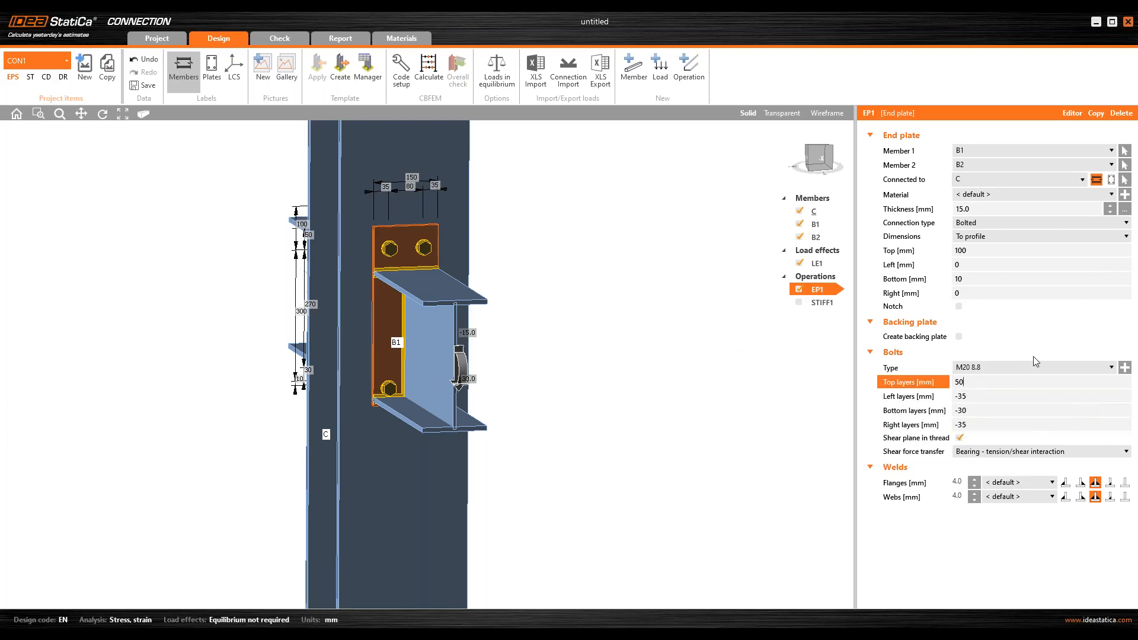
{"action": "type", "text": "; 50"}
{"action": "key", "text": "Tab"}
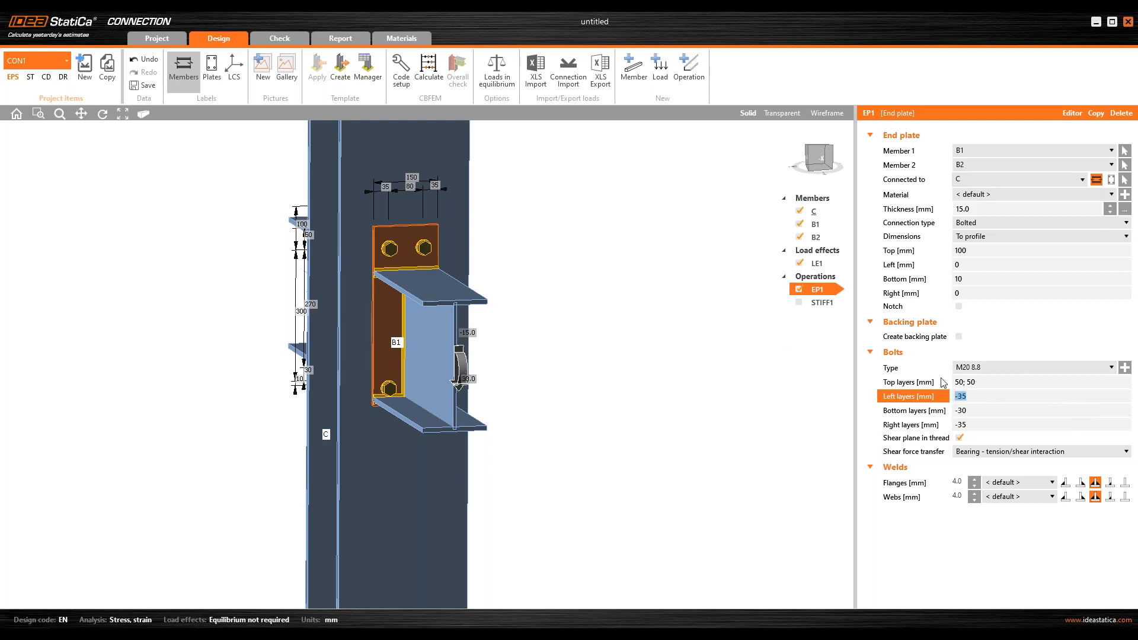
{"action": "left_click", "coordinate": [967, 382]}
{"action": "type", "text": "-"}
{"action": "key", "text": "Tab"}
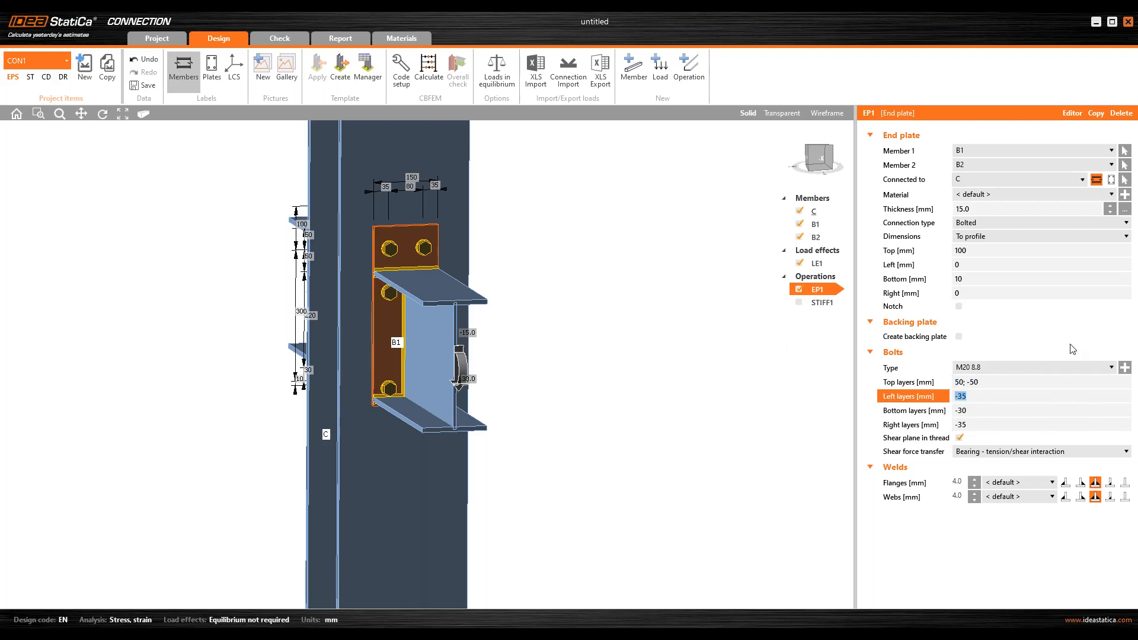
{"action": "left_click", "coordinate": [997, 382]}
{"action": "key", "text": "Tab"}
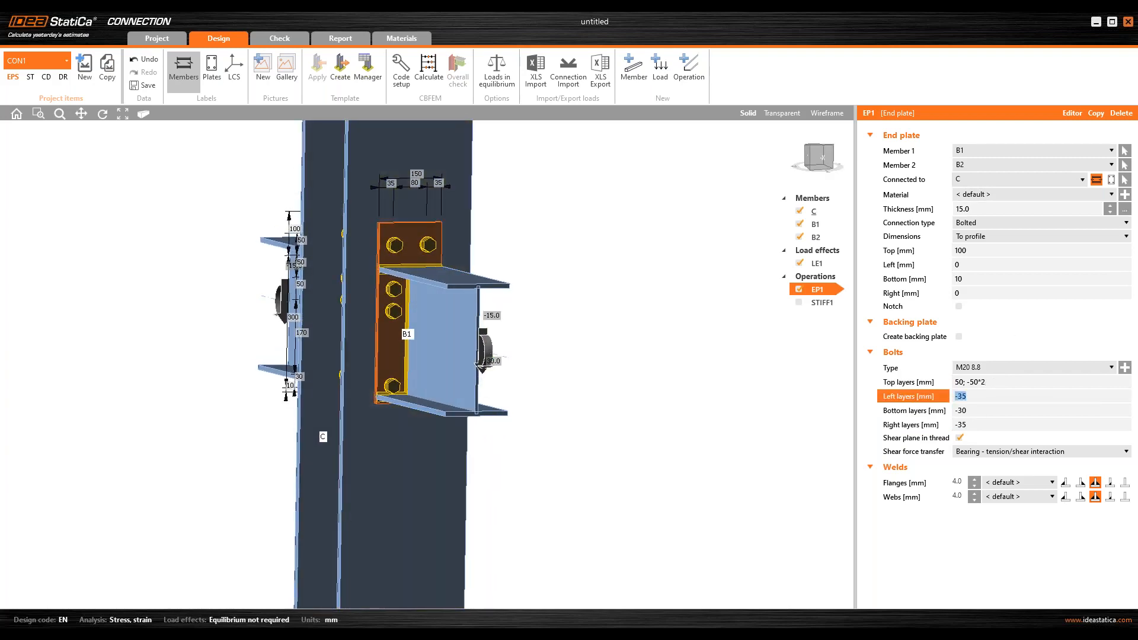
Set the end plate's bottom bolt layer to -50 mm and inspect the lower bolt row on the joint.
{"action": "right_click_drag", "start_coordinate": [567, 389], "coordinate": [564, 386]}
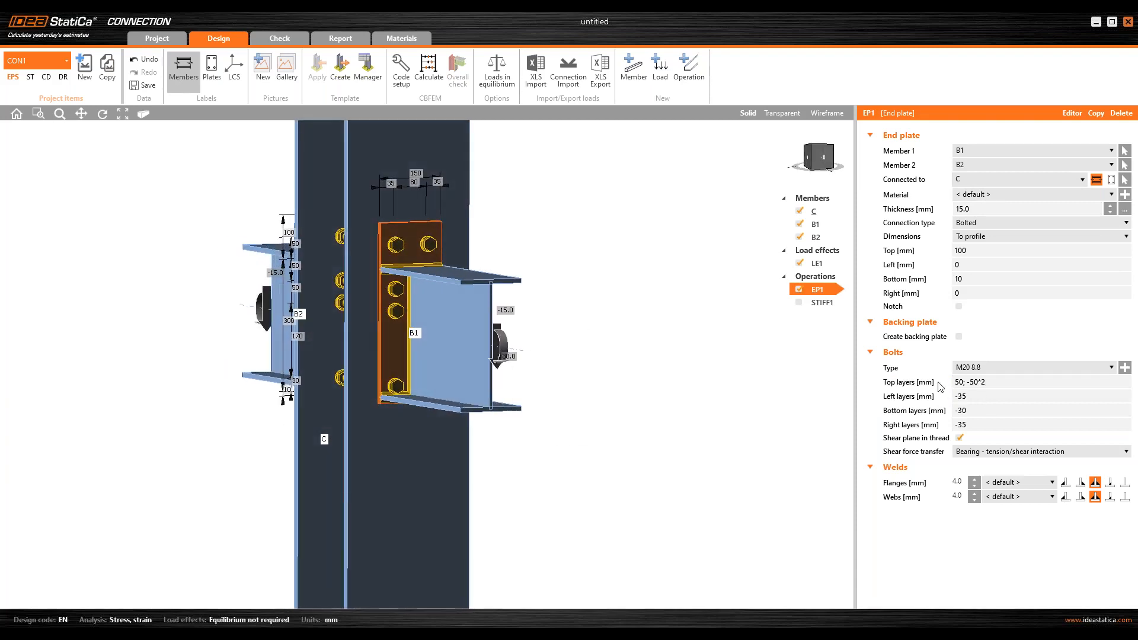
{"action": "left_click", "coordinate": [973, 412]}
{"action": "type", "text": "-"}
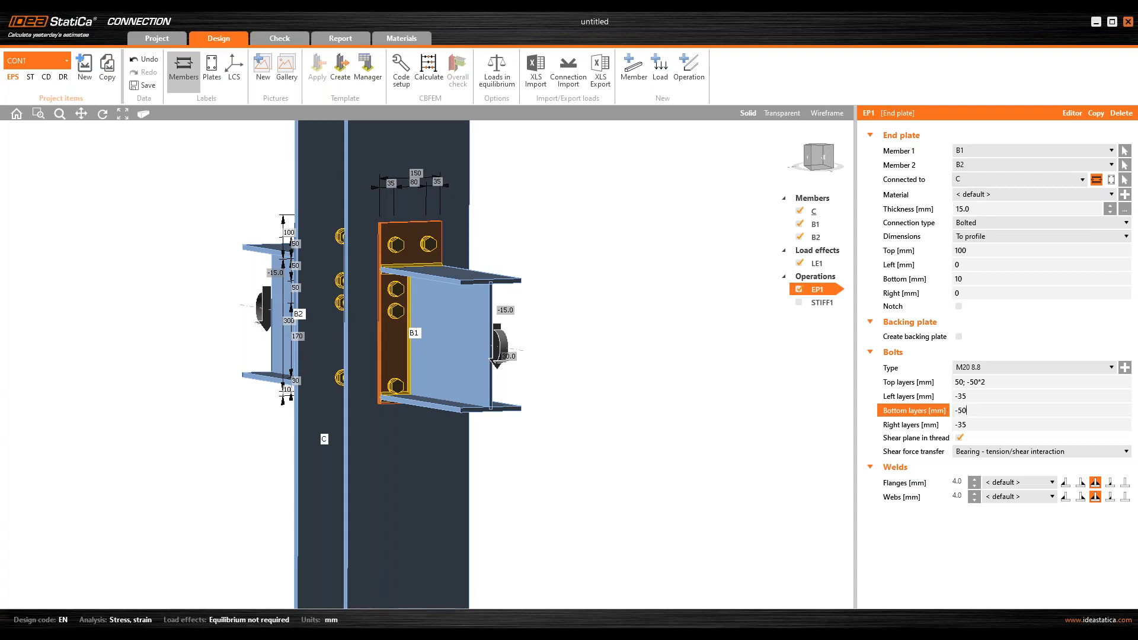
{"action": "type", "text": "50"}
{"action": "key", "text": "Tab"}
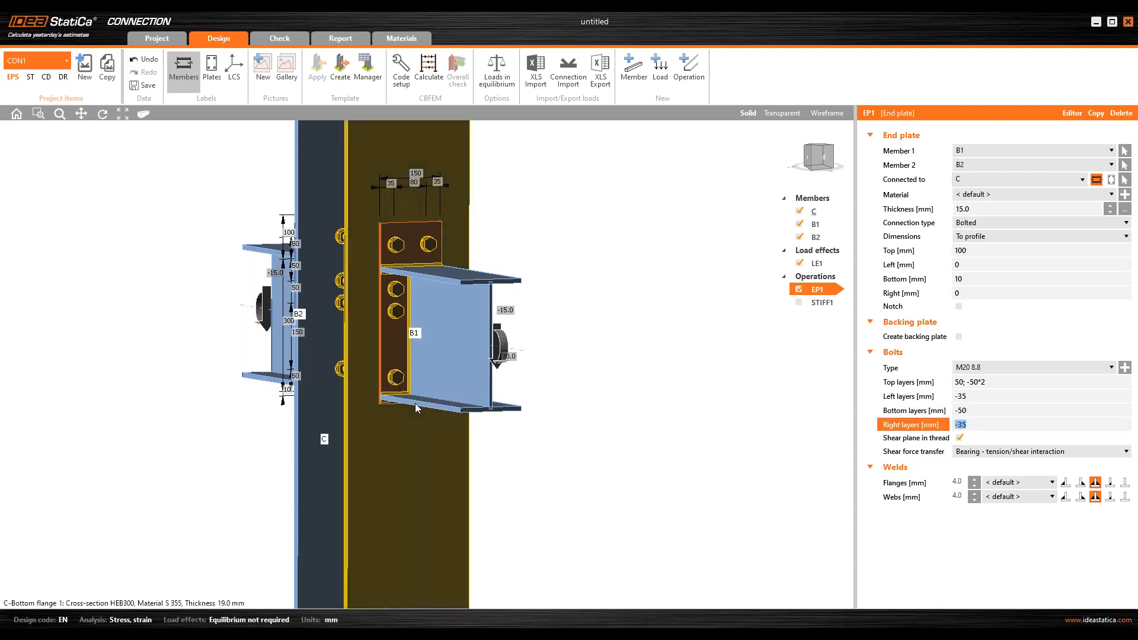
{"action": "scroll", "coordinate": [405, 409], "scroll_direction": "up", "scroll_amount": 3}
{"action": "middle_click_drag", "start_coordinate": [406, 410], "coordinate": [414, 421]}
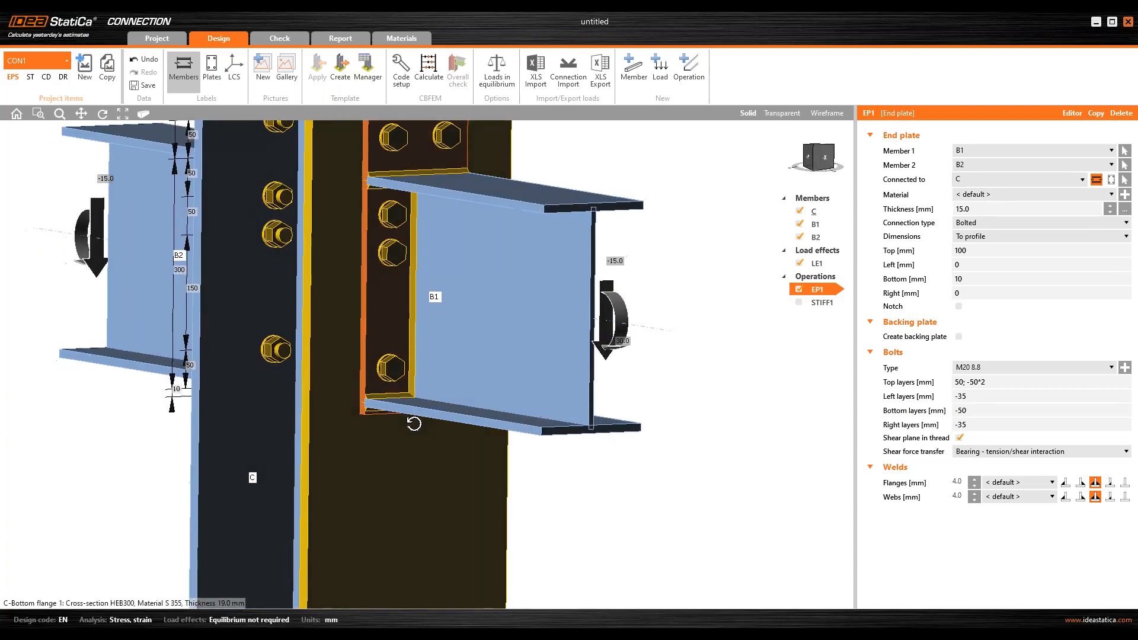
{"action": "scroll", "coordinate": [410, 424], "scroll_direction": "down", "scroll_amount": 3}
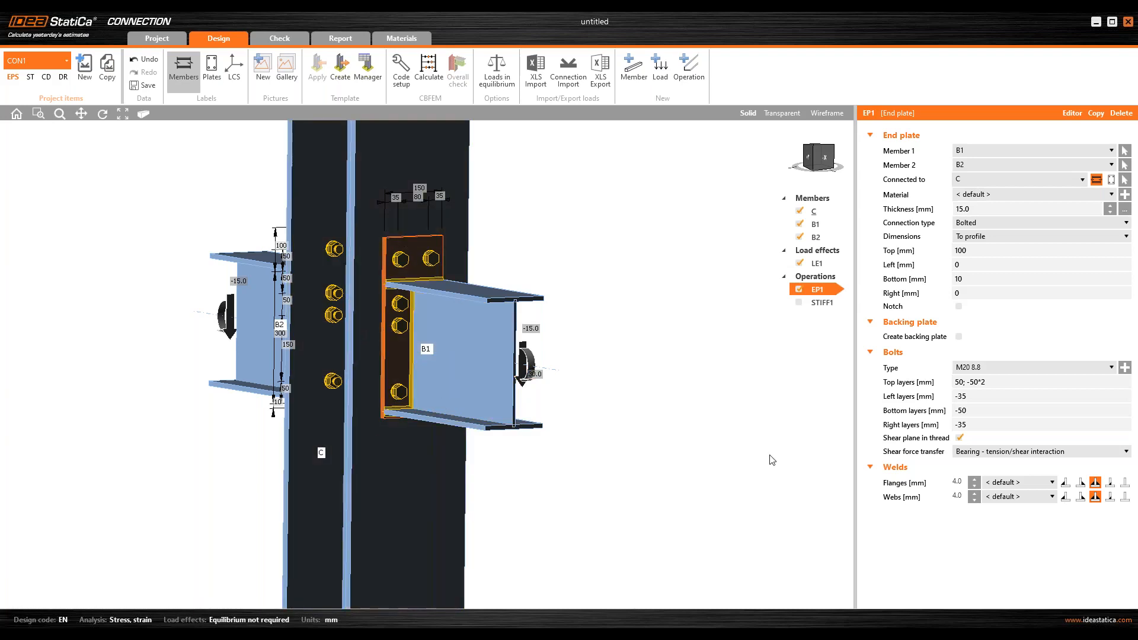
Set the end plate's flange and web weld thicknesses to 6 mm.
{"action": "left_click", "coordinate": [958, 482]}
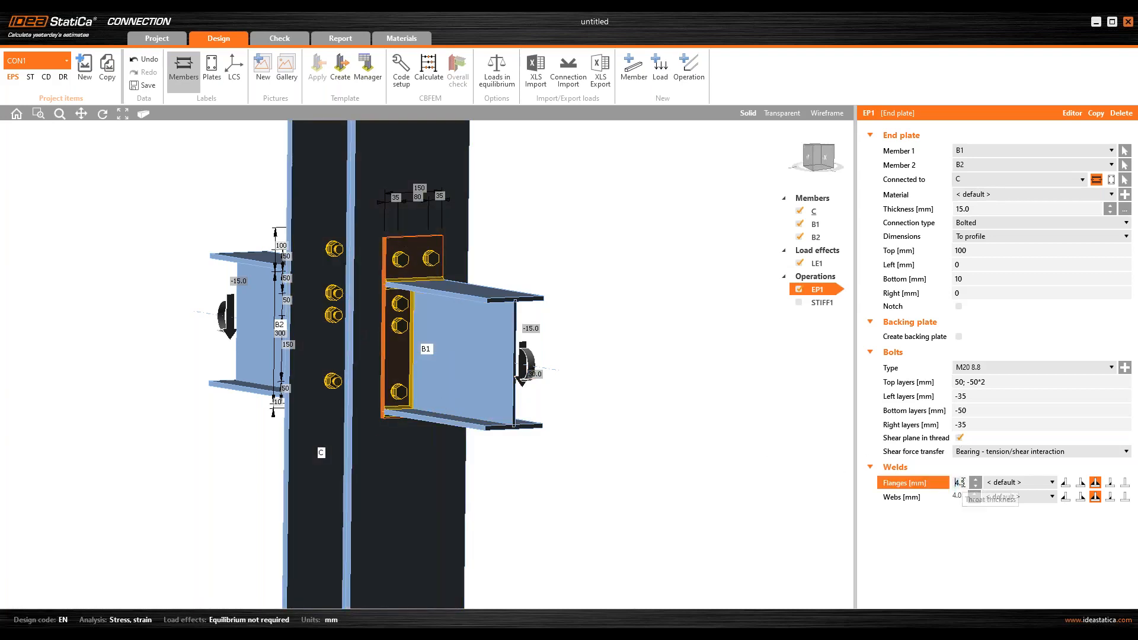
{"action": "type", "text": "5.5"}
{"action": "left_click", "coordinate": [960, 497]}
{"action": "type", "text": "6"}
{"action": "left_click", "coordinate": [951, 545]}
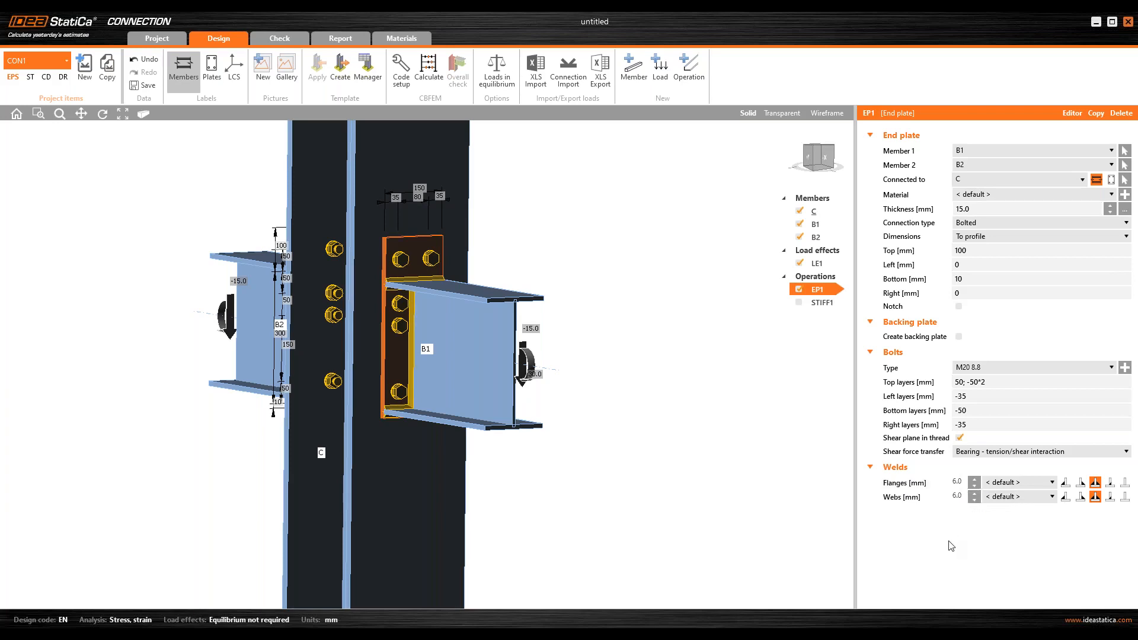
In load effect LE1, set the loads at the end of beam B1 to Vz -346 kN and My 159 kNm.
{"action": "middle_click_drag", "start_coordinate": [550, 402], "coordinate": [587, 411]}
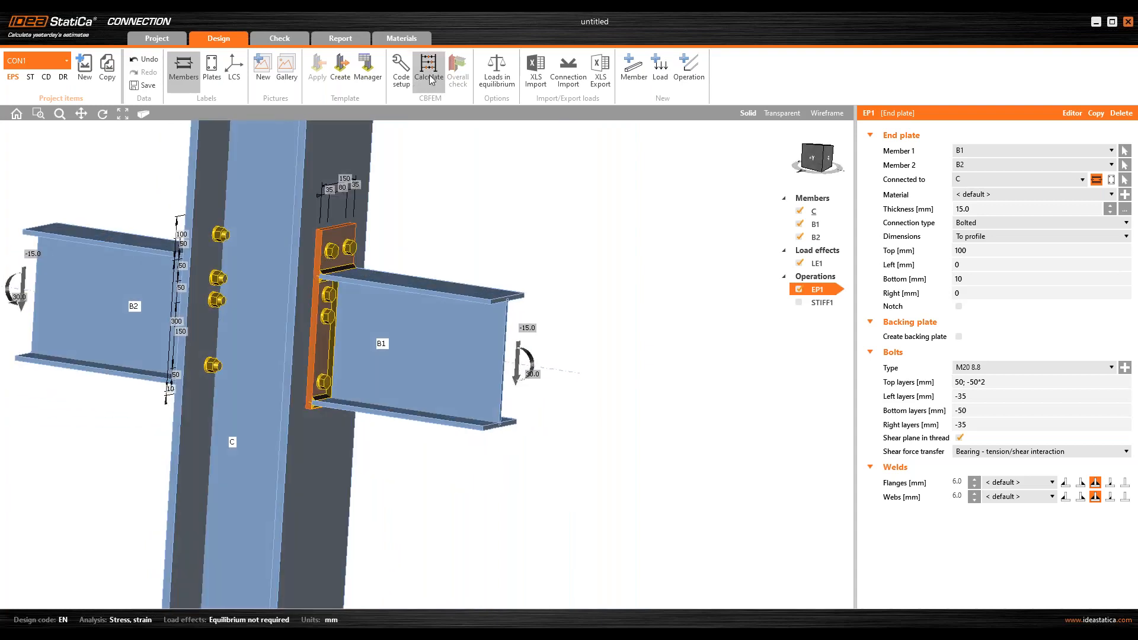
{"action": "left_click", "coordinate": [803, 262]}
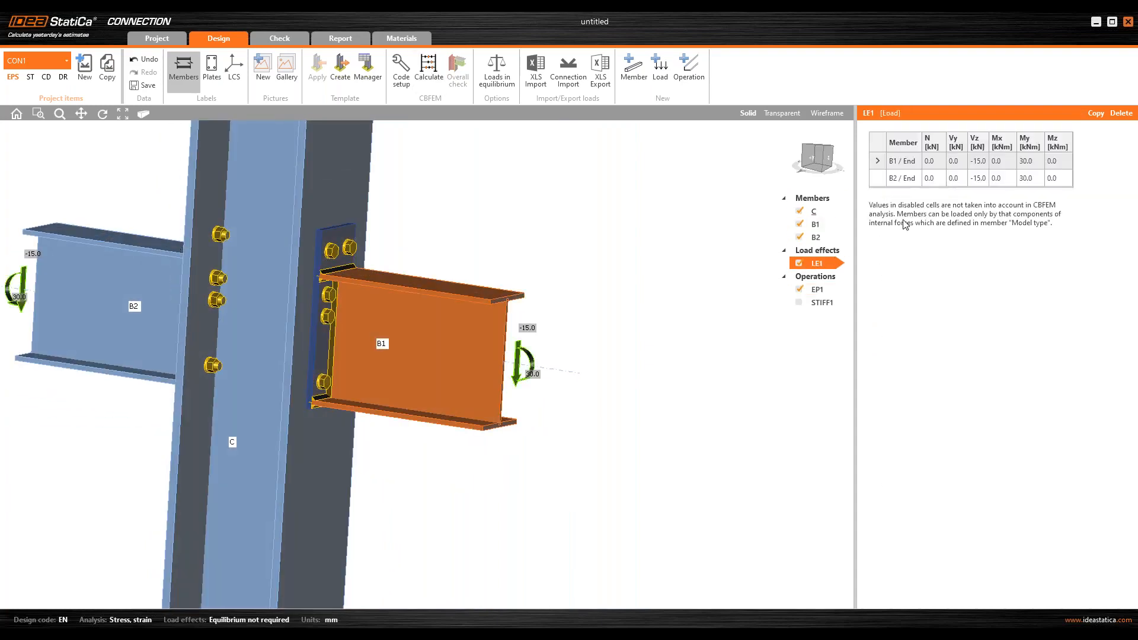
{"action": "left_click", "coordinate": [977, 161]}
{"action": "left_click_drag", "start_coordinate": [986, 162], "coordinate": [947, 162]}
{"action": "key", "text": "Tab"}
{"action": "key", "text": "Tab"}
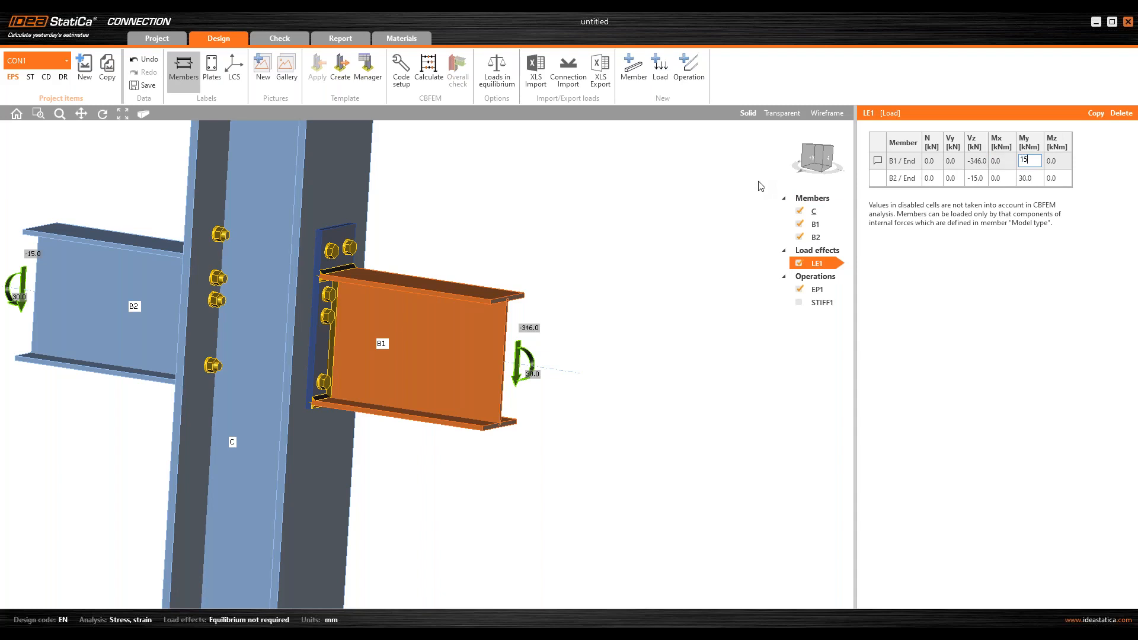
{"action": "type", "text": "159"}
Give the end of beam B2 the loads Vz -346 kN and My 159 kNm in LE1.
{"action": "left_click", "coordinate": [972, 178]}
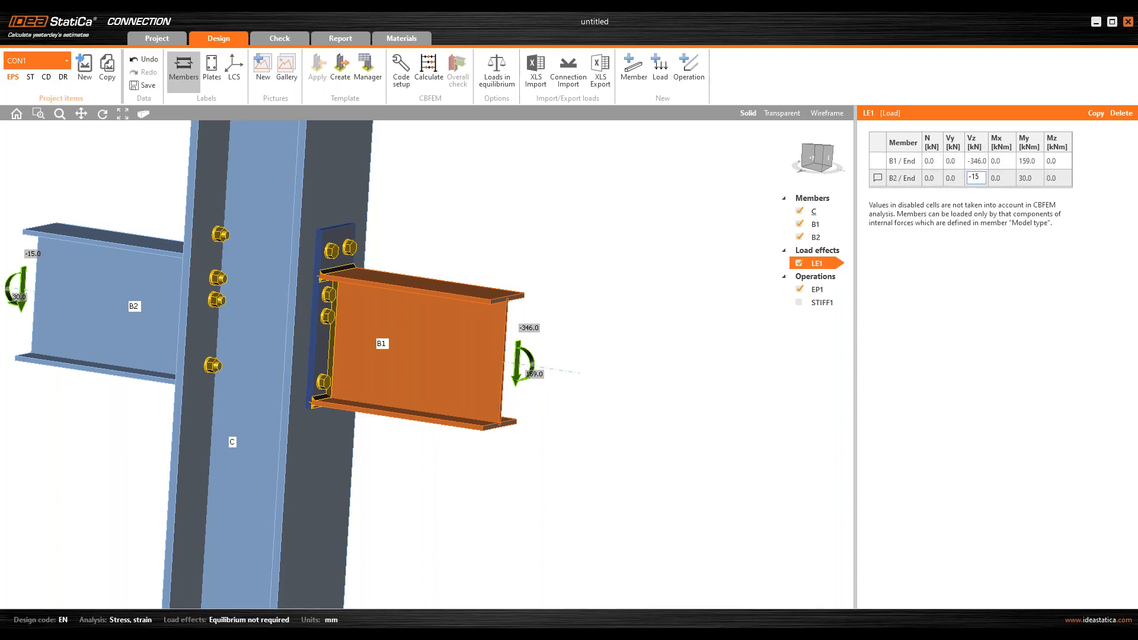
{"action": "left_click_drag", "start_coordinate": [982, 179], "coordinate": [960, 181]}
{"action": "type", "text": "-"}
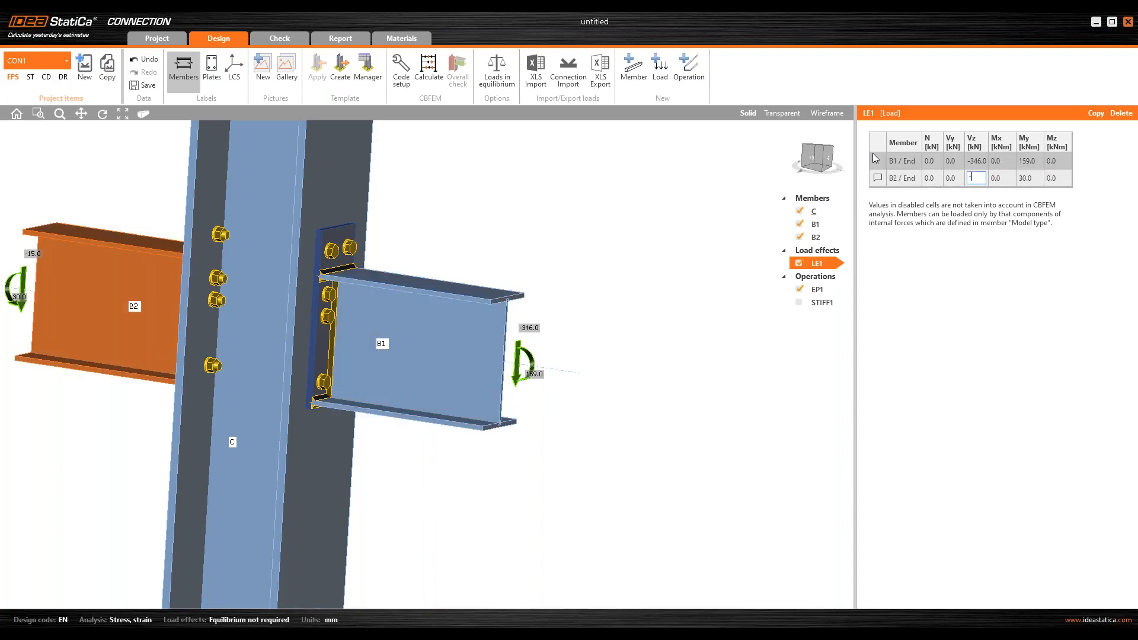
{"action": "type", "text": "346"}
{"action": "key", "text": "Tab"}
{"action": "key", "text": "Tab"}
{"action": "type", "text": "159"}
{"action": "key", "text": "Tab"}
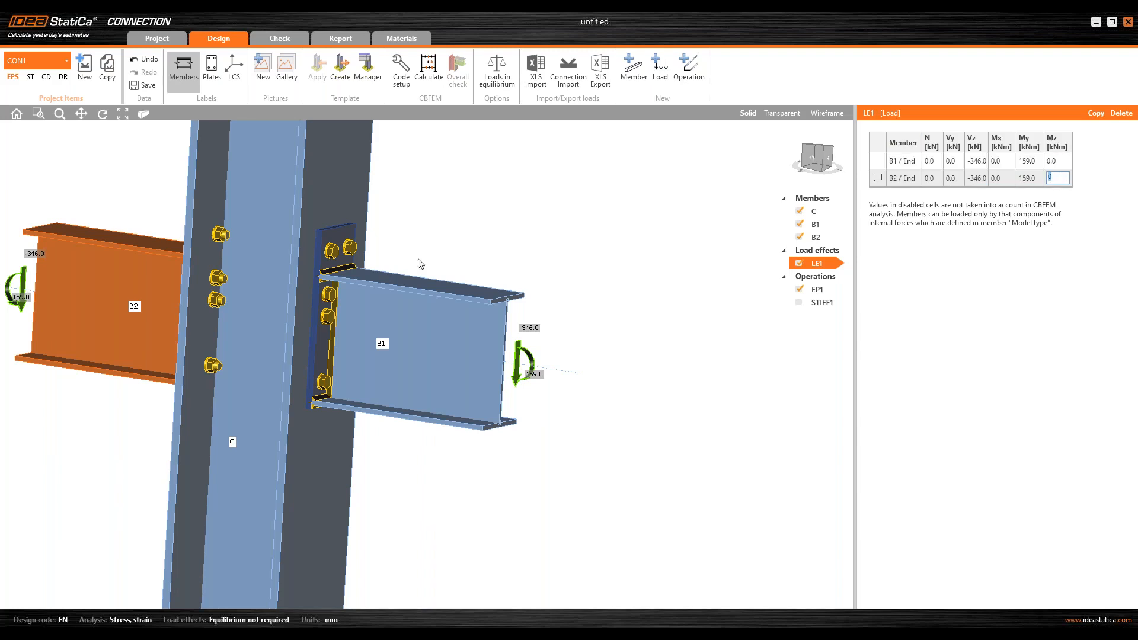
Calculate the connection and examine the overall check of the joint around the end plate.
{"action": "left_click", "coordinate": [437, 72]}
{"action": "left_click", "coordinate": [450, 72]}
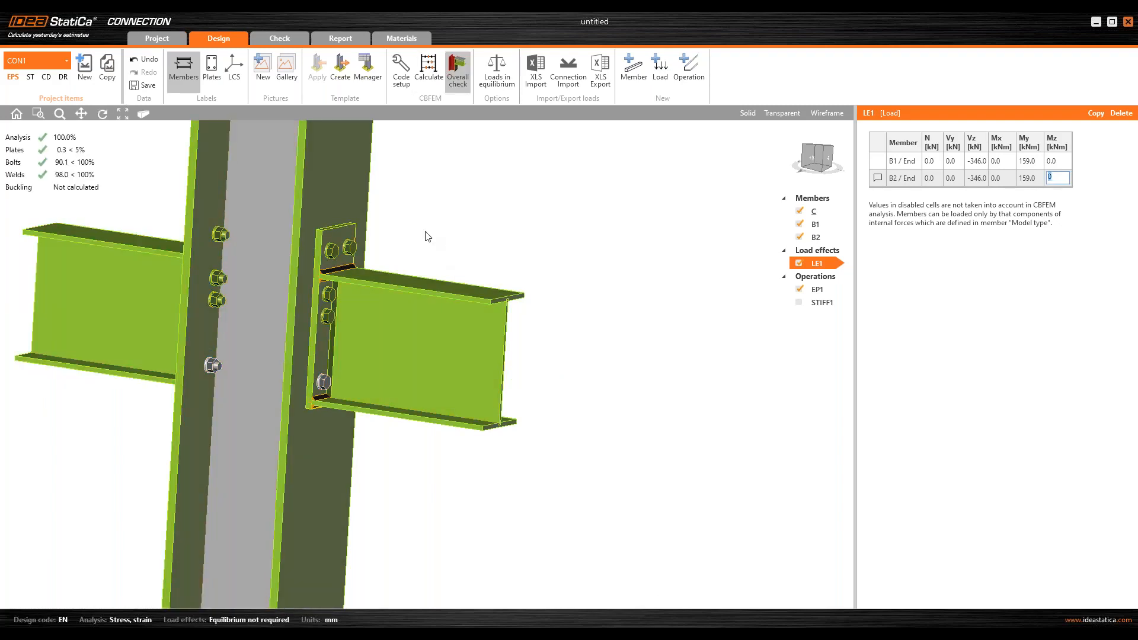
{"action": "middle_click_drag", "start_coordinate": [425, 231], "coordinate": [415, 242]}
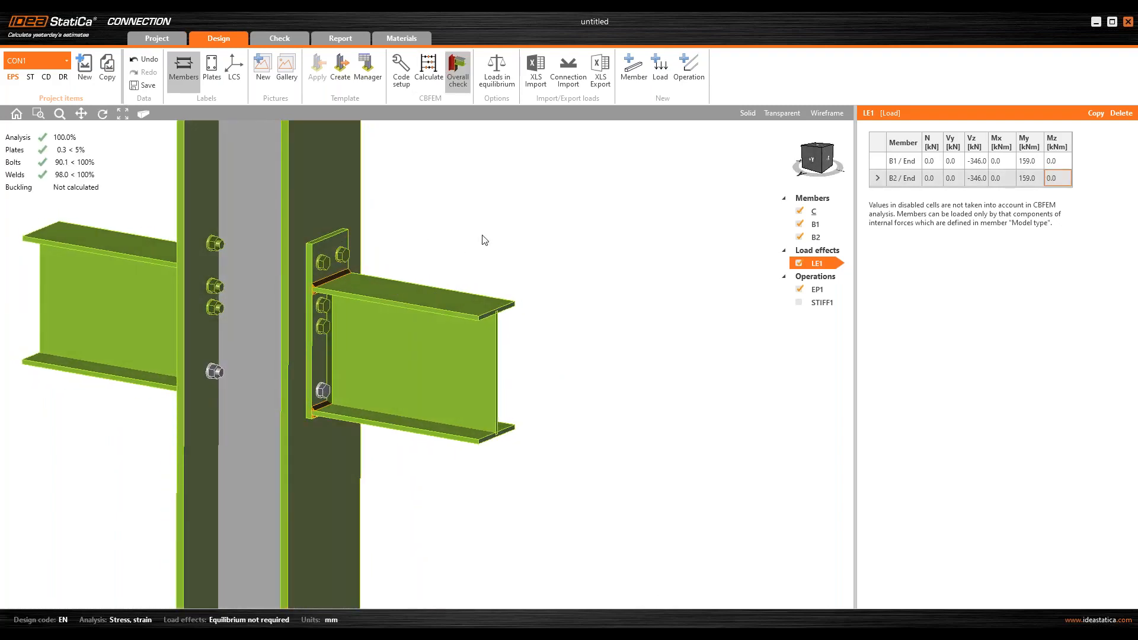
{"action": "middle_click_drag", "start_coordinate": [484, 239], "coordinate": [592, 268]}
{"action": "left_click", "coordinate": [443, 321]}
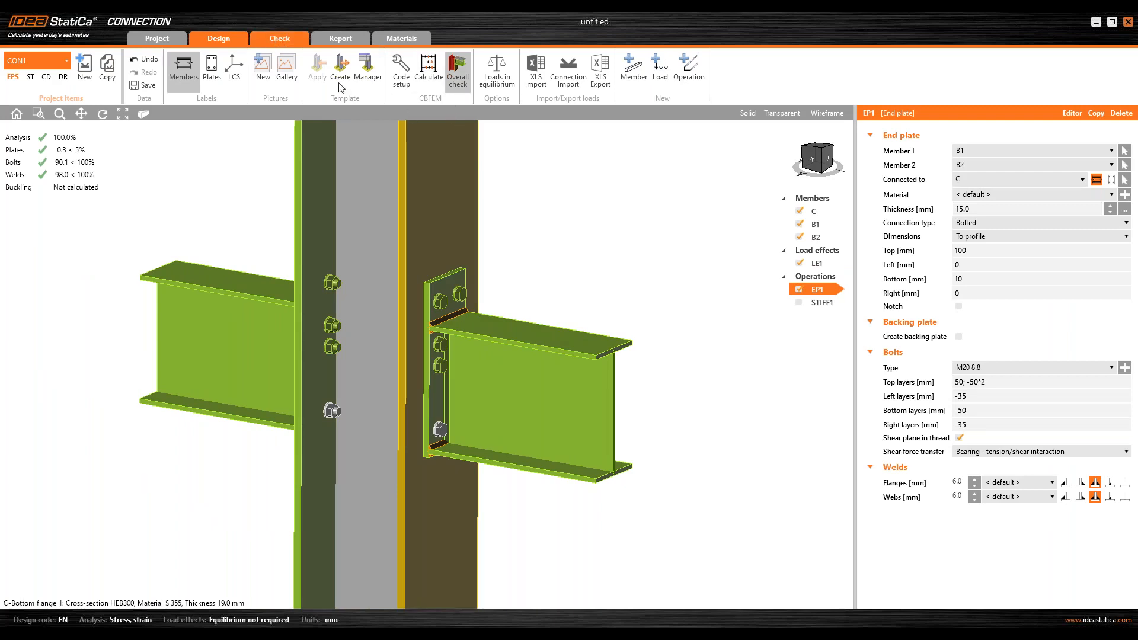
Display the equivalent stress with the mesh, and switch to plastic strain with the bolt forces shown.
{"action": "left_click", "coordinate": [514, 84]}
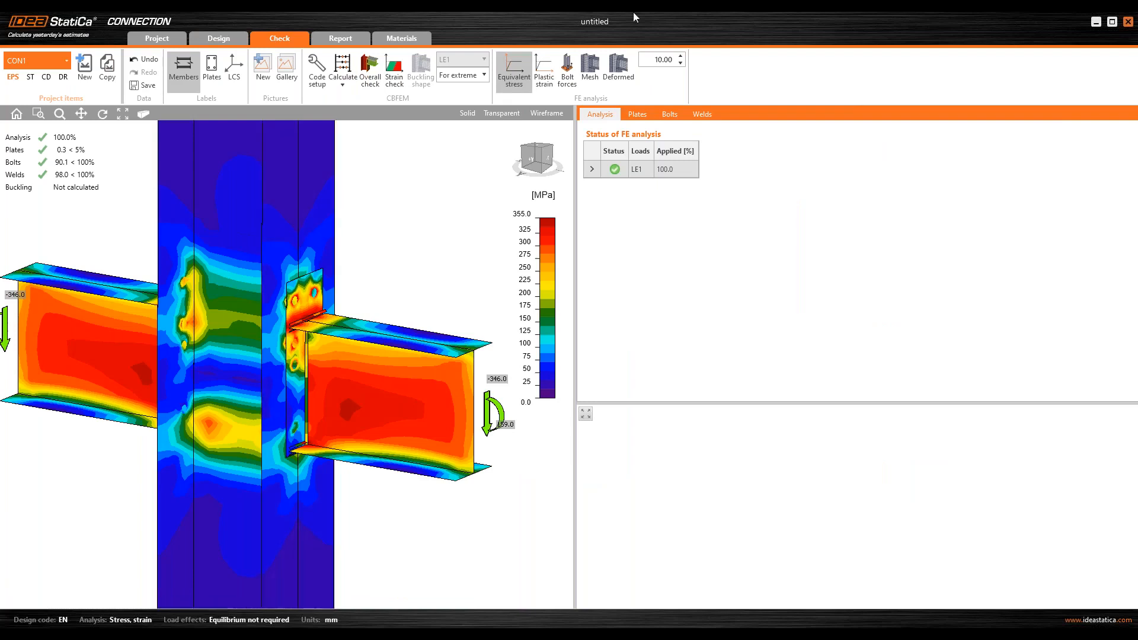
{"action": "left_click", "coordinate": [590, 71]}
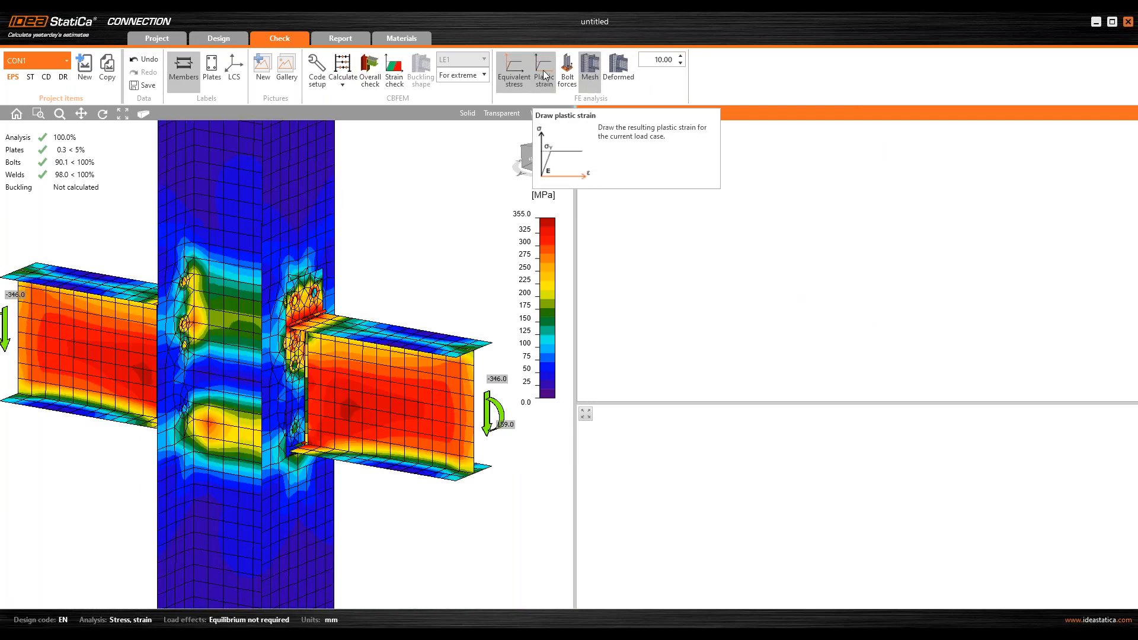
{"action": "left_click", "coordinate": [544, 74]}
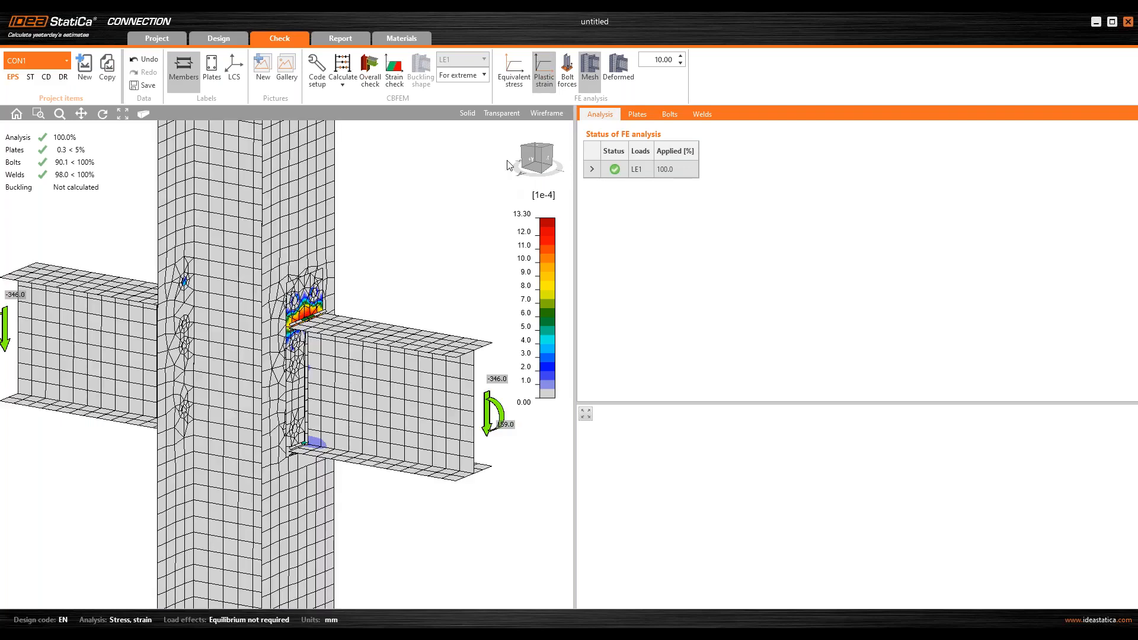
{"action": "left_click", "coordinate": [568, 72]}
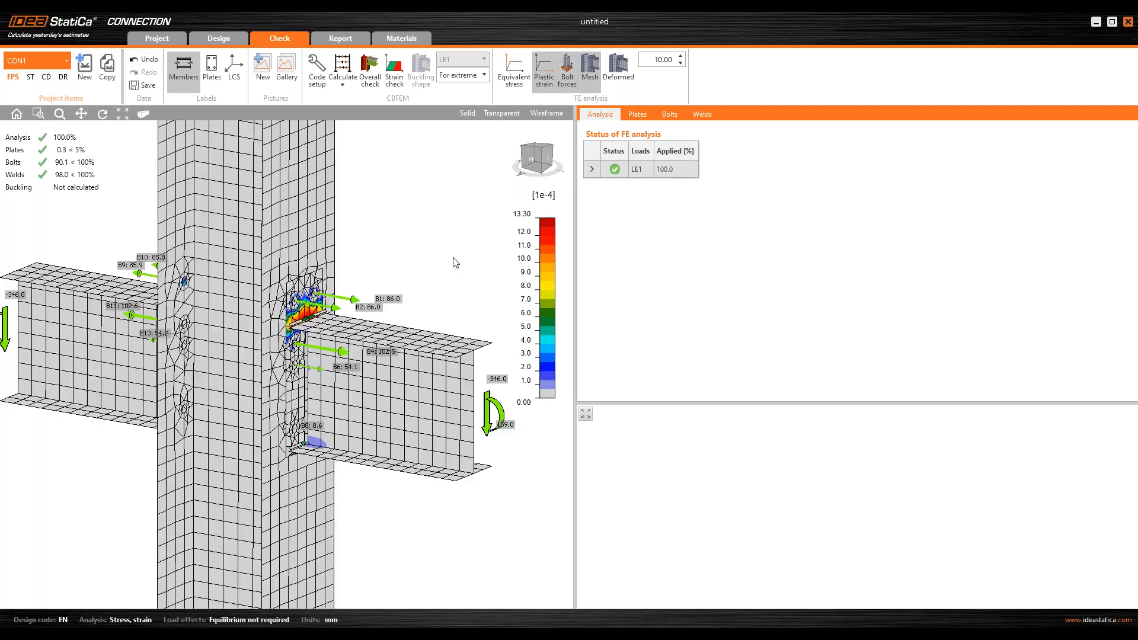
Examine the forces in the upper bolts and expand the detailed check of bolt B1.
{"action": "scroll", "coordinate": [326, 310], "scroll_direction": "up", "scroll_amount": 5}
{"action": "middle_click_drag", "start_coordinate": [323, 398], "coordinate": [322, 410]}
{"action": "left_click", "coordinate": [383, 292]}
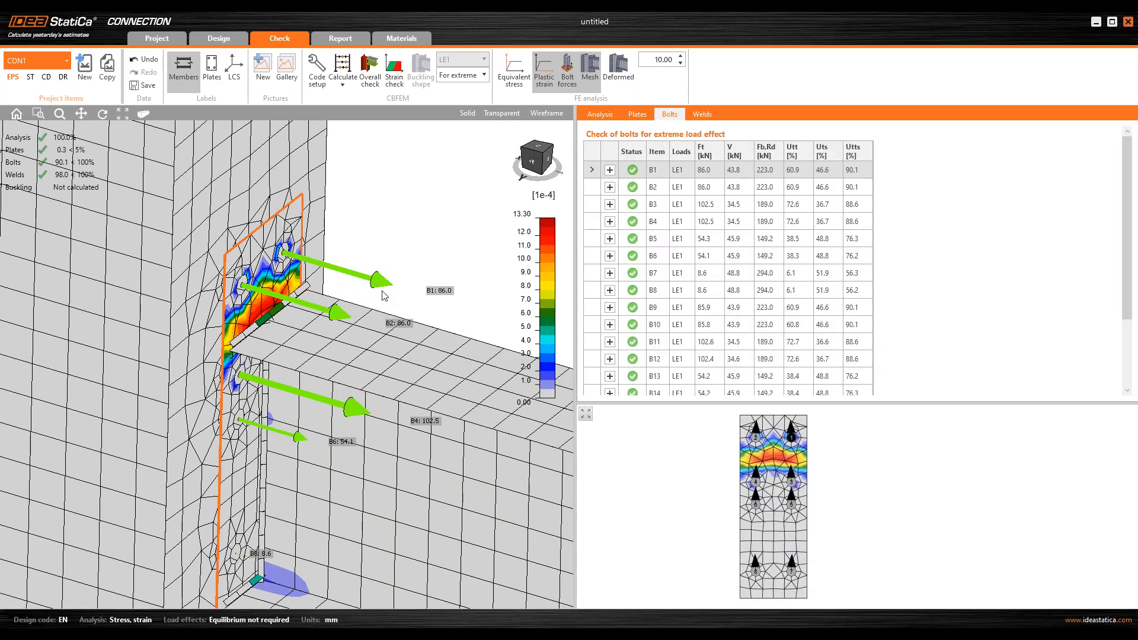
{"action": "left_click", "coordinate": [610, 170]}
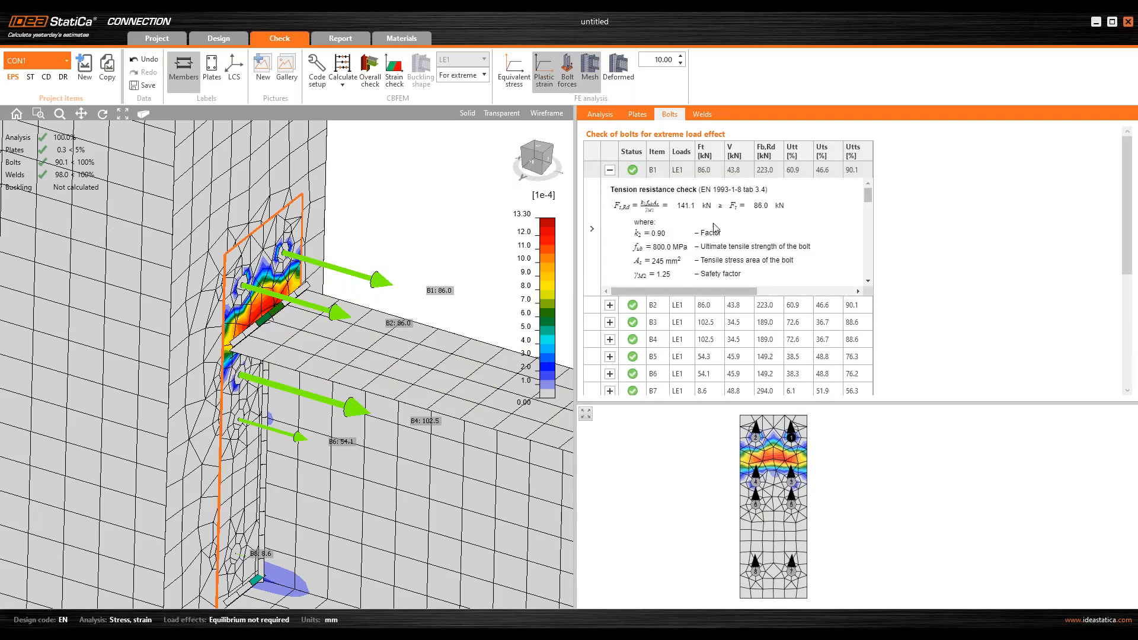
Open a print preview of bolt B1's check and read through its resistance formulas and utilizations.
{"action": "scroll", "coordinate": [708, 225], "scroll_direction": "down", "scroll_amount": 1}
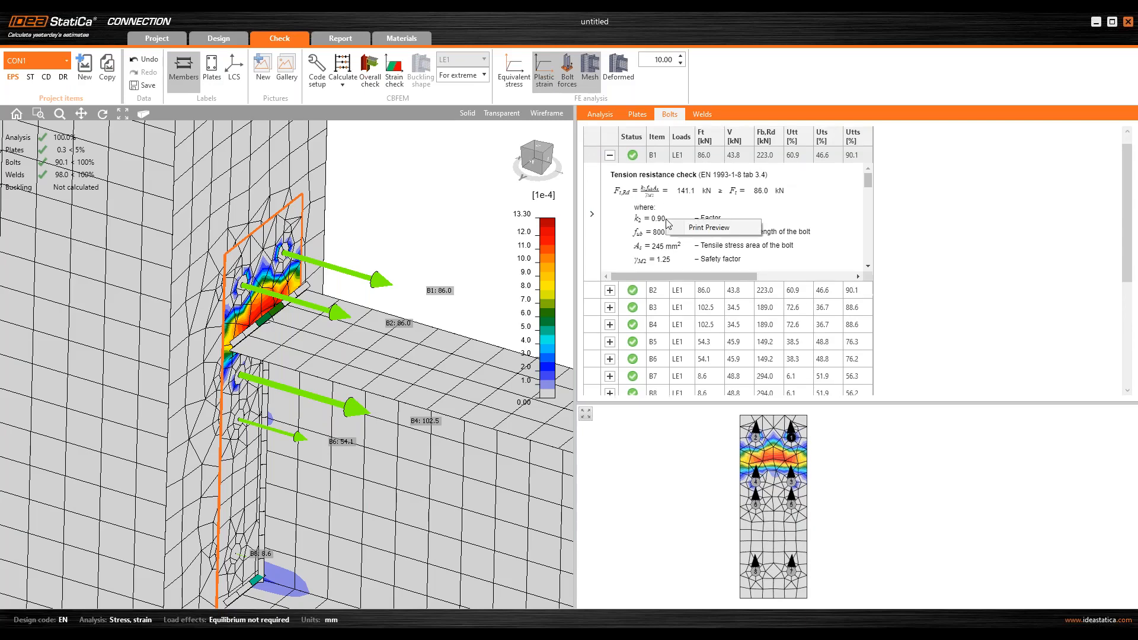
{"action": "double_click", "coordinate": [702, 230]}
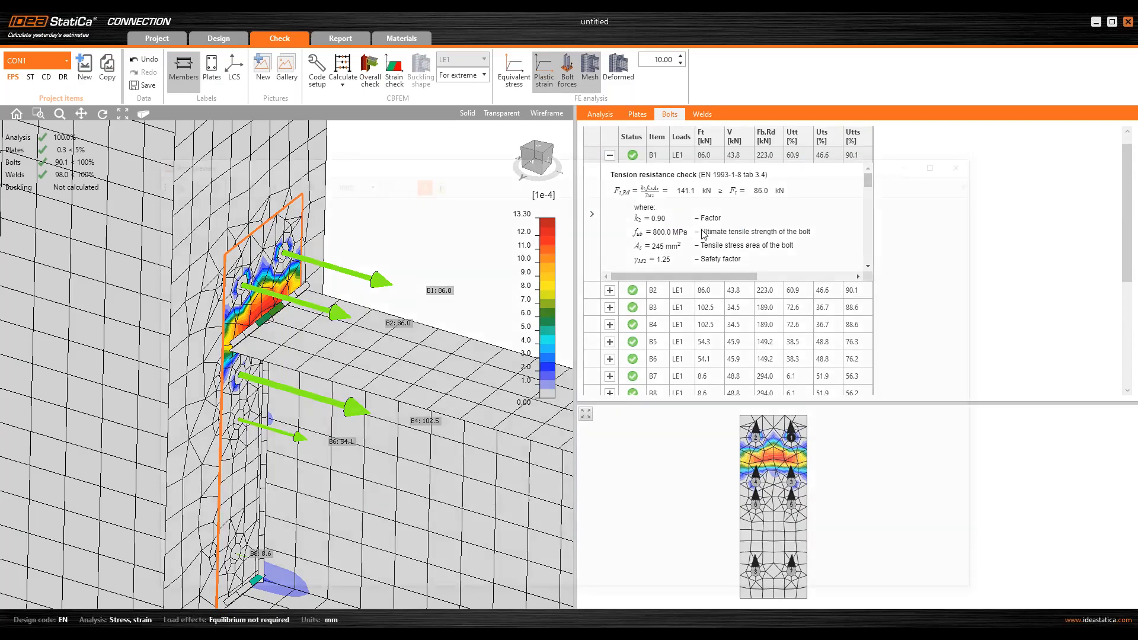
{"action": "left_click_drag", "start_coordinate": [467, 158], "coordinate": [474, 103]}
{"action": "scroll", "coordinate": [455, 265], "scroll_direction": "down", "scroll_amount": 10}
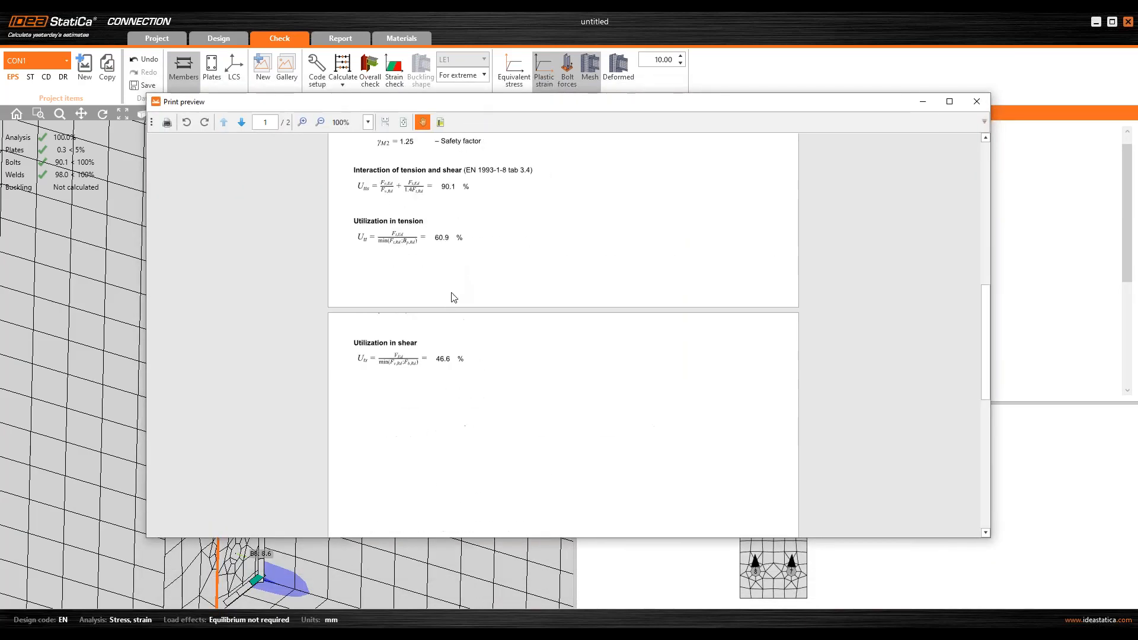
{"action": "scroll", "coordinate": [442, 298], "scroll_direction": "down", "scroll_amount": 2}
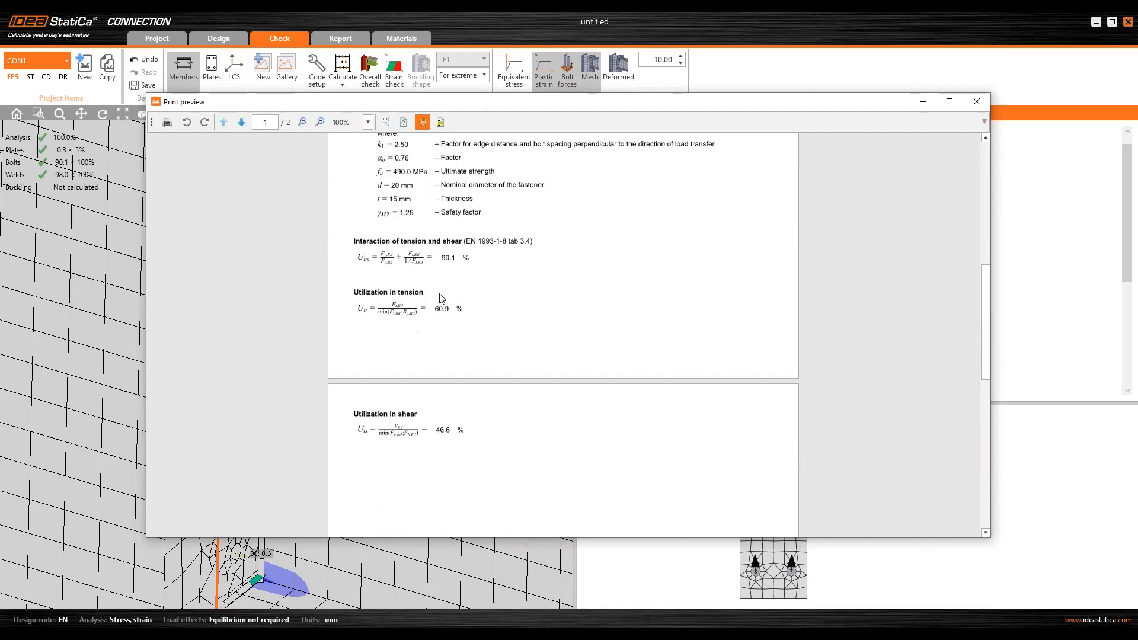
{"action": "scroll", "coordinate": [438, 286], "scroll_direction": "up", "scroll_amount": 10}
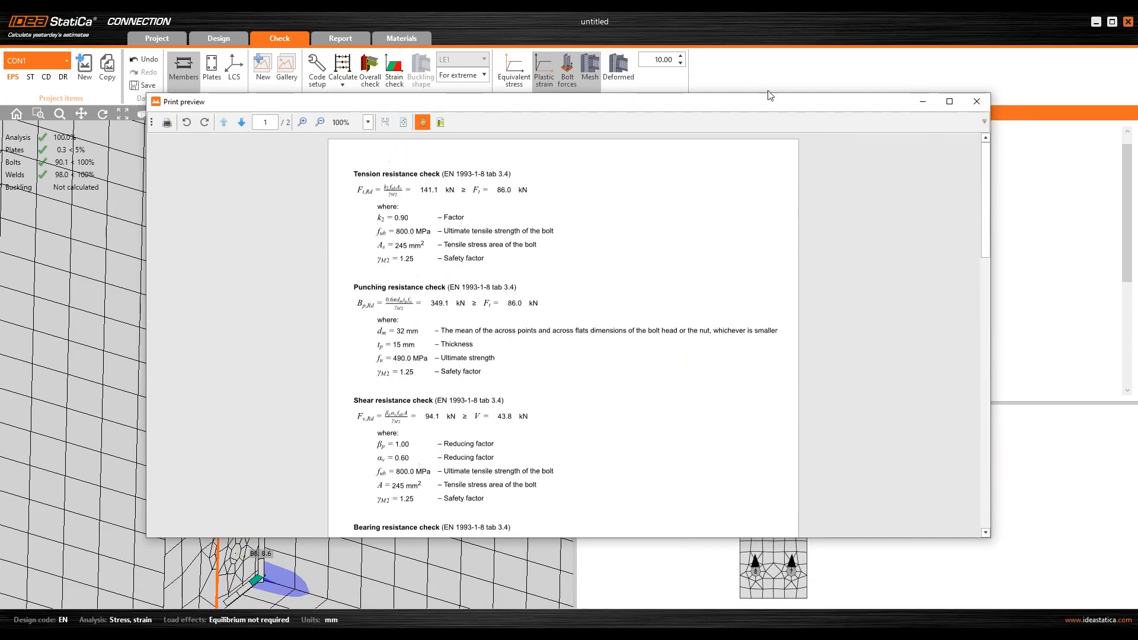
Close the print preview of bolt B1's check, view the plastic strain around the end plate and open the detailed report.
{"action": "left_click", "coordinate": [920, 104]}
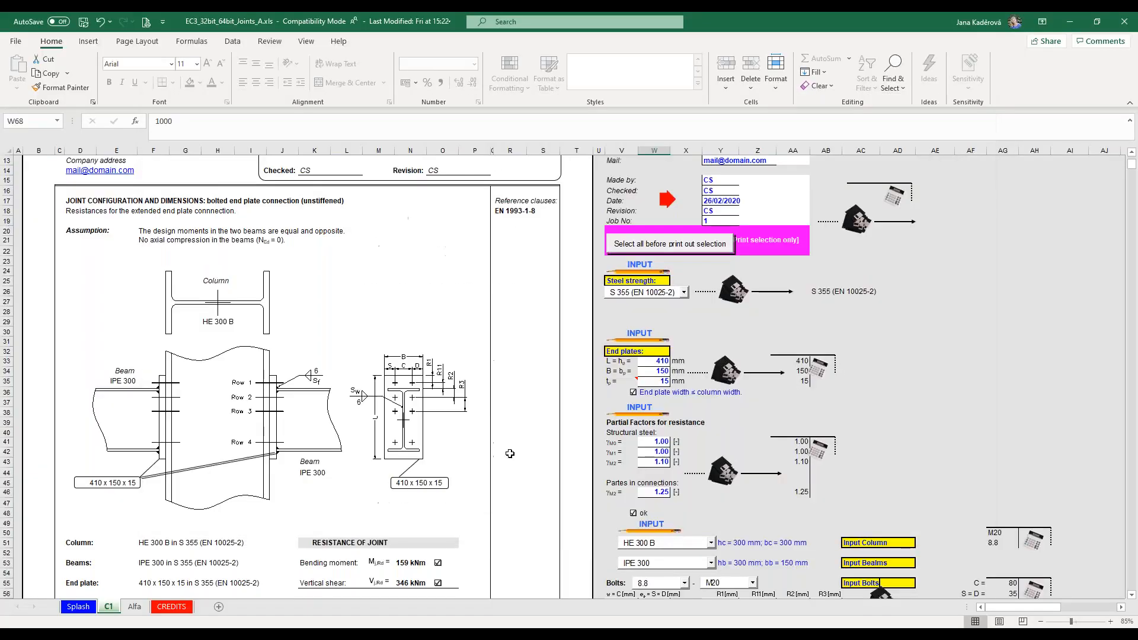
{"action": "mouse_move", "coordinate": [394, 634]}
{"action": "left_click", "coordinate": [400, 593]}
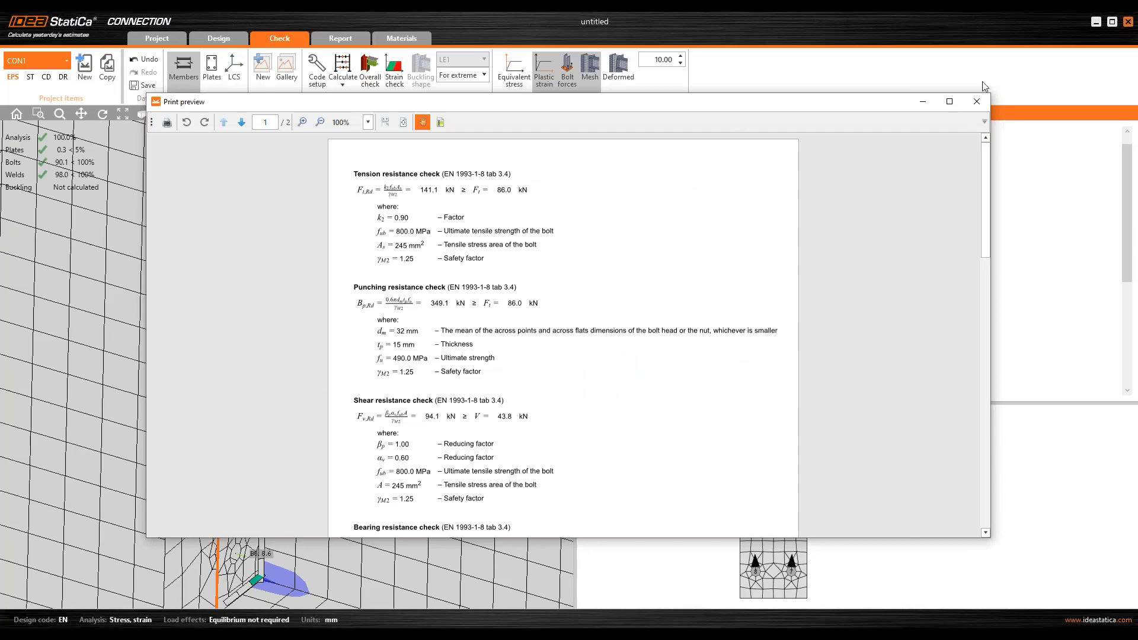
{"action": "left_click", "coordinate": [976, 103]}
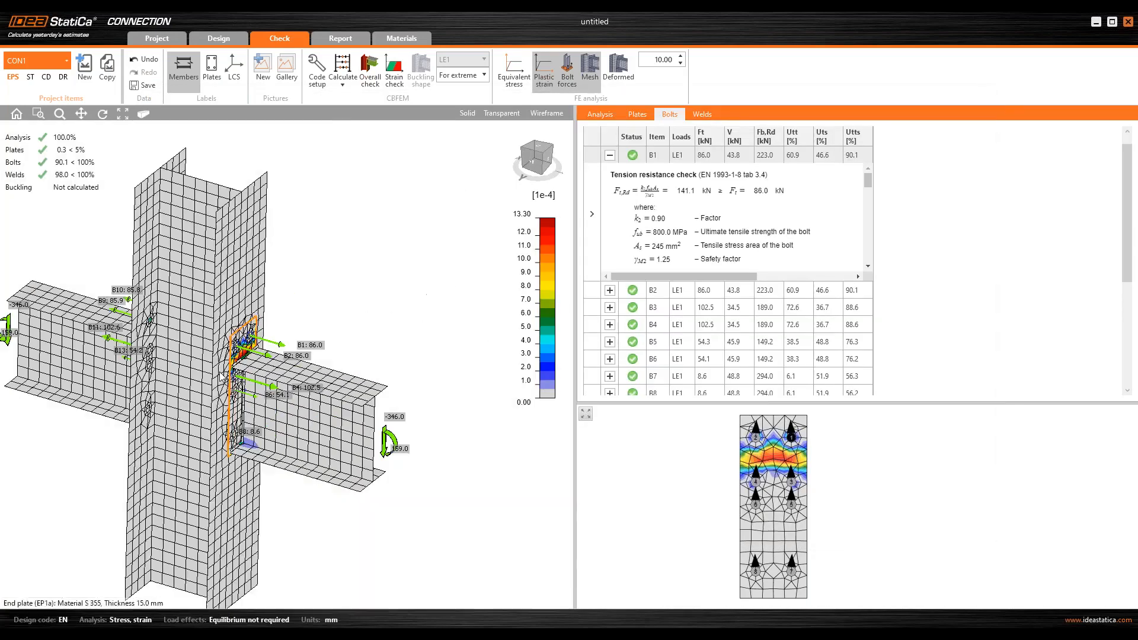
{"action": "right_click_drag", "start_coordinate": [180, 382], "coordinate": [297, 391]}
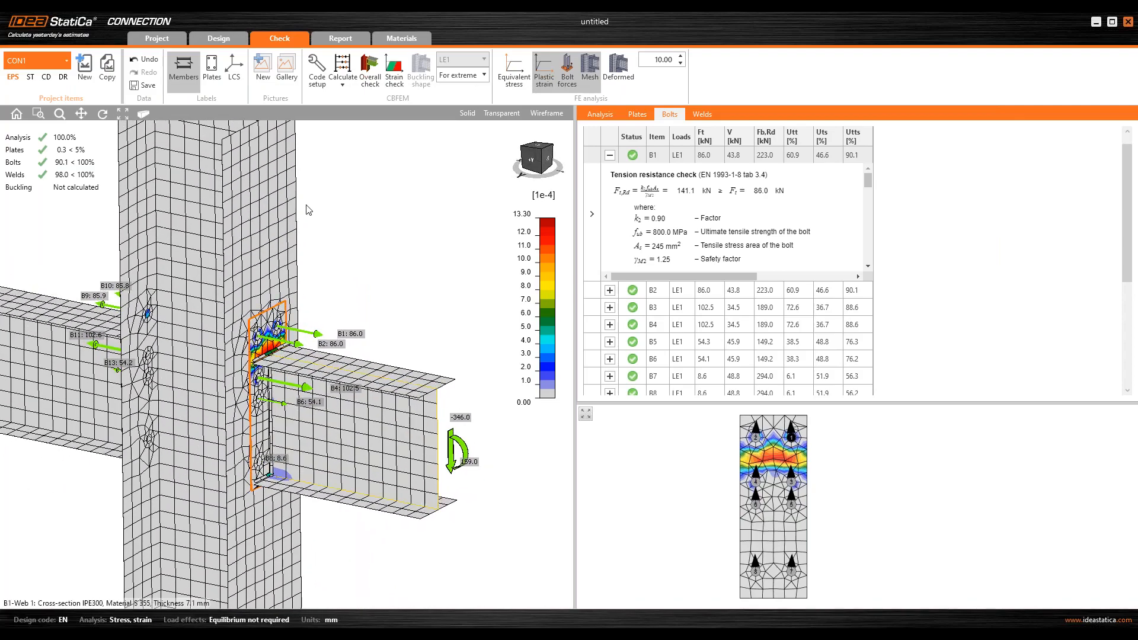
{"action": "left_click", "coordinate": [341, 39]}
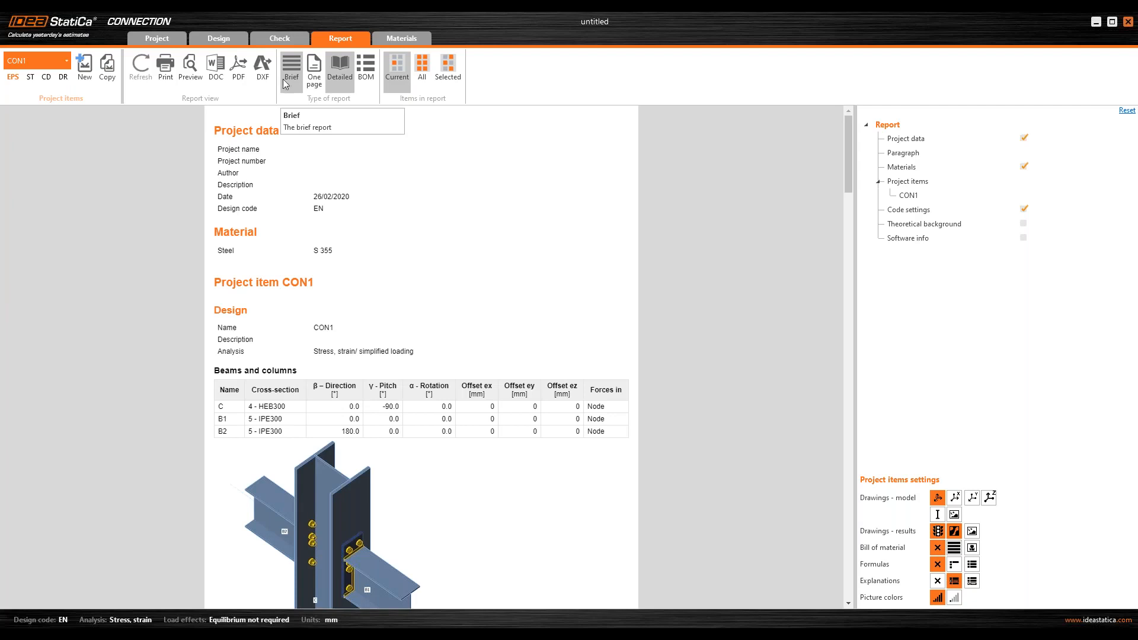
Return to the connection's design, display the model as solid and deactivate the end plate operation EP1.
{"action": "left_click", "coordinate": [220, 40]}
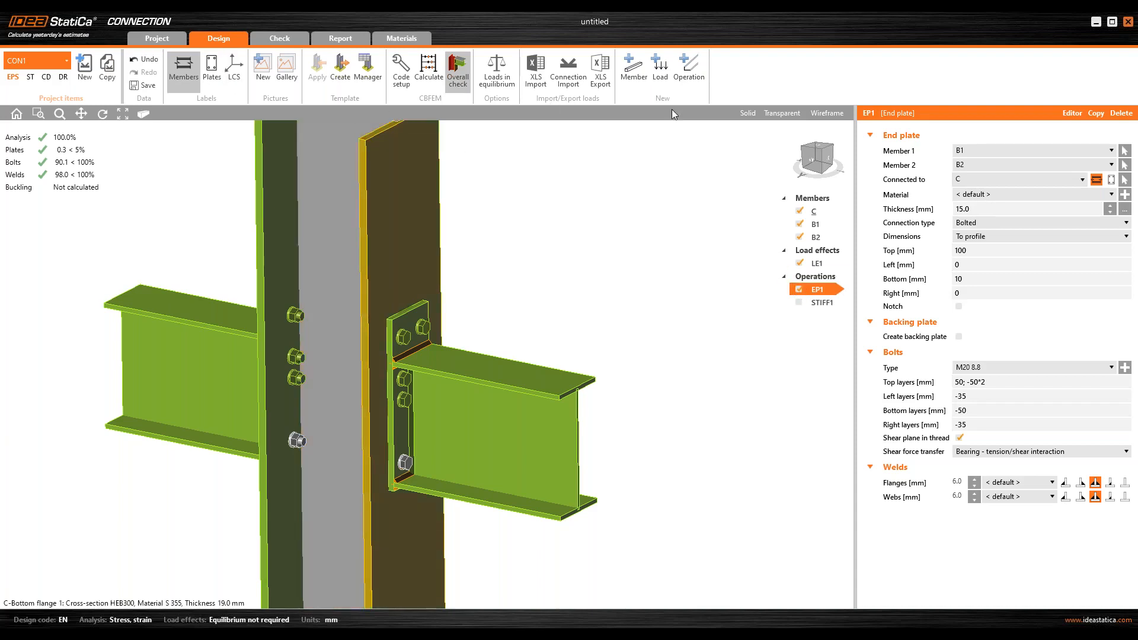
{"action": "left_click", "coordinate": [746, 115]}
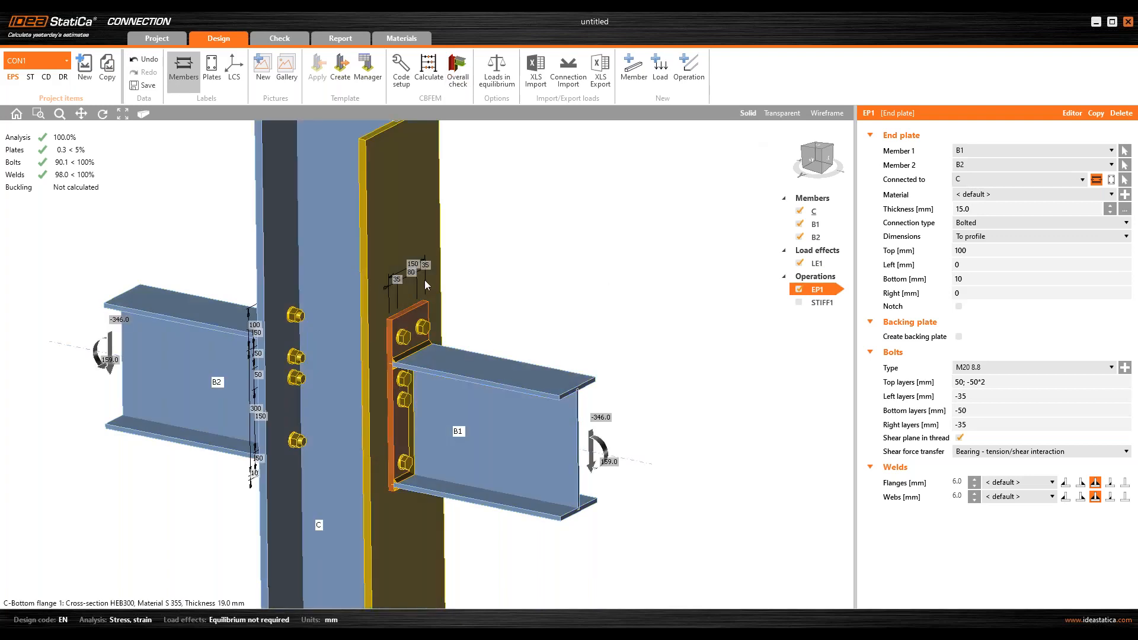
{"action": "left_click", "coordinate": [799, 290]}
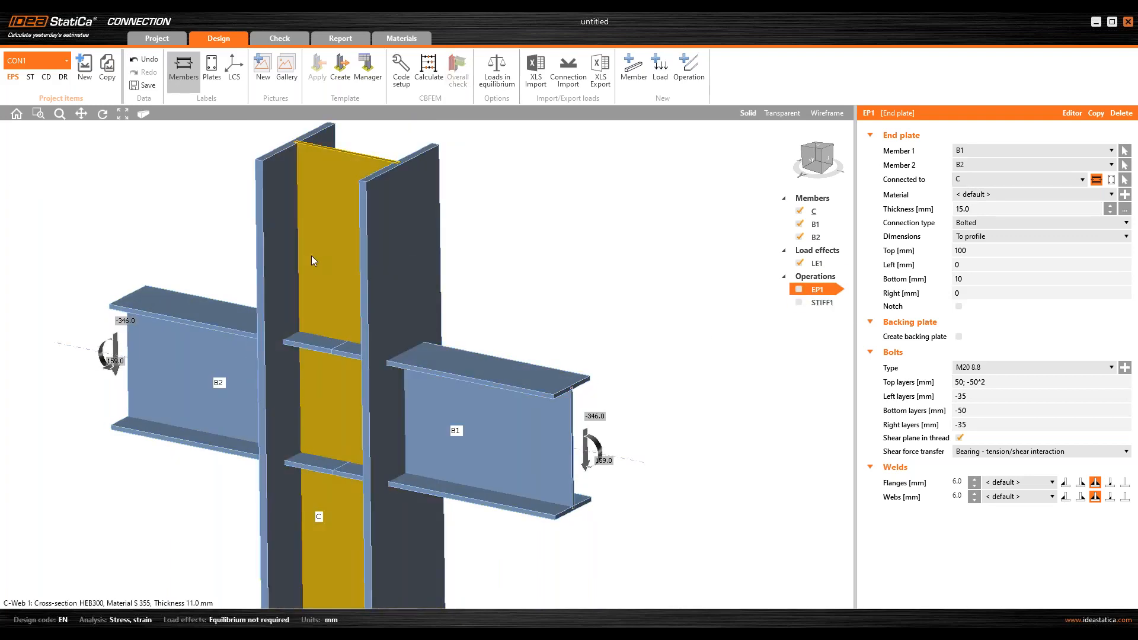
Connect beam B1 to column C with the predefined bolted end plate with wideners, using M20 8.8 as default bolt.
{"action": "right_click", "coordinate": [480, 415]}
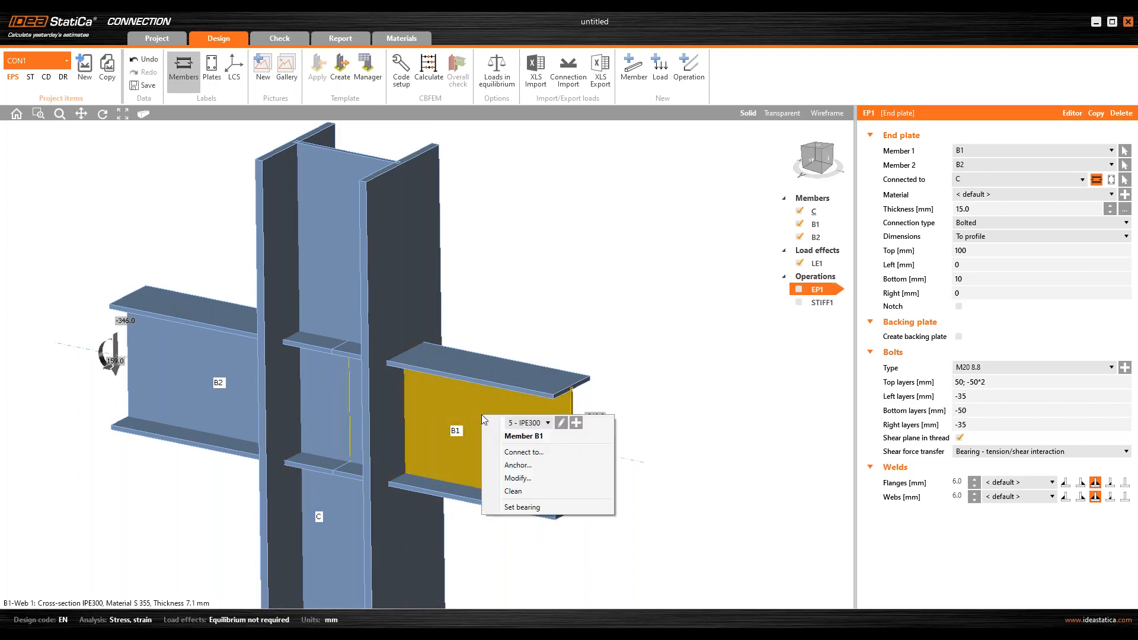
{"action": "left_click", "coordinate": [536, 452]}
{"action": "left_click", "coordinate": [405, 268]}
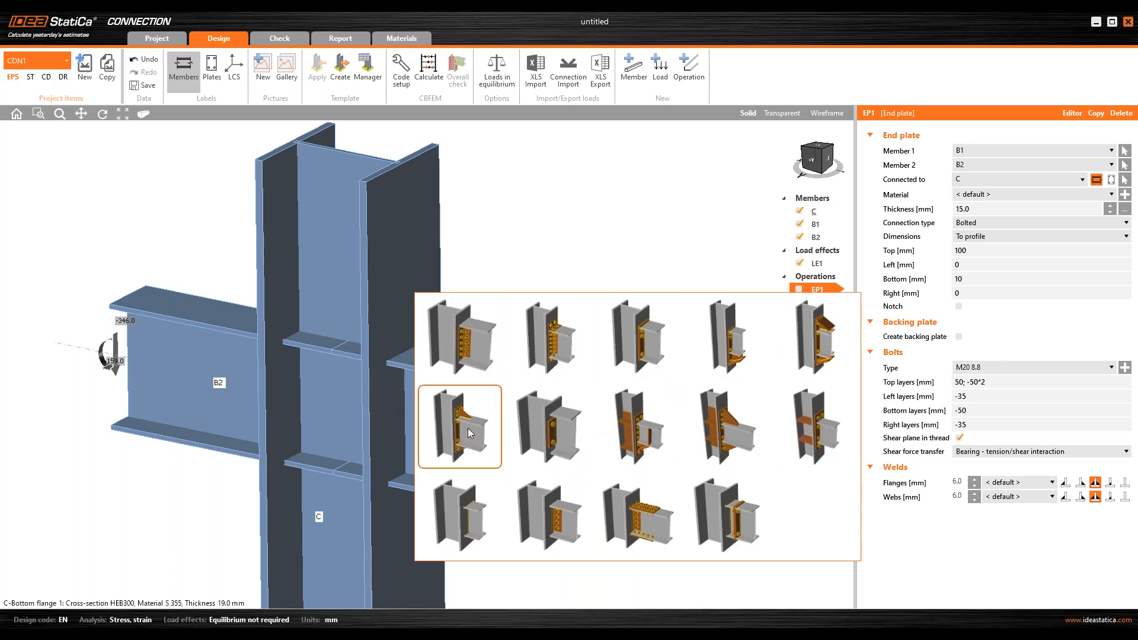
{"action": "left_click", "coordinate": [483, 456]}
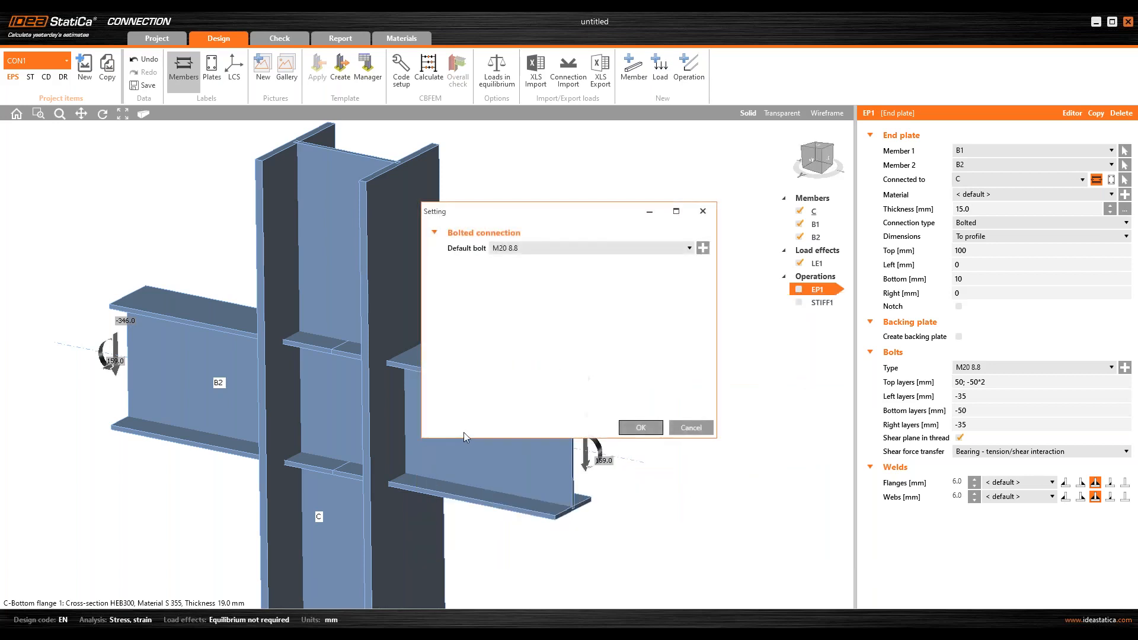
{"action": "left_click", "coordinate": [637, 427]}
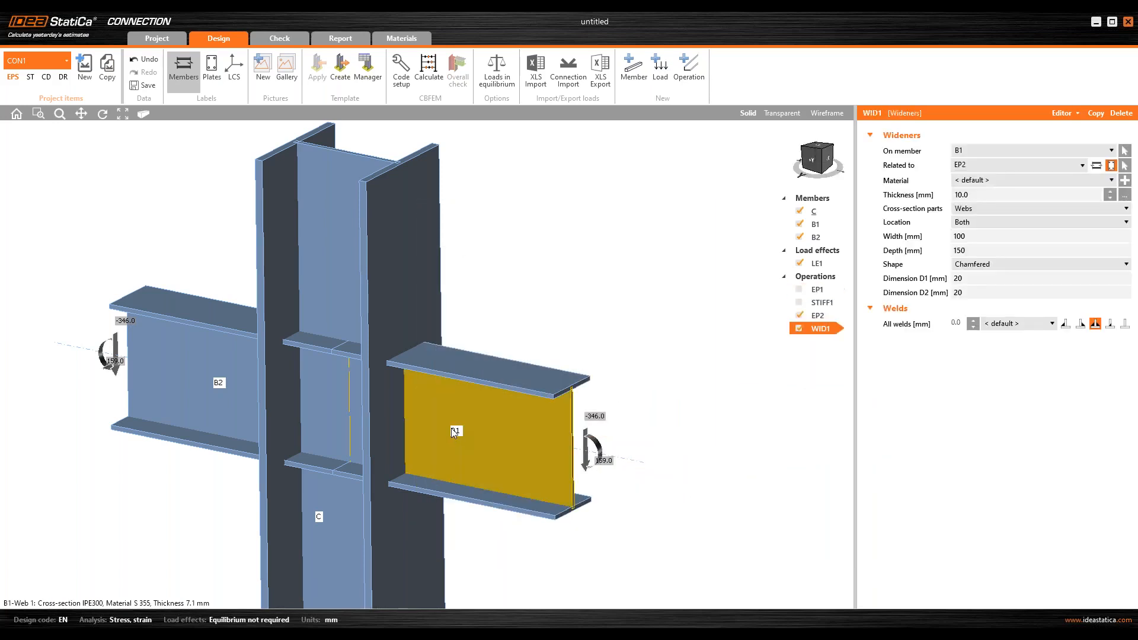
{"action": "mouse_move", "coordinate": [474, 491]}
{"action": "middle_mouse_down"}
{"action": "mouse_move", "coordinate": [457, 440]}
{"action": "mouse_move", "coordinate": [471, 493]}
{"action": "middle_mouse_up"}
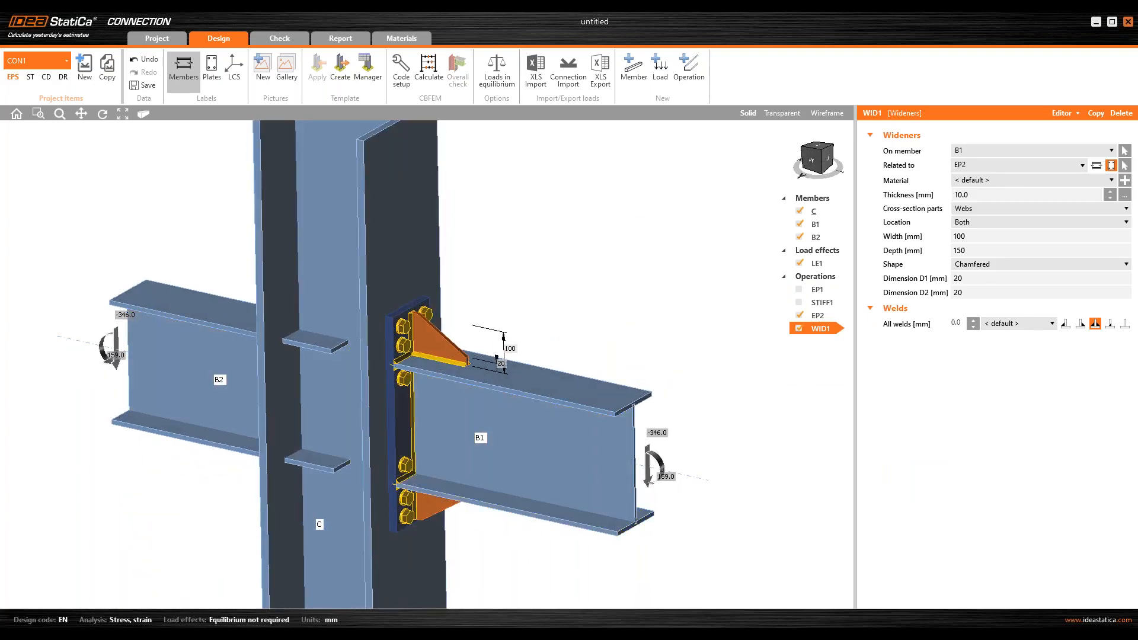
Switch to PowerPoint to show the Q&A slide, and minimize the presentation window.
{"action": "mouse_move", "coordinate": [234, 543]}
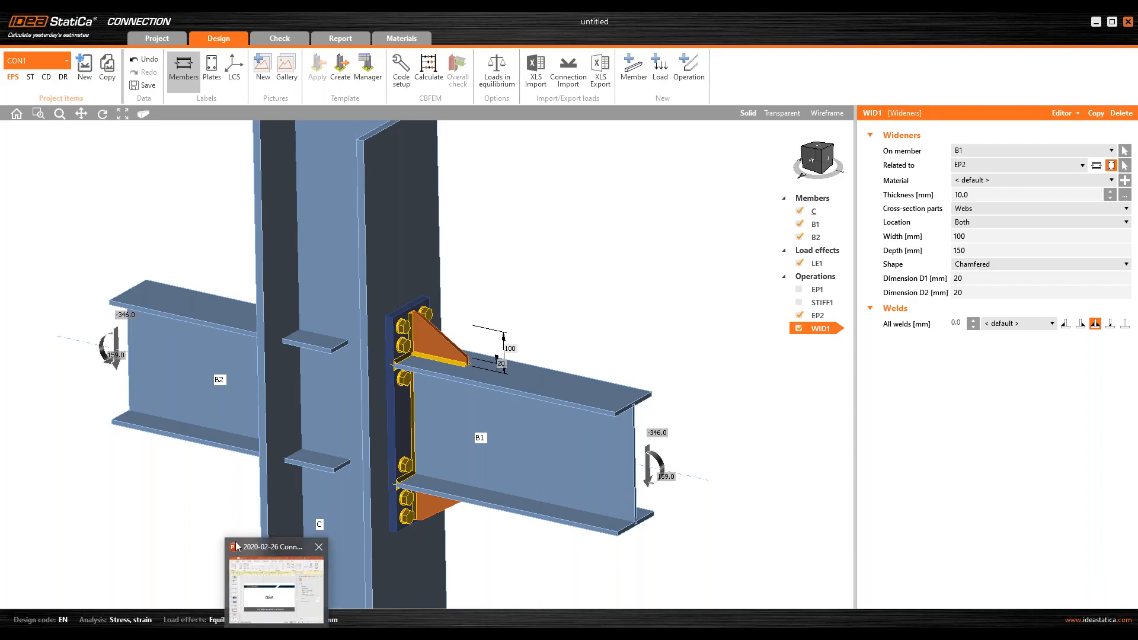
{"action": "mouse_move", "coordinate": [276, 589]}
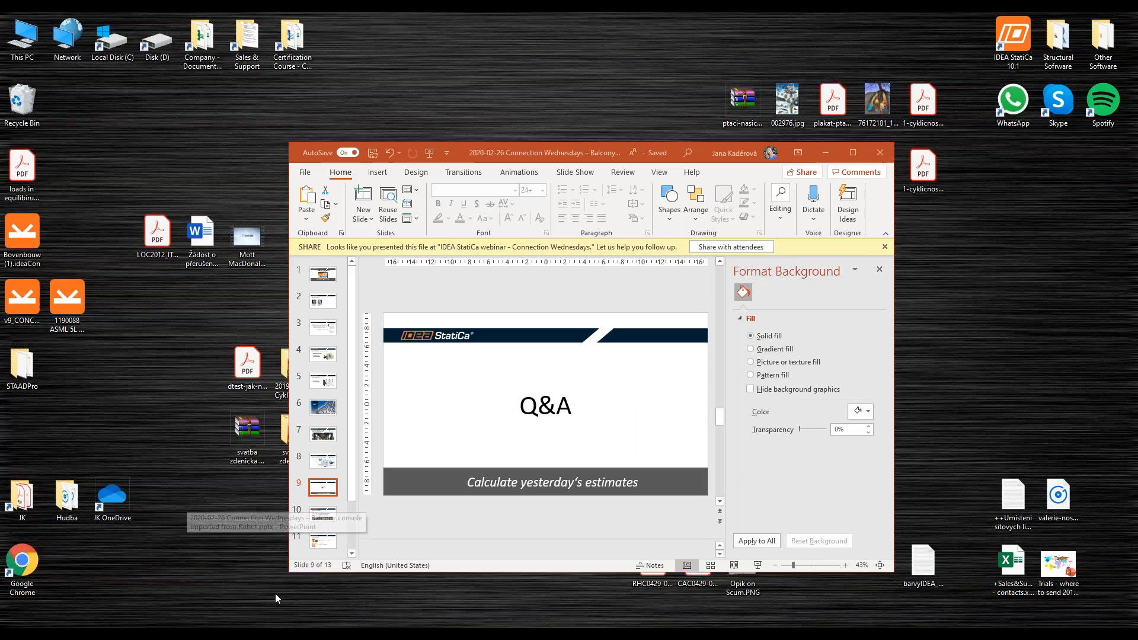
{"action": "left_click", "coordinate": [275, 593]}
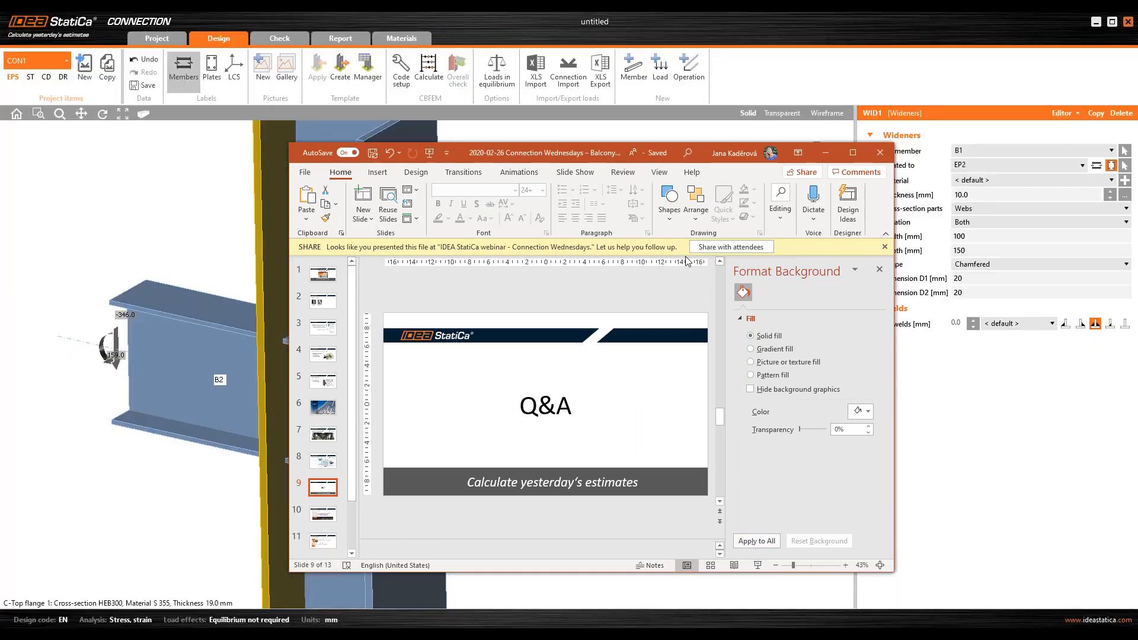
{"action": "left_click", "coordinate": [824, 153]}
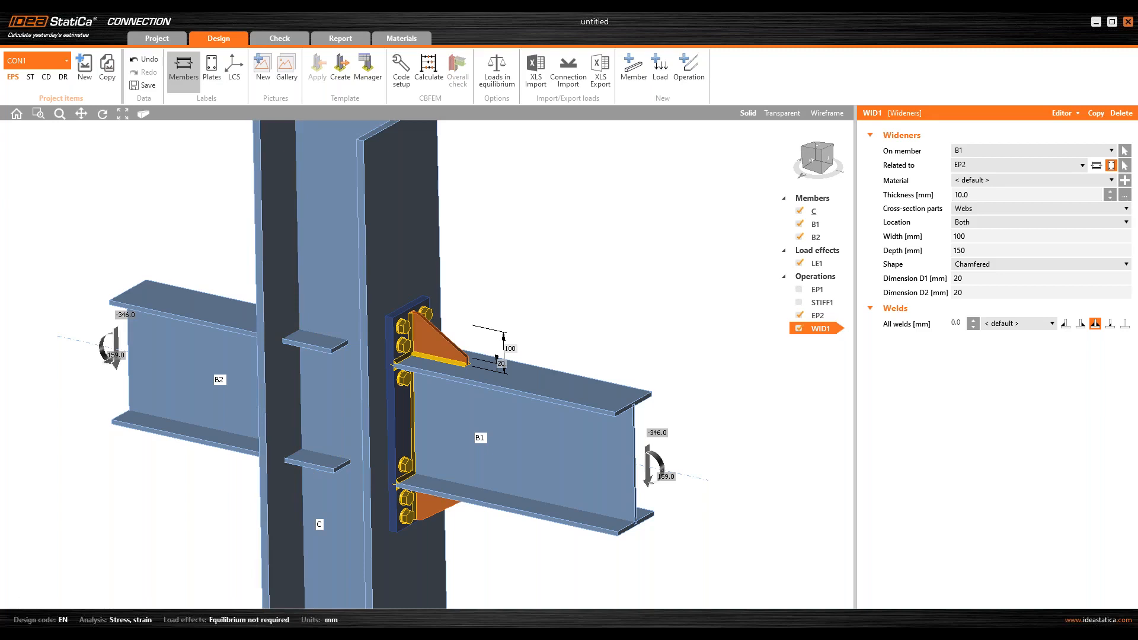
Switch to the web browser, open the BIM links page of the IDEA StatiCa website and look through the supported programs.
{"action": "left_click_drag", "start_coordinate": [0, 119], "coordinate": [752, 107]}
{"action": "left_click", "coordinate": [925, 104]}
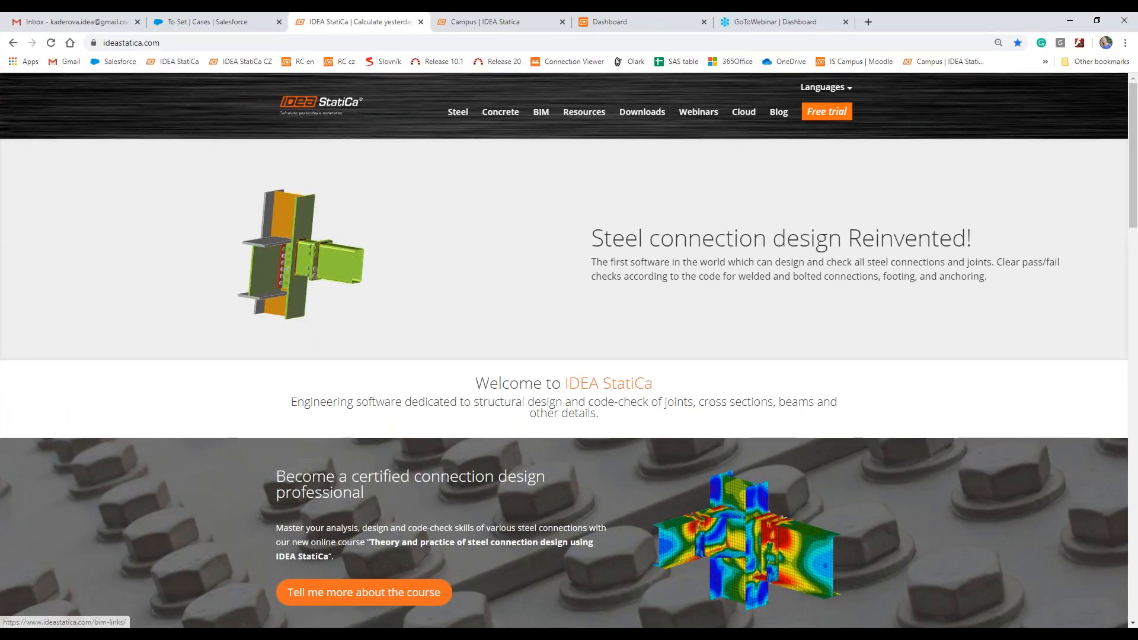
{"action": "left_click", "coordinate": [541, 112]}
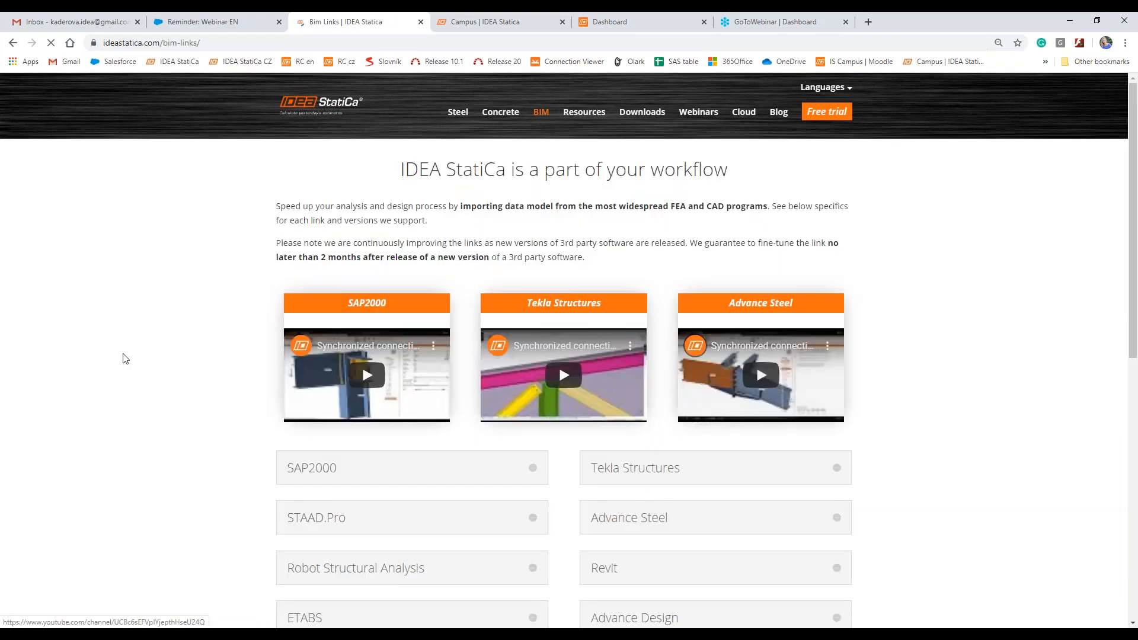
{"action": "scroll", "coordinate": [124, 358], "scroll_direction": "down", "scroll_amount": 3}
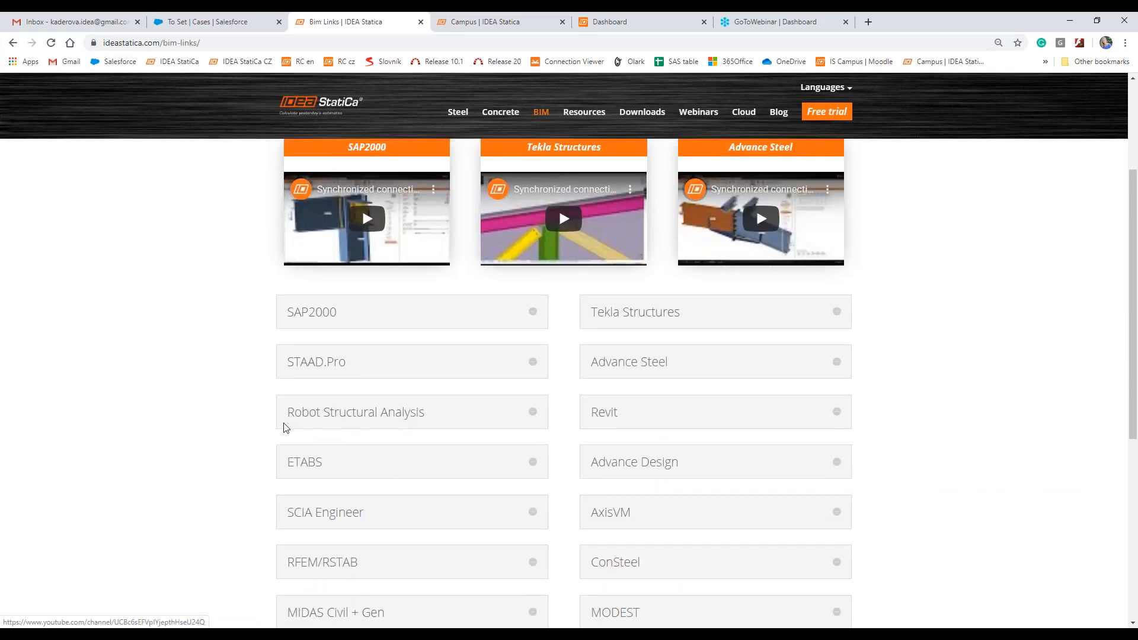
{"action": "scroll", "coordinate": [267, 457], "scroll_direction": "down", "scroll_amount": 2}
{"action": "scroll", "coordinate": [266, 459], "scroll_direction": "up", "scroll_amount": 1}
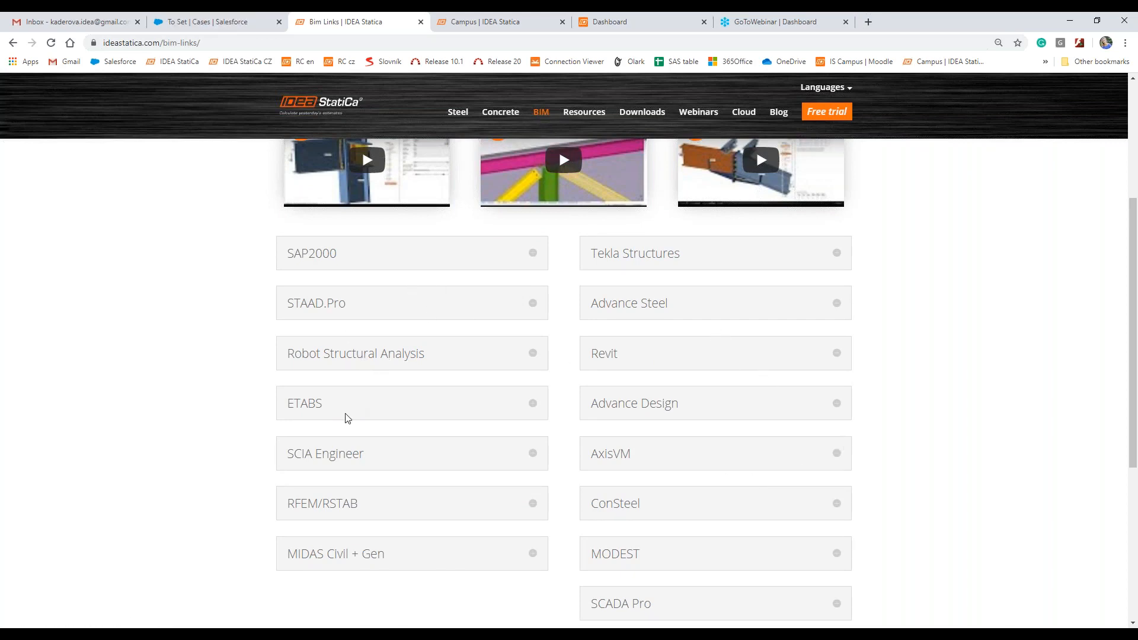
Expand the SCIA Engineer entry and read its supported versions and workflow overview.
{"action": "left_click", "coordinate": [345, 461]}
{"action": "scroll", "coordinate": [201, 375], "scroll_direction": "down", "scroll_amount": 4}
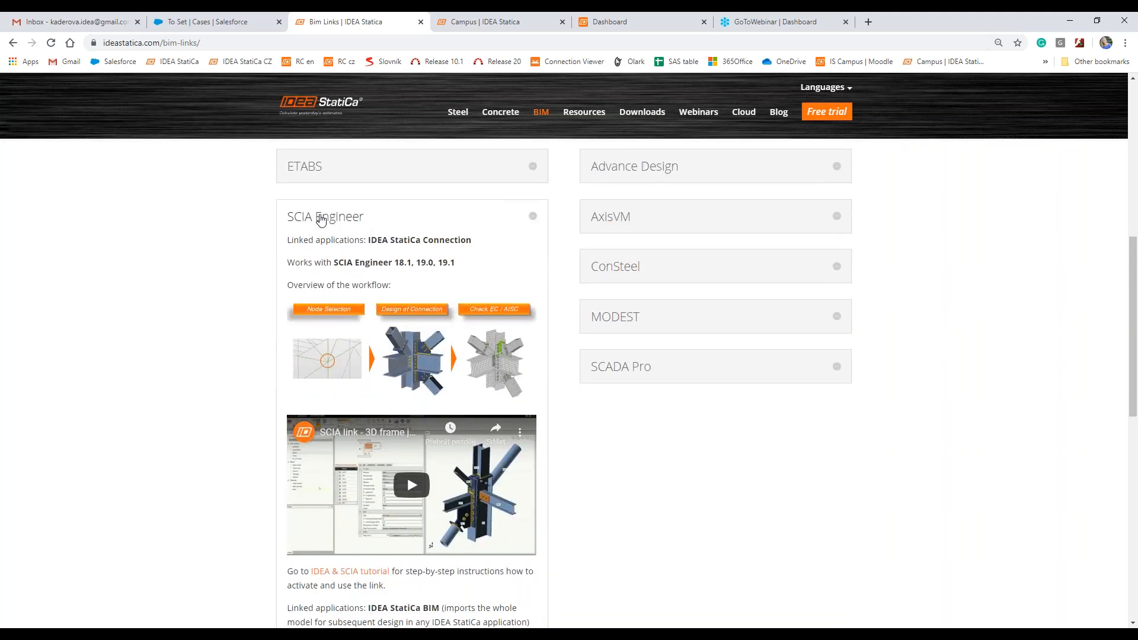
{"action": "scroll", "coordinate": [406, 418], "scroll_direction": "down", "scroll_amount": 1}
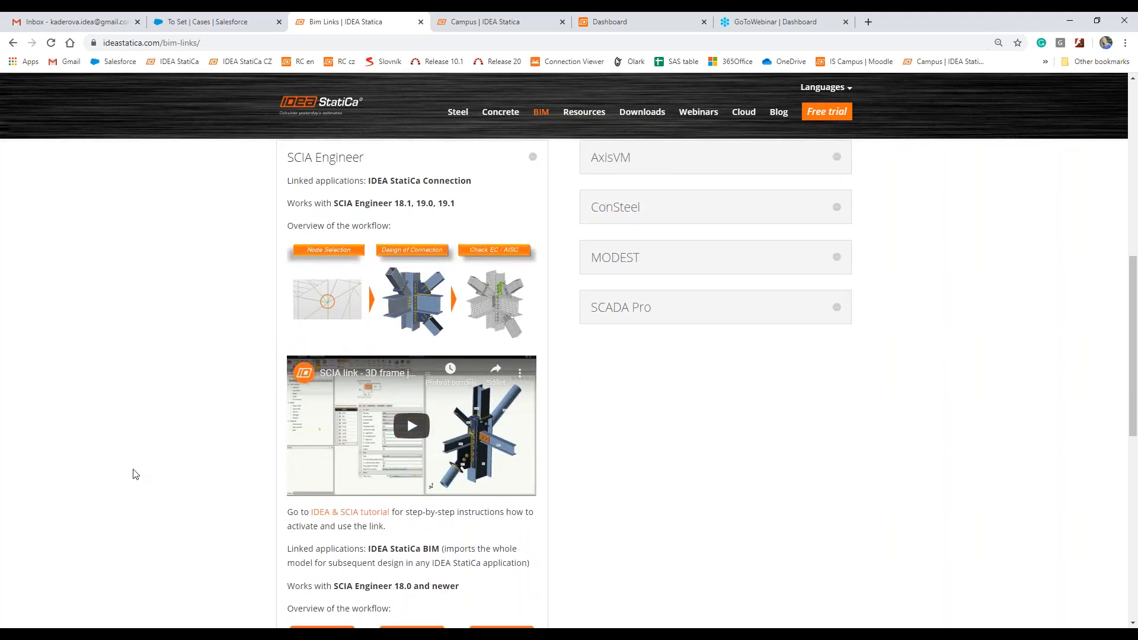
{"action": "scroll", "coordinate": [178, 463], "scroll_direction": "down", "scroll_amount": 1}
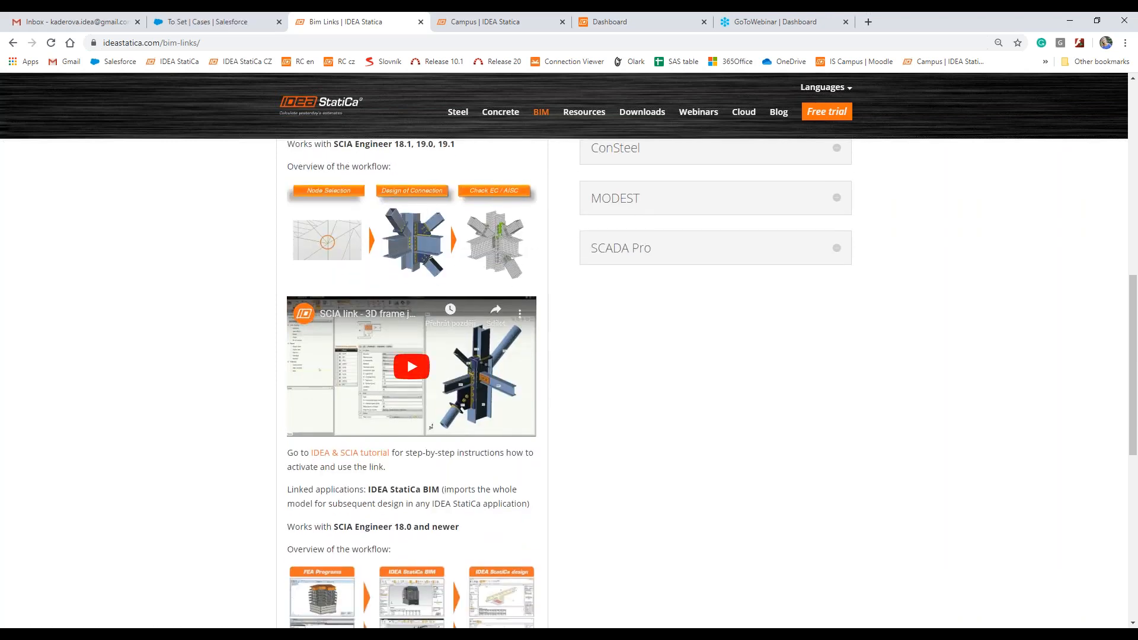
Open the IDEA & SCIA tutorial in a new tab, skim its instructions and return to the BIM links page.
{"action": "right_click", "coordinate": [353, 454]}
{"action": "left_click", "coordinate": [396, 464]}
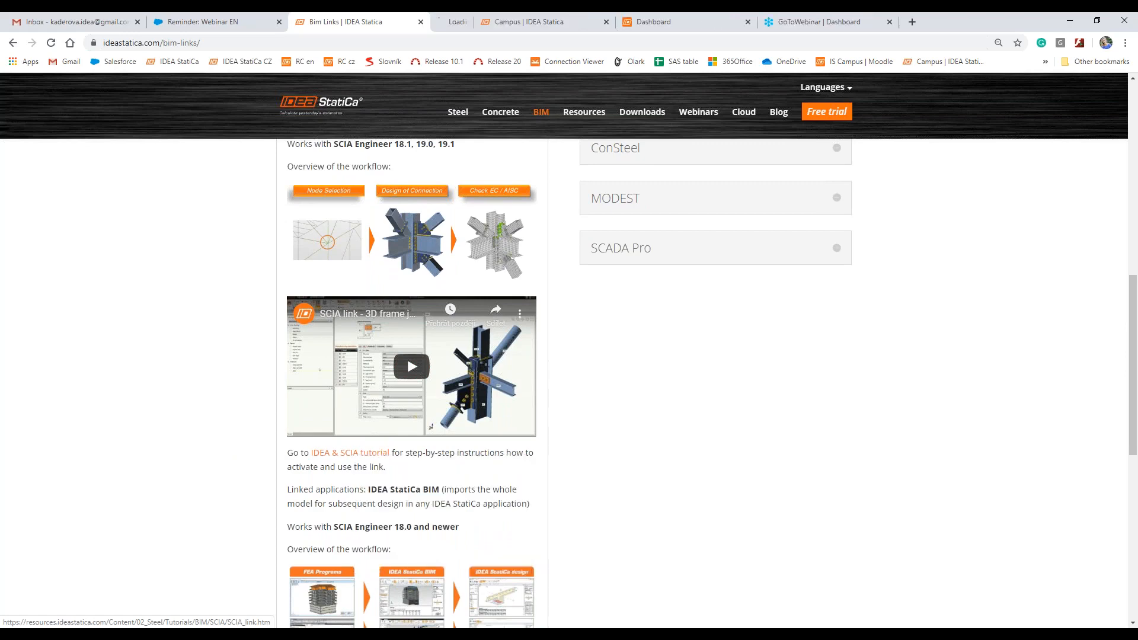
{"action": "left_click", "coordinate": [489, 22]}
{"action": "scroll", "coordinate": [332, 389], "scroll_direction": "down", "scroll_amount": 20}
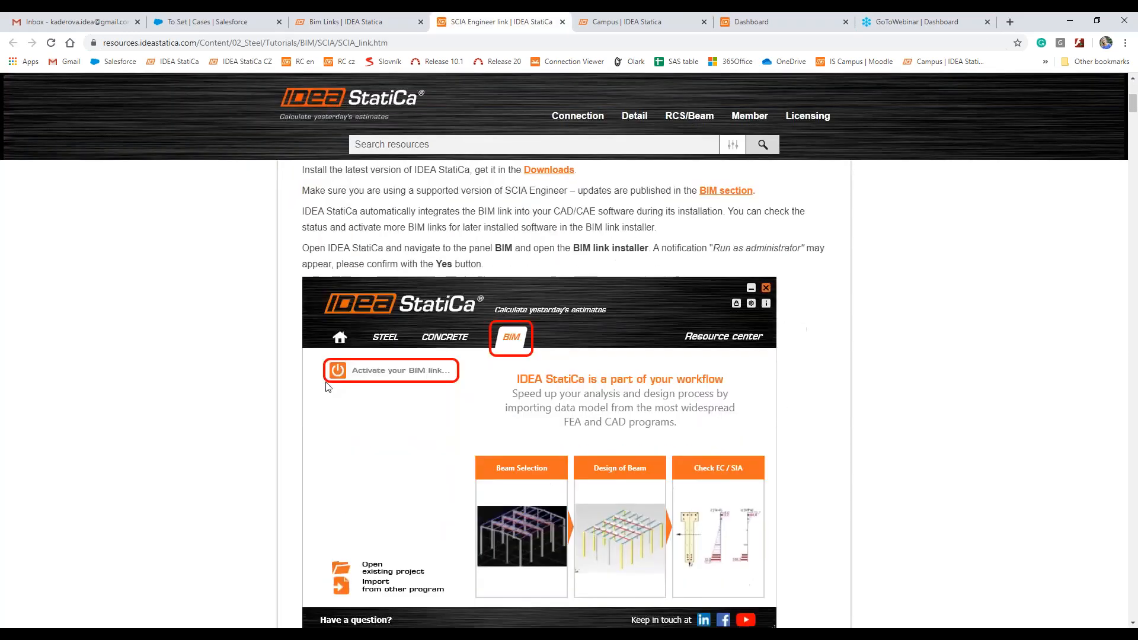
{"action": "scroll", "coordinate": [309, 379], "scroll_direction": "down", "scroll_amount": 7}
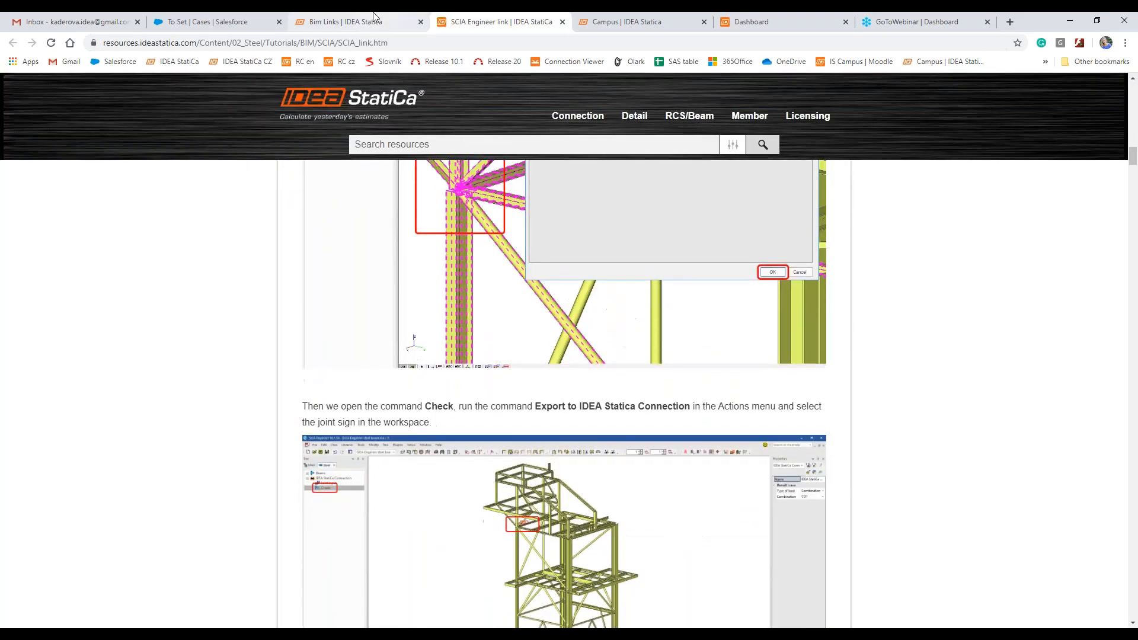
{"action": "left_click", "coordinate": [372, 21]}
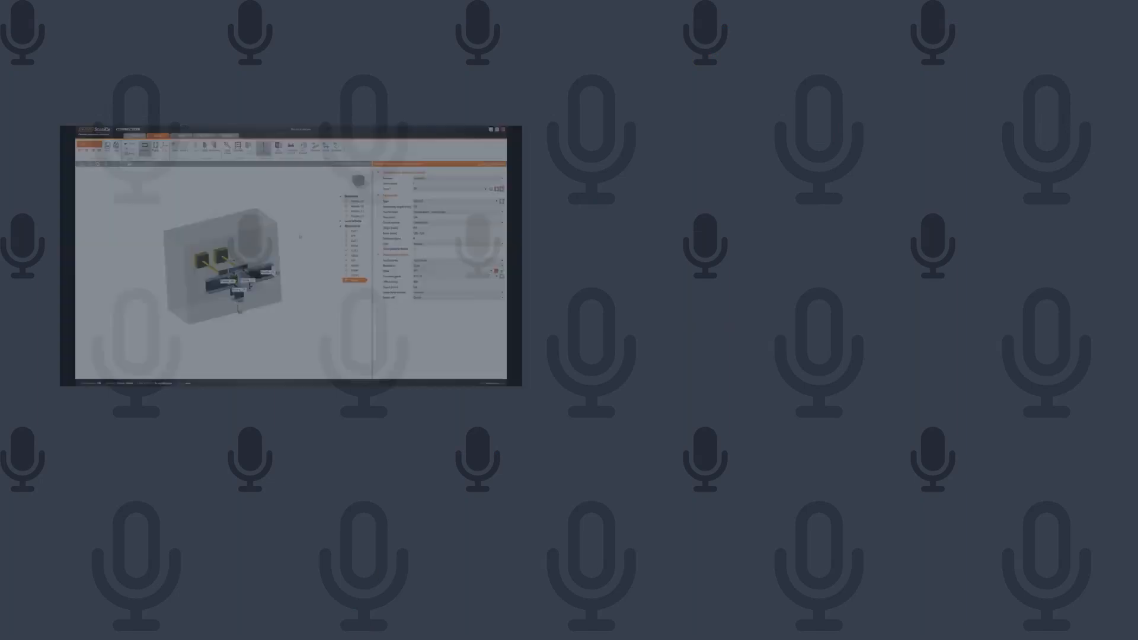
Examine the anchored joint CON4 in Robot.ideacon from several angles, including its concrete block, anchors and washer plates.
{"action": "scroll", "coordinate": [590, 325], "scroll_direction": "up", "scroll_amount": 2}
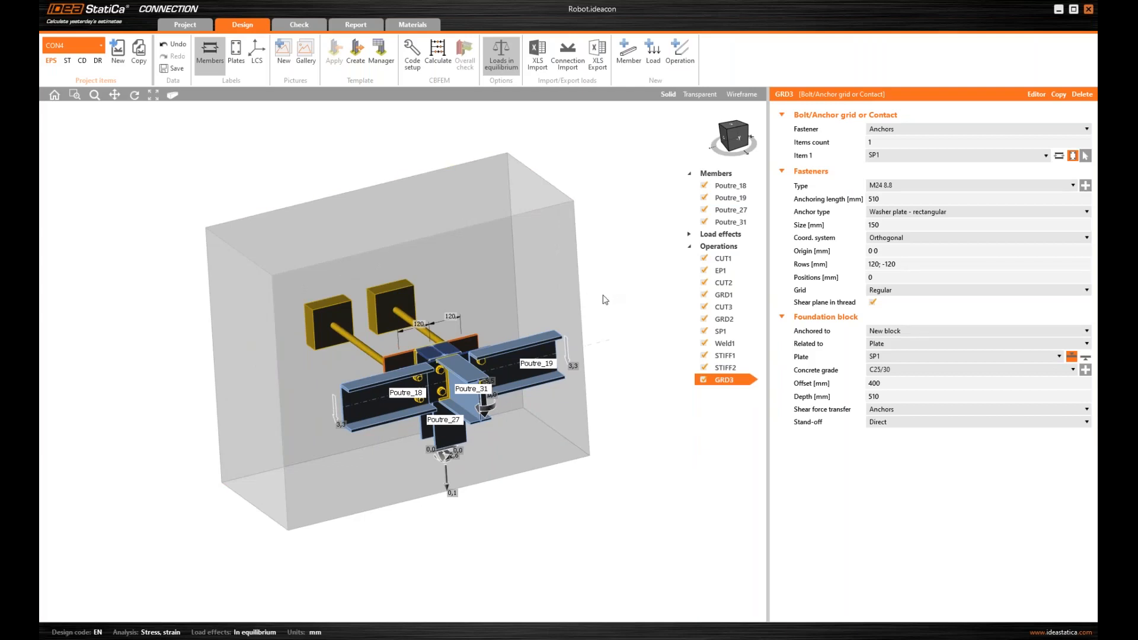
{"action": "mouse_move", "coordinate": [603, 298]}
{"action": "middle_mouse_down"}
{"action": "mouse_move", "coordinate": [612, 318]}
{"action": "mouse_move", "coordinate": [624, 292]}
{"action": "middle_mouse_up"}
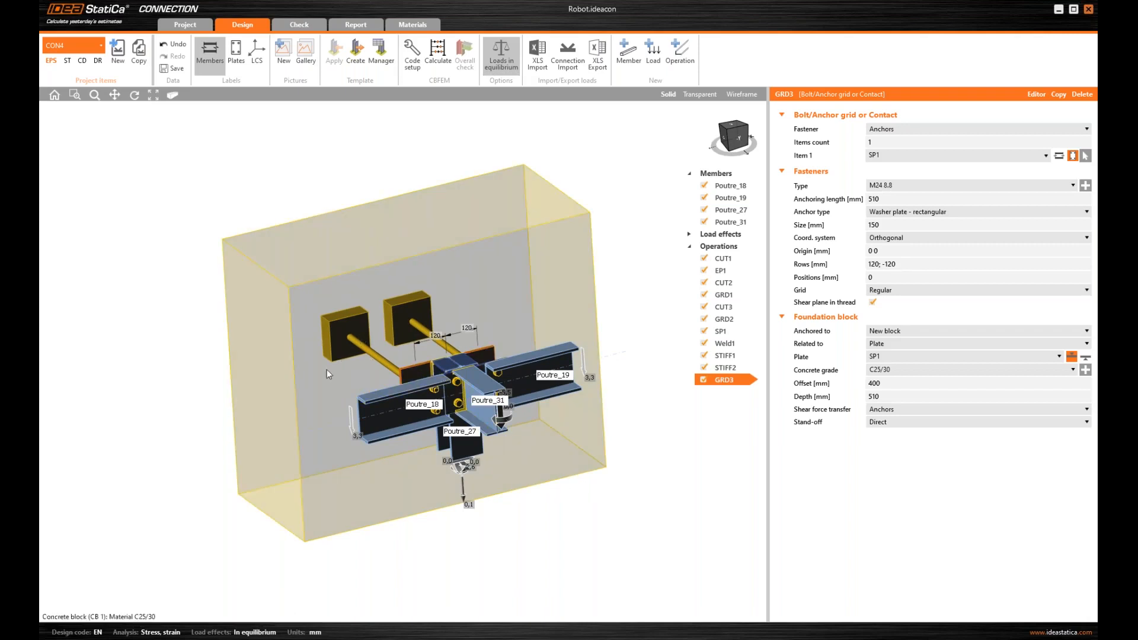
{"action": "right_click_drag", "start_coordinate": [323, 386], "coordinate": [421, 340]}
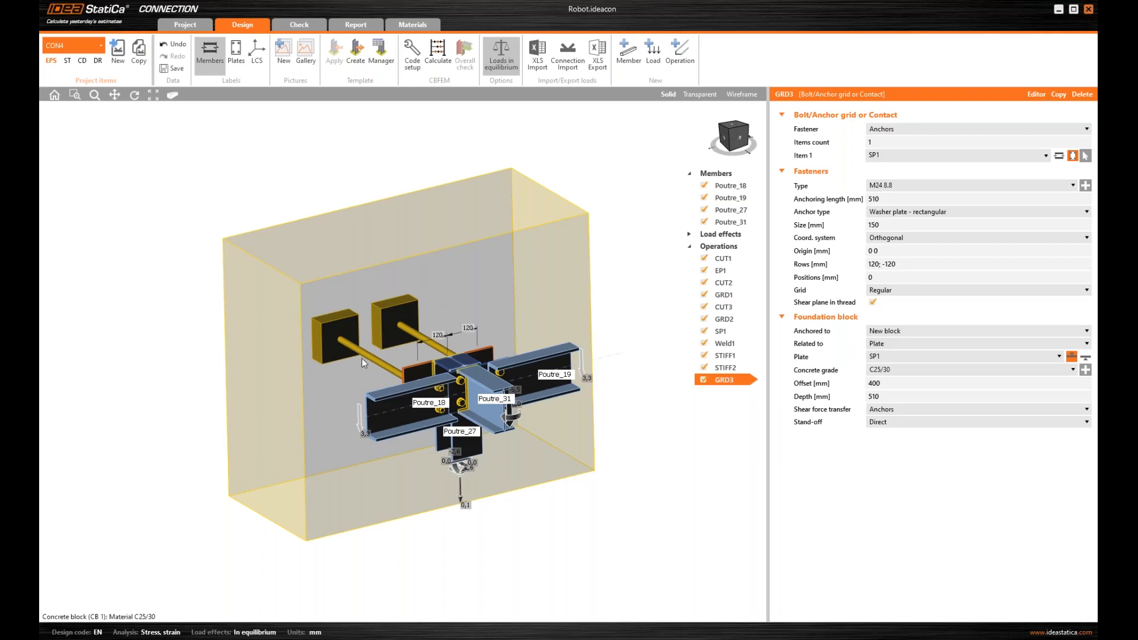
{"action": "right_click_drag", "start_coordinate": [361, 358], "coordinate": [371, 348]}
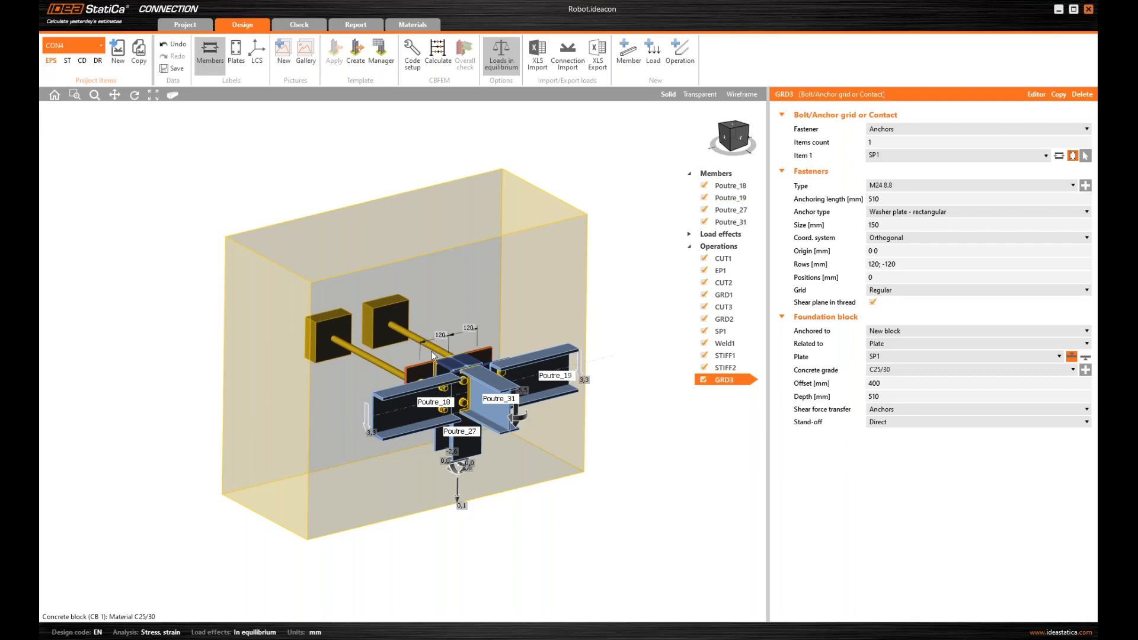
{"action": "scroll", "coordinate": [432, 351], "scroll_direction": "up", "scroll_amount": 2}
{"action": "scroll", "coordinate": [430, 355], "scroll_direction": "down", "scroll_amount": 2}
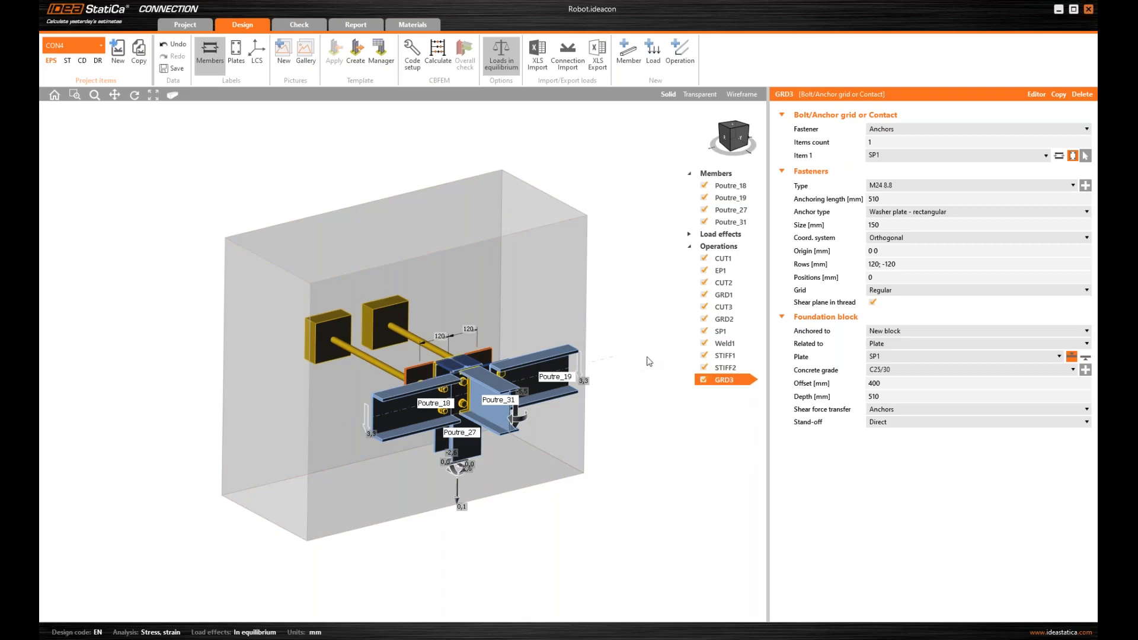
{"action": "middle_click_drag", "start_coordinate": [383, 460], "coordinate": [431, 328]}
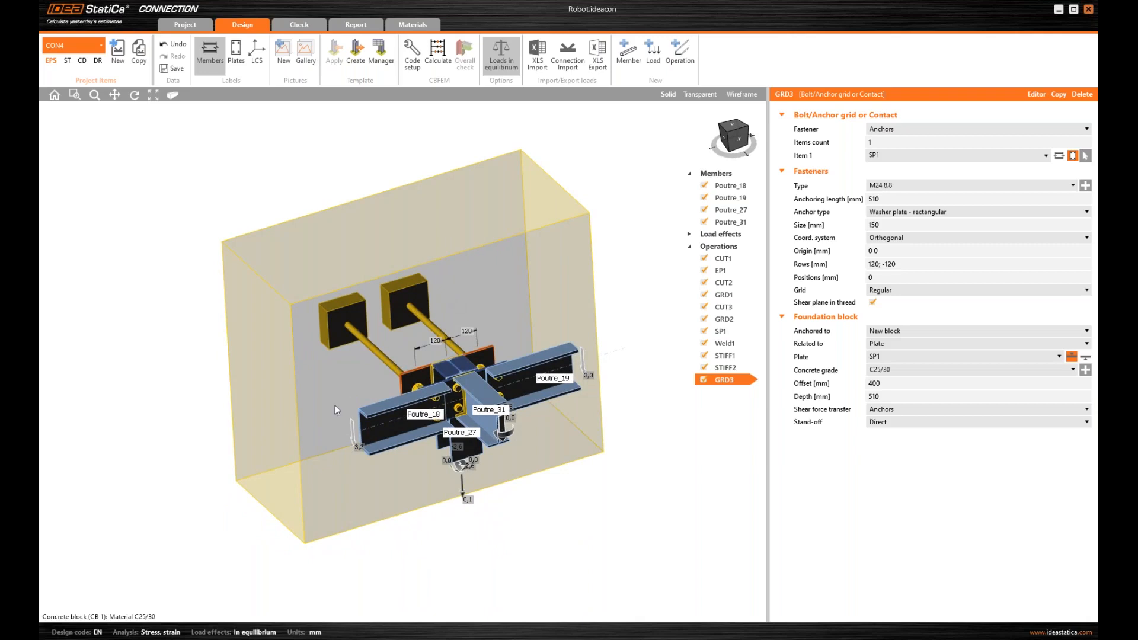
{"action": "middle_click_drag", "start_coordinate": [340, 429], "coordinate": [428, 408]}
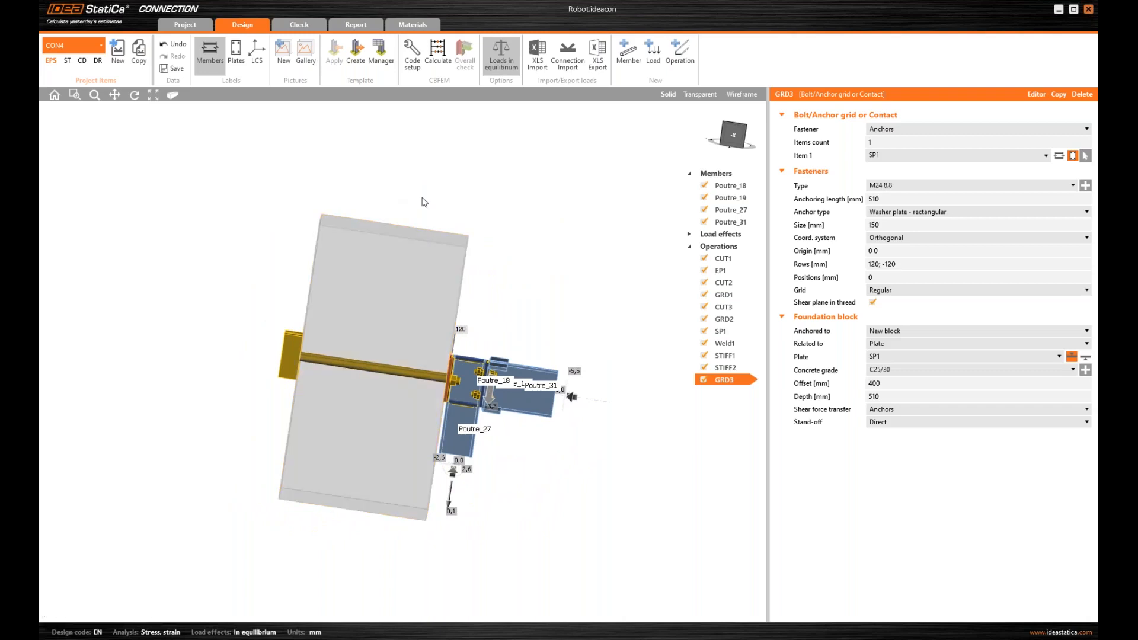
Disable the concrete breakout resistance check in the code and calculation settings, apply the change, and reopen the settings to review them.
{"action": "middle_click_drag", "start_coordinate": [340, 337], "coordinate": [355, 340]}
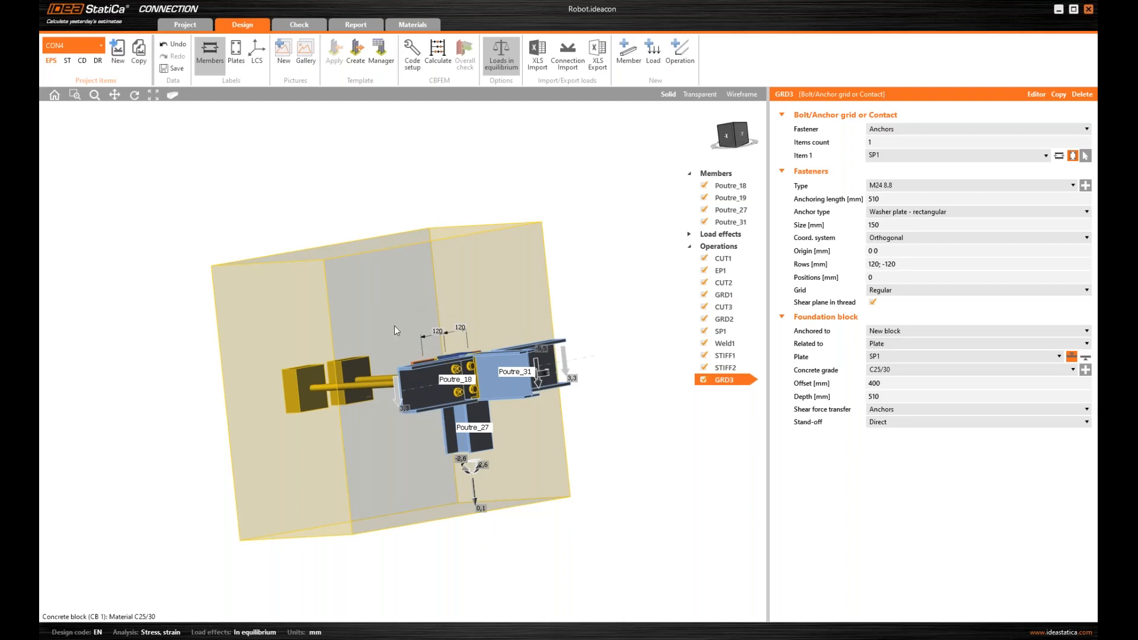
{"action": "right_click_drag", "start_coordinate": [422, 343], "coordinate": [424, 351]}
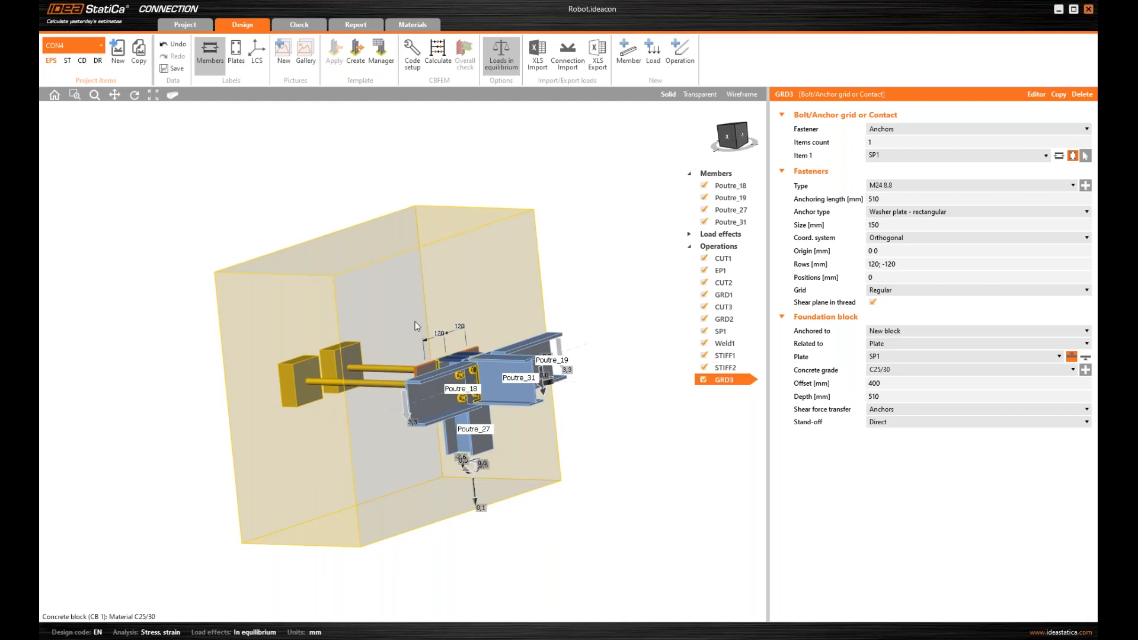
{"action": "left_click", "coordinate": [414, 66]}
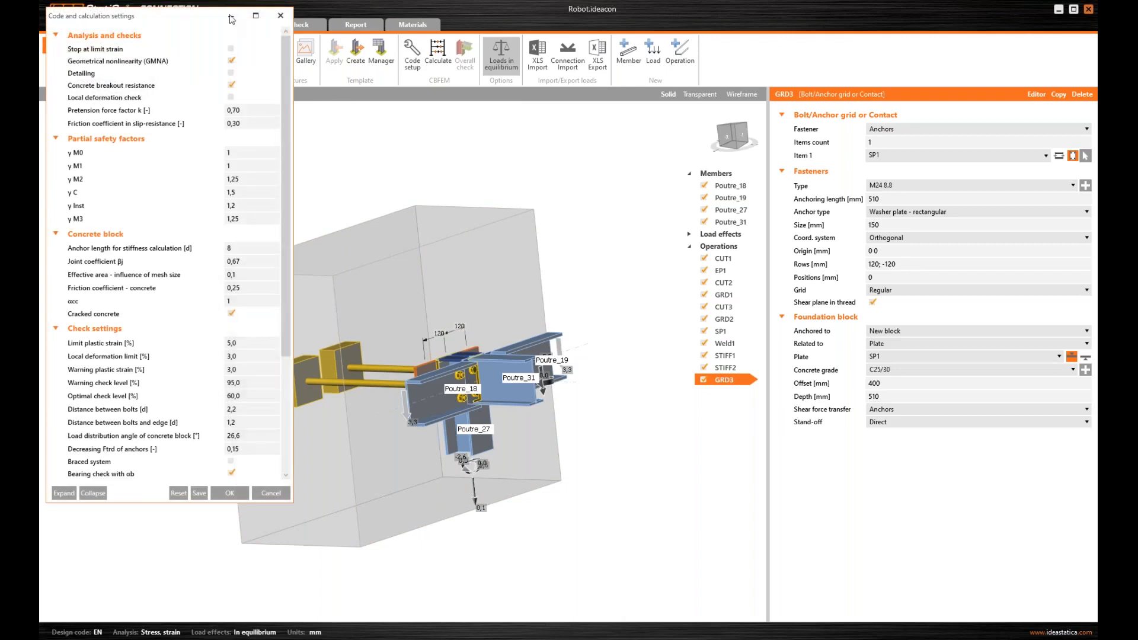
{"action": "left_click_drag", "start_coordinate": [202, 13], "coordinate": [237, 41]}
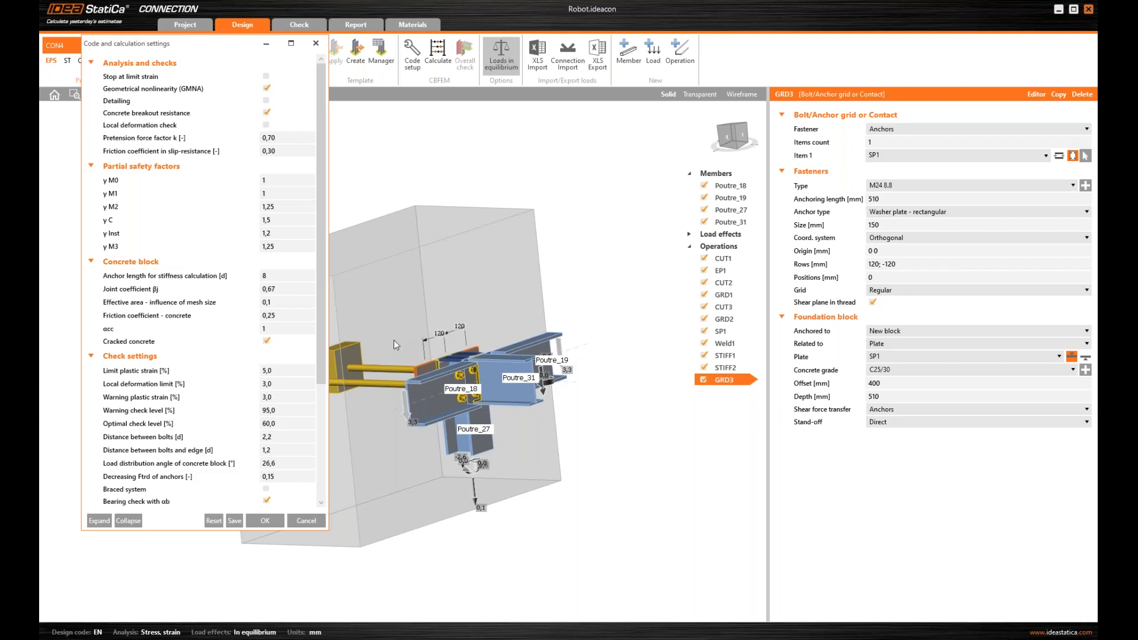
{"action": "left_click", "coordinate": [267, 114]}
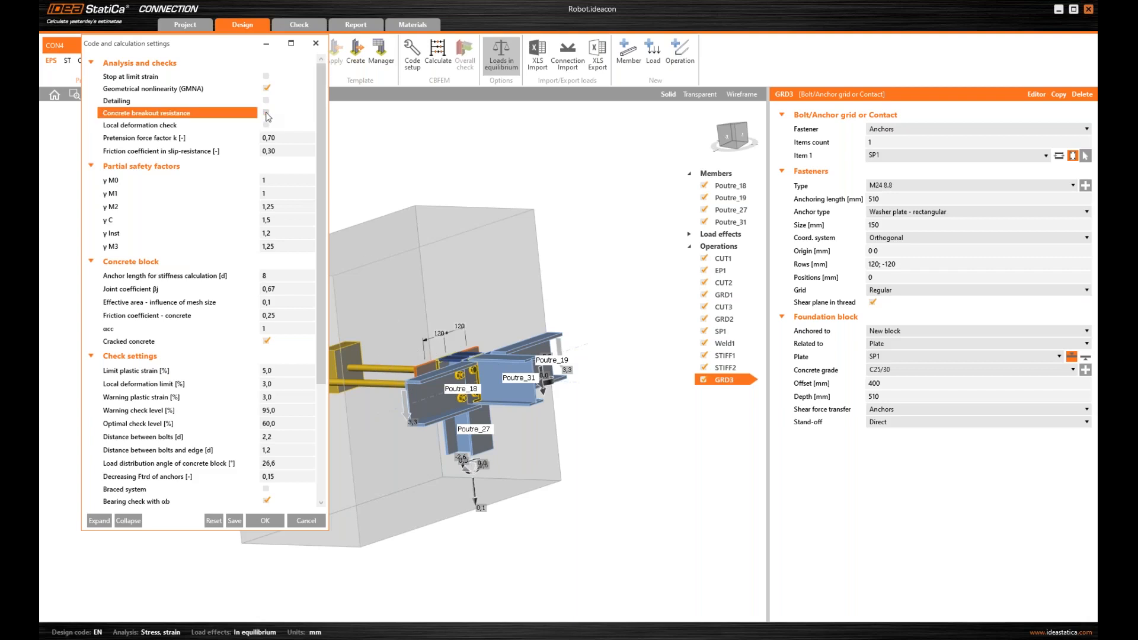
{"action": "left_click", "coordinate": [274, 521]}
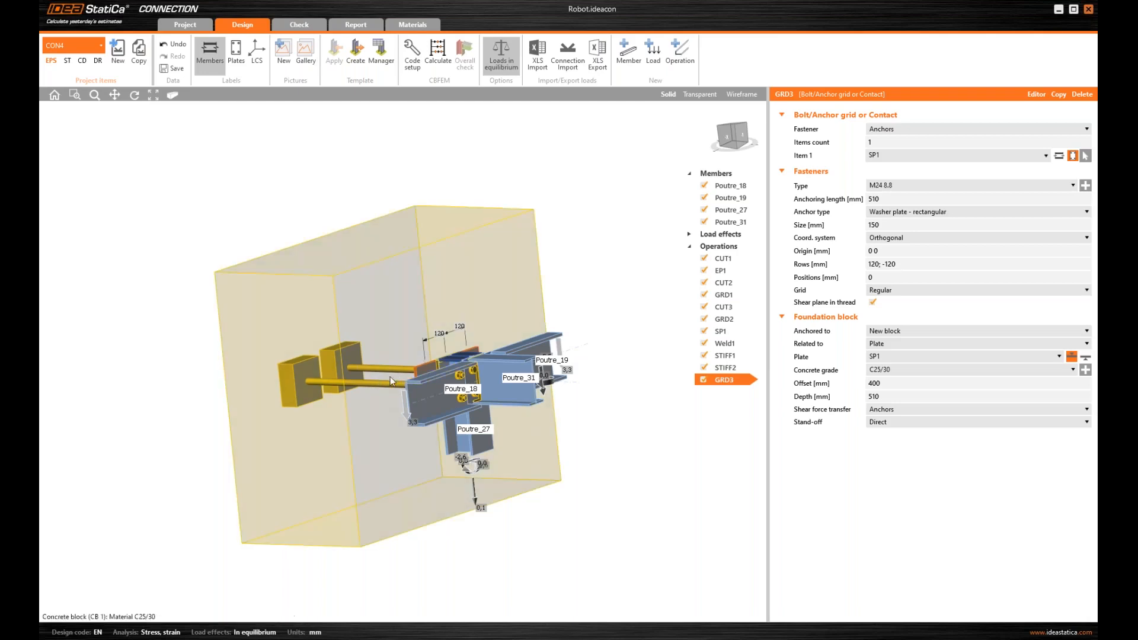
{"action": "left_click", "coordinate": [412, 56]}
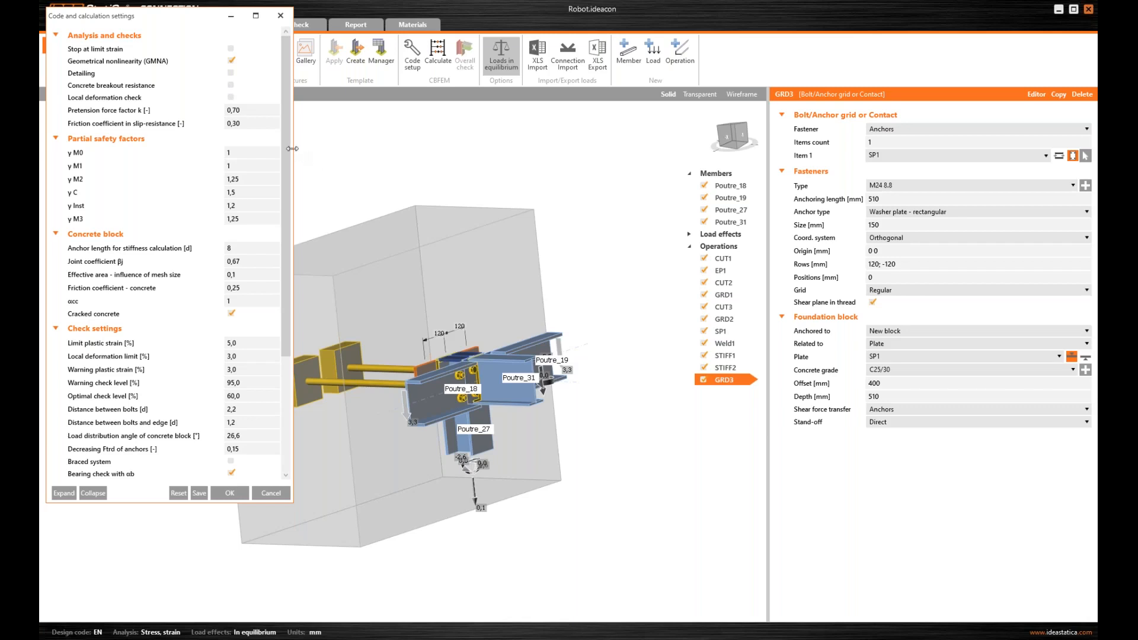
{"action": "left_click", "coordinate": [280, 16]}
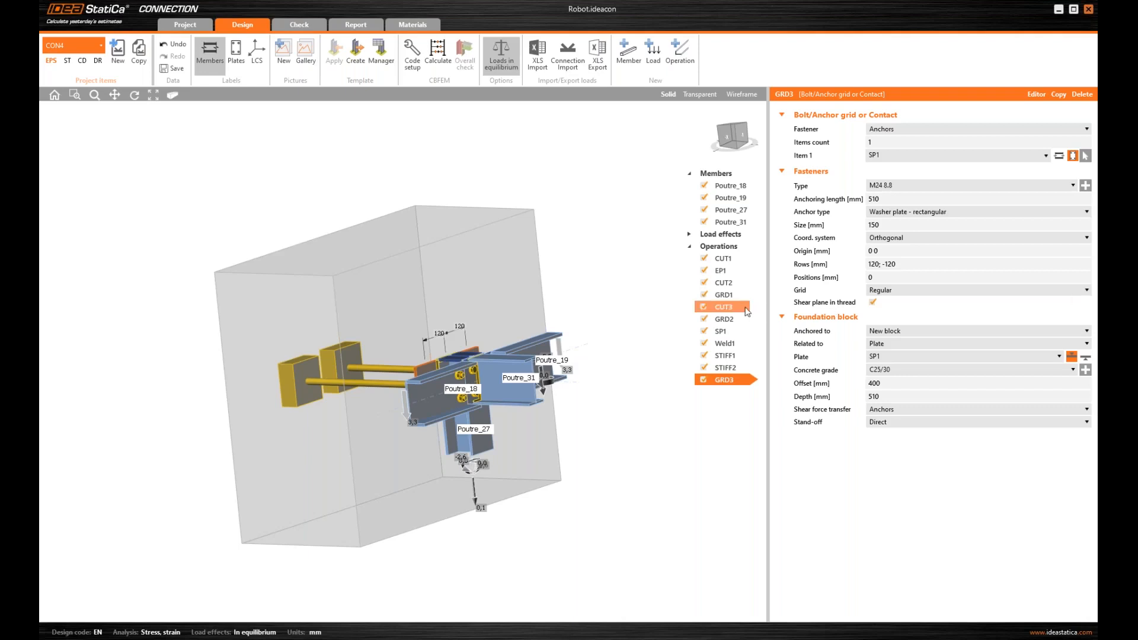
Expand the load effects of CON4 and look through its list of ELU and ELS load combinations.
{"action": "left_click", "coordinate": [689, 235]}
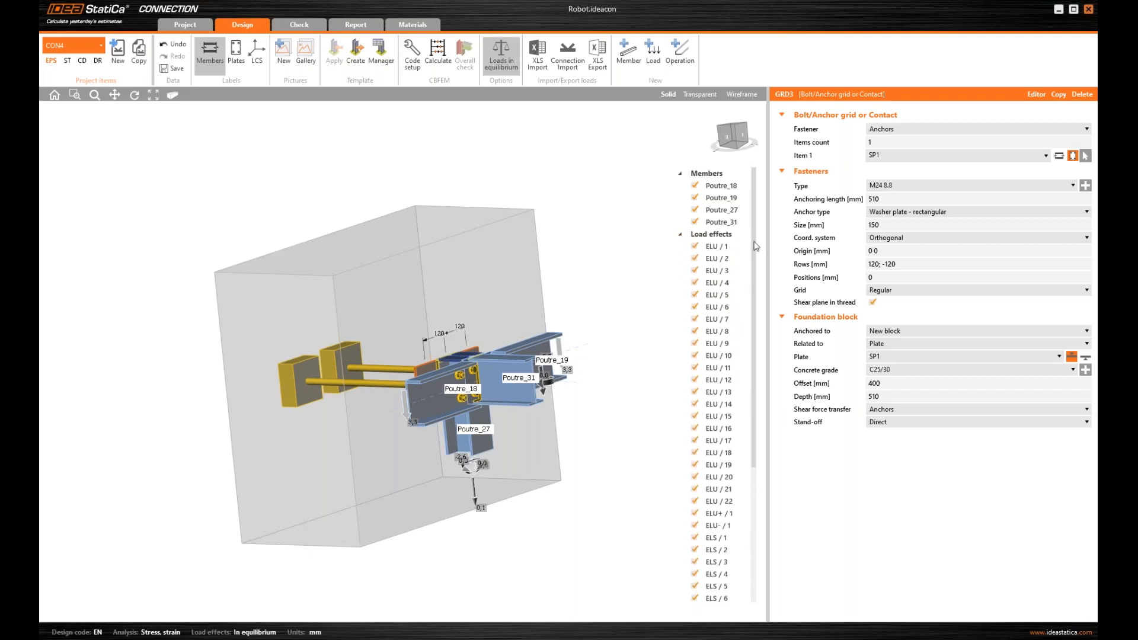
{"action": "scroll", "coordinate": [758, 239], "scroll_direction": "down", "scroll_amount": 5}
{"action": "scroll", "coordinate": [750, 262], "scroll_direction": "up", "scroll_amount": 4}
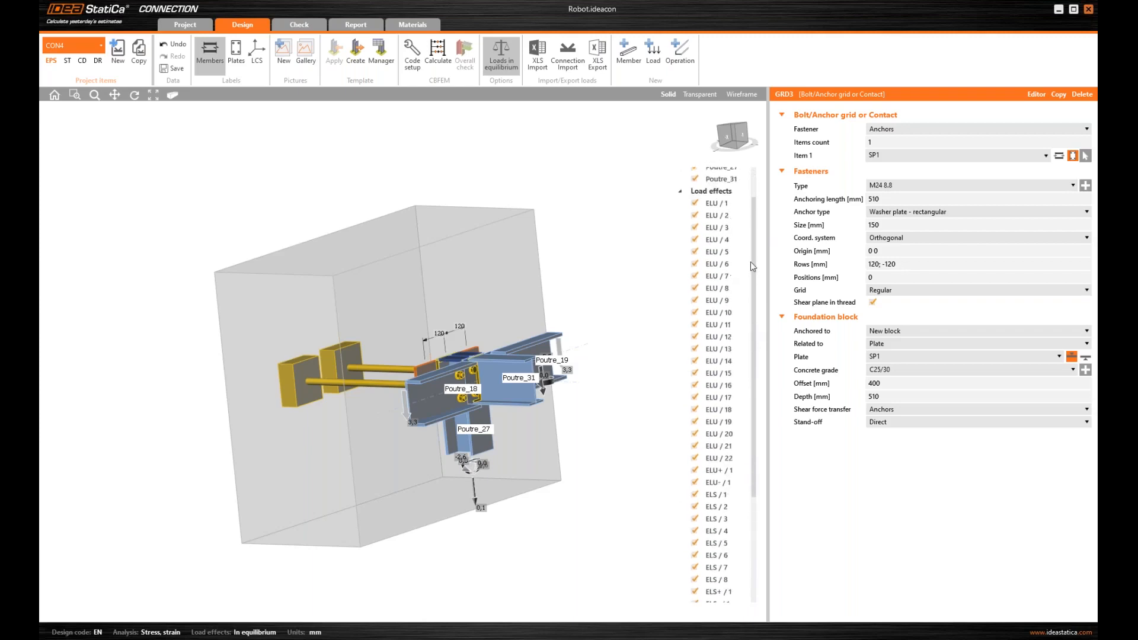
{"action": "left_click", "coordinate": [723, 250]}
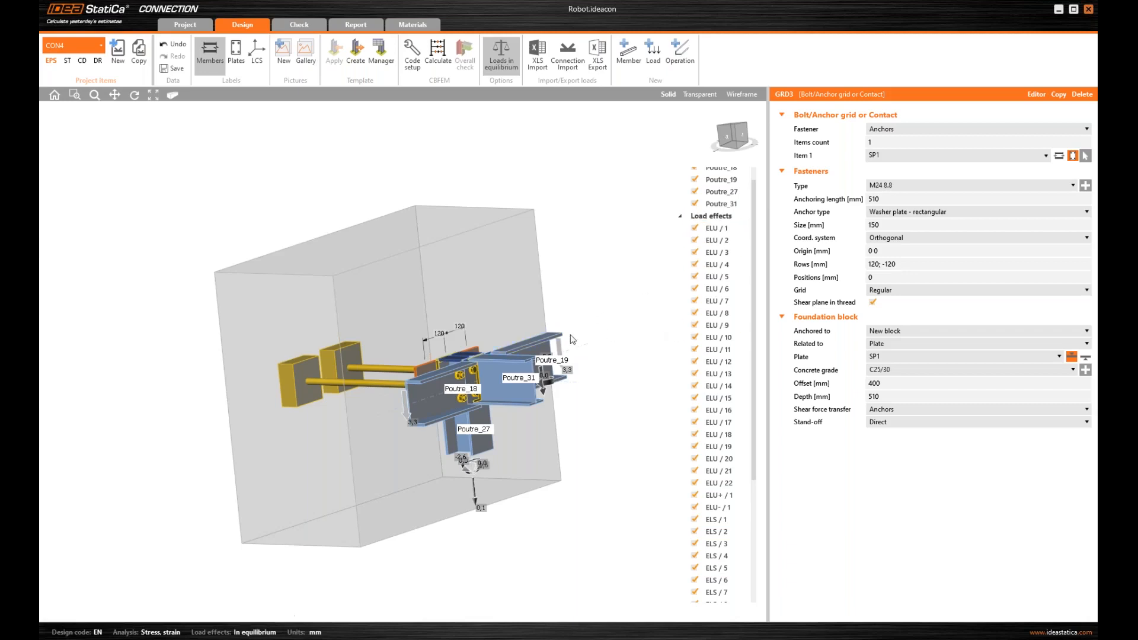
{"action": "left_click_drag", "start_coordinate": [757, 252], "coordinate": [755, 276]}
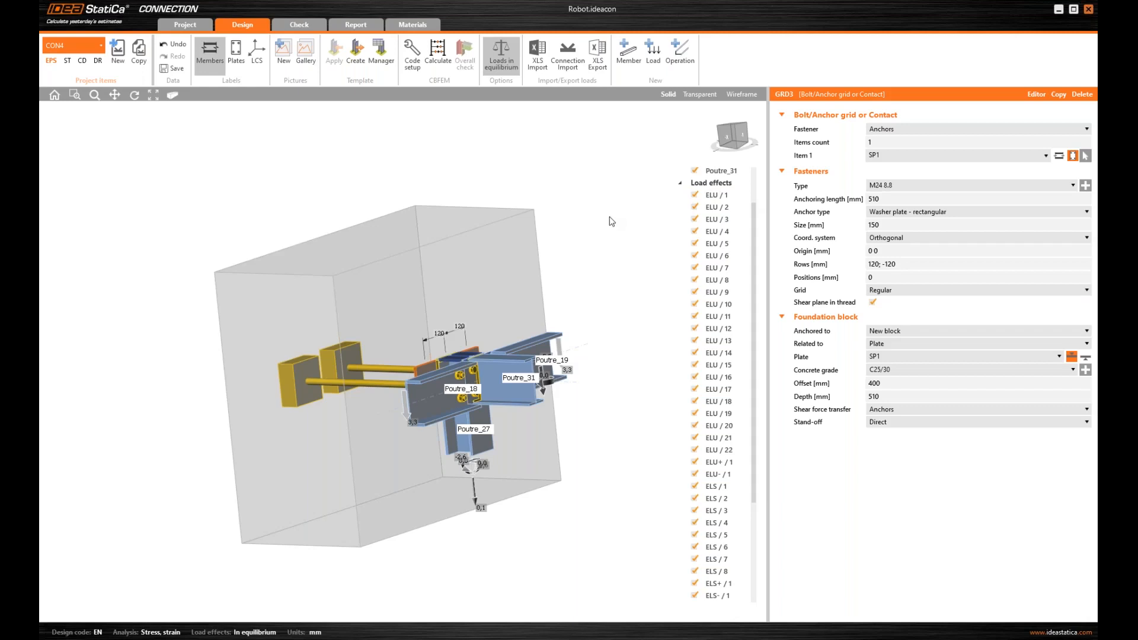
{"action": "left_click", "coordinate": [730, 196]}
{"action": "scroll", "coordinate": [756, 343], "scroll_direction": "down", "scroll_amount": 3}
{"action": "scroll", "coordinate": [750, 332], "scroll_direction": "up", "scroll_amount": 4}
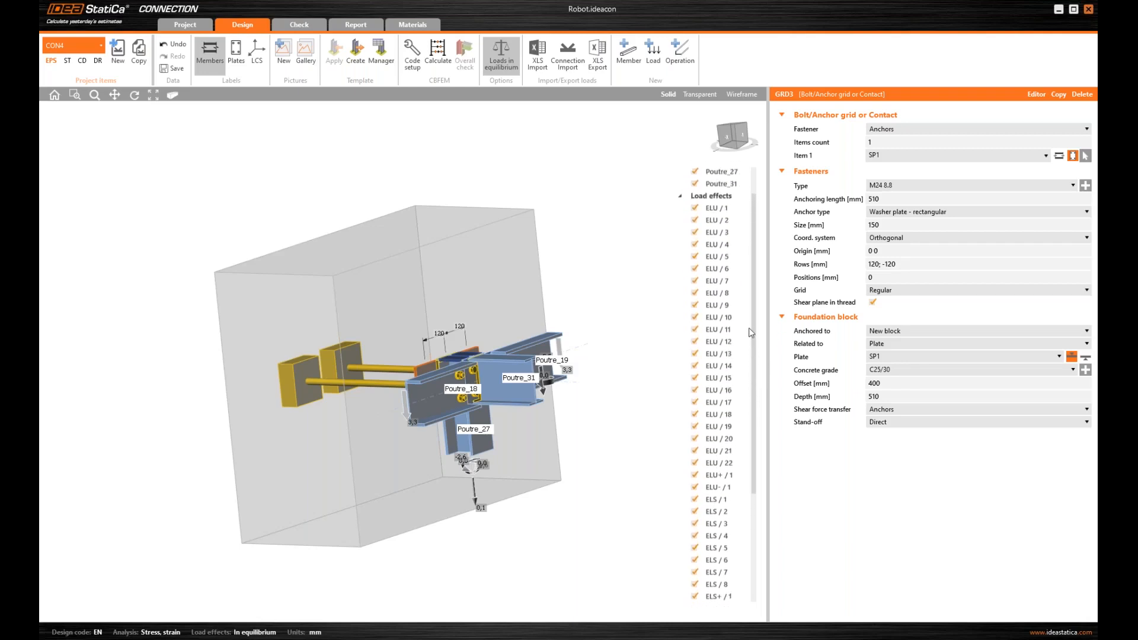
{"action": "scroll", "coordinate": [751, 332], "scroll_direction": "up", "scroll_amount": 1}
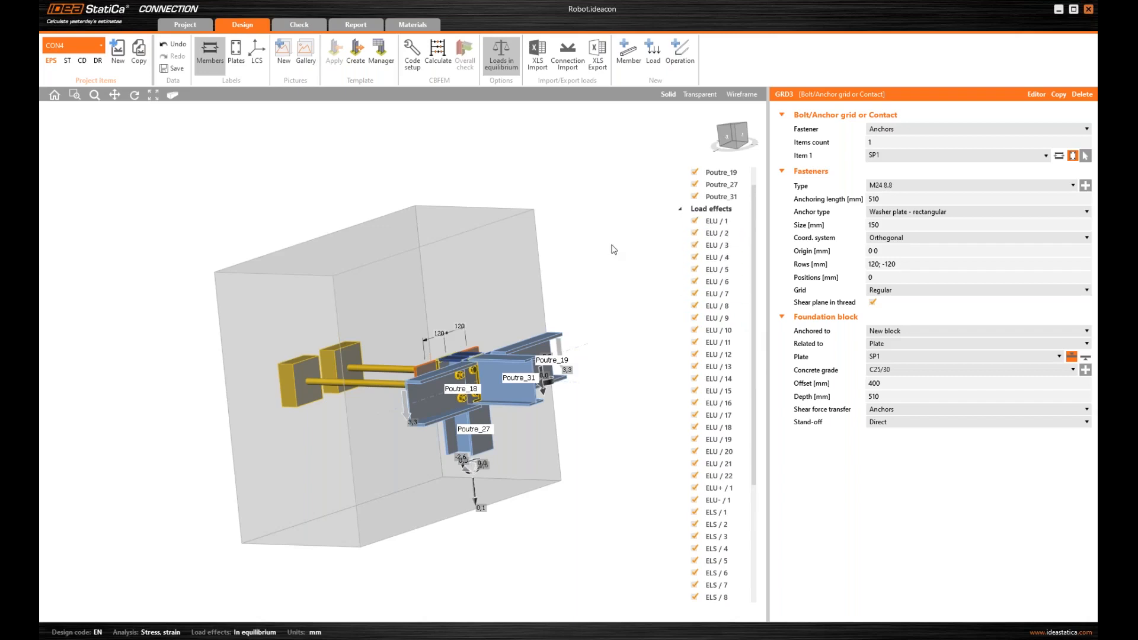
{"action": "scroll", "coordinate": [614, 260], "scroll_direction": "down", "scroll_amount": 3}
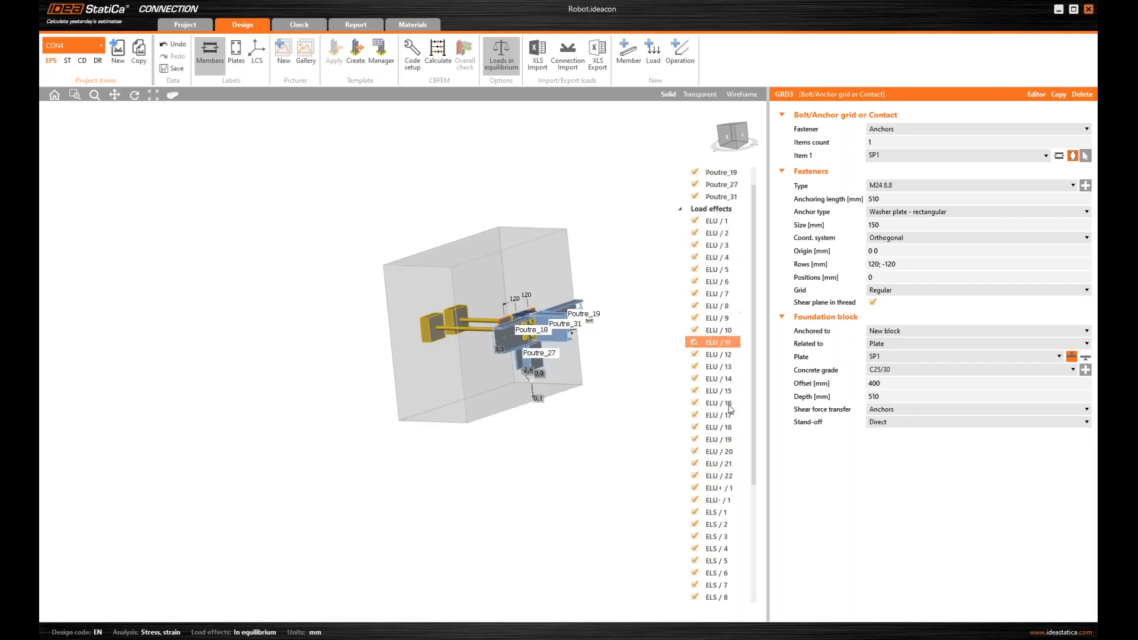
{"action": "scroll", "coordinate": [560, 403], "scroll_direction": "up", "scroll_amount": 4}
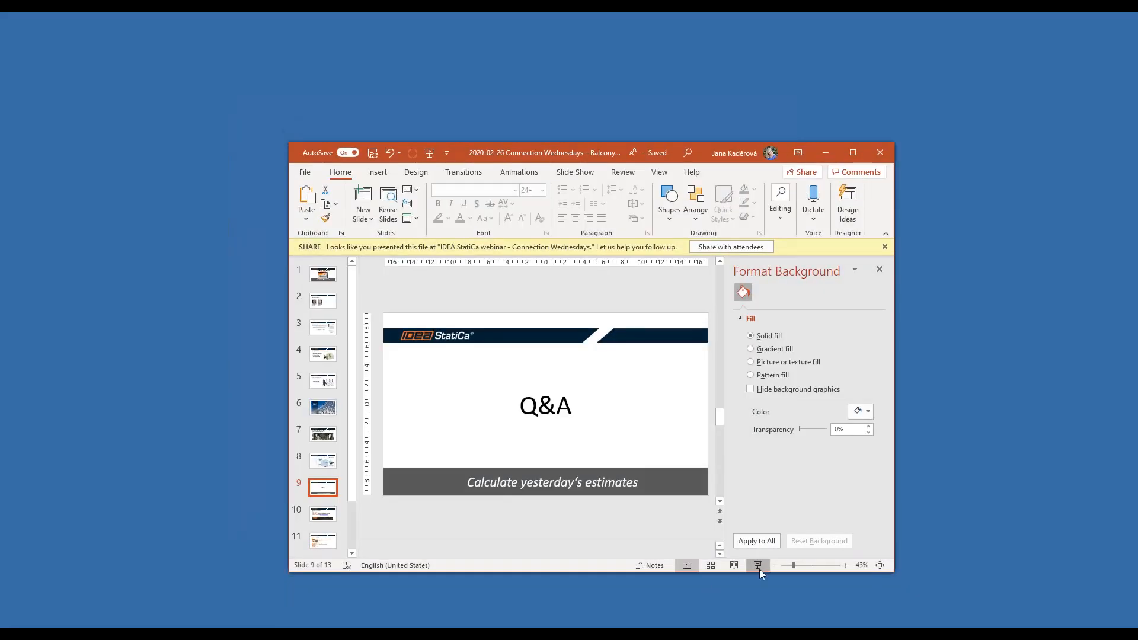
Switch to PowerPoint, start the slide show from the Q&A slide and advance to the After the webinar slide.
{"action": "left_click", "coordinate": [757, 565]}
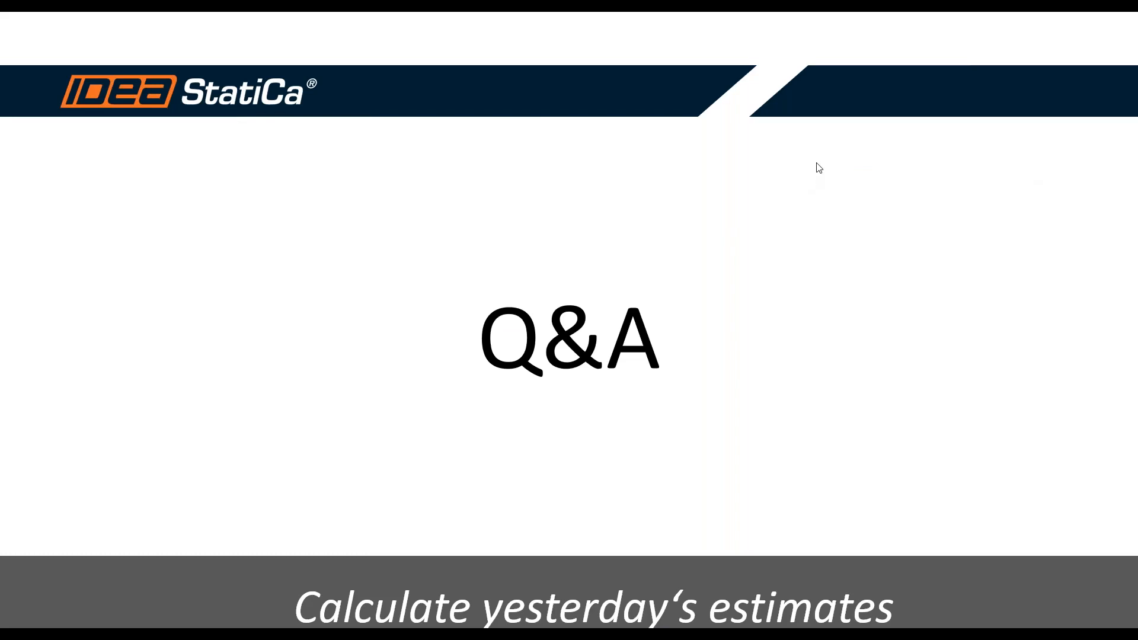
{"action": "left_click", "coordinate": [455, 317]}
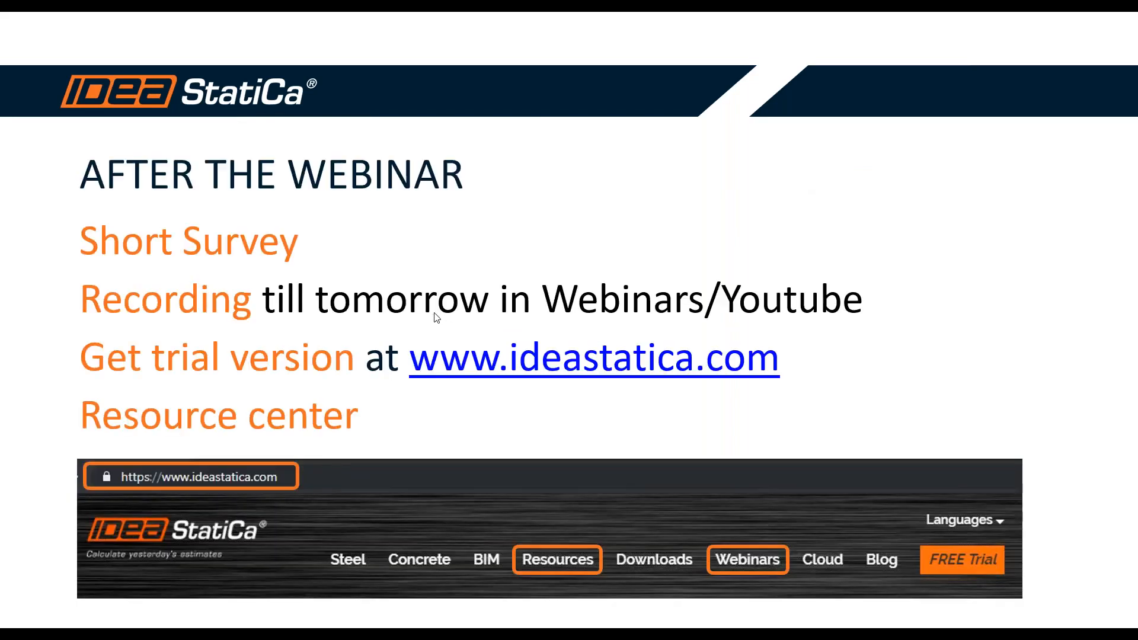